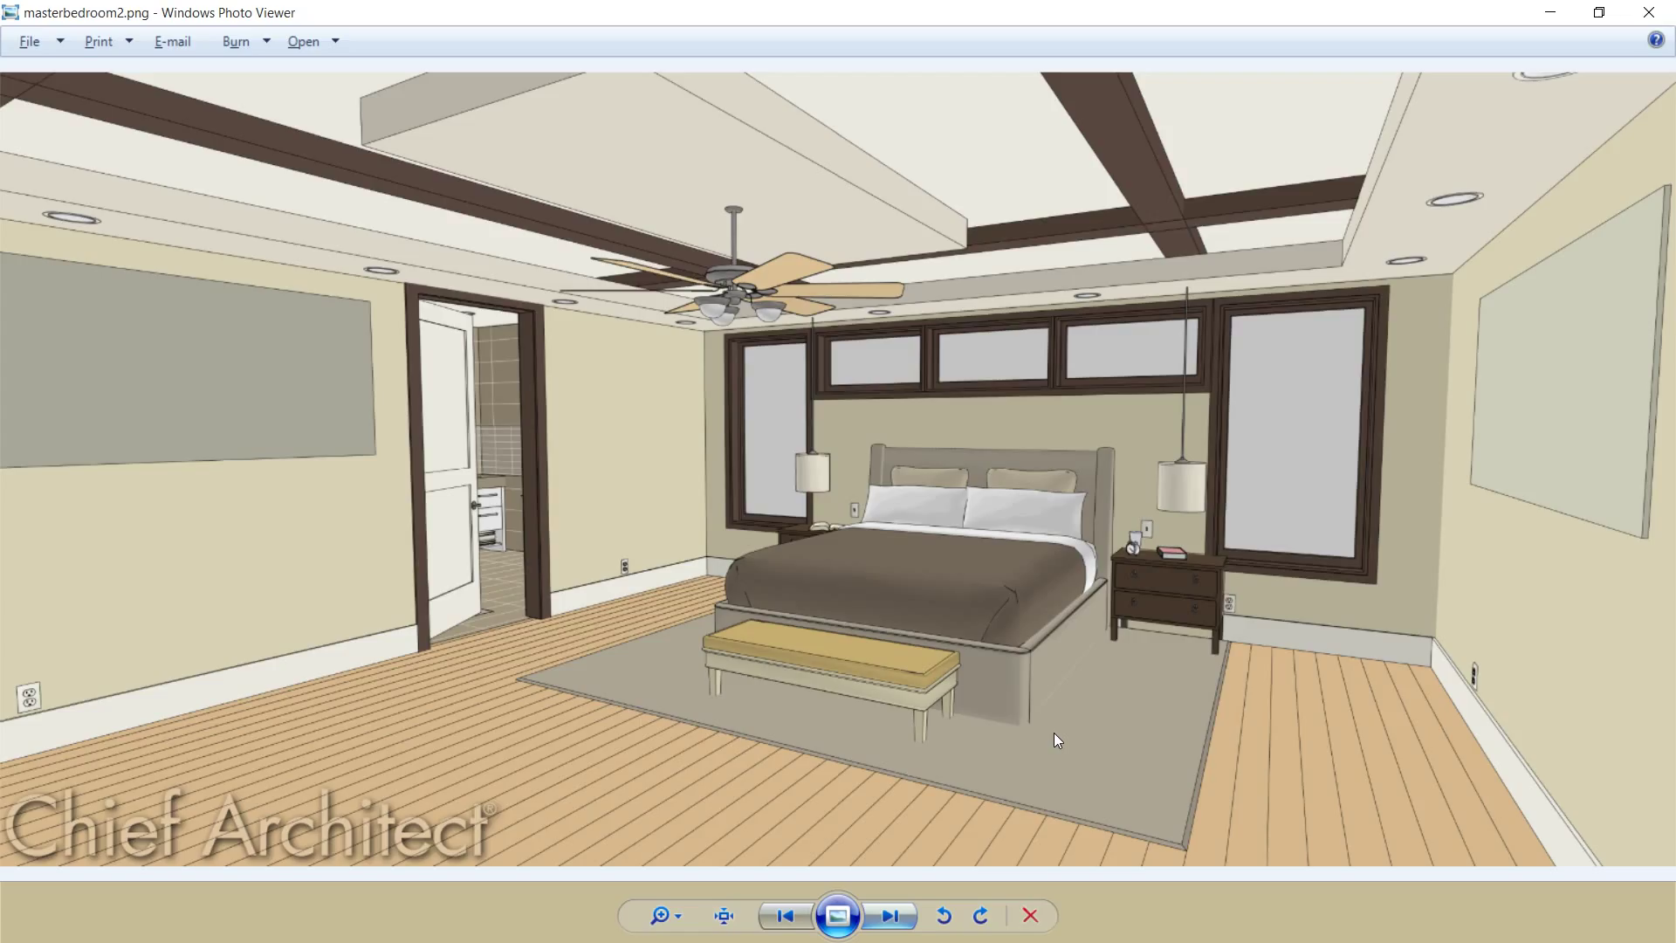
- Browse the example images of bedroom and living room ceiling designs for reference
{"action": "key", "text": "Right"}
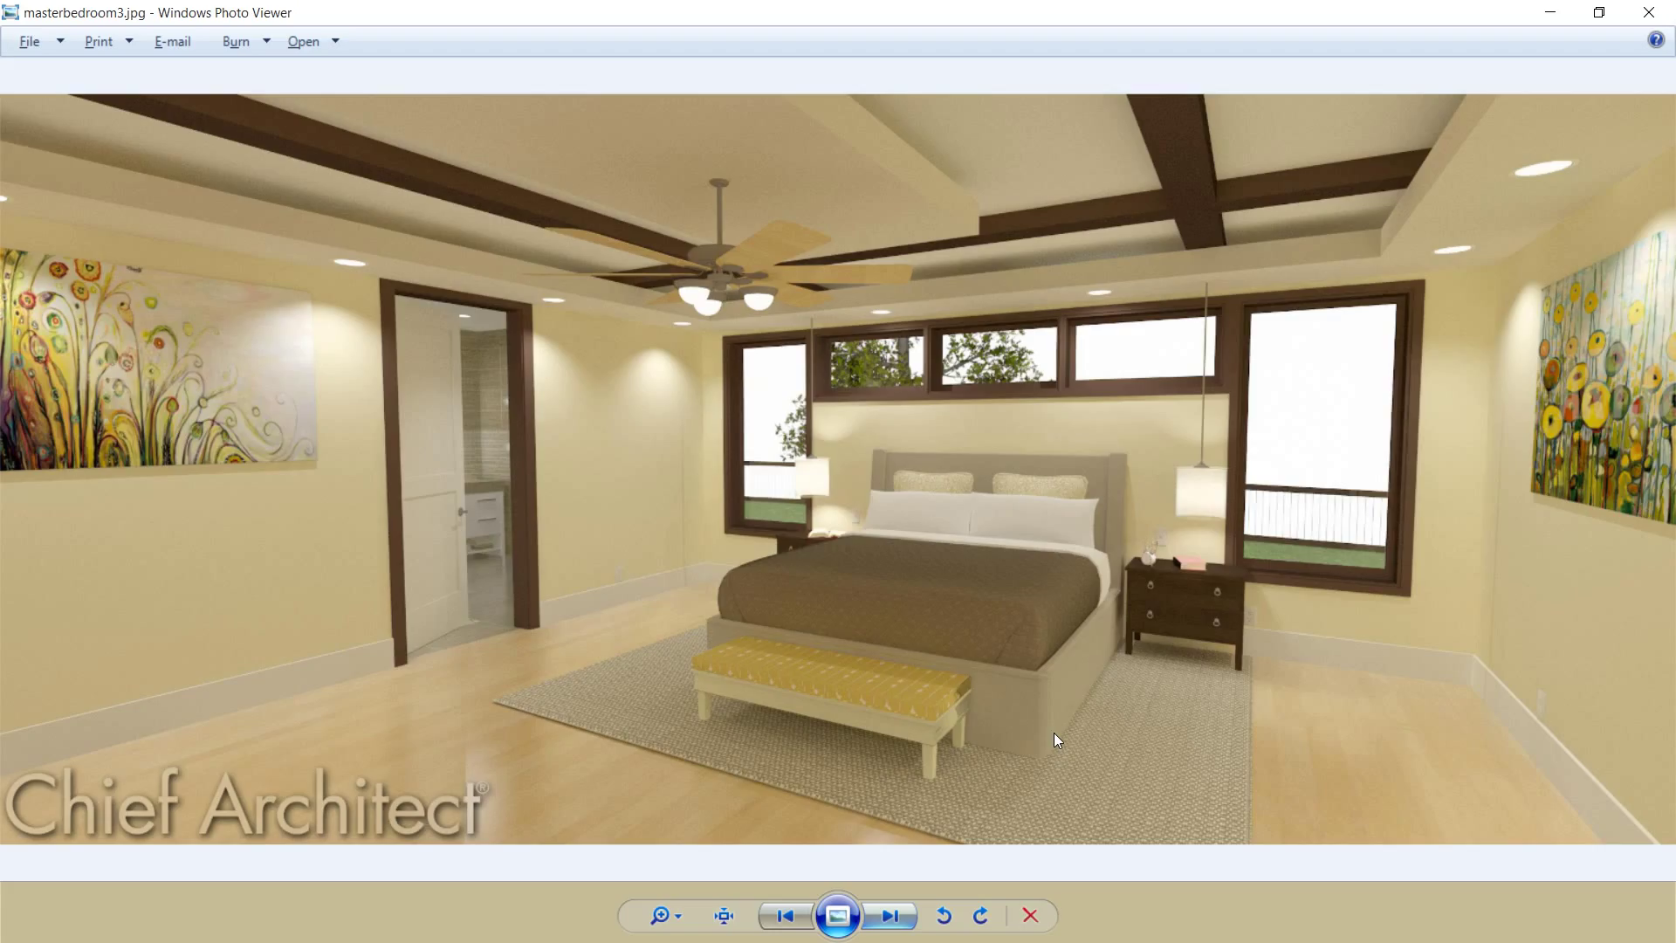
{"action": "key", "text": "Right"}
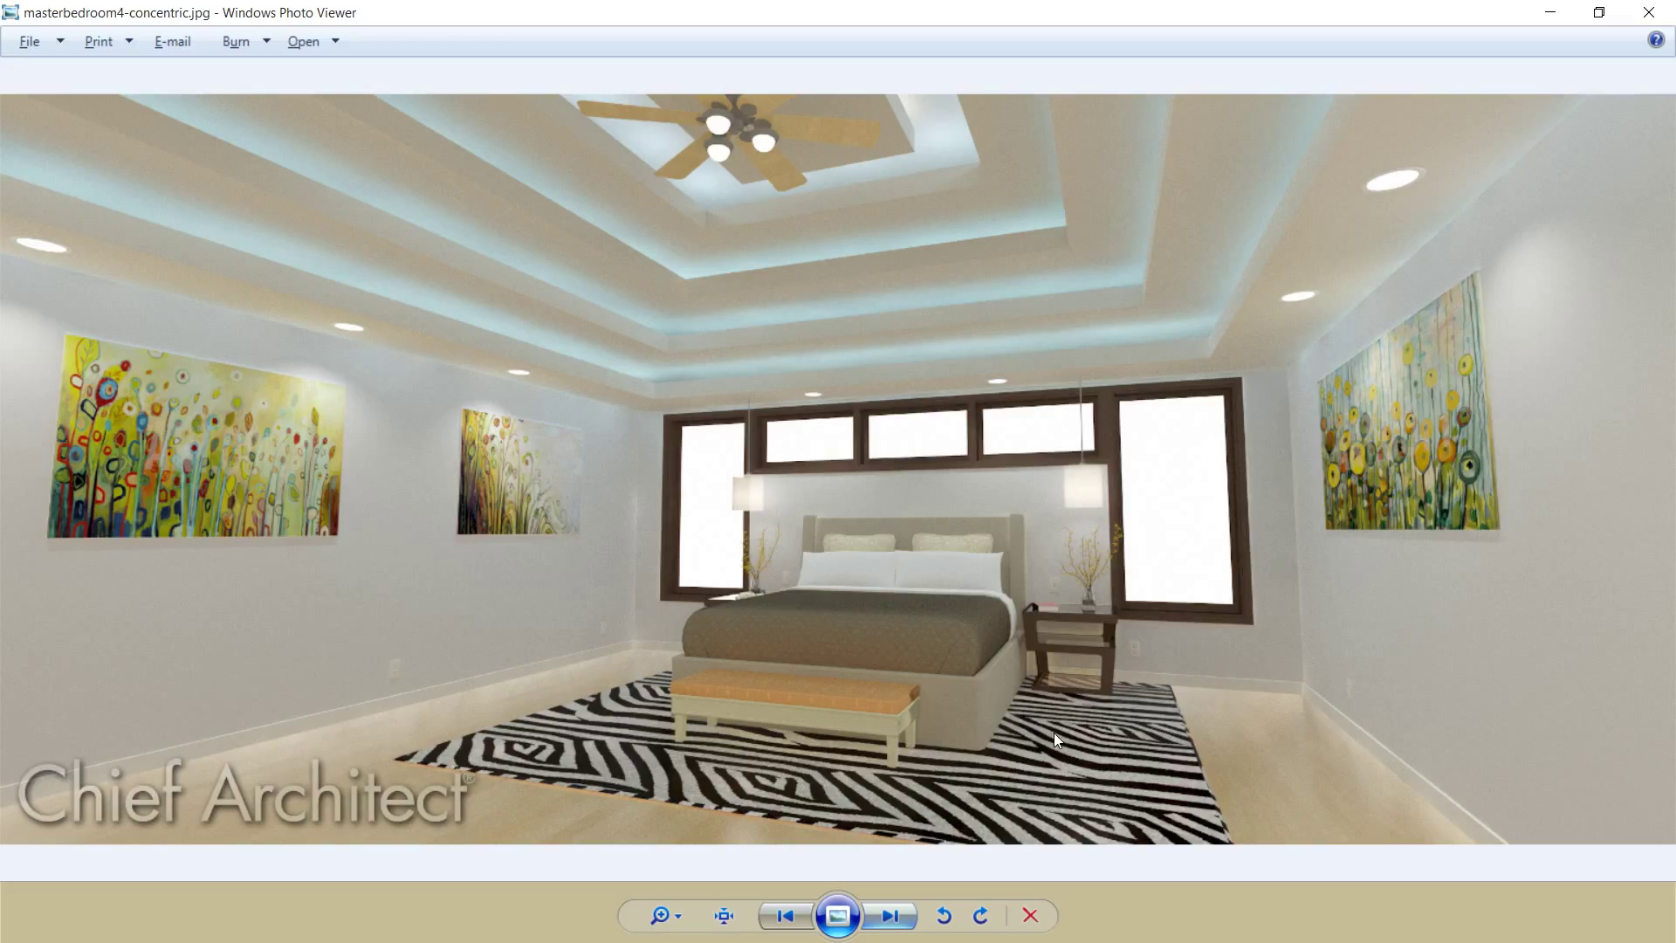
{"action": "key", "text": "Right"}
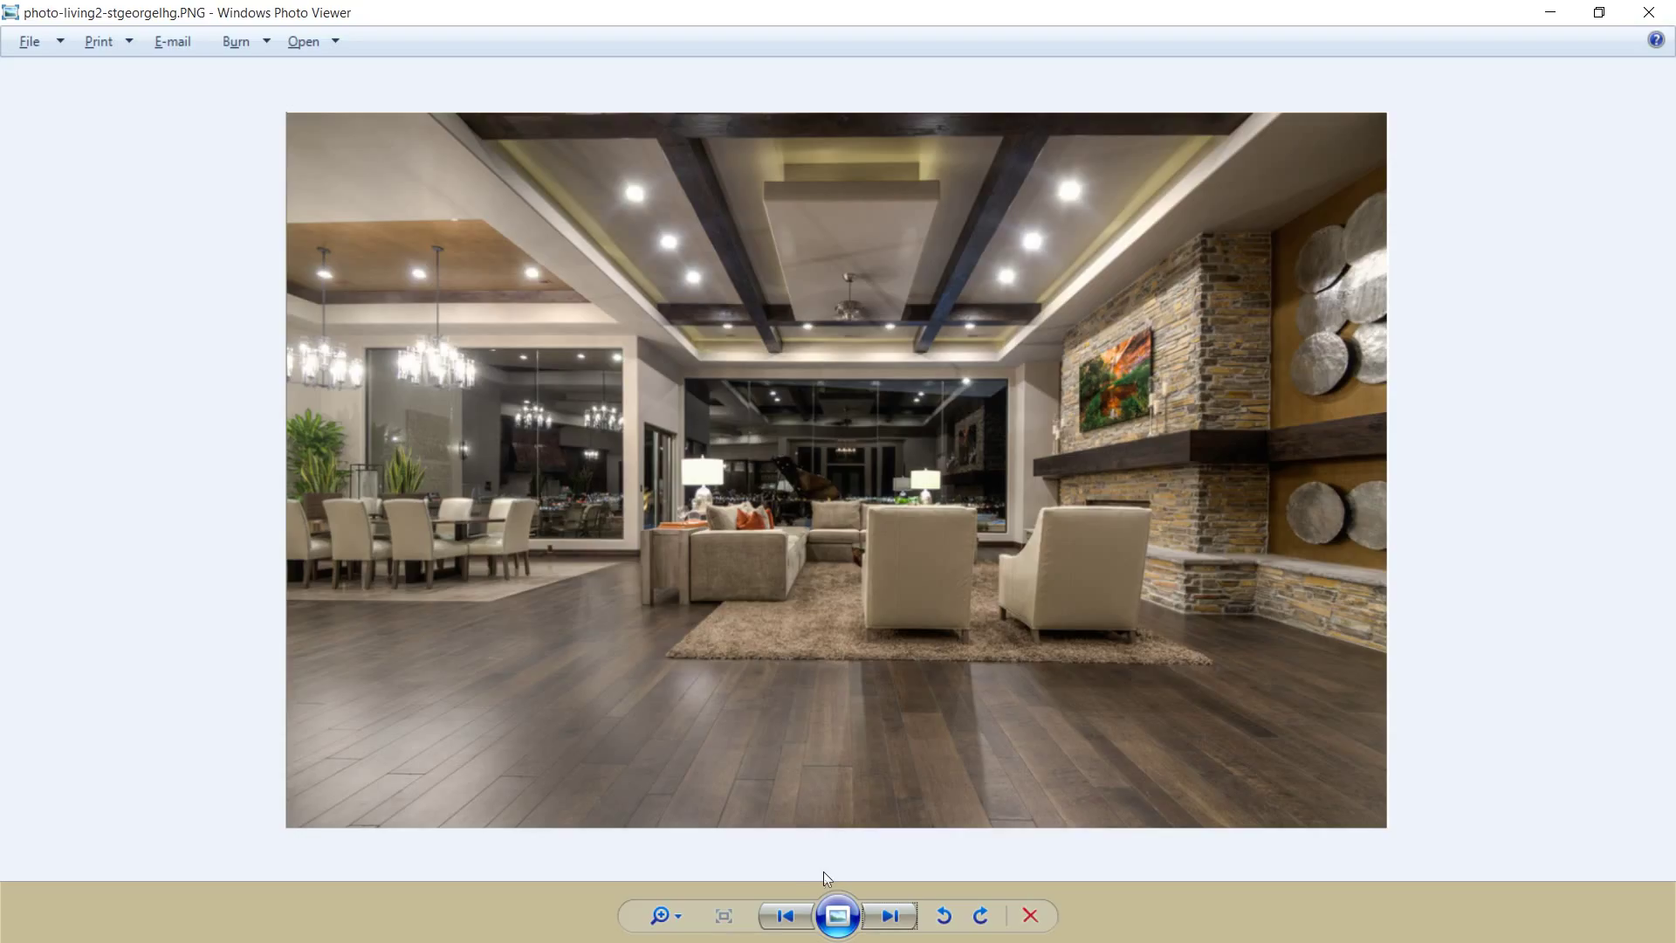
{"action": "left_click", "coordinate": [791, 924]}
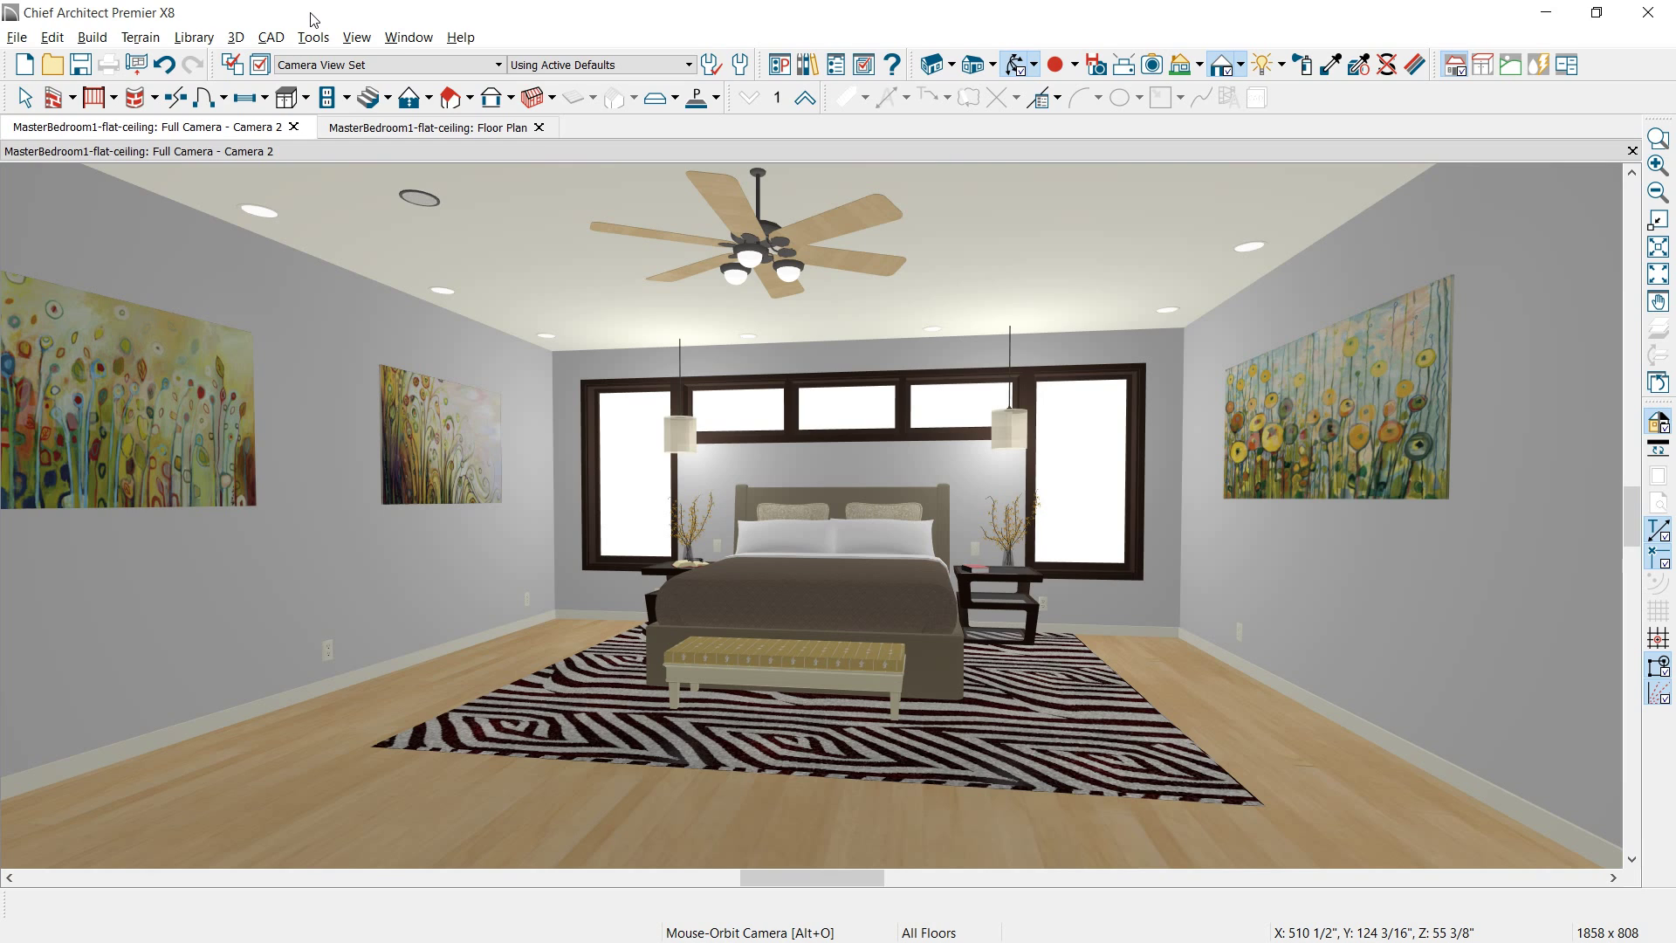
- Switch to Chief Architect and show the floor plan beside the bedroom camera view, angled towards the bed and artwork
{"action": "left_click_drag", "start_coordinate": [913, 452], "coordinate": [861, 453]}
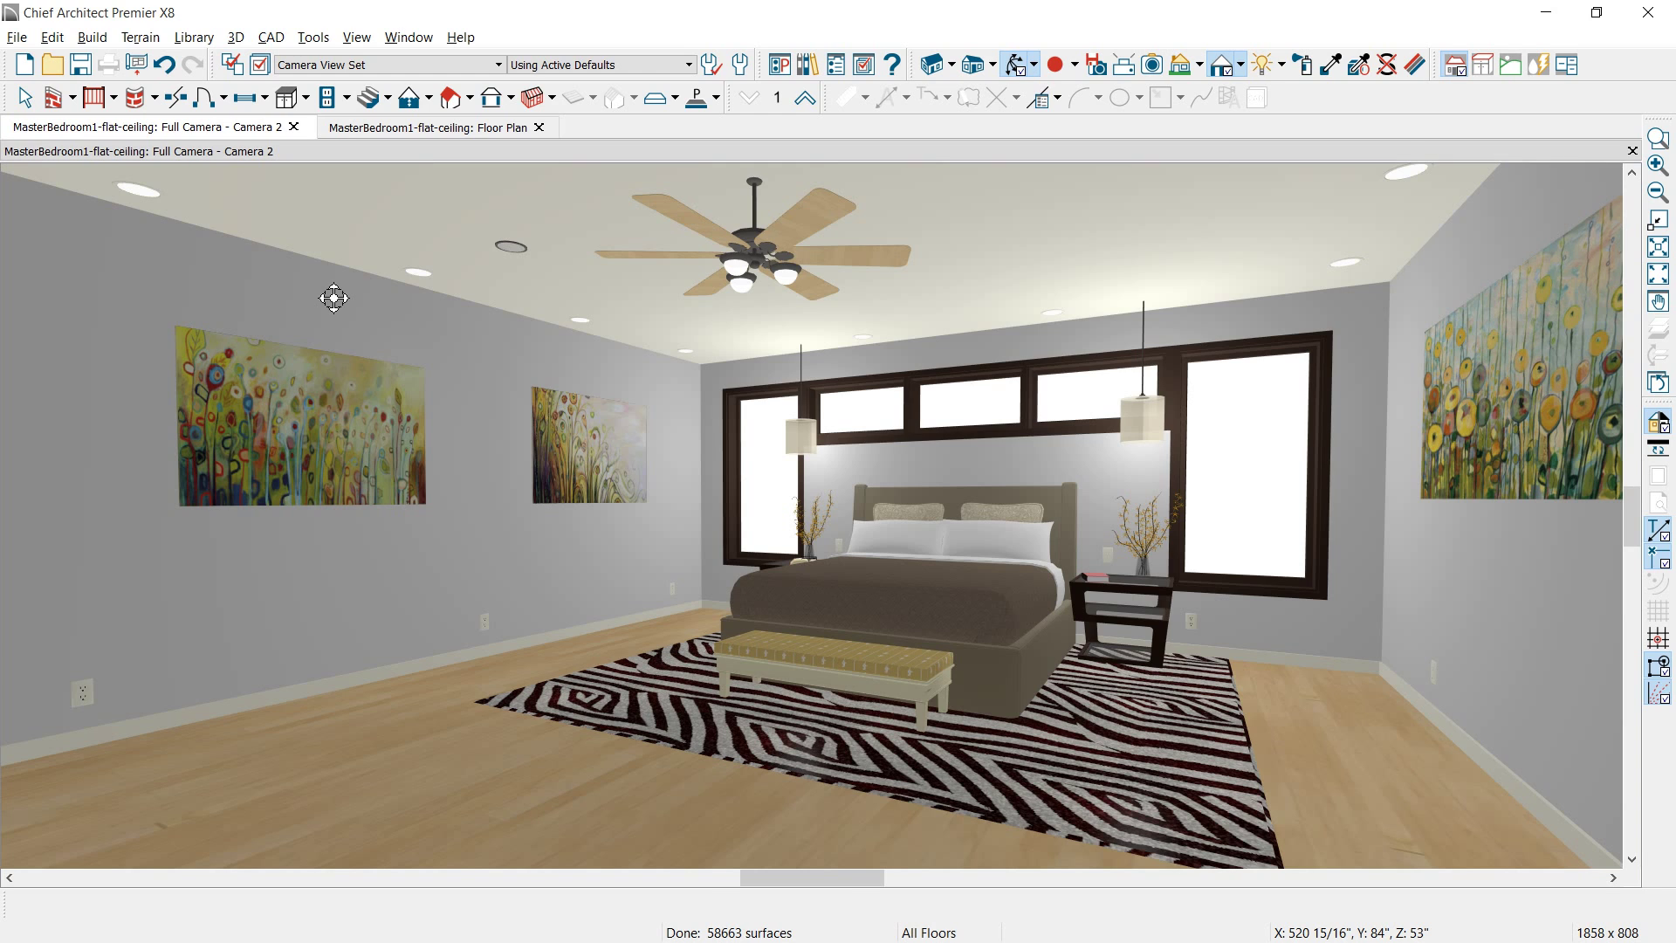
{"action": "left_click", "coordinate": [375, 128]}
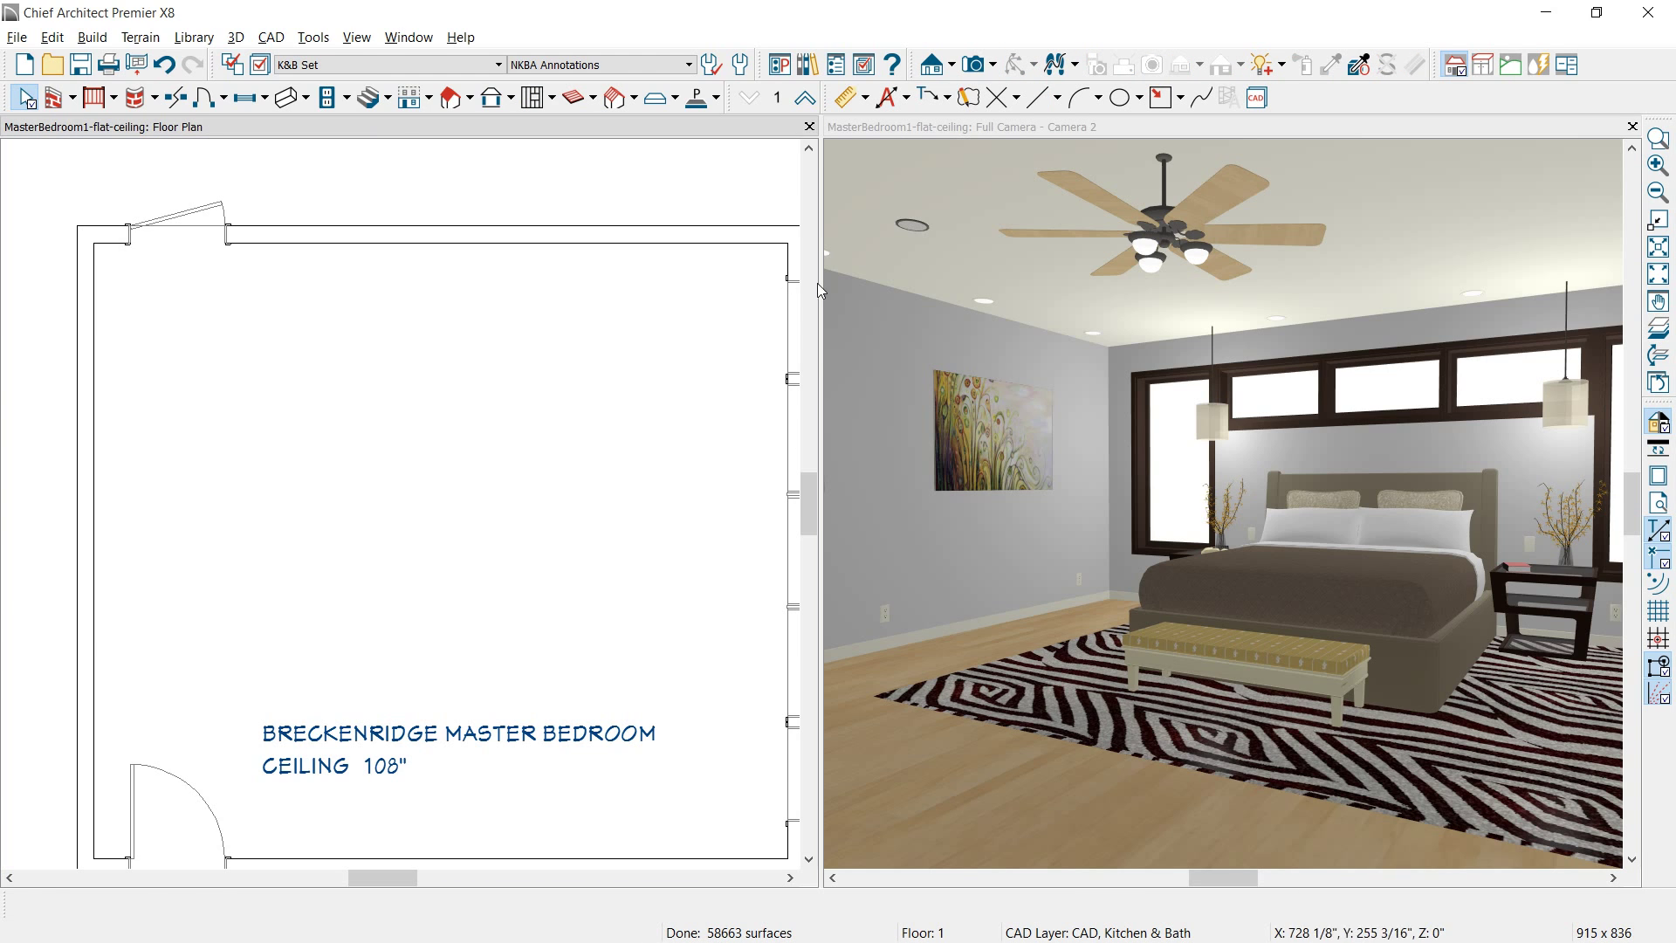
{"action": "middle_click_drag", "start_coordinate": [1043, 461], "coordinate": [1189, 480]}
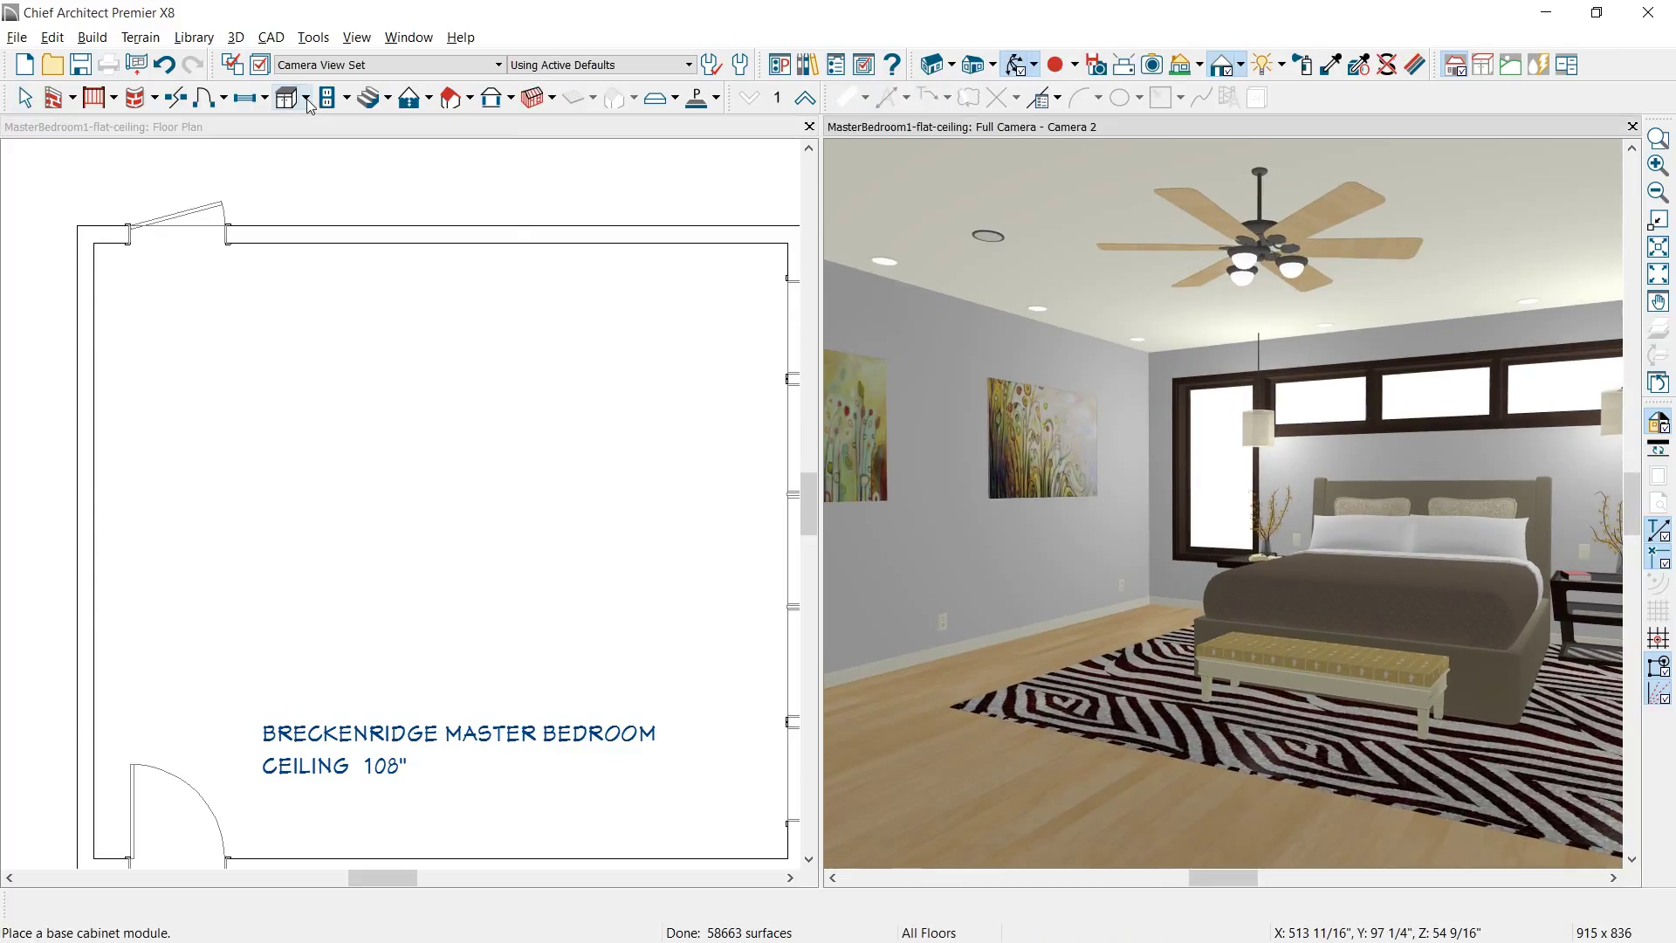
- Place a 24-inch-deep soffit along the bedroom's upper plan wall and stretch it wall to wall, about 266 inches wide
{"action": "left_click", "coordinate": [306, 99]}
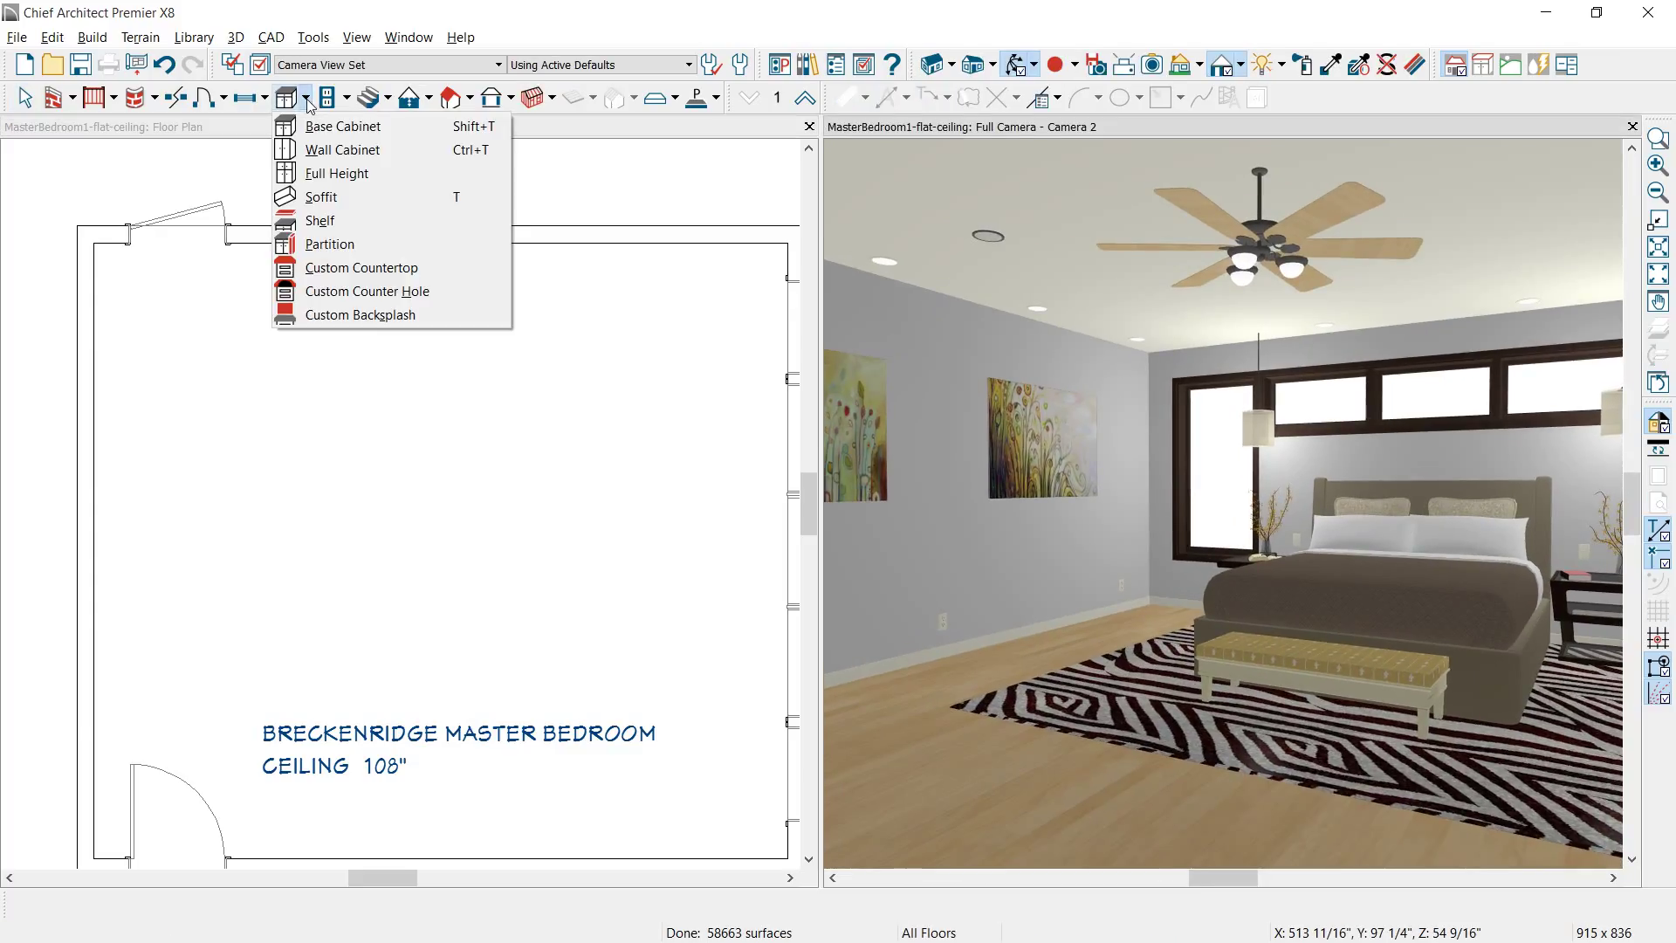
{"action": "left_click", "coordinate": [322, 196]}
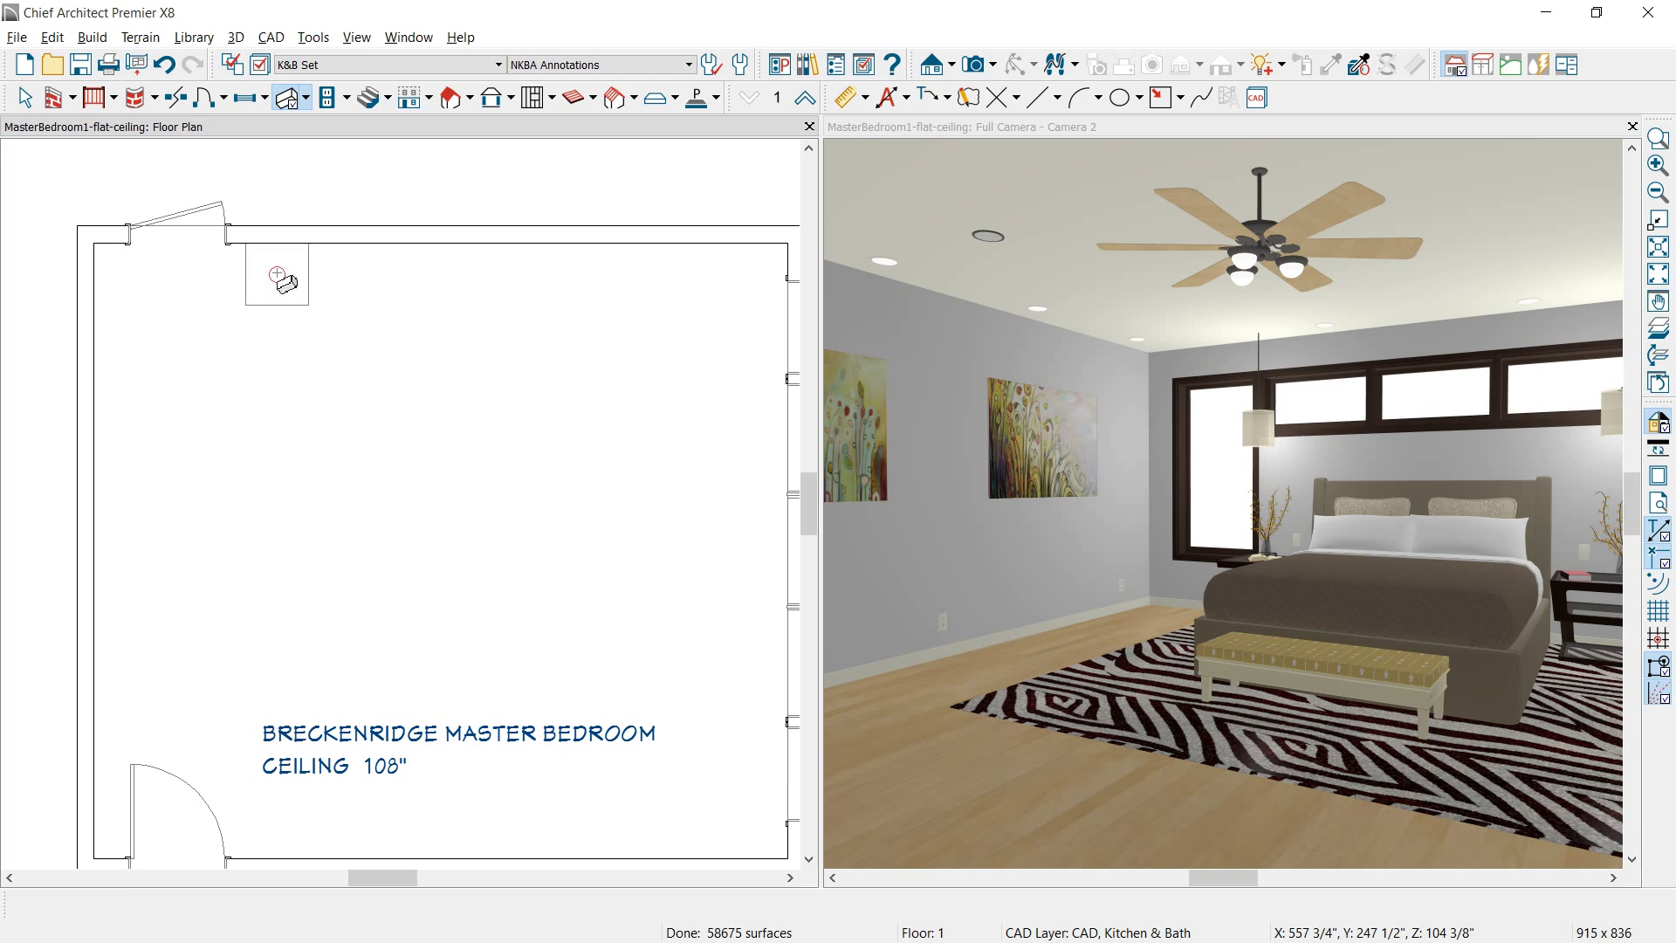
{"action": "left_click", "coordinate": [276, 272]}
{"action": "left_click_drag", "start_coordinate": [307, 276], "coordinate": [789, 305]}
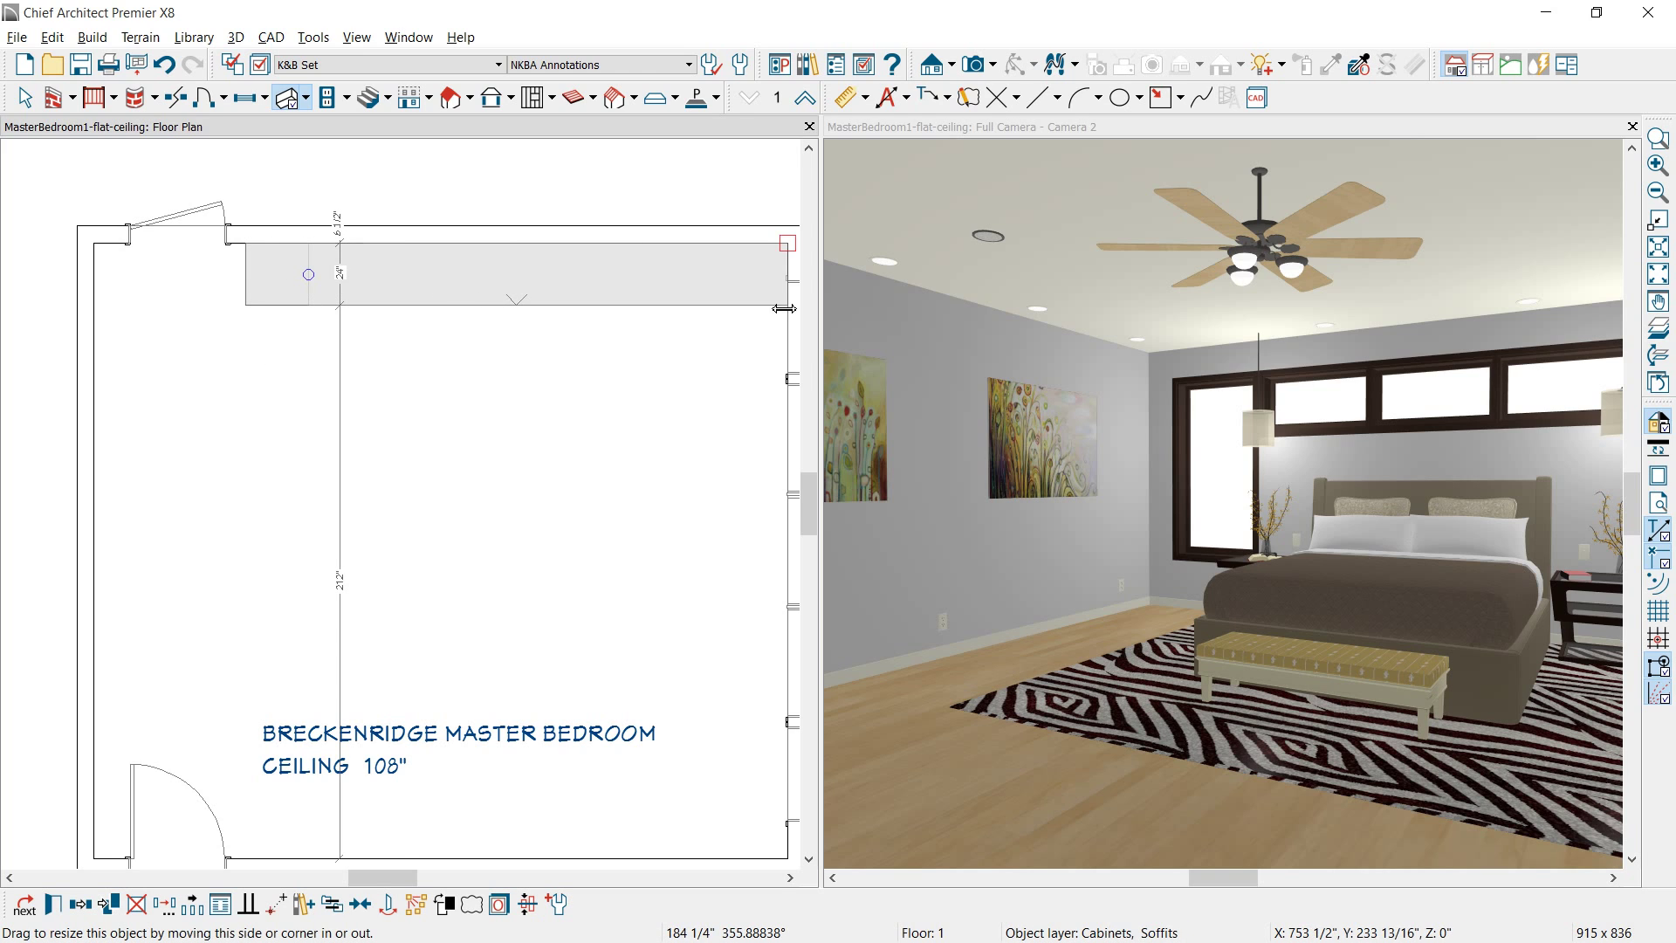
{"action": "left_click_drag", "start_coordinate": [245, 273], "coordinate": [94, 272]}
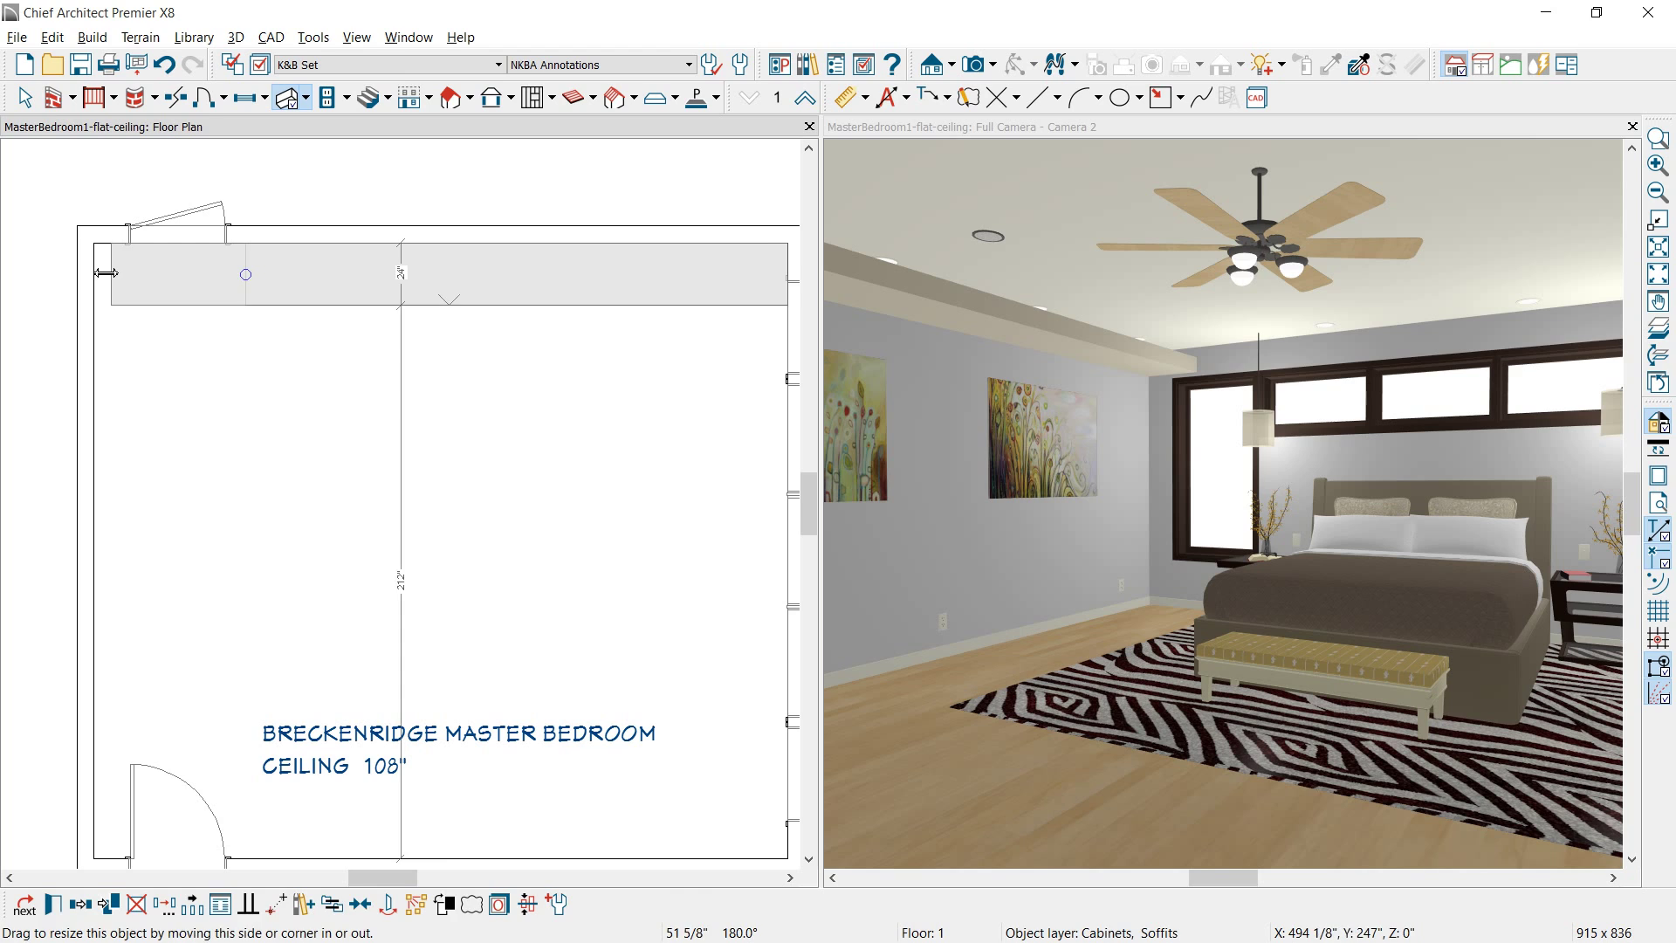
- Review the soffit's height and floor-to-top values in its specification
{"action": "left_click", "coordinate": [238, 313]}
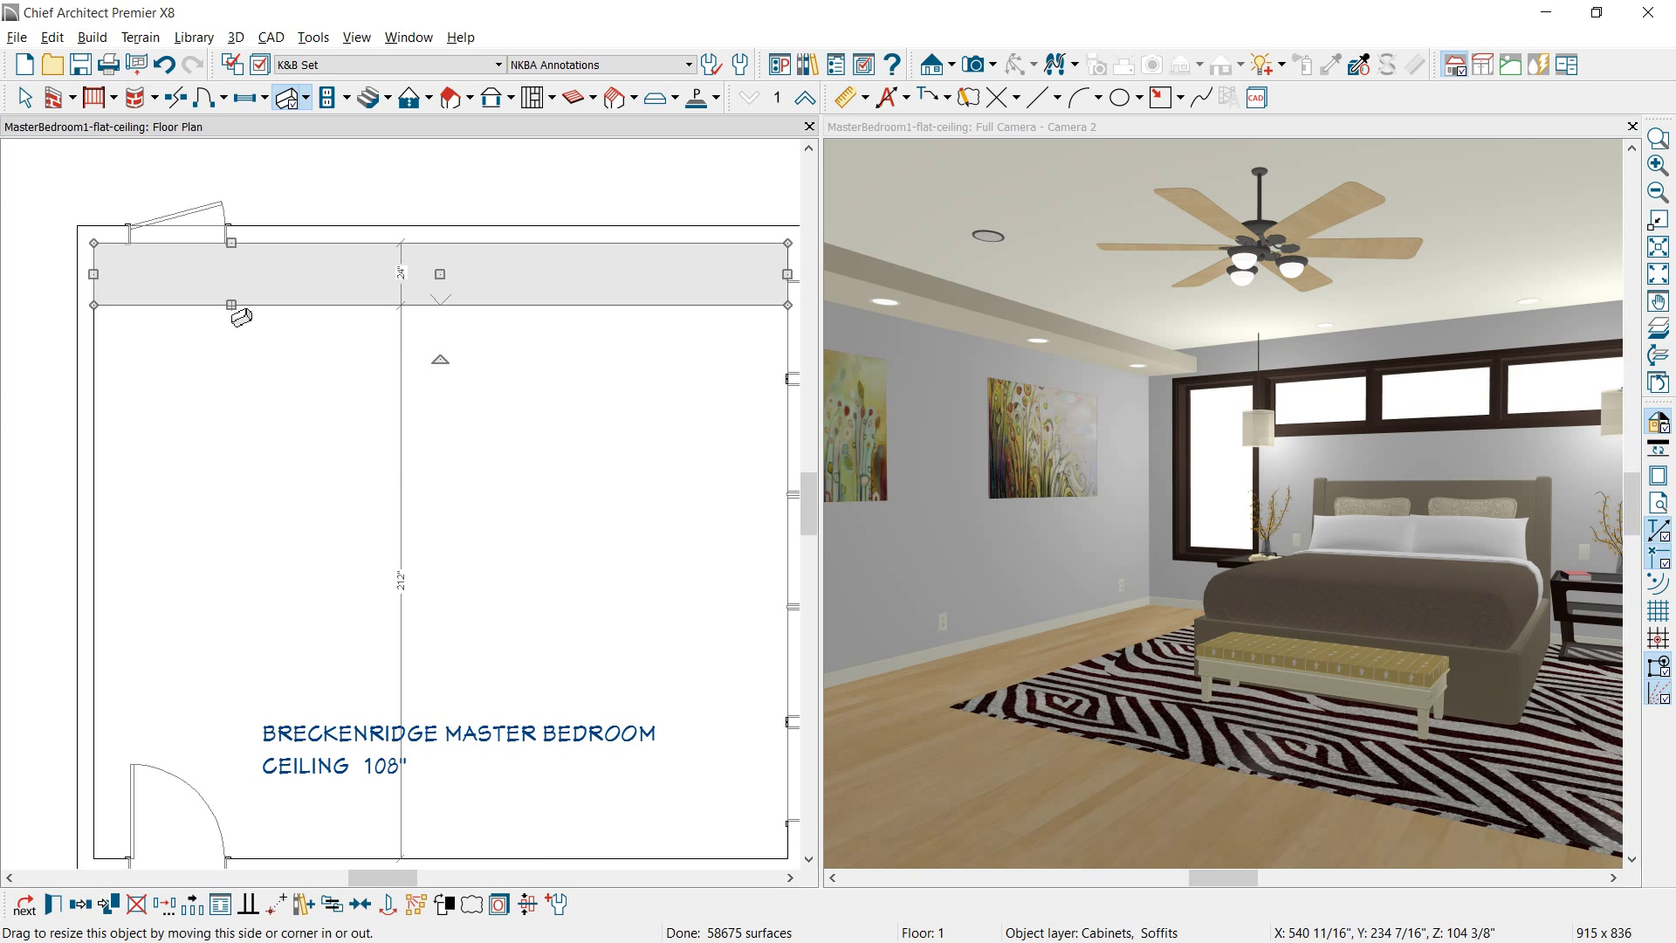
{"action": "double_click", "coordinate": [238, 315]}
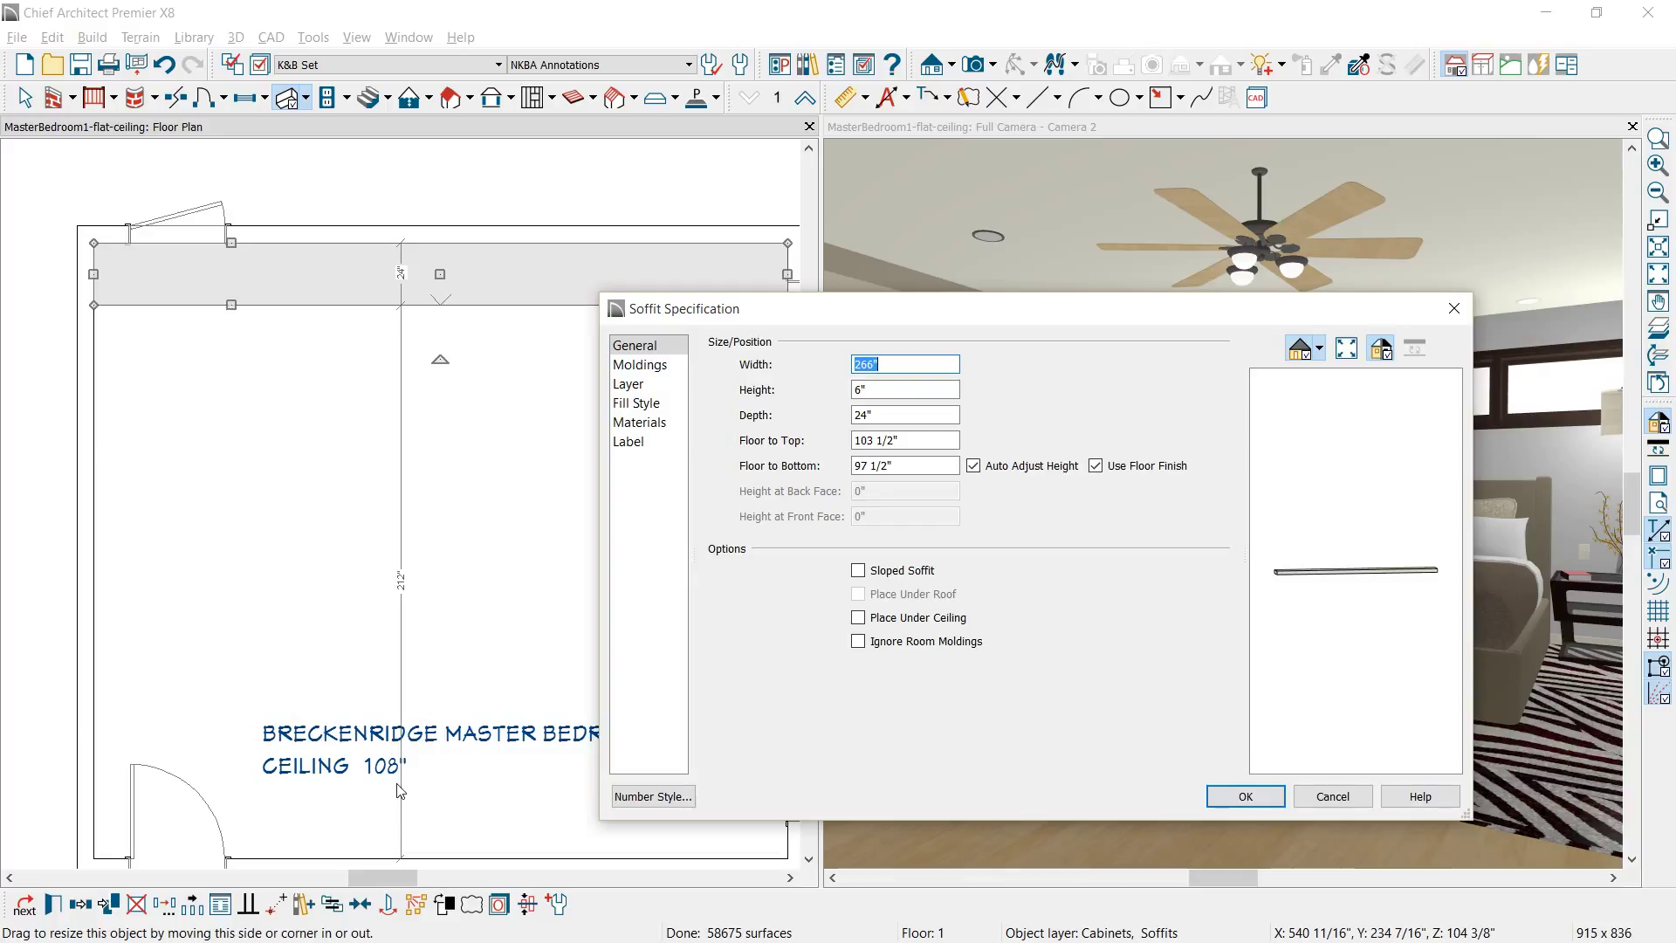
{"action": "left_click", "coordinate": [895, 395]}
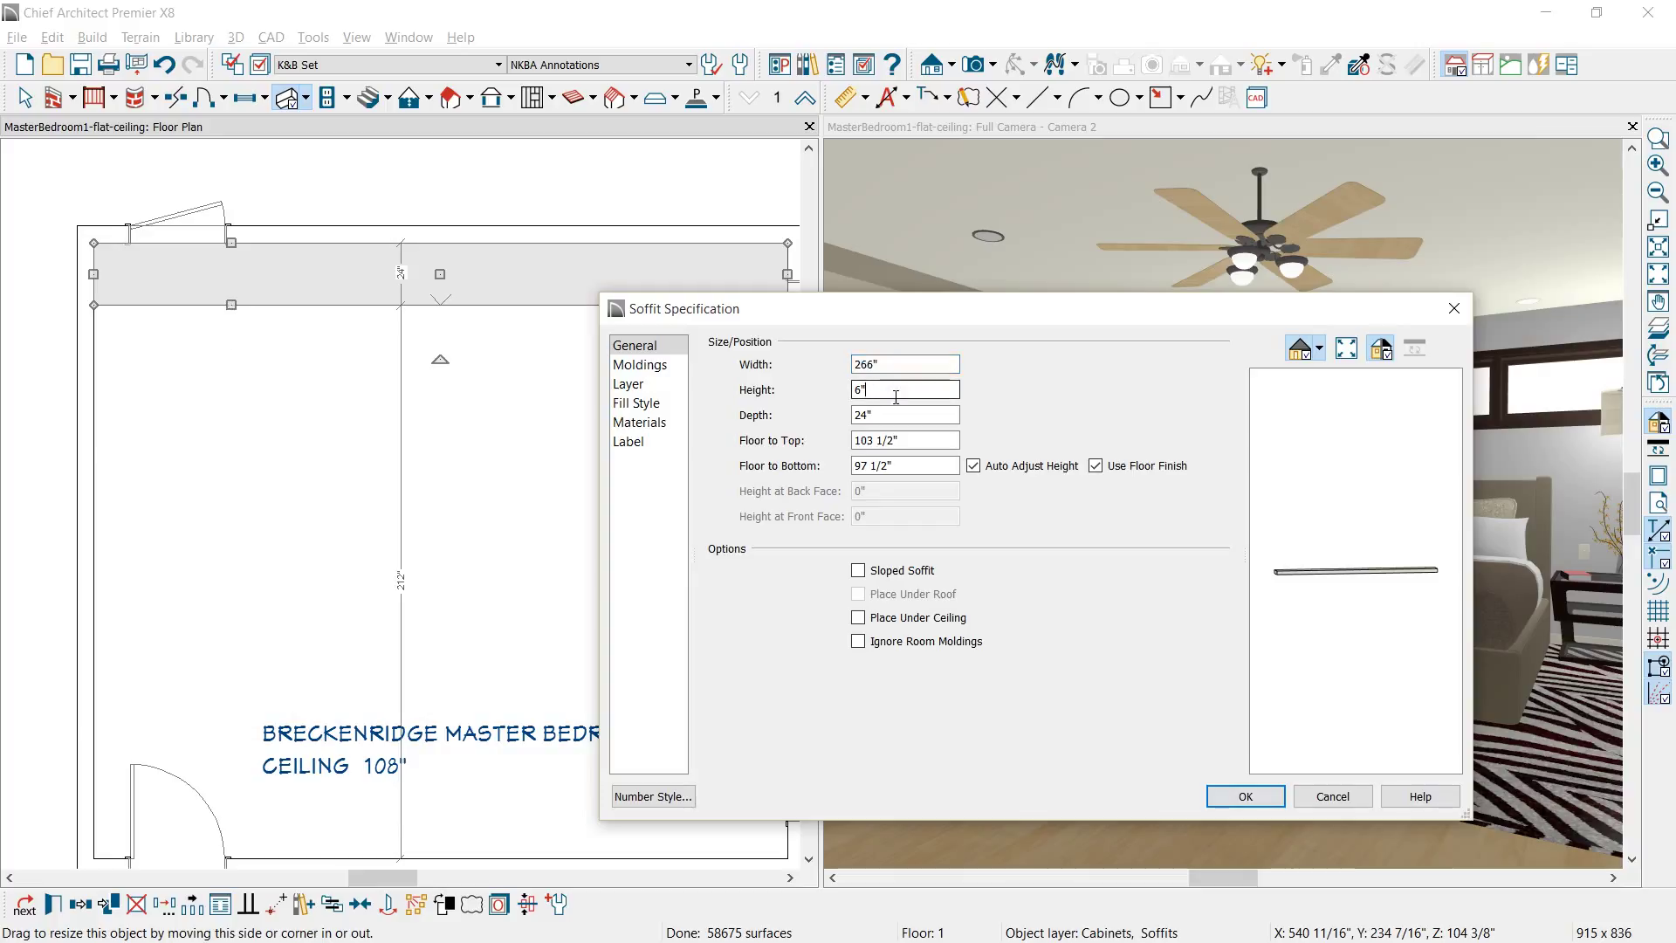
{"action": "left_click", "coordinate": [907, 441]}
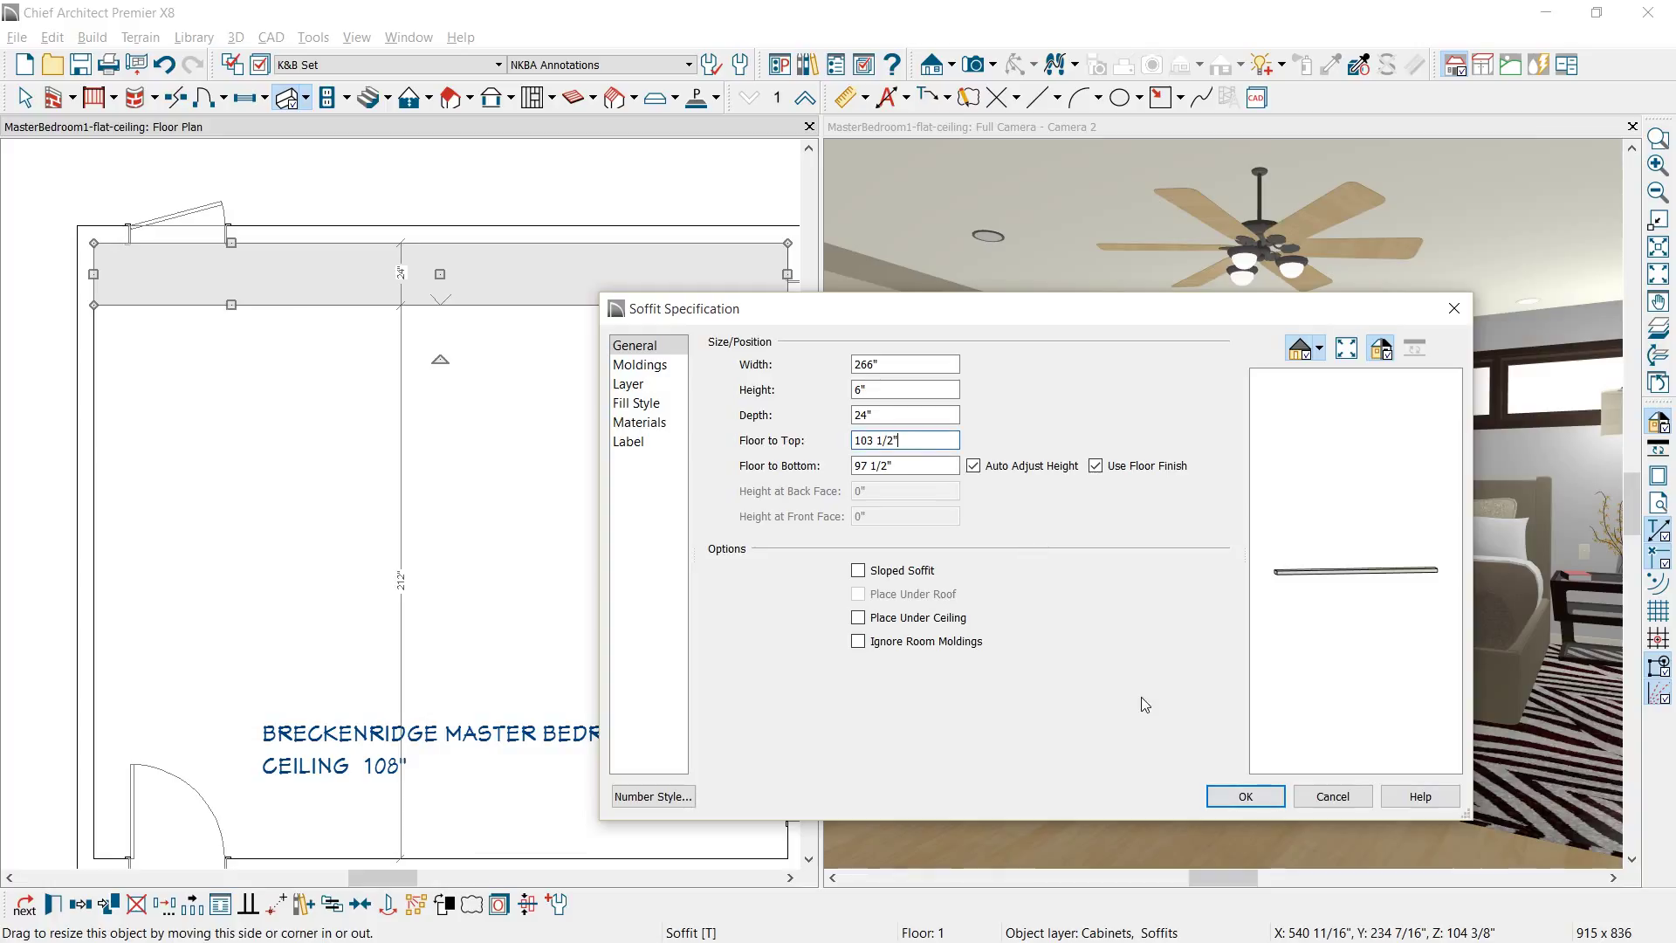
{"action": "left_click", "coordinate": [1244, 796]}
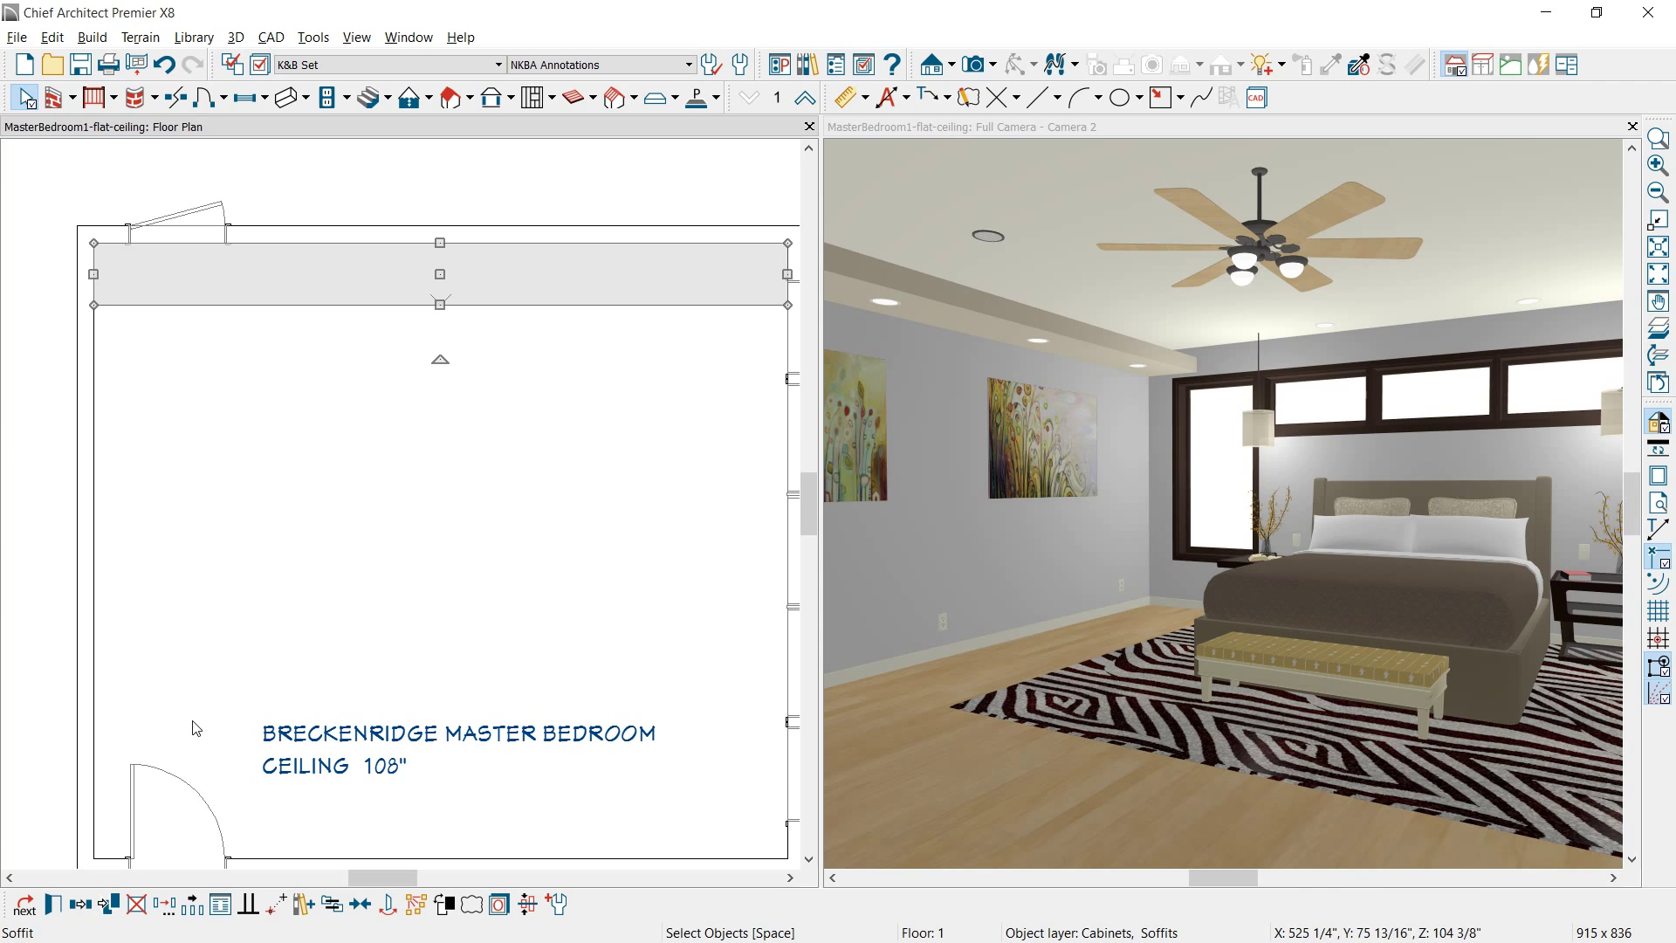
- Reflect a copy of the soffit onto the opposite wall along the plan's lower edge
{"action": "left_click", "coordinate": [81, 905]}
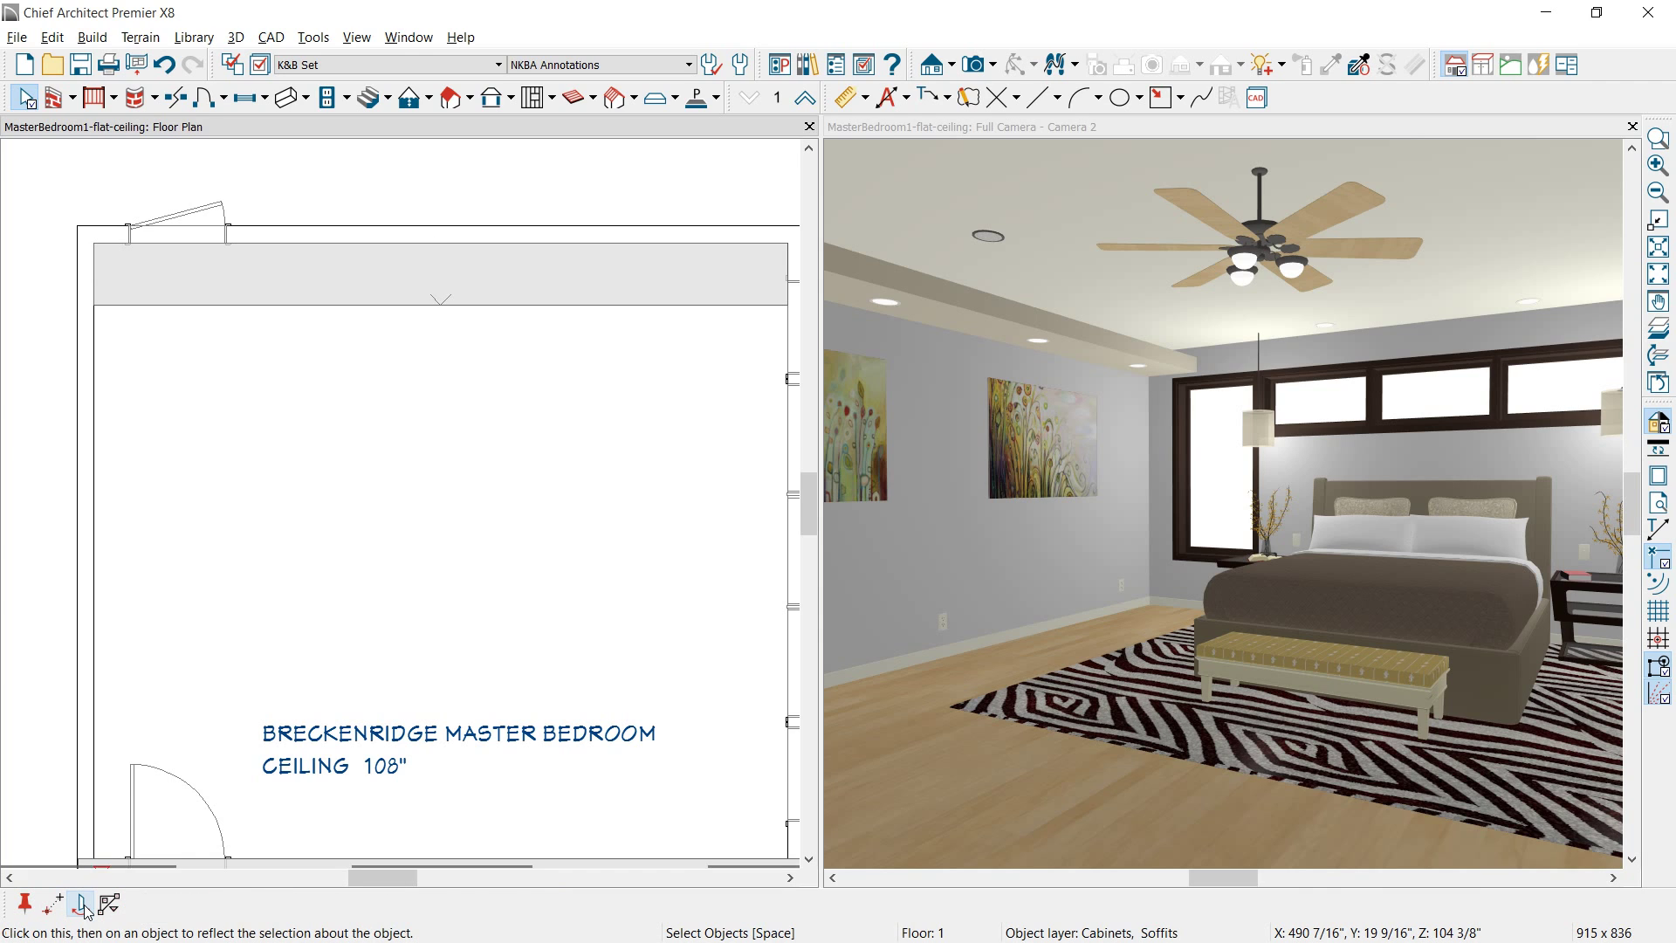
{"action": "left_click", "coordinate": [160, 664]}
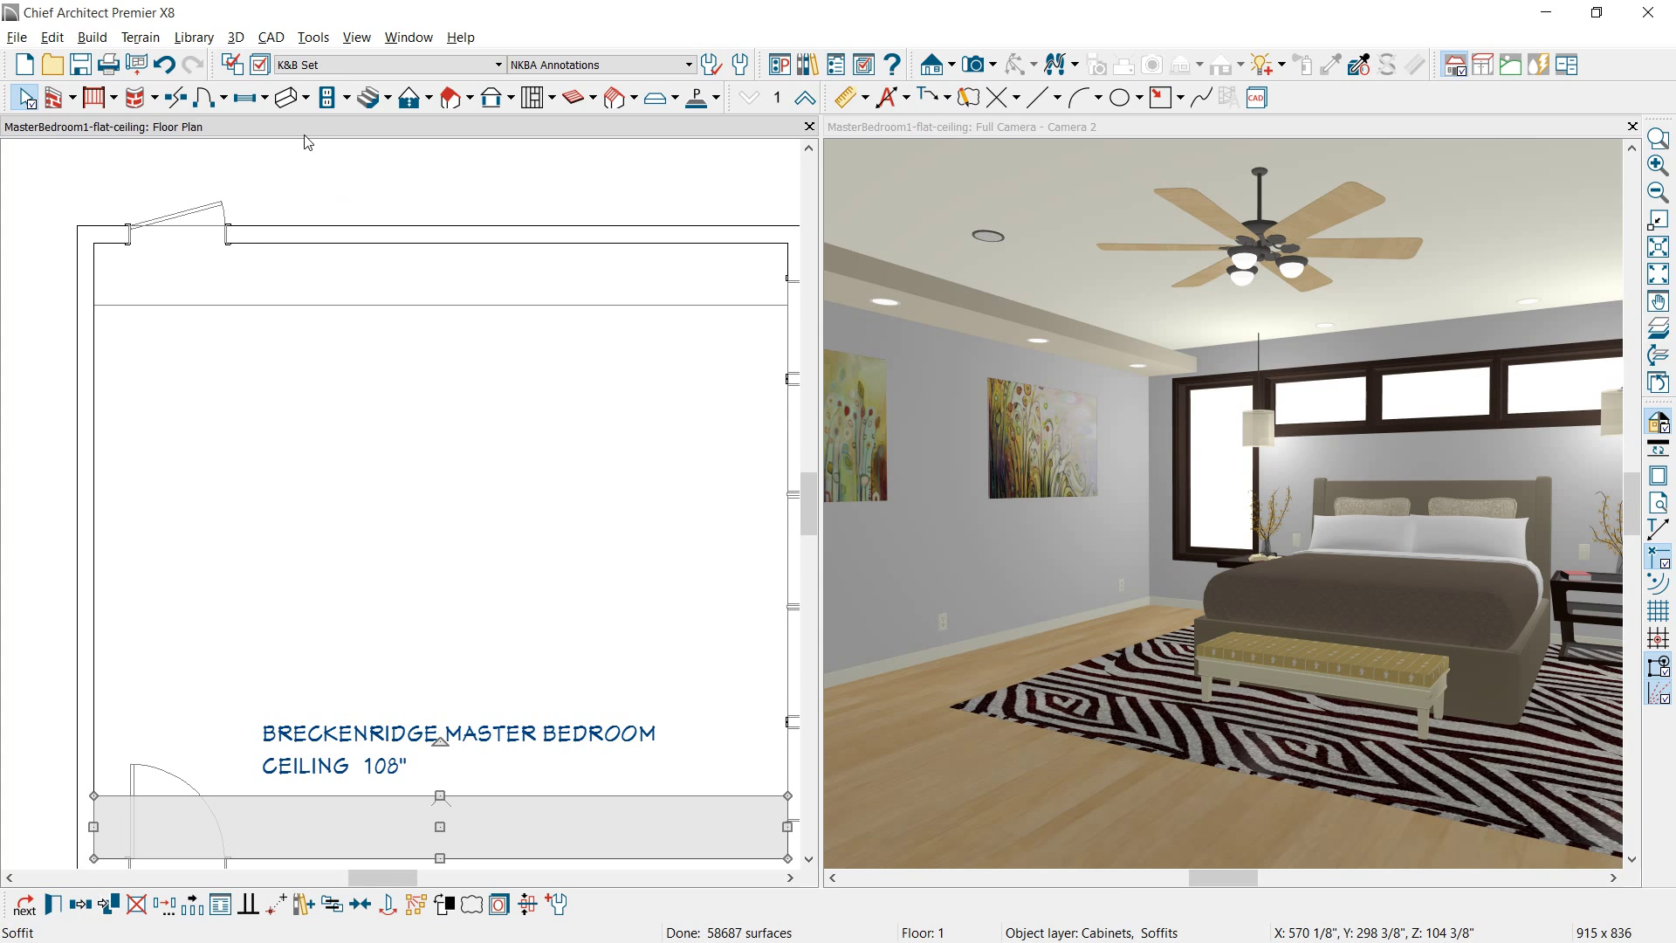
- Fit a soffit along the wall opposite the windows between the two long soffits, and reflect a copy to the window wall
{"action": "left_click", "coordinate": [287, 97]}
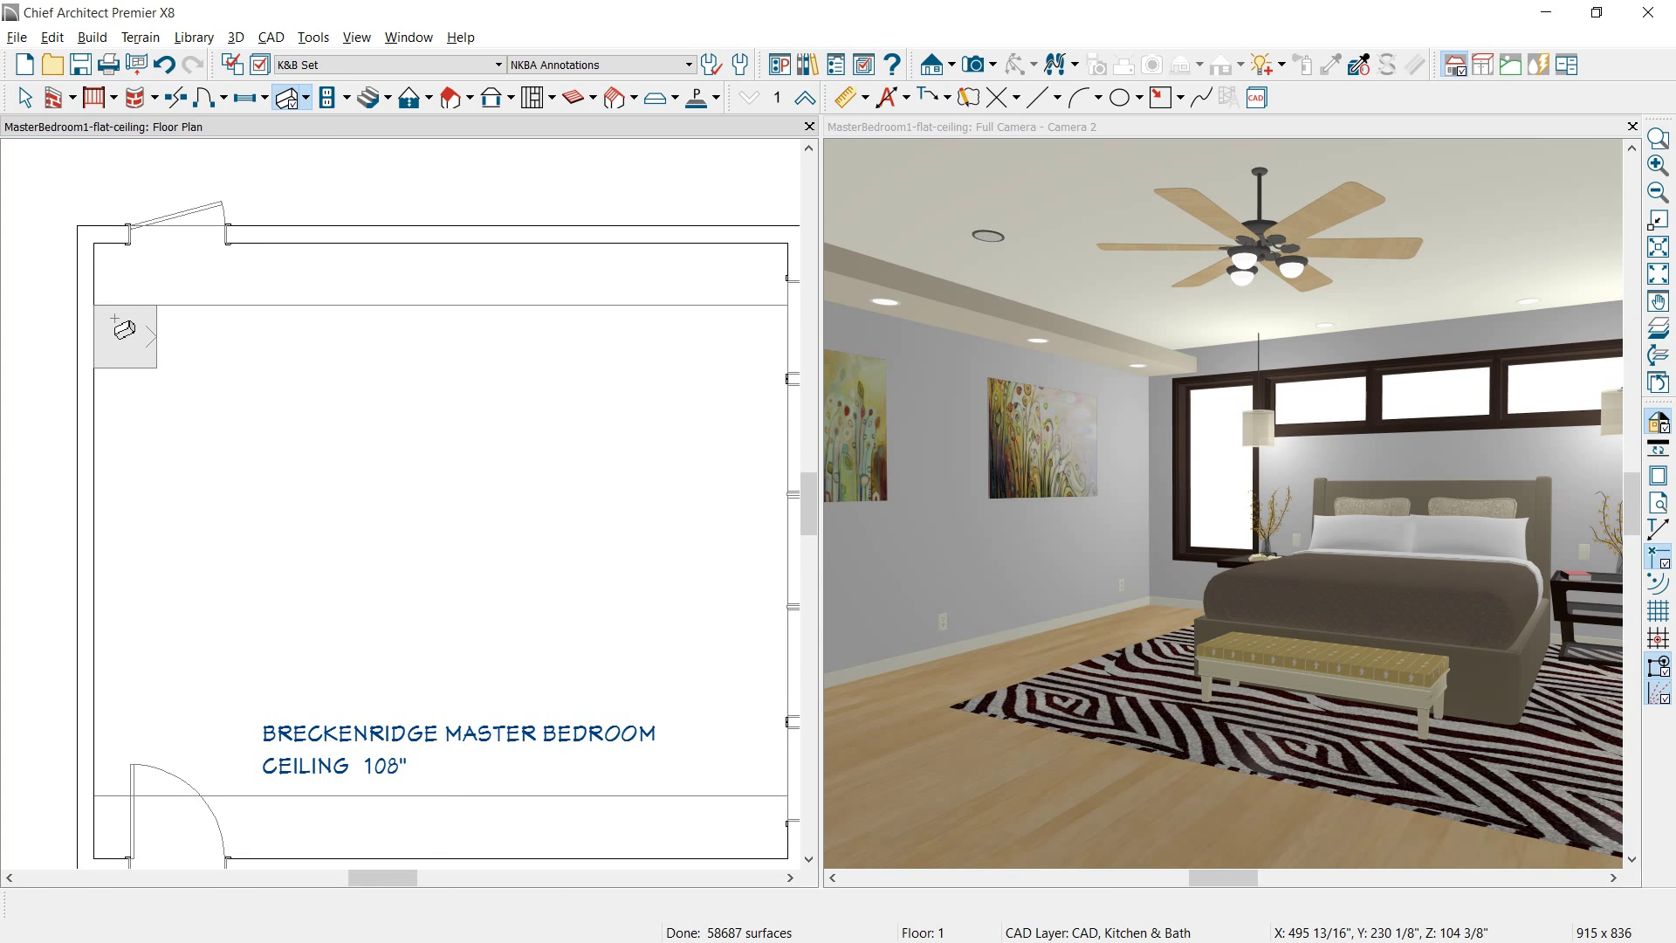
{"action": "left_click", "coordinate": [131, 353]}
{"action": "left_click_drag", "start_coordinate": [125, 367], "coordinate": [122, 786]}
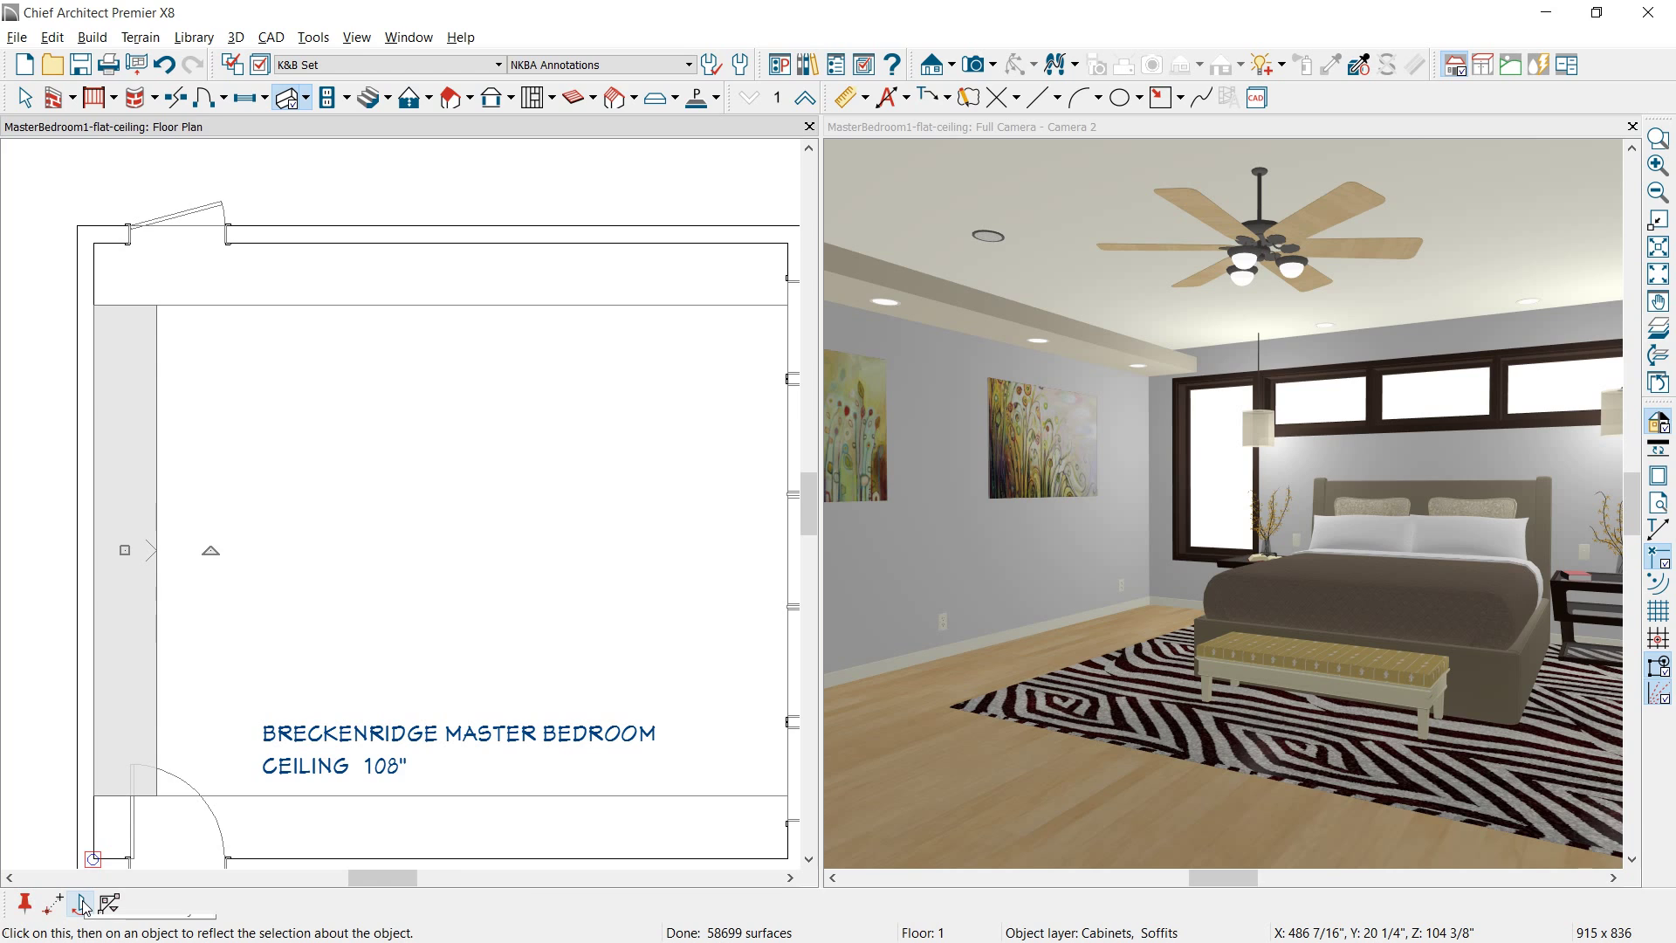
{"action": "left_click", "coordinate": [164, 903]}
{"action": "left_click_drag", "start_coordinate": [328, 568], "coordinate": [447, 581]}
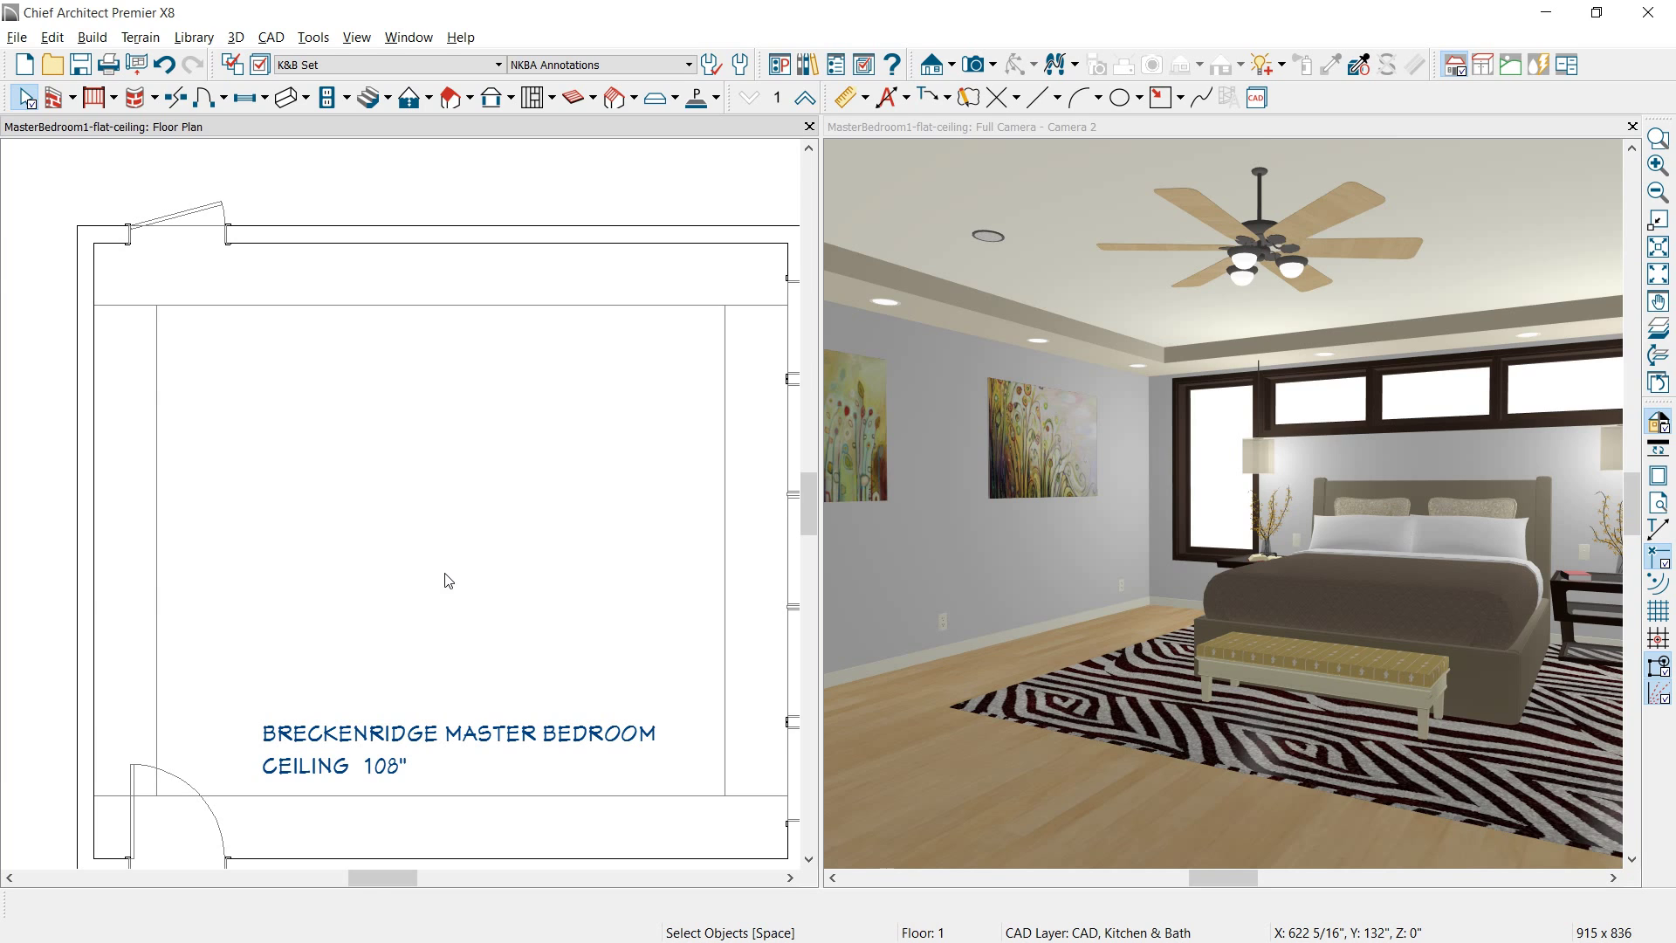
- Place a soffit in the middle of the room and size it to 8 feet wide by 48 inches deep
{"action": "key", "text": "t"}
{"action": "left_click", "coordinate": [455, 523]}
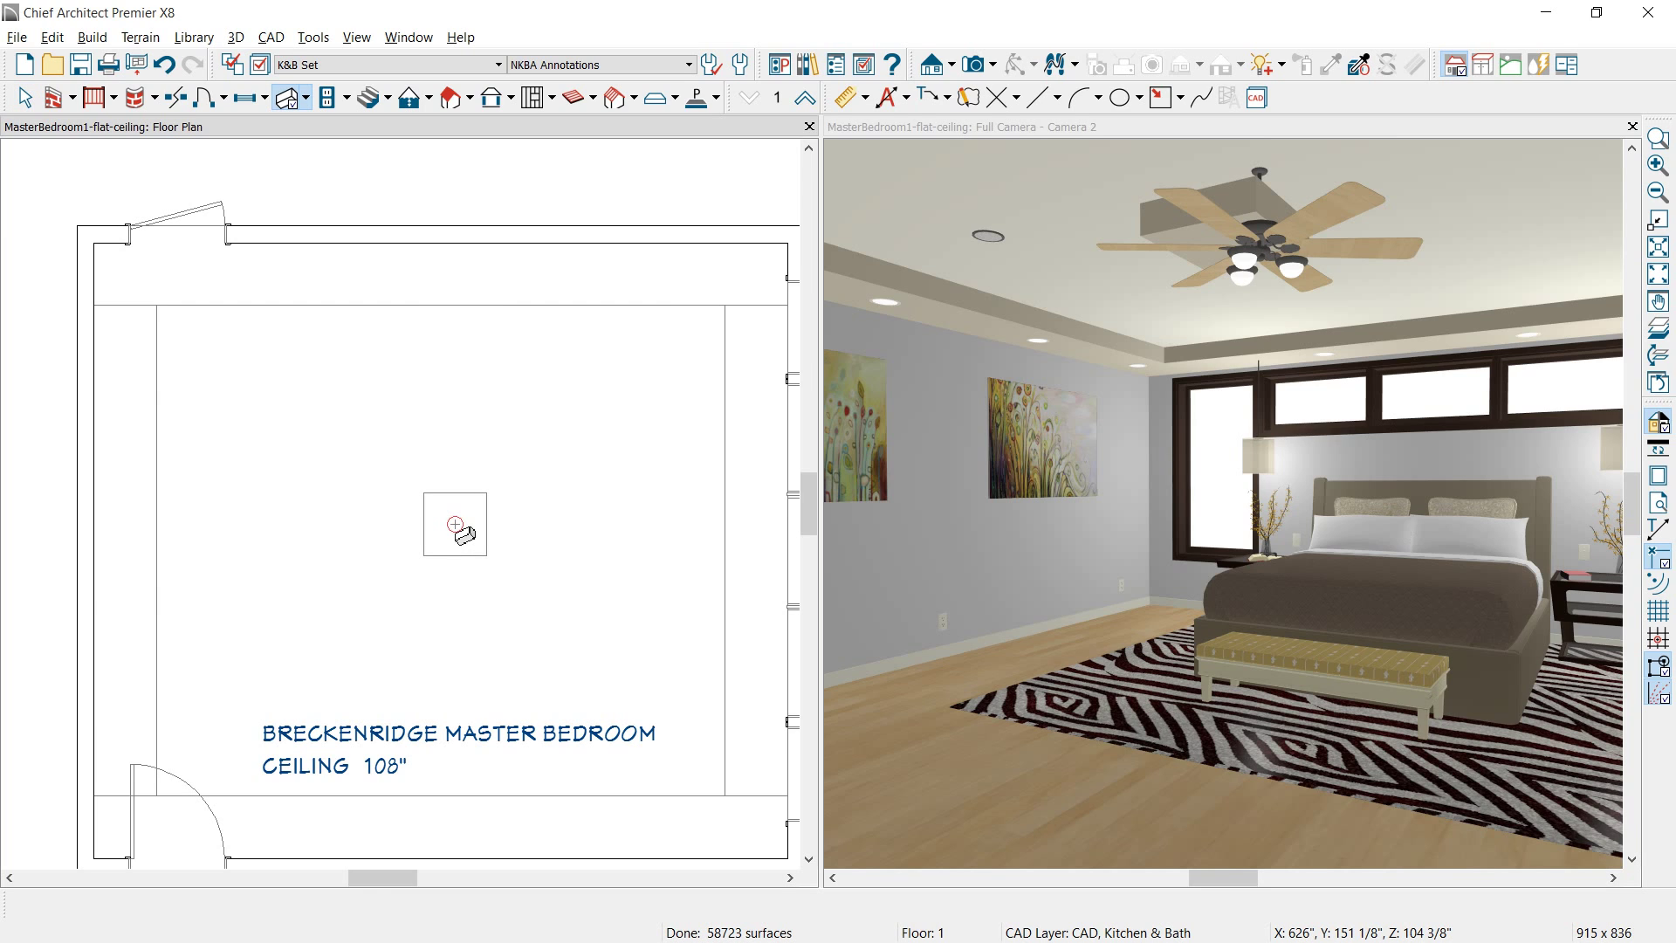
{"action": "left_click", "coordinate": [428, 527]}
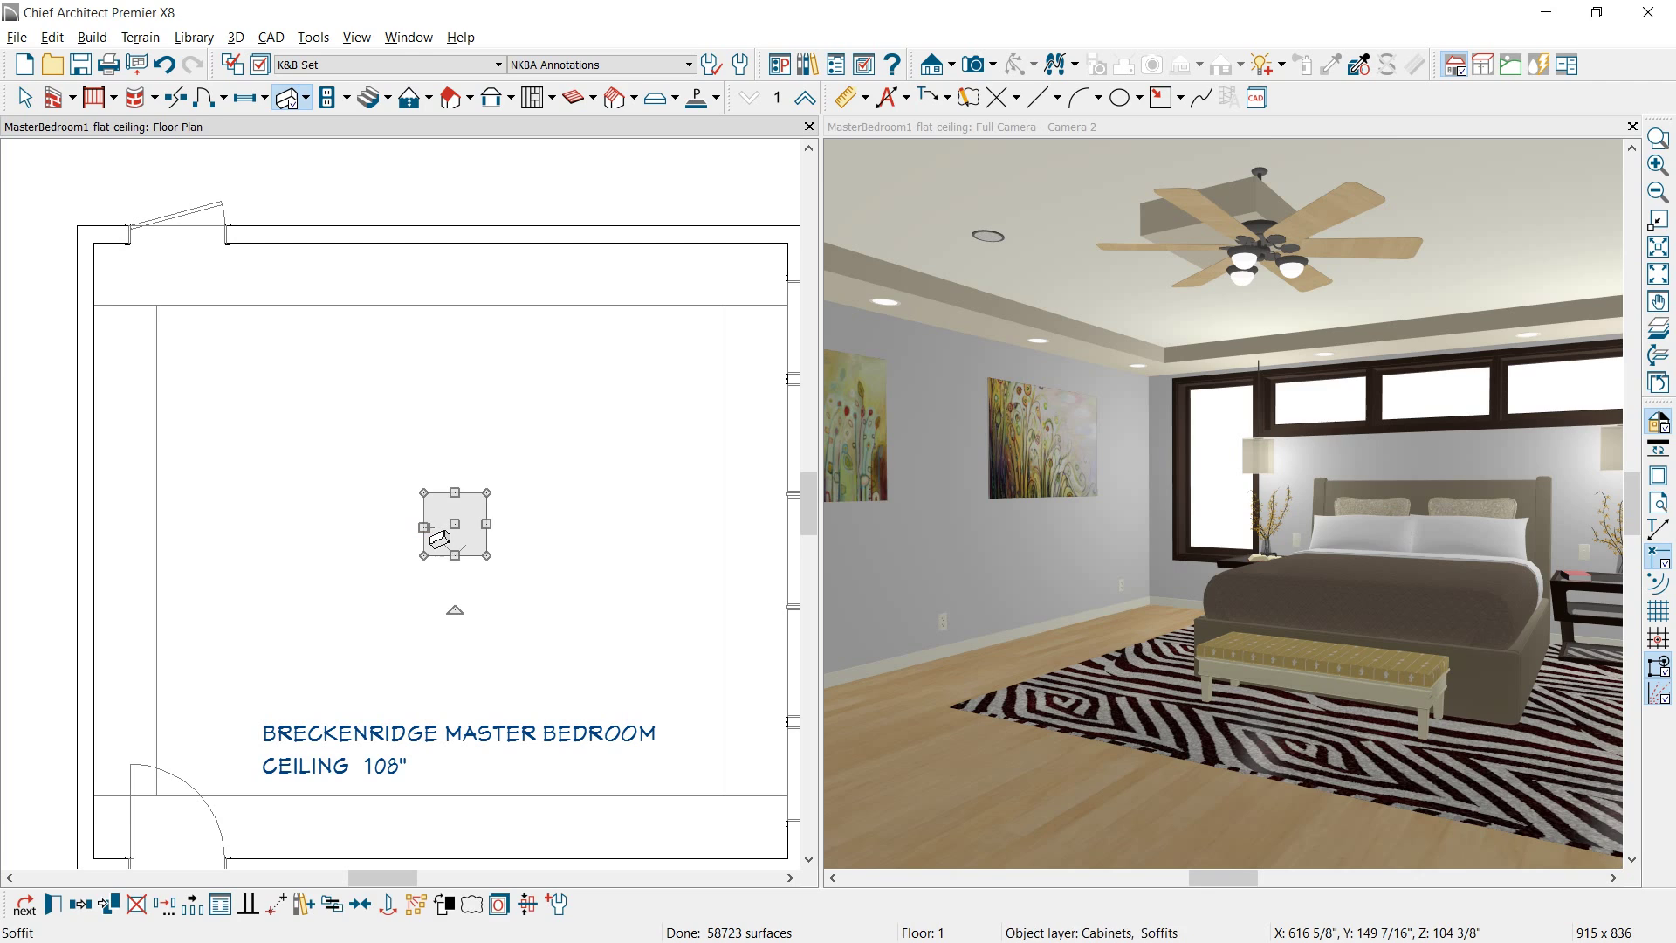
{"action": "left_click", "coordinate": [461, 582]}
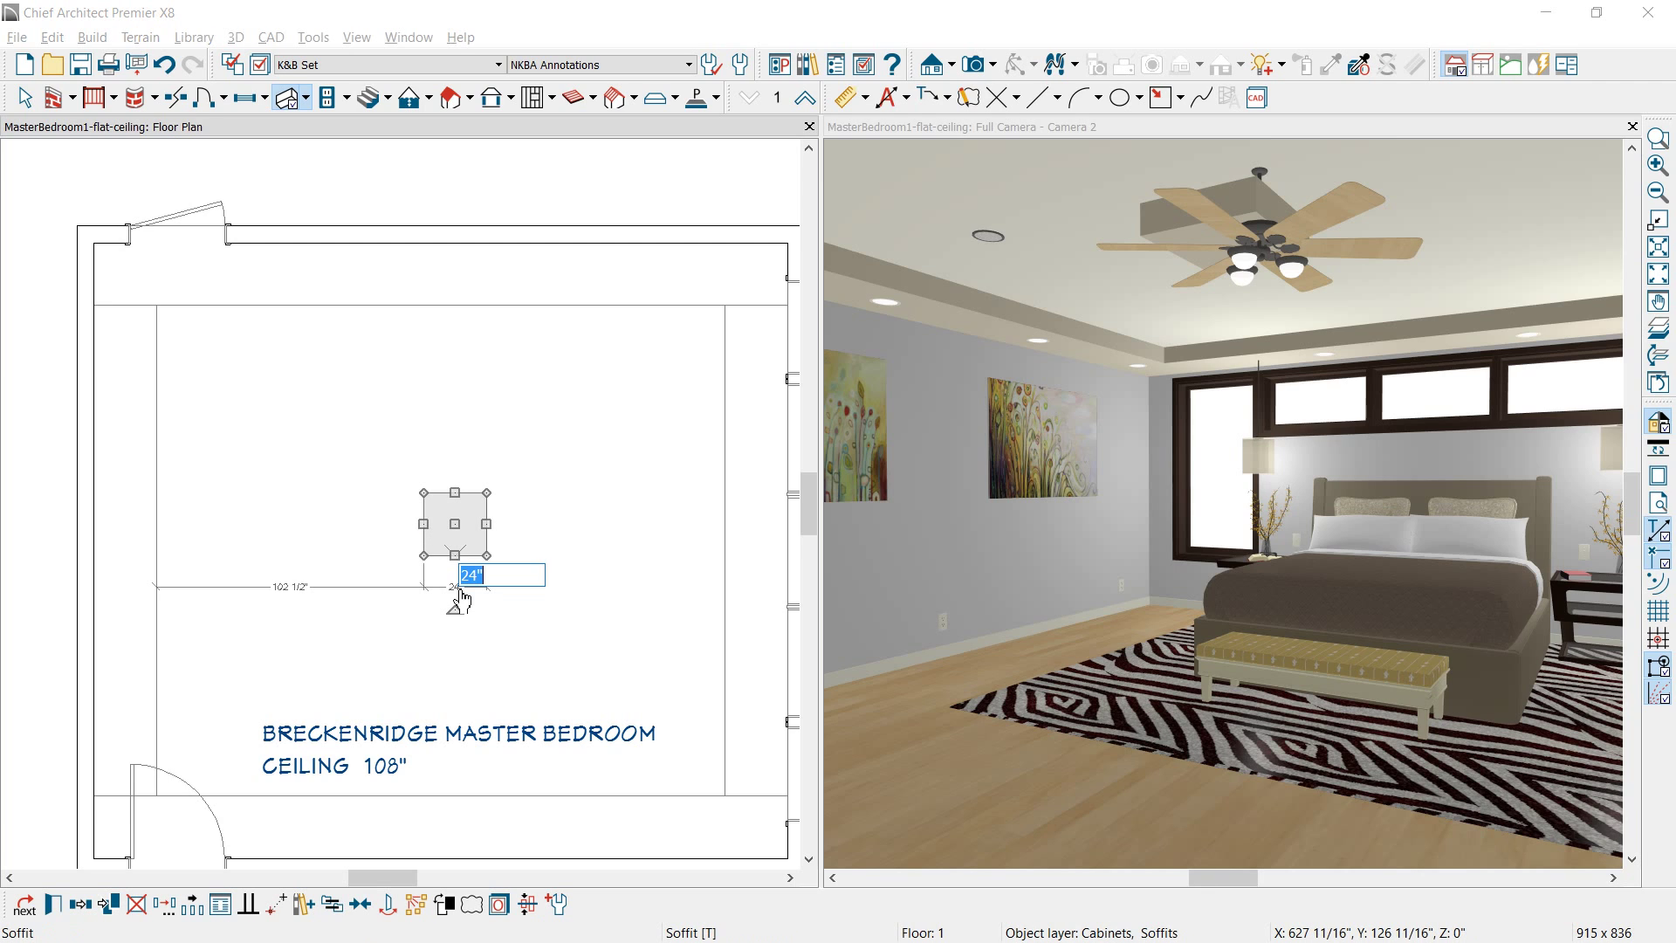
{"action": "type", "text": "8'"}
{"action": "key", "text": "Return"}
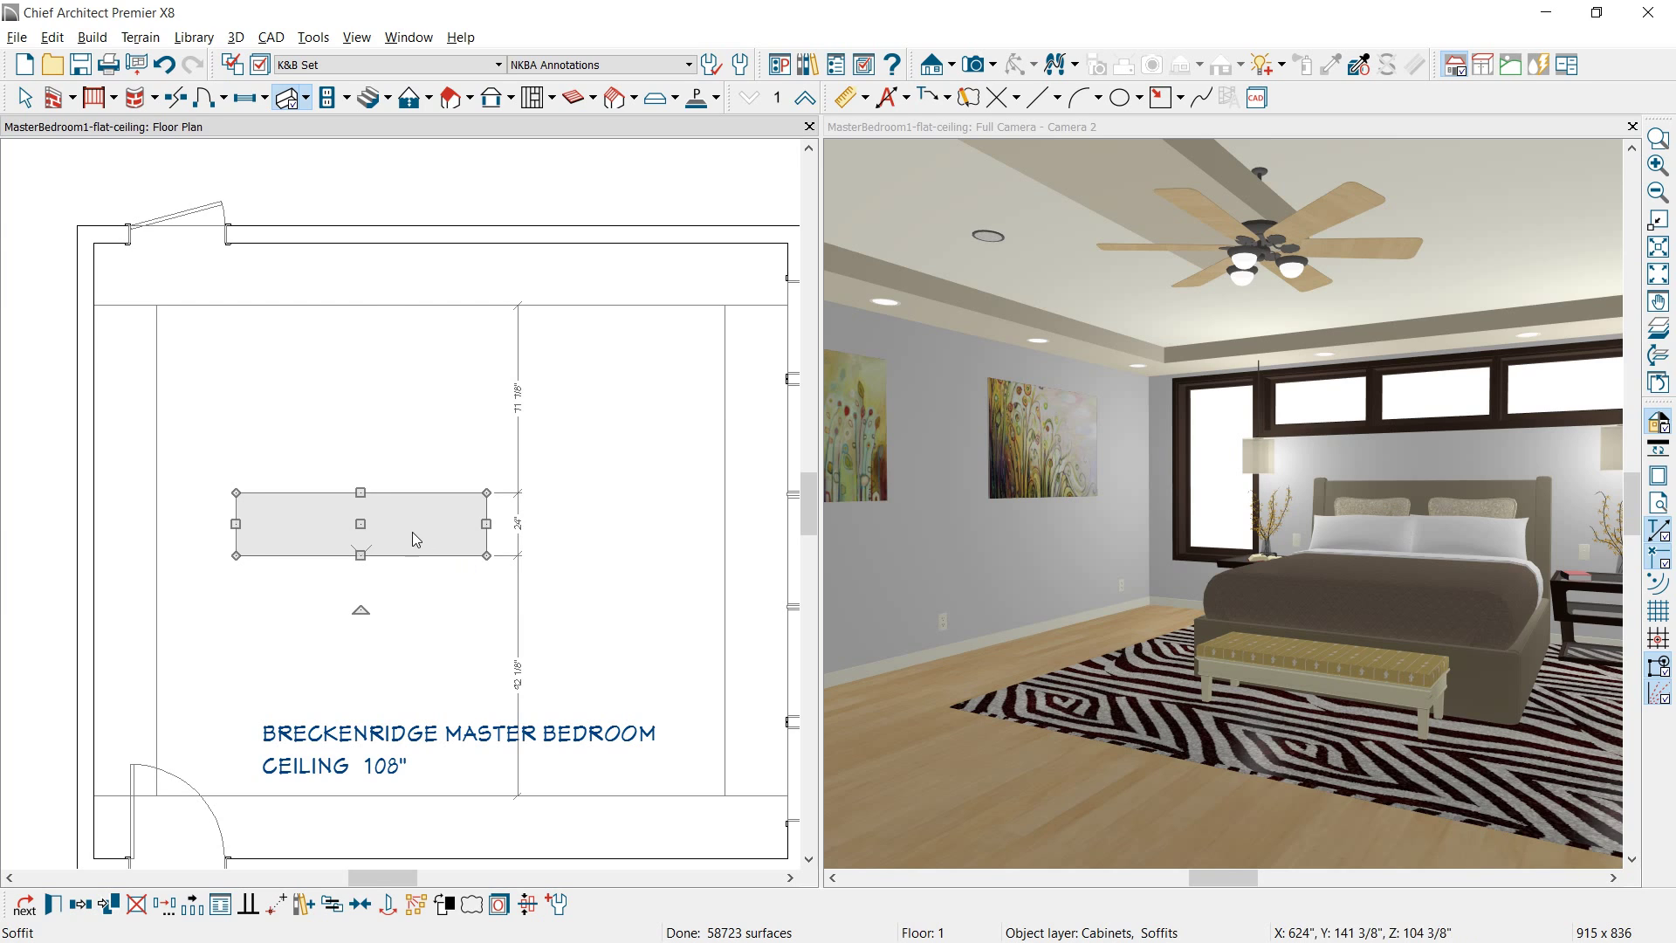
{"action": "left_click", "coordinate": [519, 526]}
{"action": "type", "text": "48"}
{"action": "key", "text": "Return"}
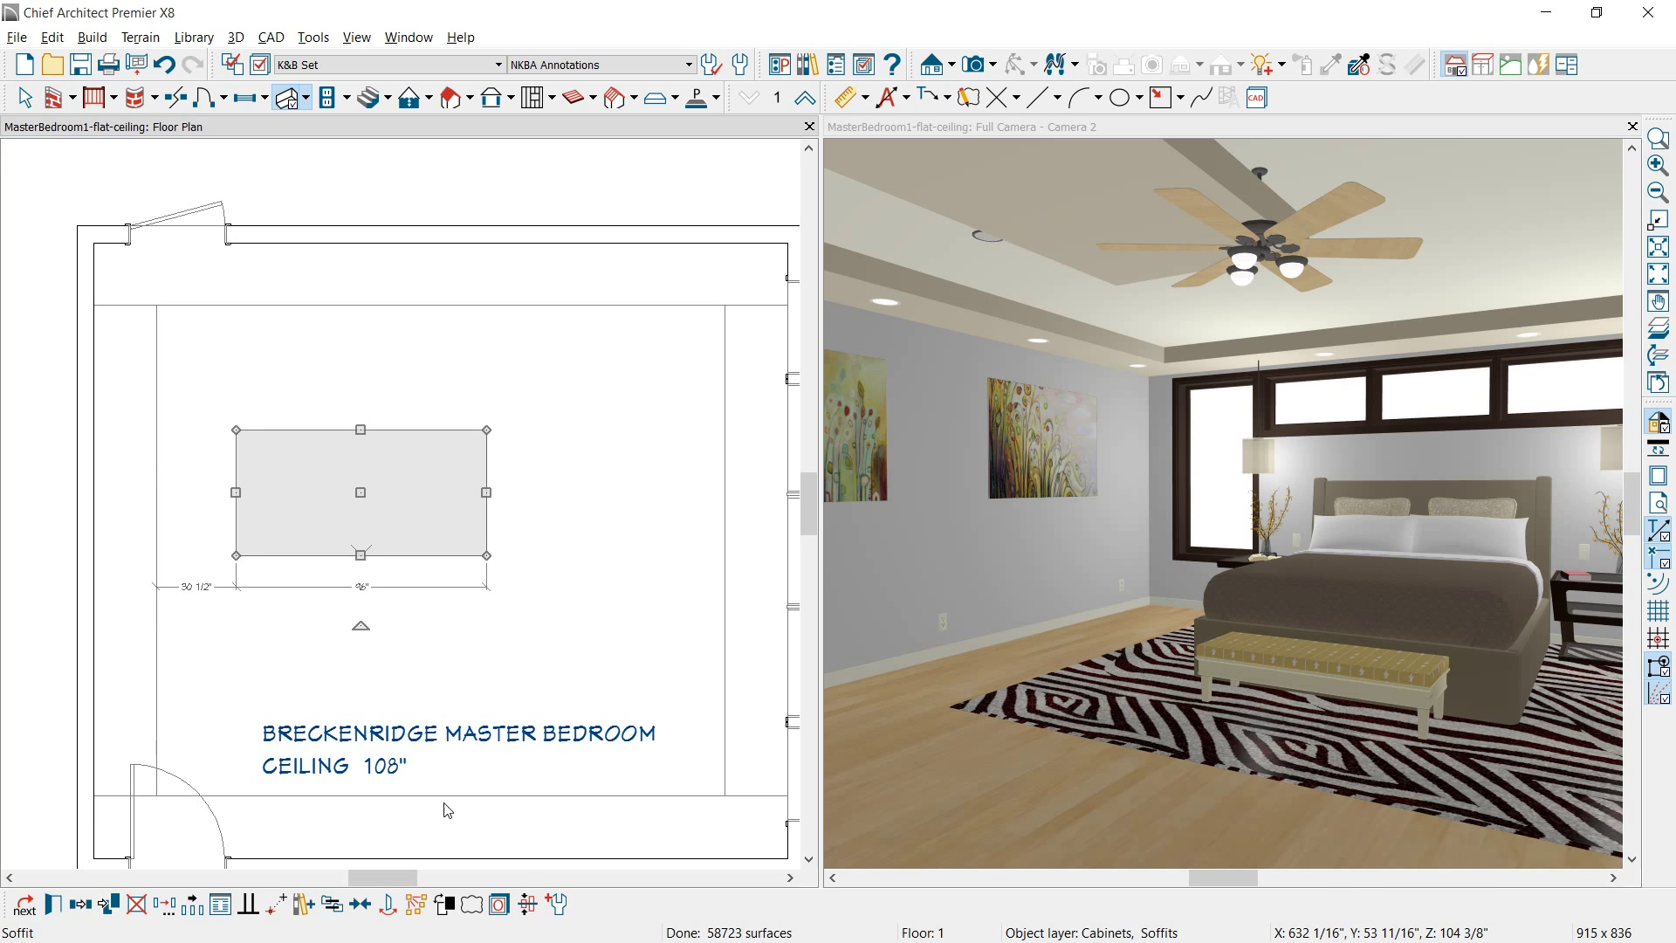
- Center the middle soffit in the room in both directions
{"action": "left_click", "coordinate": [353, 910]}
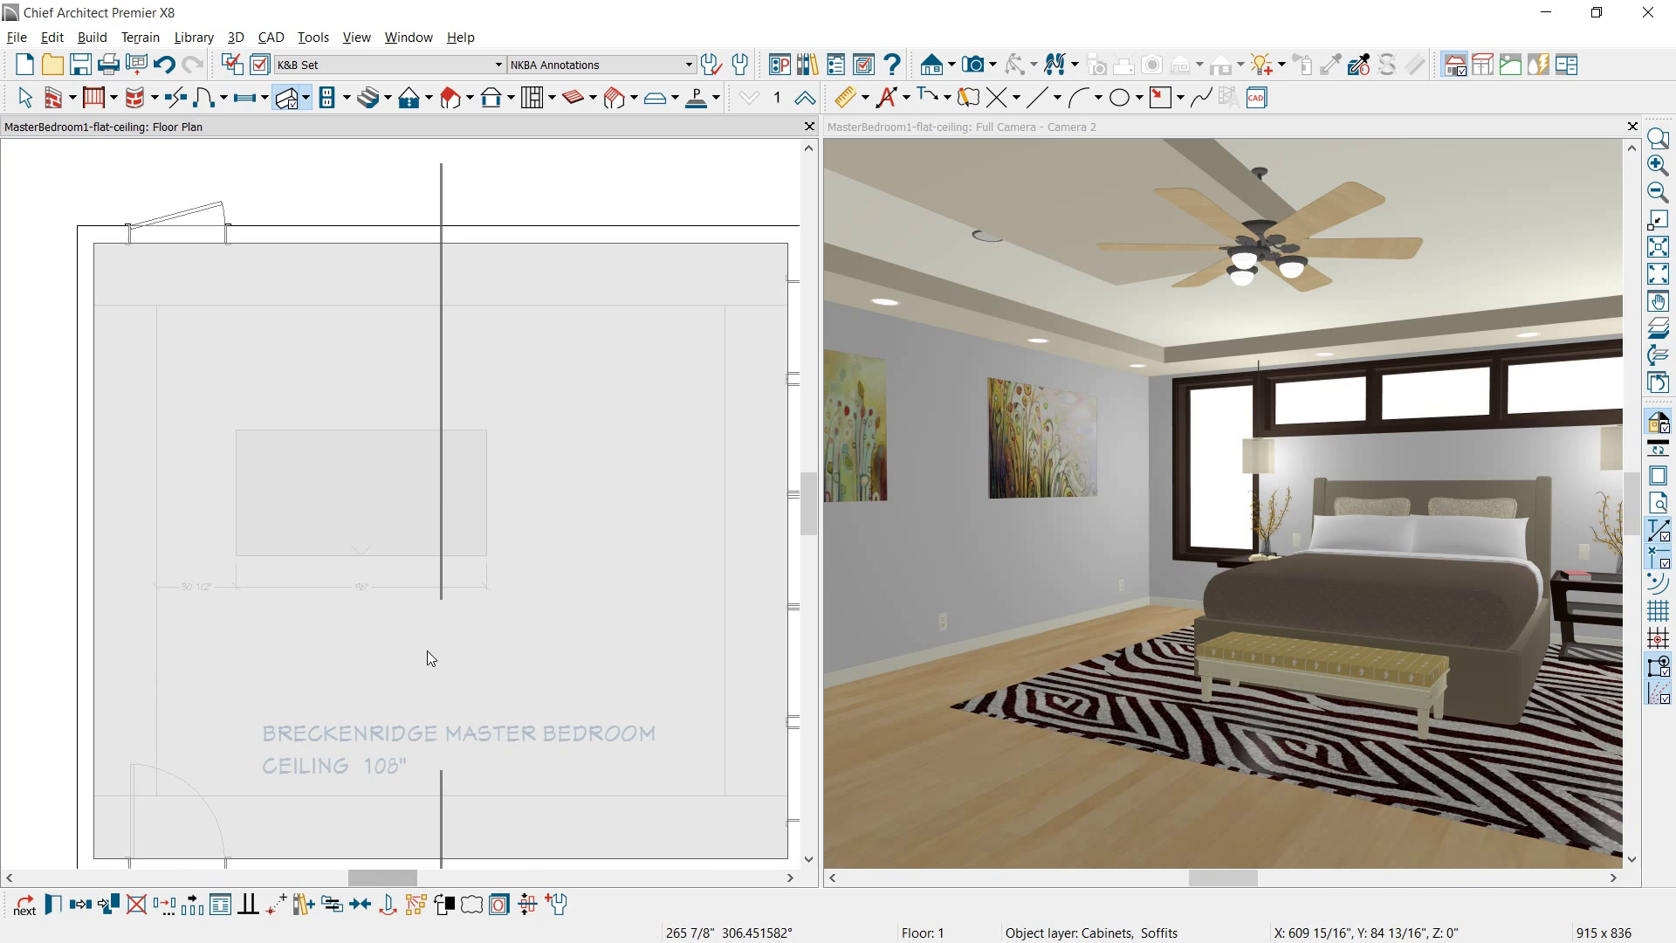
{"action": "left_click", "coordinate": [479, 466]}
{"action": "left_click", "coordinate": [362, 906]}
{"action": "left_click", "coordinate": [229, 554]}
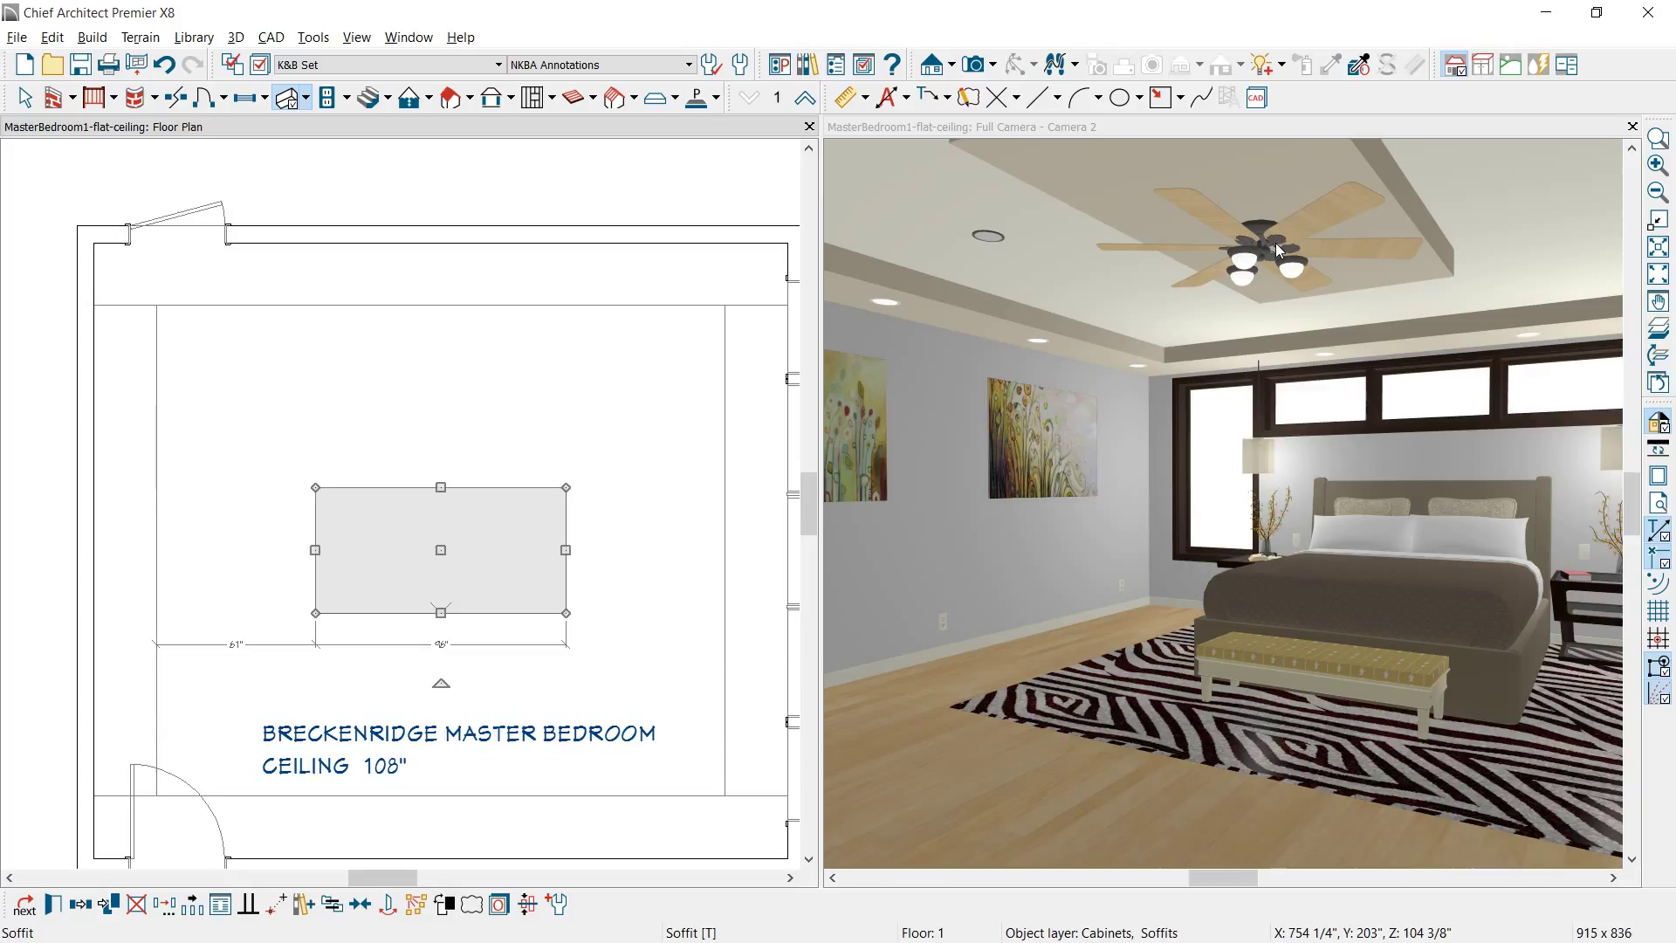
- Place another soffit in the open ceiling area near the plan's upper-left inner corner
{"action": "key", "text": "Delete"}
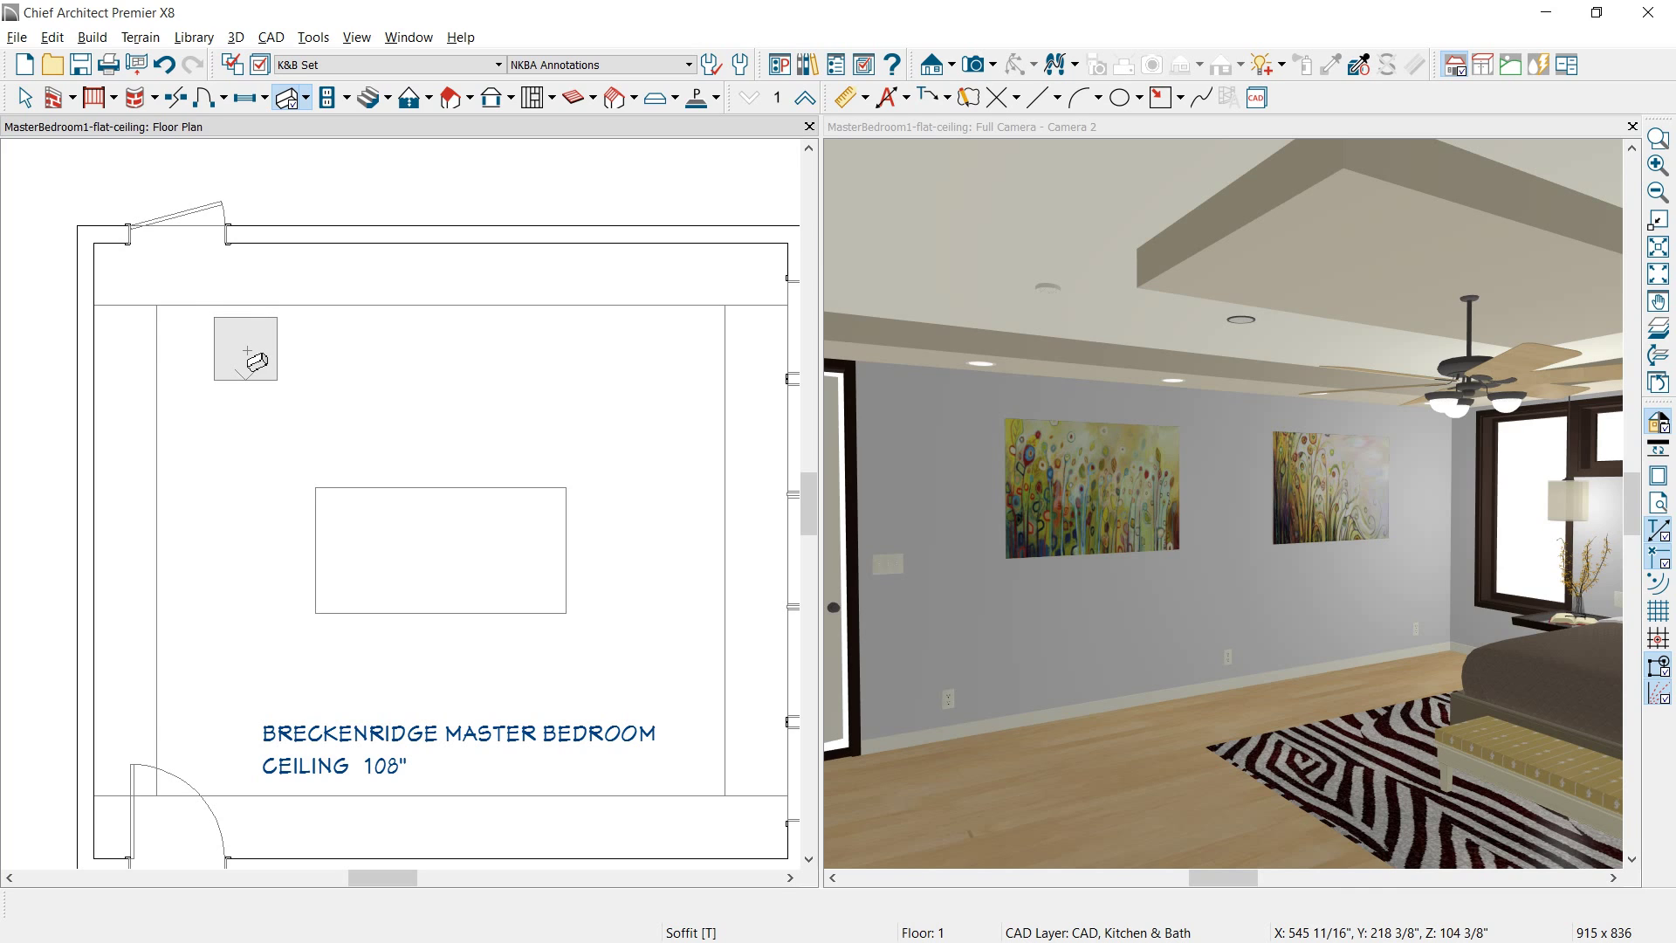
{"action": "left_click", "coordinate": [260, 351]}
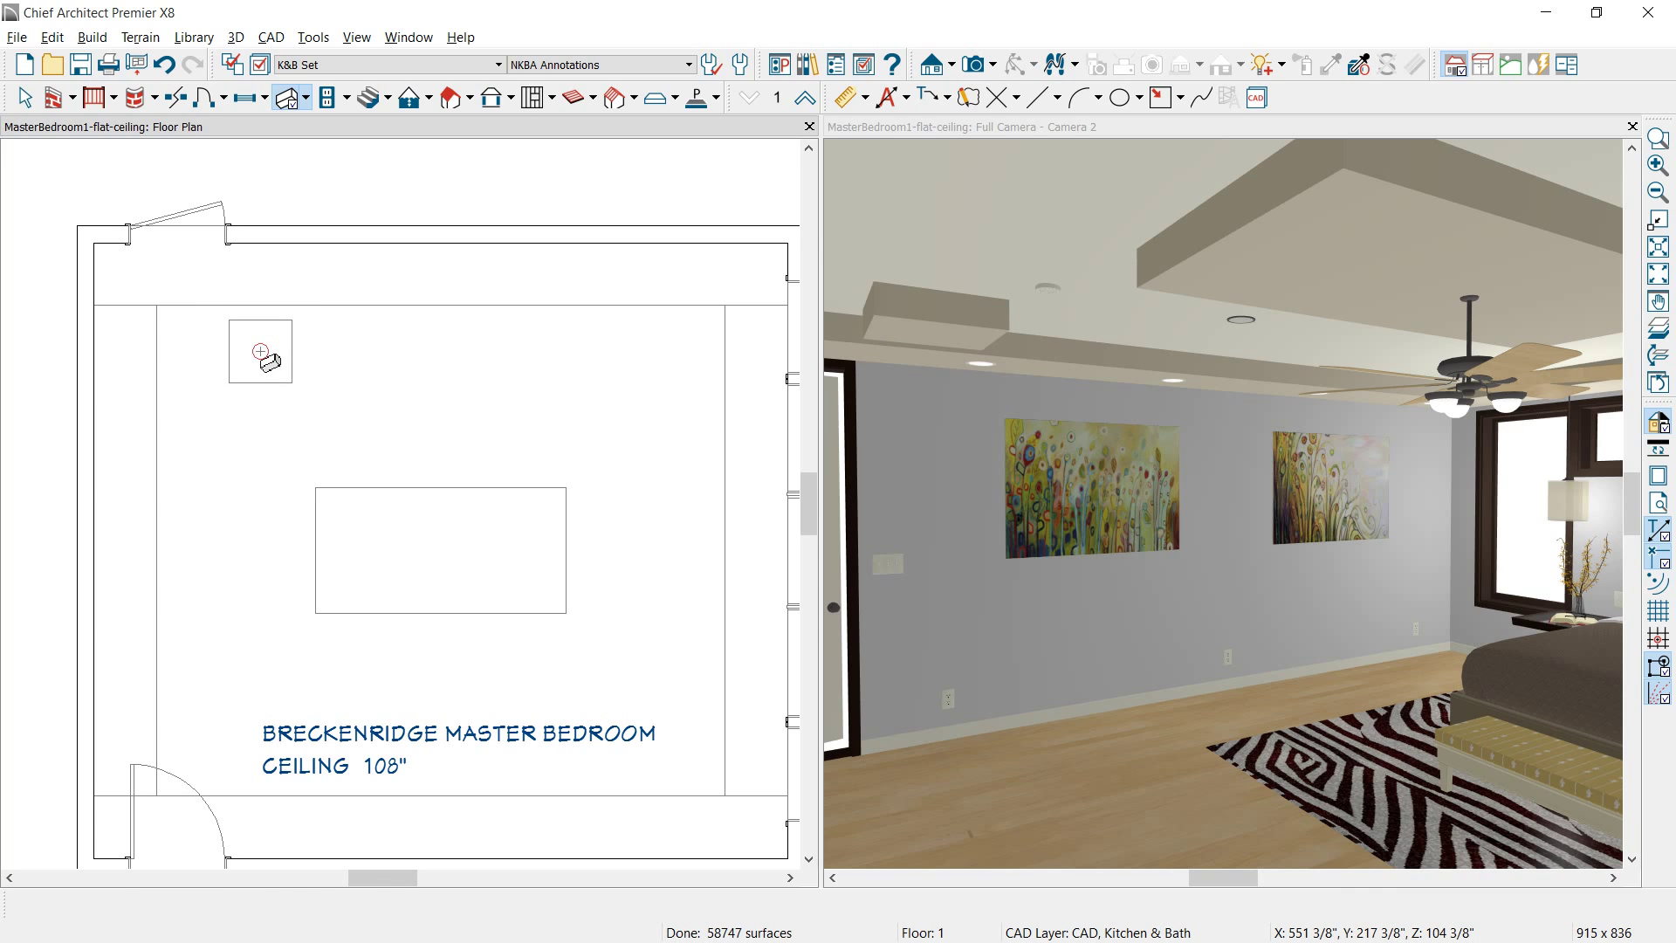
{"action": "left_click", "coordinate": [260, 351]}
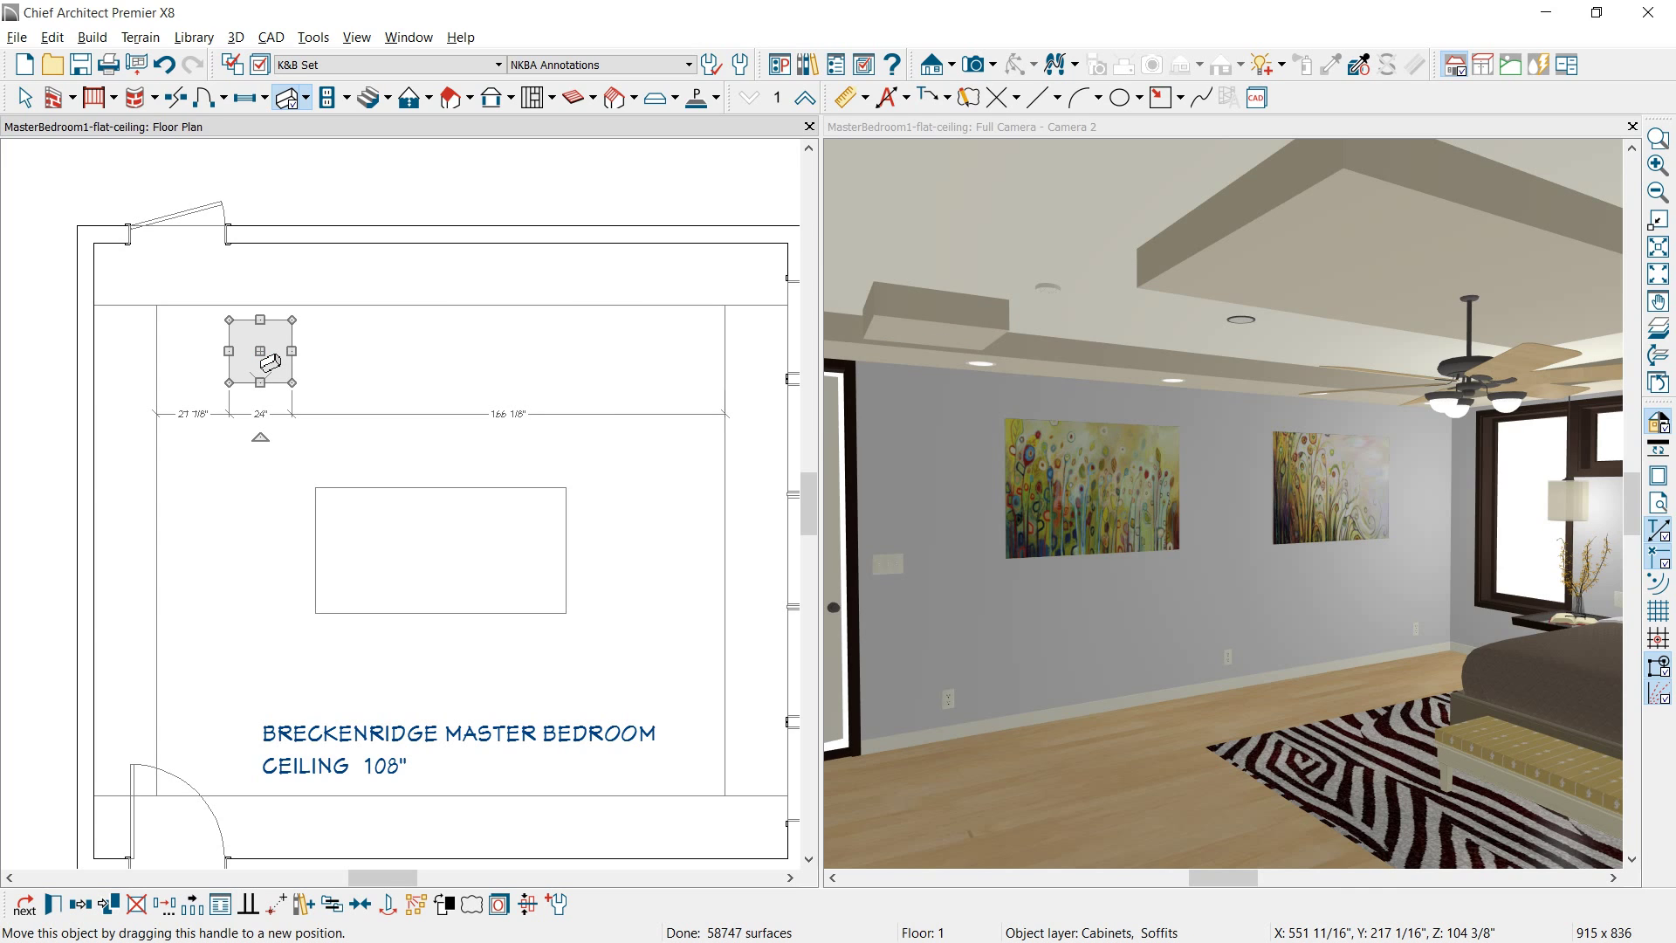
- Set the new soffit's width to 8 inches, height to 4.125 inches and floor-to-bottom distance to 103.5 inches
{"action": "double_click", "coordinate": [270, 362]}
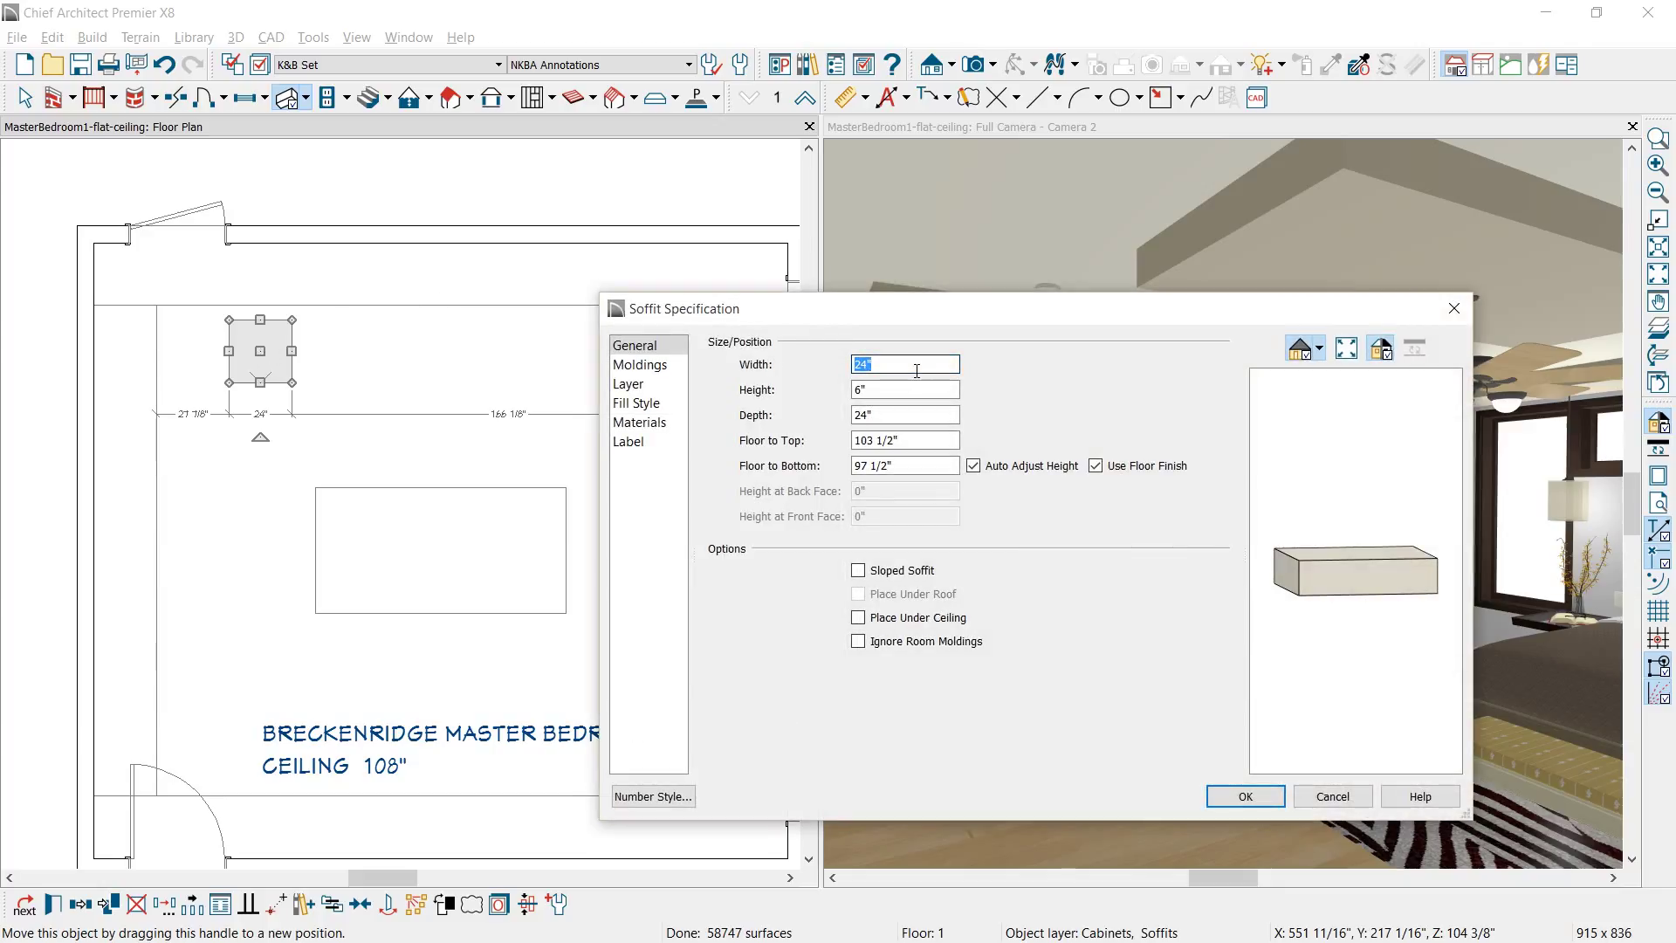
{"action": "type", "text": "8"}
{"action": "key", "text": "Tab"}
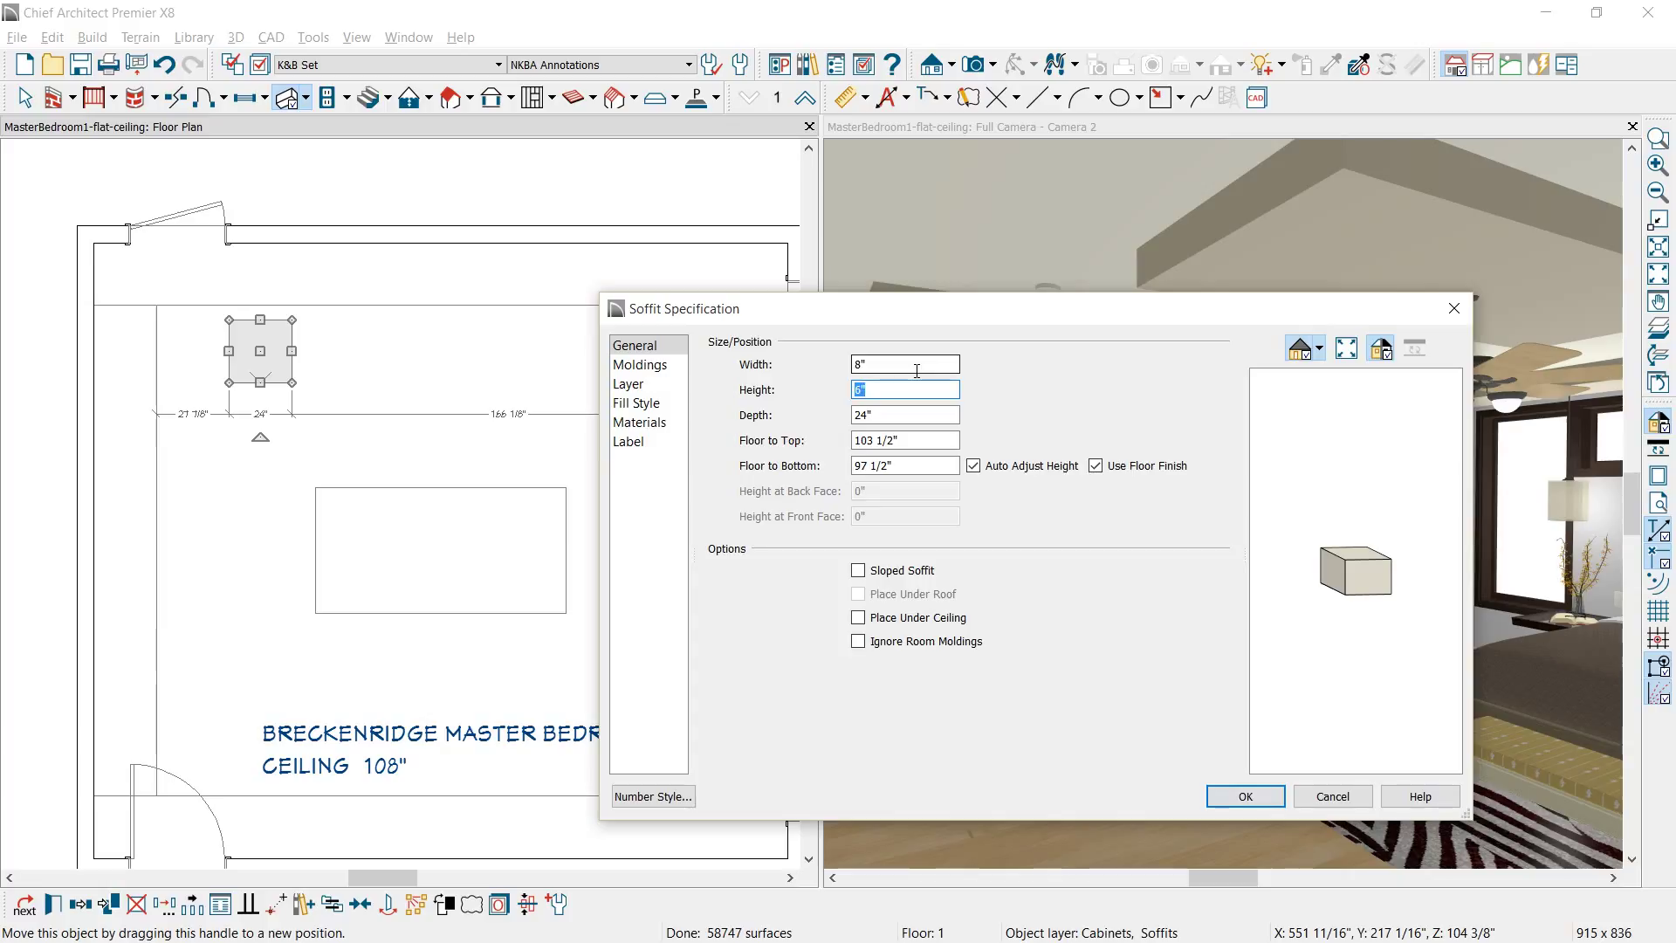
{"action": "type", "text": "4.125"}
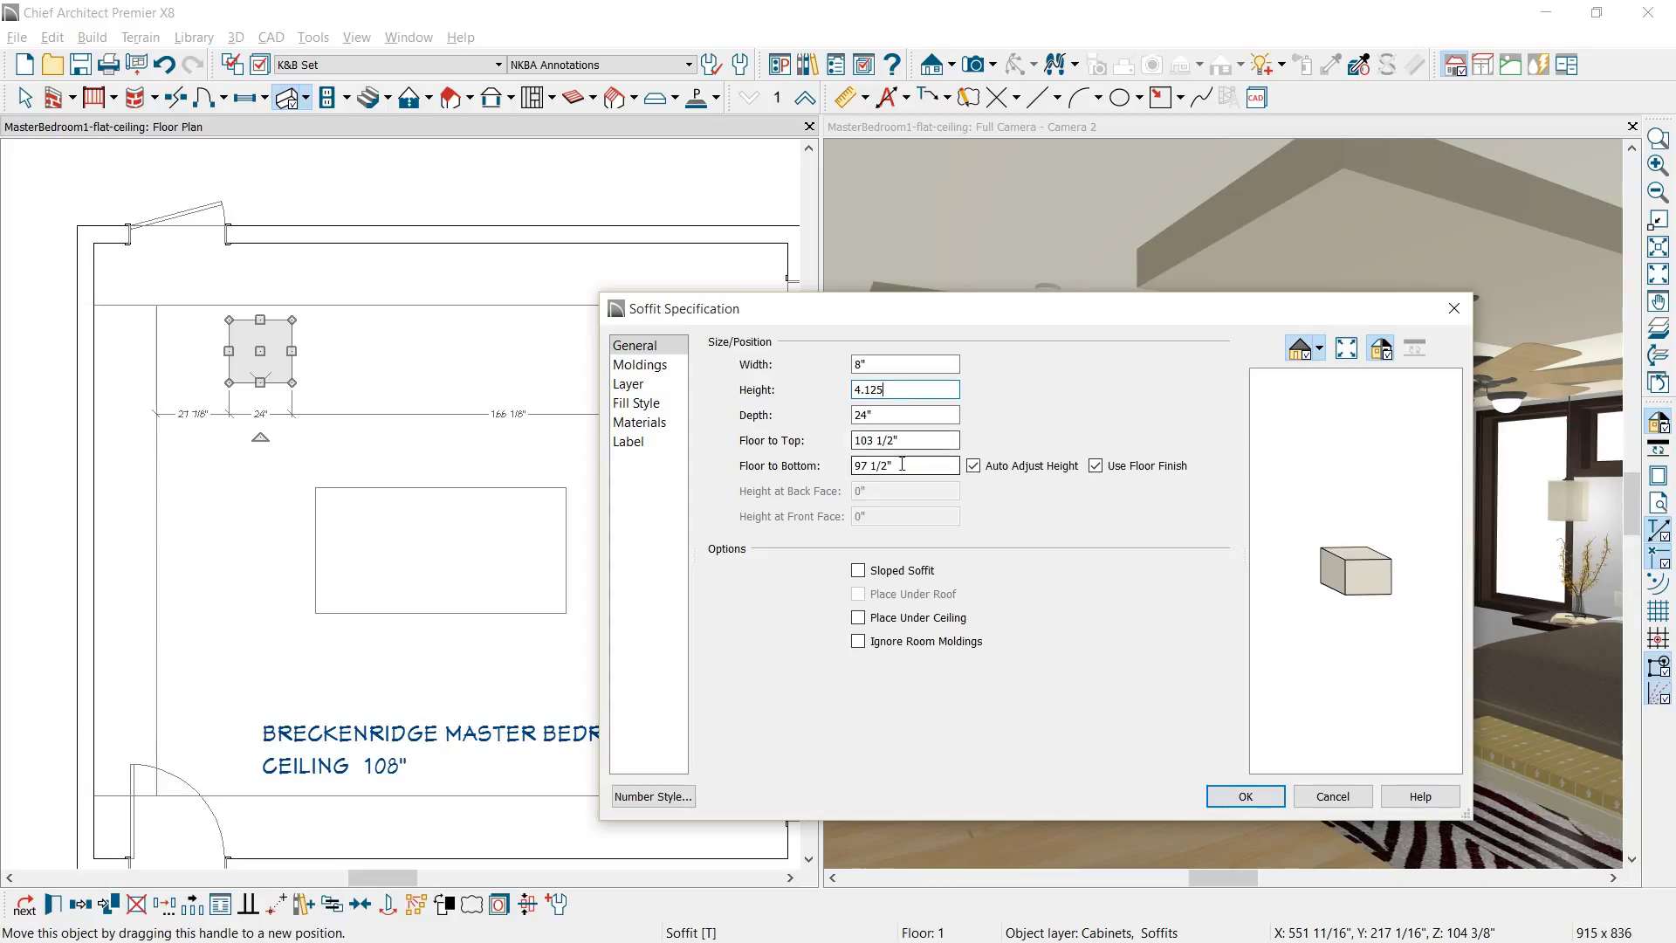
{"action": "key", "text": "Tab"}
{"action": "key", "text": "Tab"}
{"action": "key", "text": "Tab"}
{"action": "type", "text": "1"}
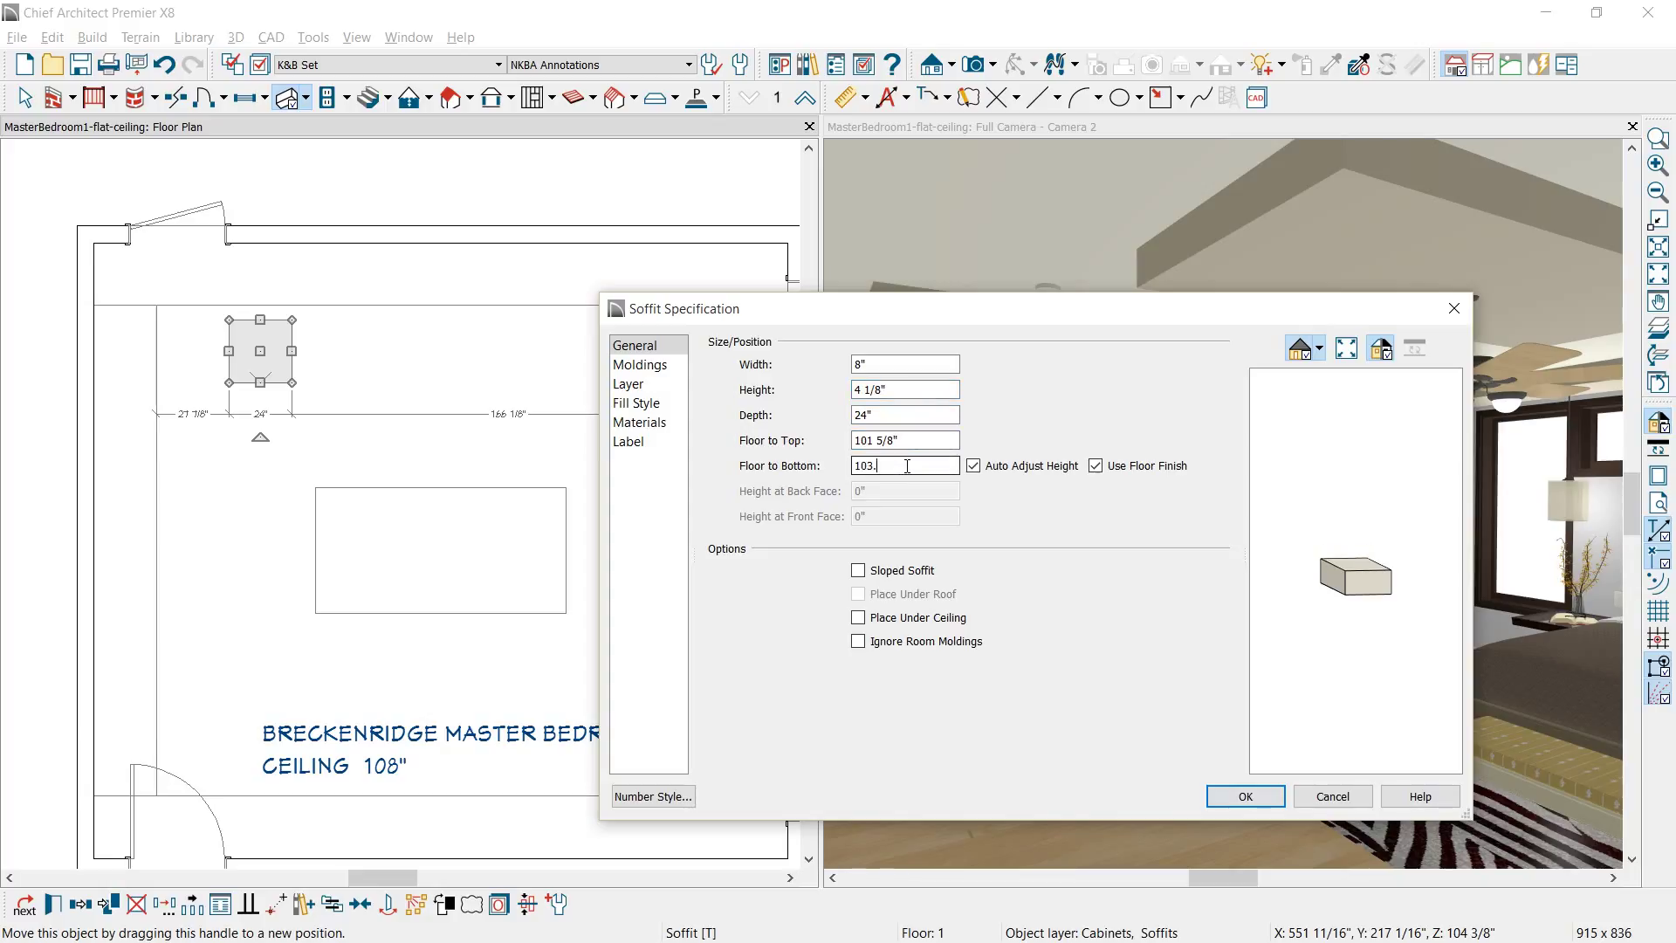
{"action": "type", "text": "03.5"}
{"action": "left_click", "coordinate": [1244, 796]}
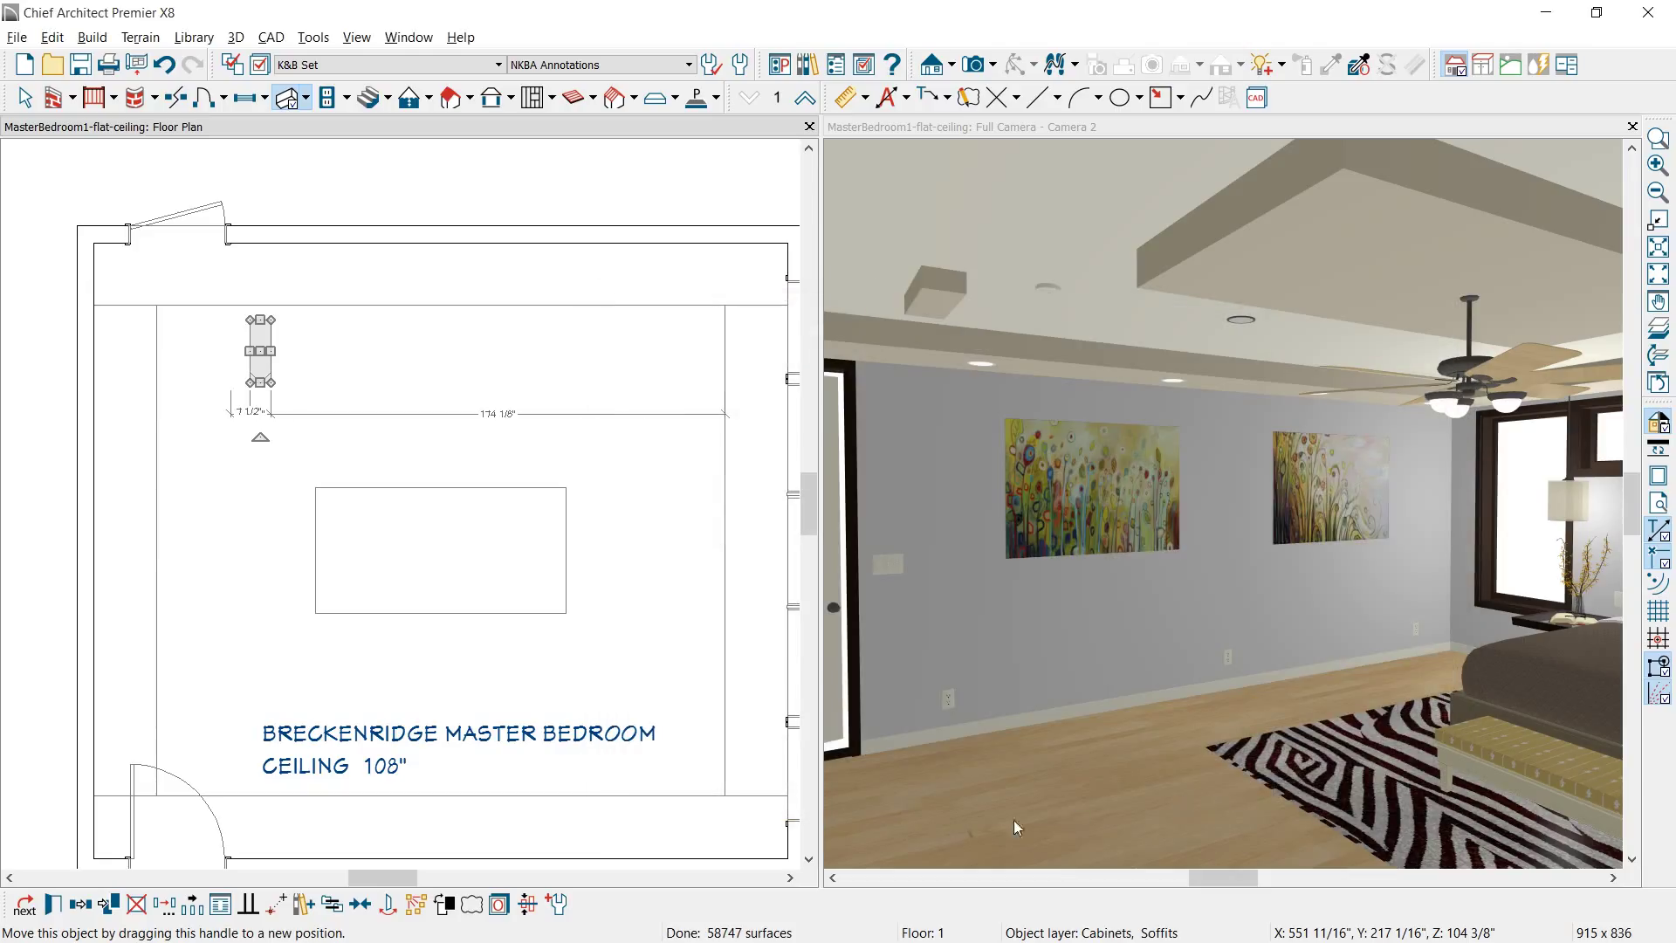
- Stretch both ends of the narrow soffit to the room's opposite walls so it spans the full room as a beam
{"action": "left_click", "coordinate": [560, 911]}
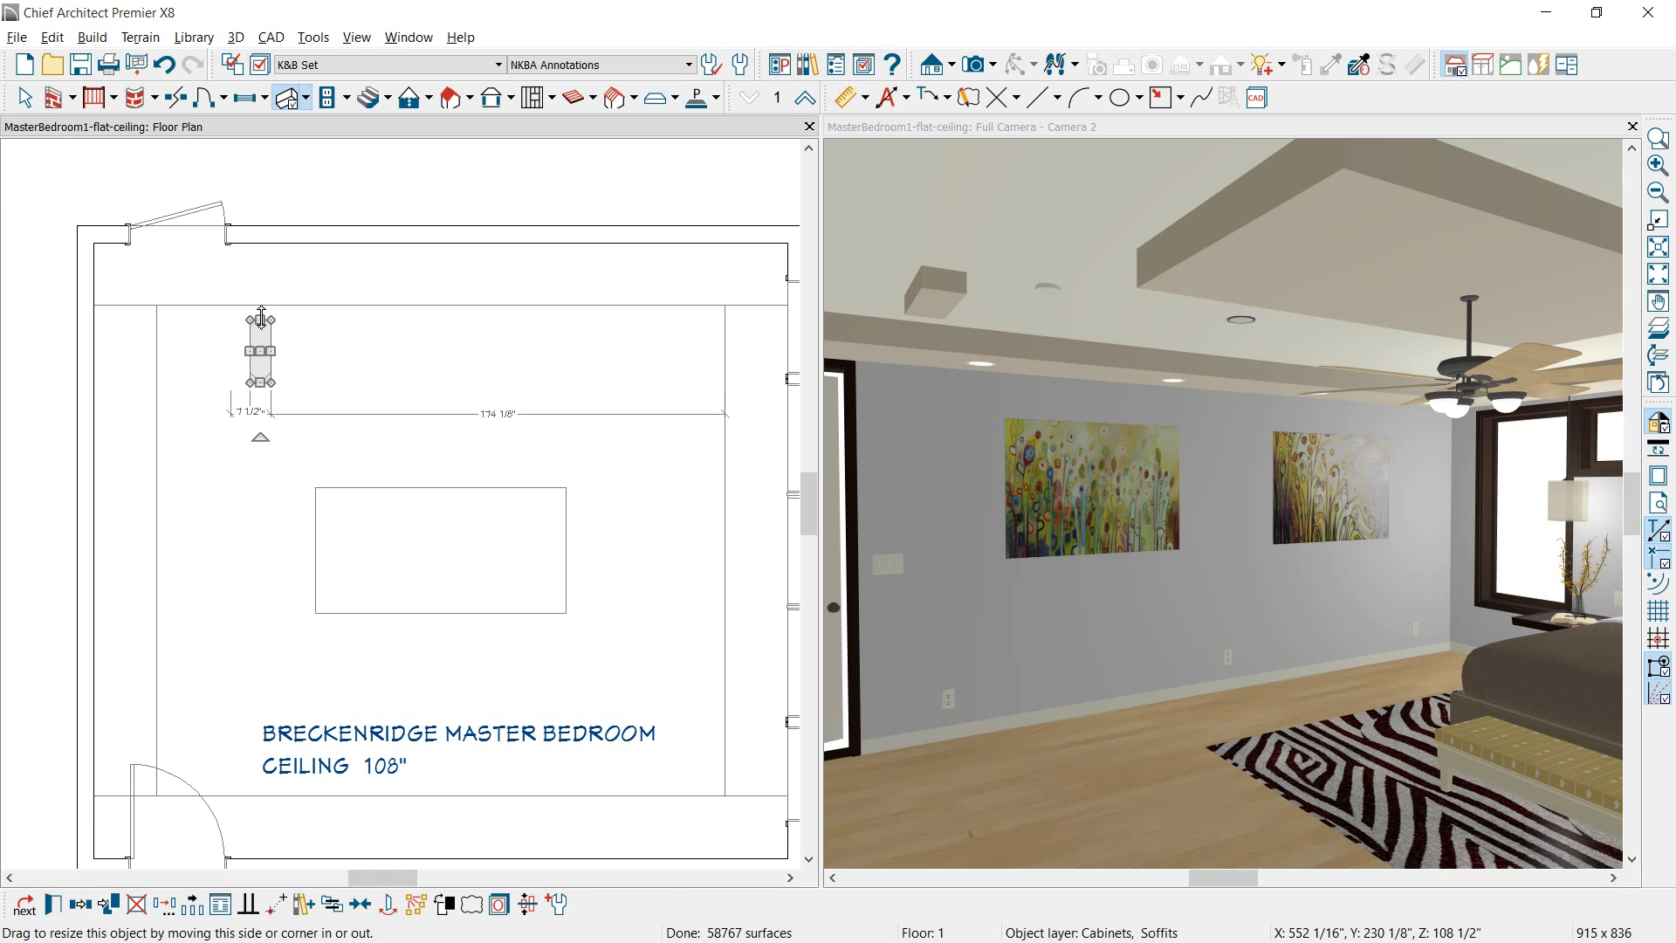
{"action": "left_click_drag", "start_coordinate": [261, 316], "coordinate": [271, 242]}
{"action": "left_click_drag", "start_coordinate": [257, 377], "coordinate": [254, 854]}
{"action": "key", "text": "space"}
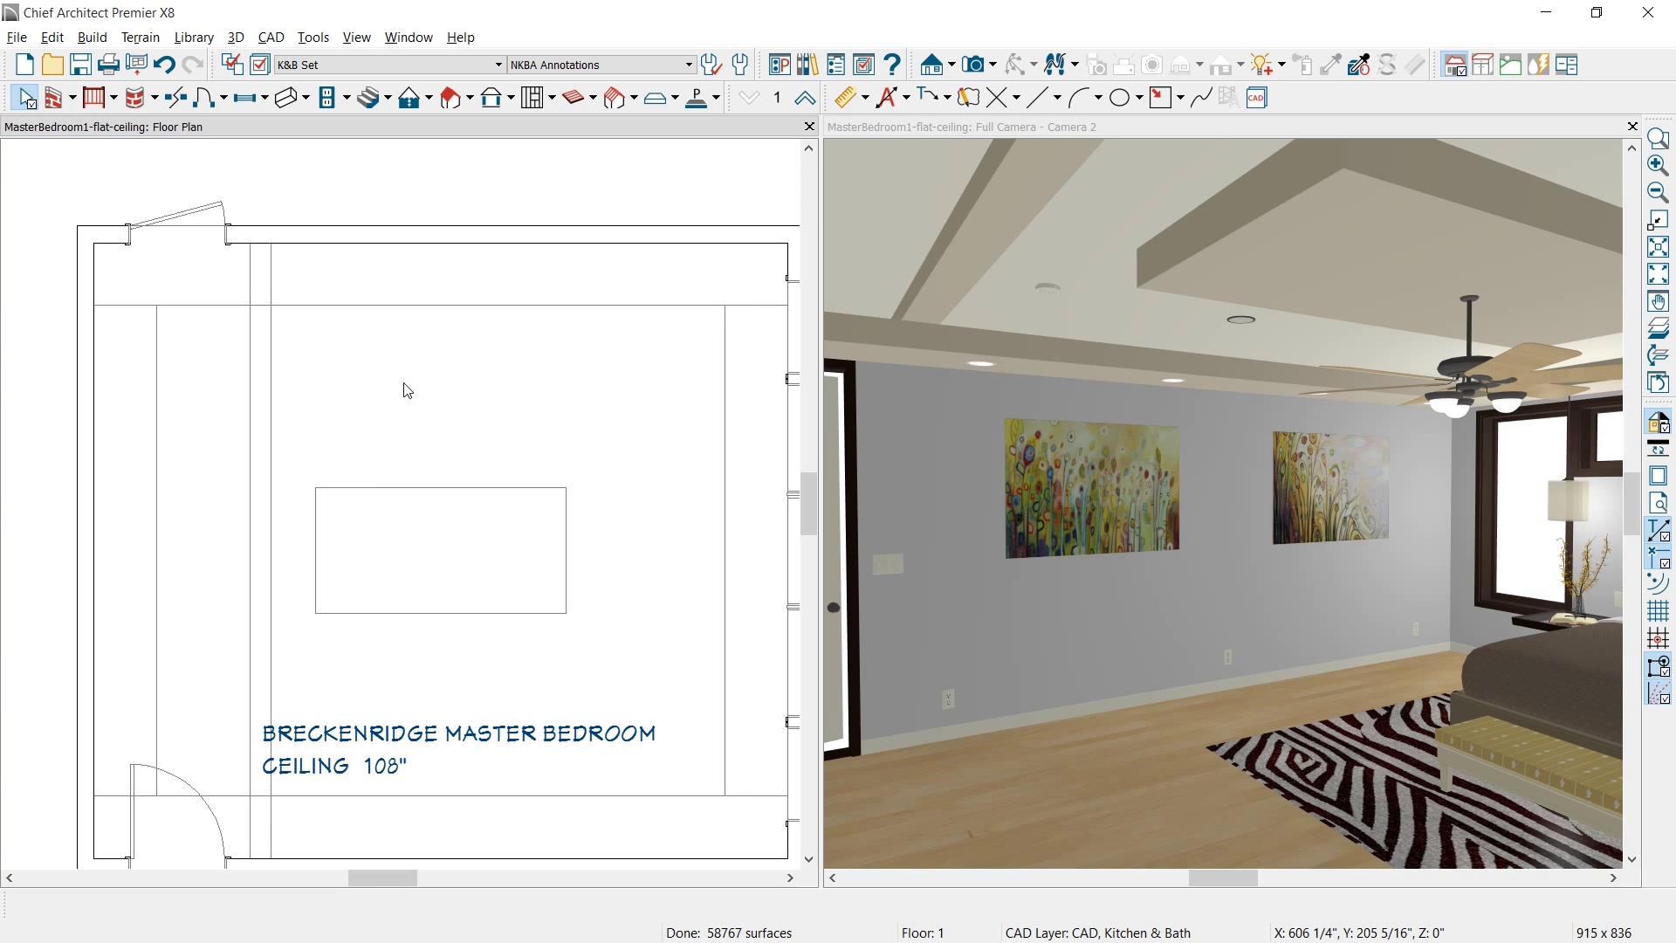
- Add a manual dimension line from the central panel across the beam to the side wall, placed outside the room's upper wall
{"action": "key", "text": "d"}
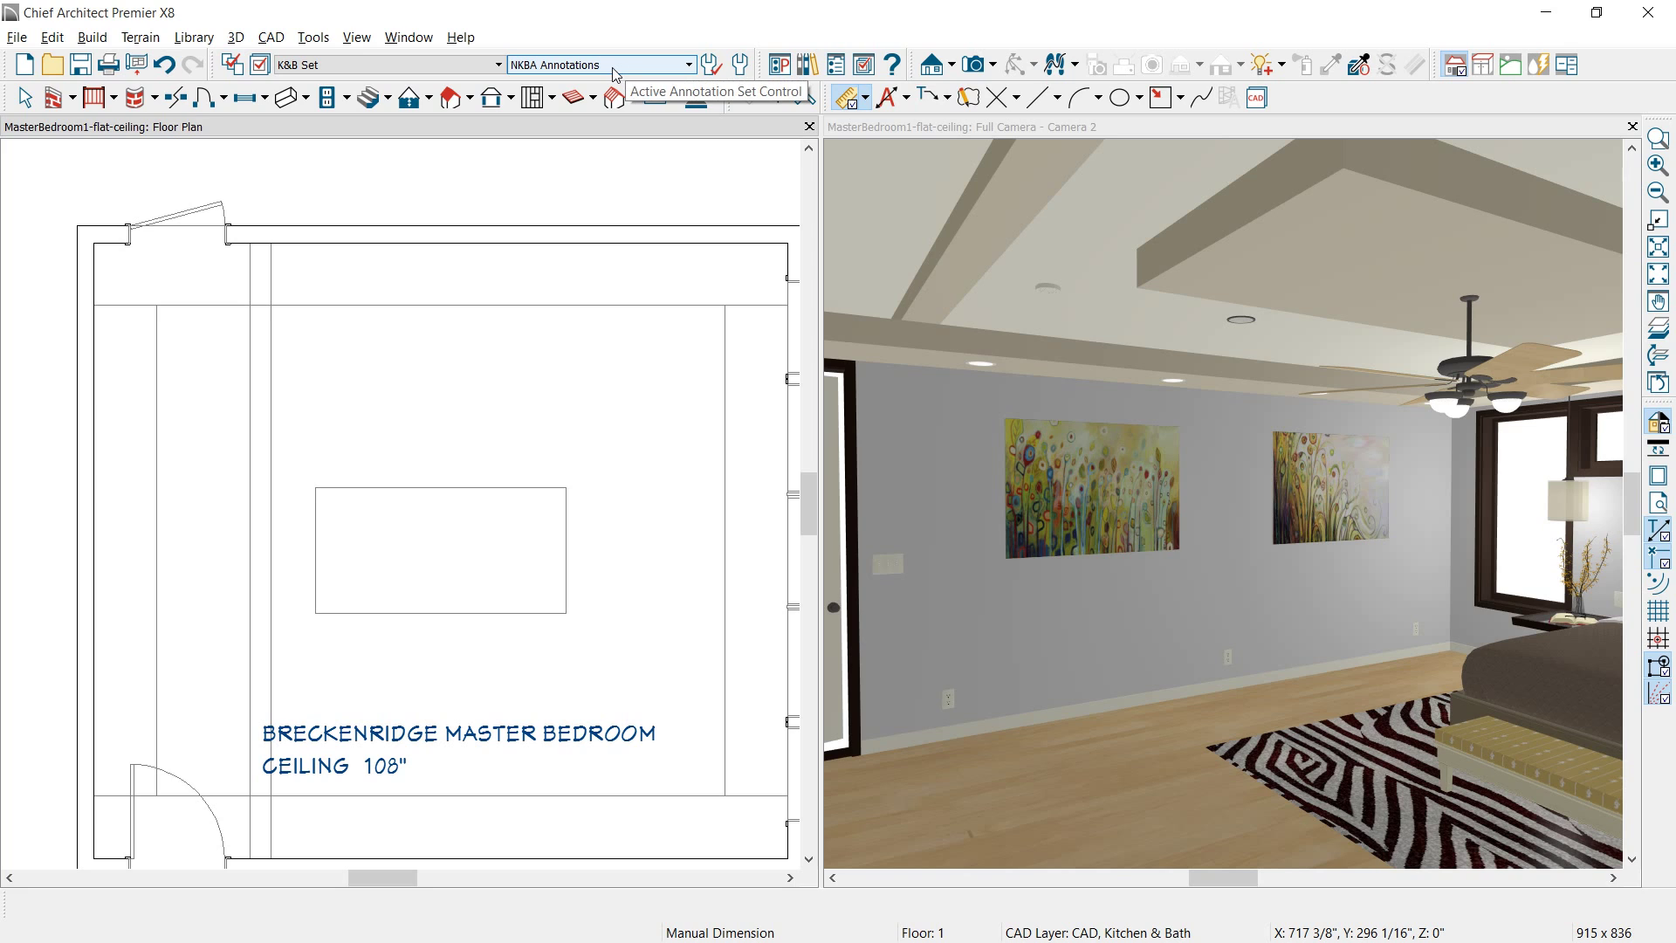
{"action": "left_click", "coordinate": [866, 99]}
{"action": "left_click", "coordinate": [880, 134]}
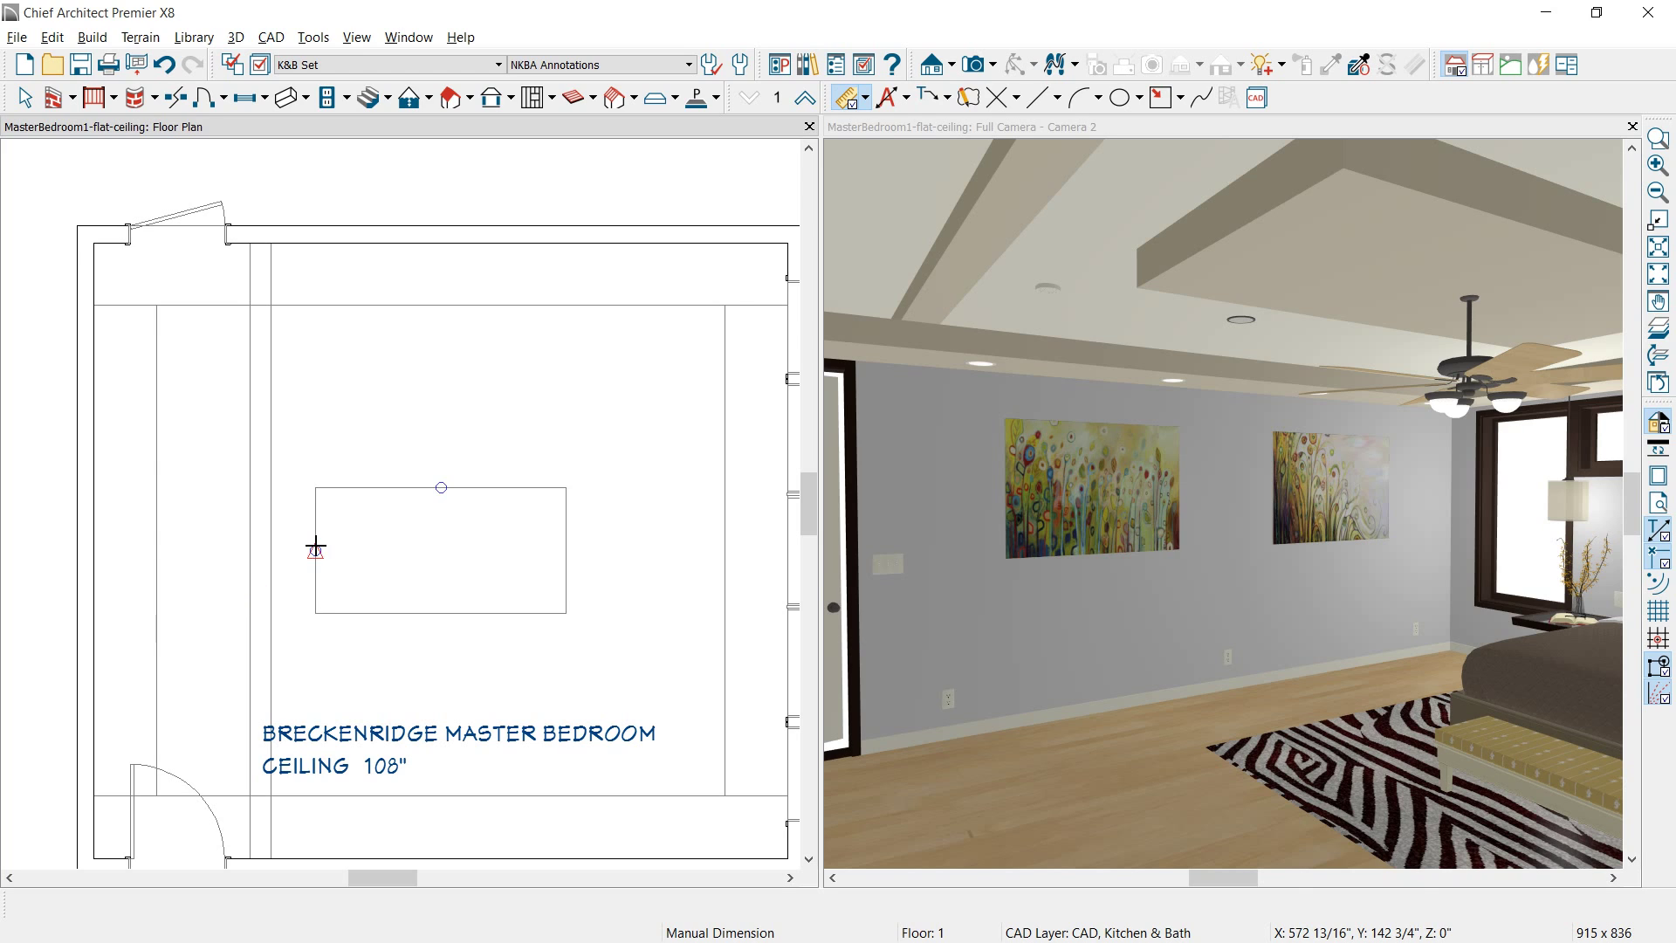
{"action": "left_click_drag", "start_coordinate": [315, 550], "coordinate": [206, 191]}
{"action": "left_click", "coordinate": [177, 551]}
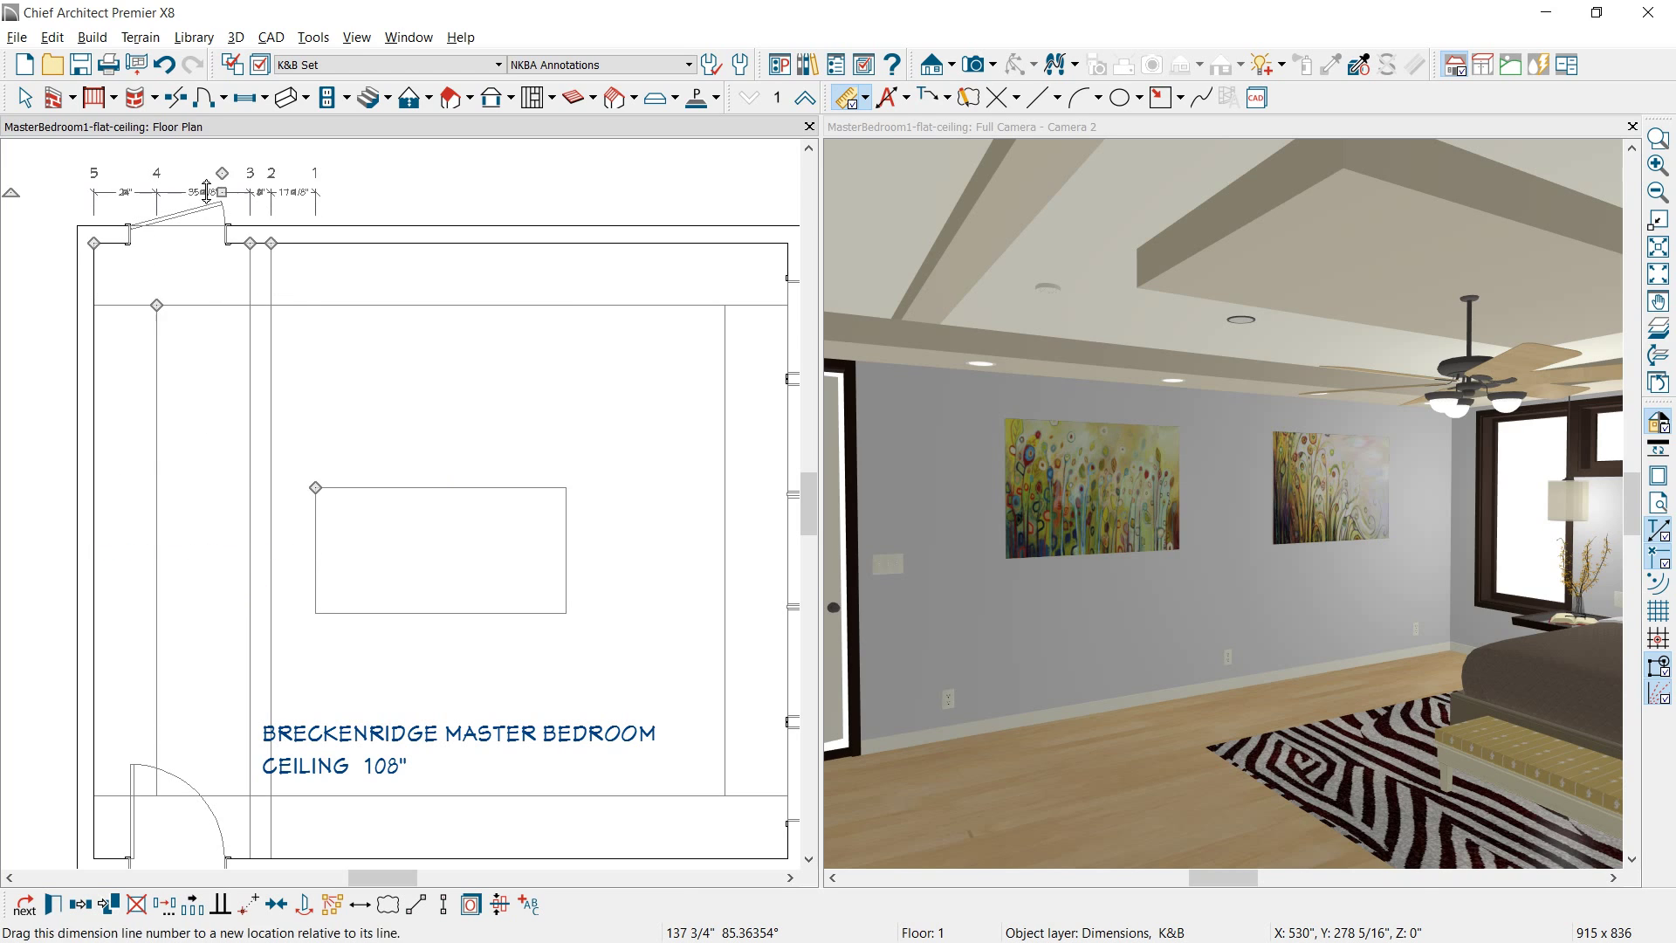
{"action": "key", "text": "space"}
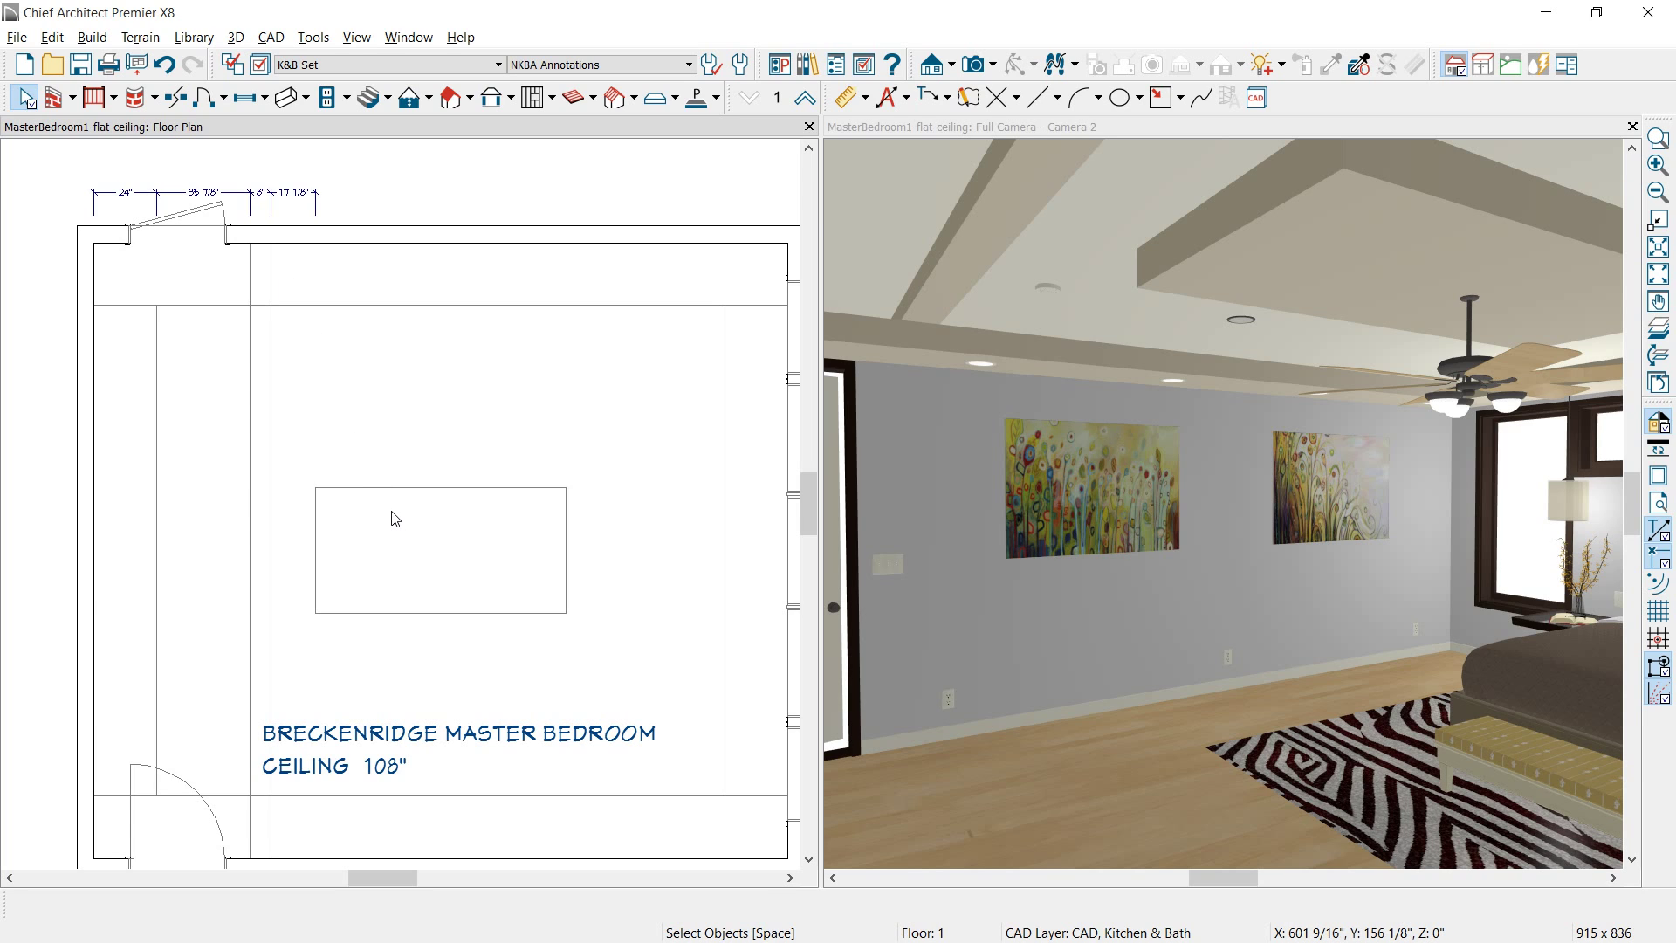
- Move the beam so it sits 22.5 inches from the central panel's near edge
{"action": "left_click", "coordinate": [265, 548]}
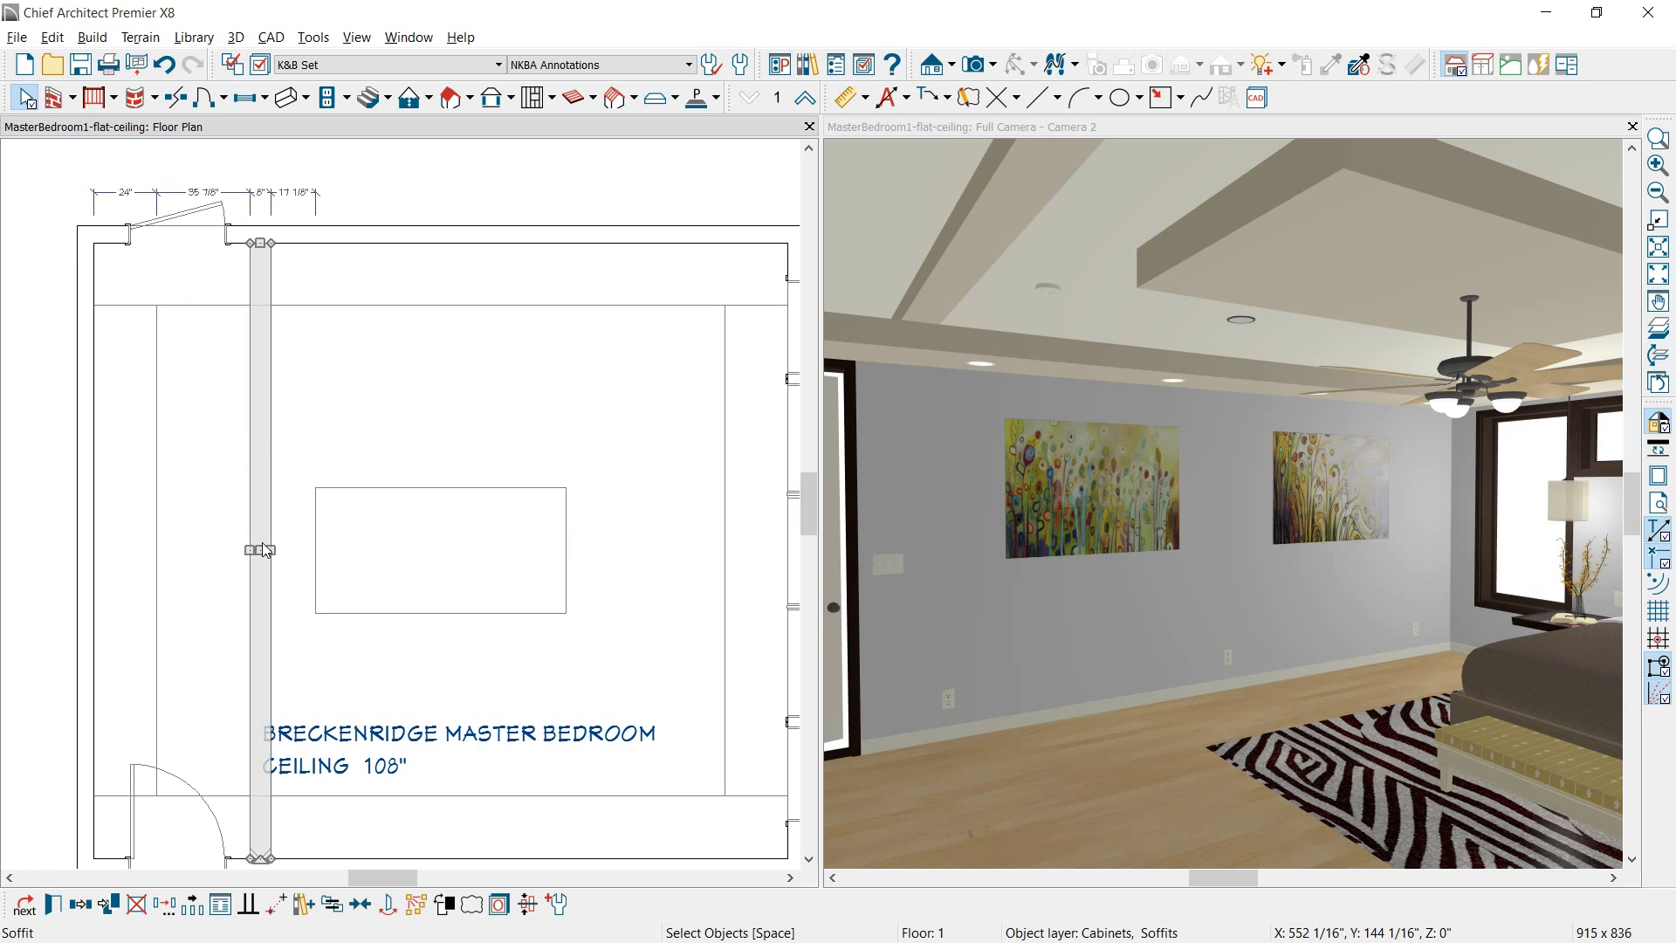
{"action": "left_click", "coordinate": [295, 196]}
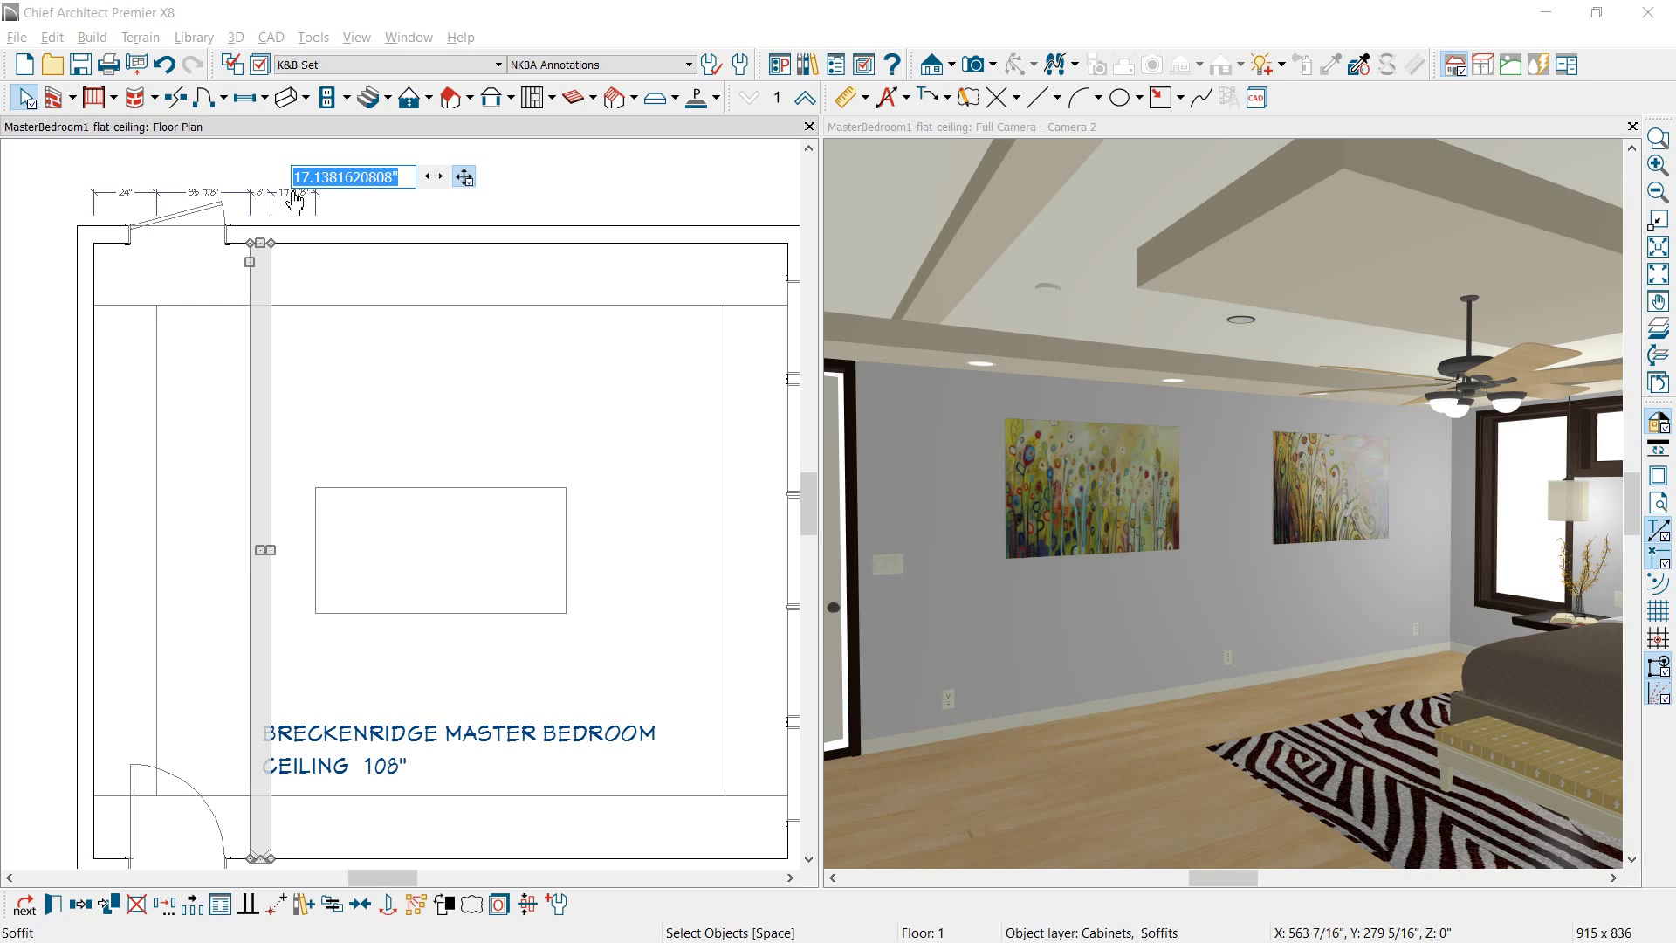
{"action": "type", "text": "22."}
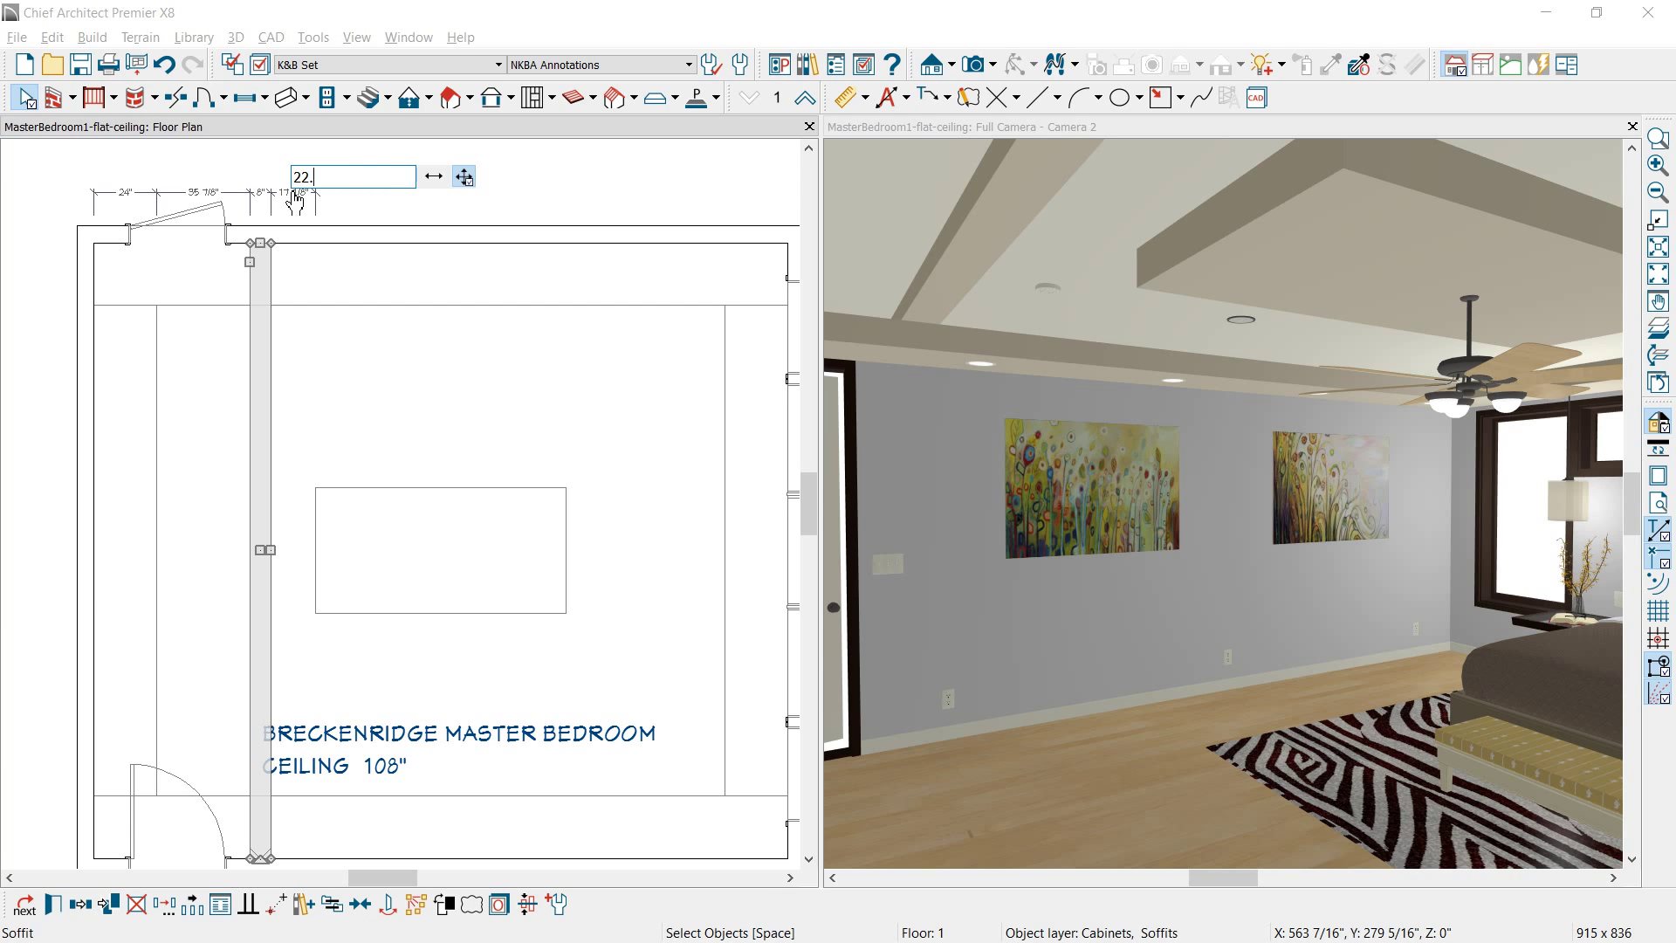
{"action": "type", "text": "5"}
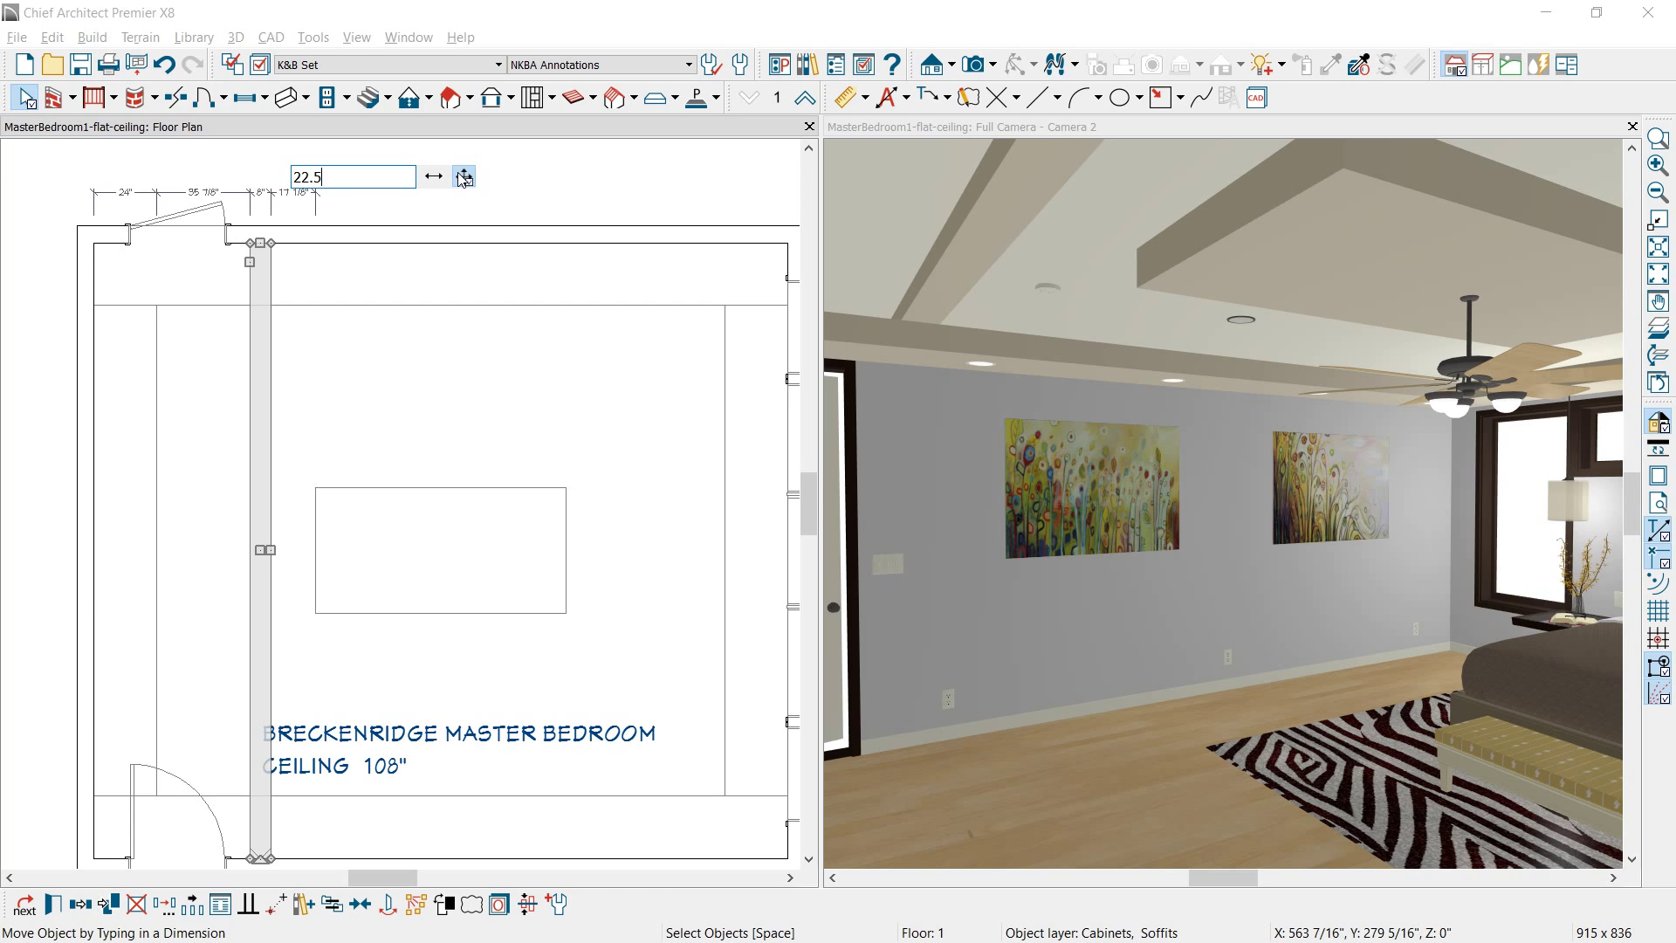
{"action": "left_click", "coordinate": [464, 177]}
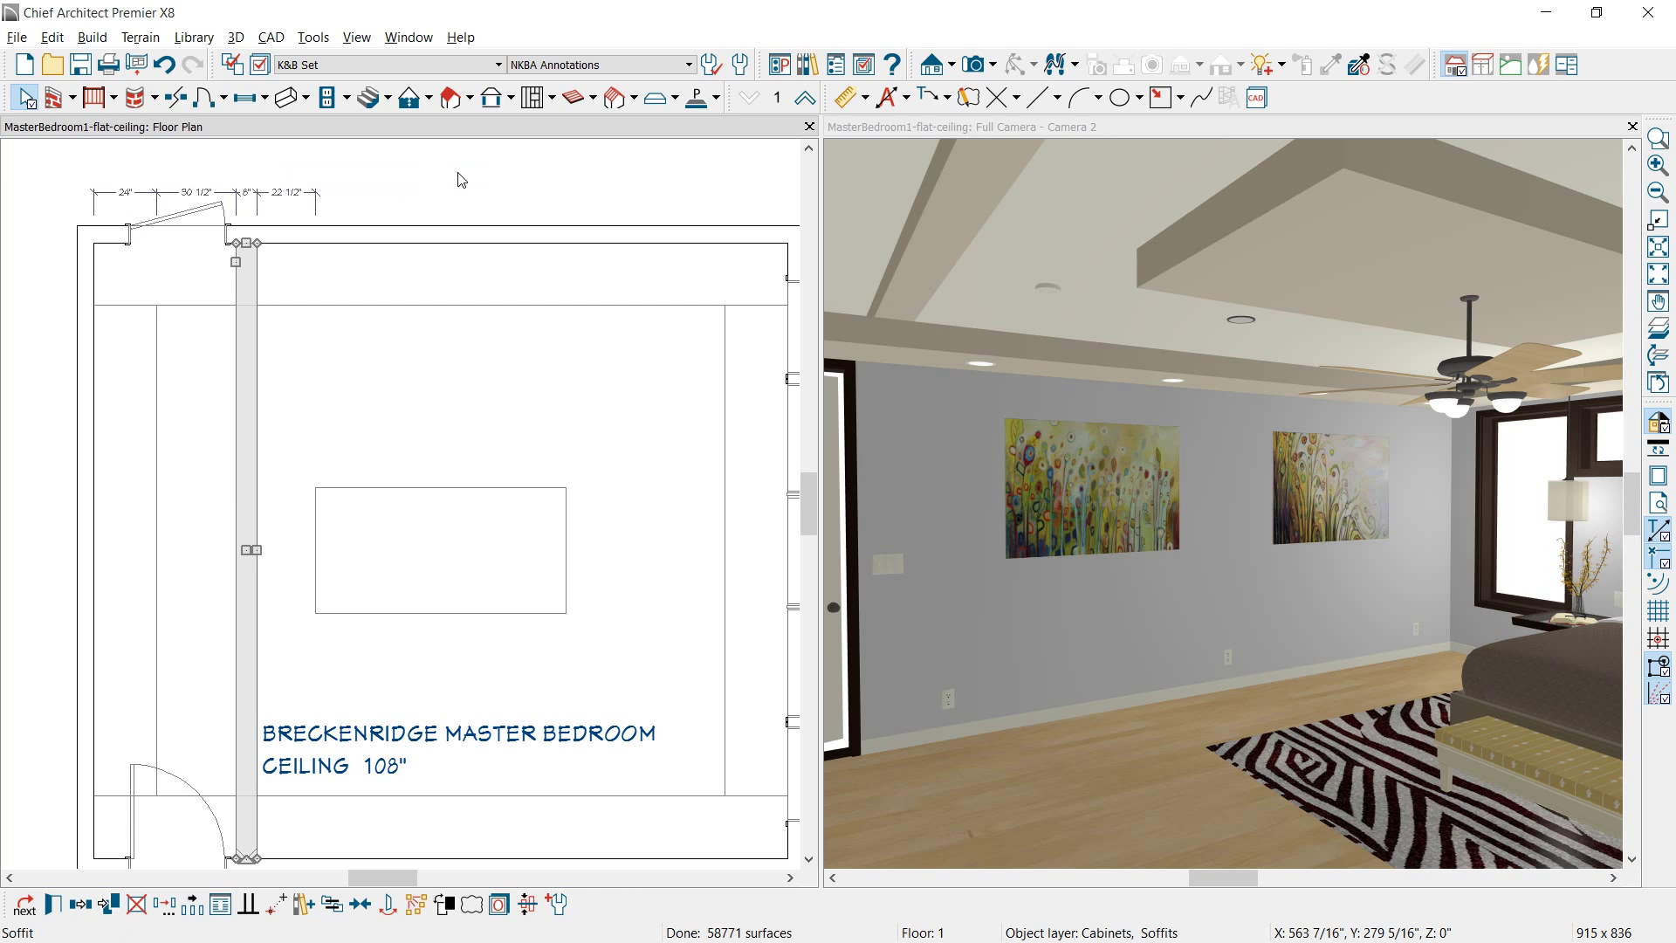
- Pick up the AF-170 - French Press material from the door frame in the camera view and apply it to the beam
{"action": "left_click", "coordinate": [913, 129]}
{"action": "left_click", "coordinate": [1332, 65]}
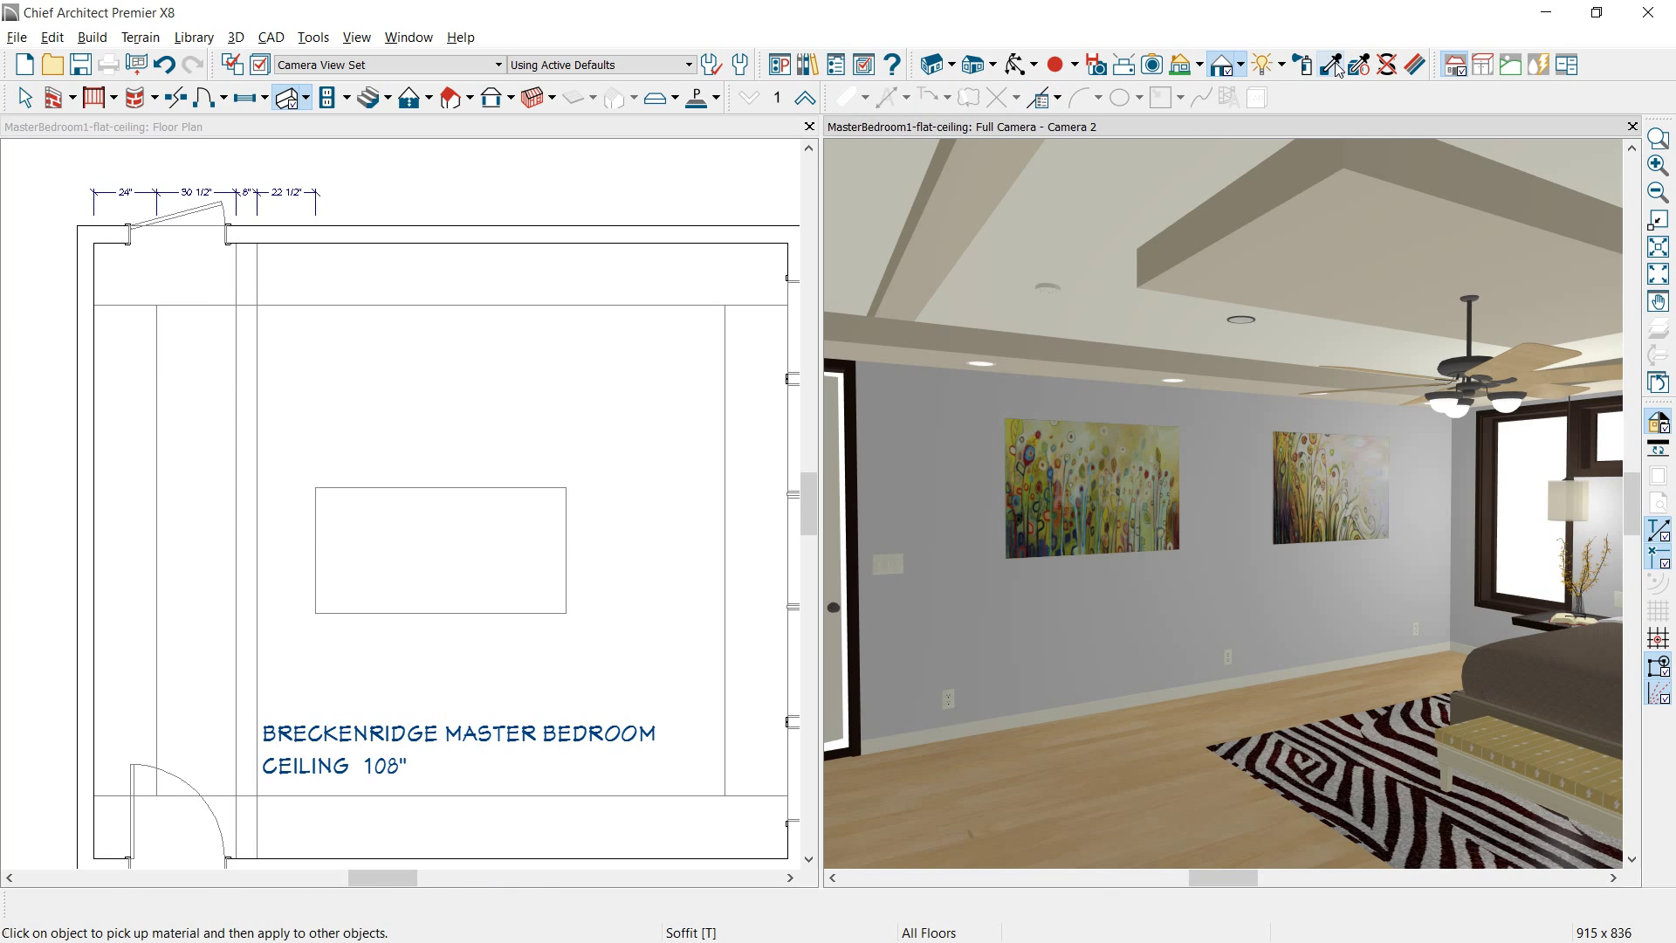
{"action": "left_click", "coordinate": [871, 378]}
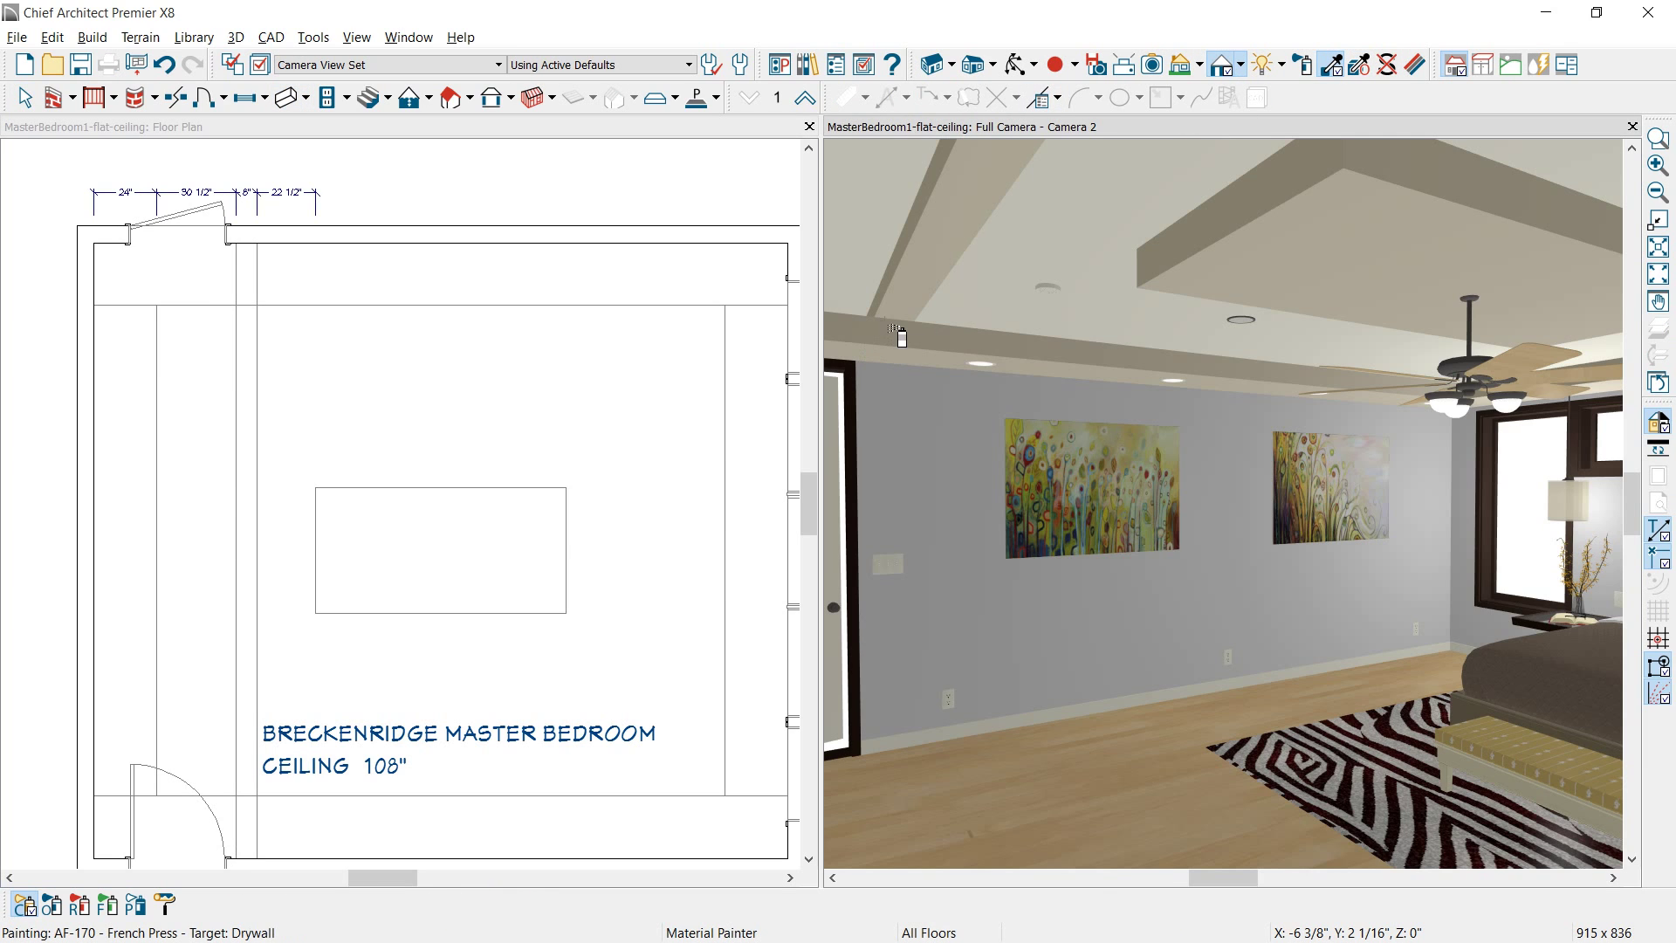
{"action": "left_click", "coordinate": [901, 289]}
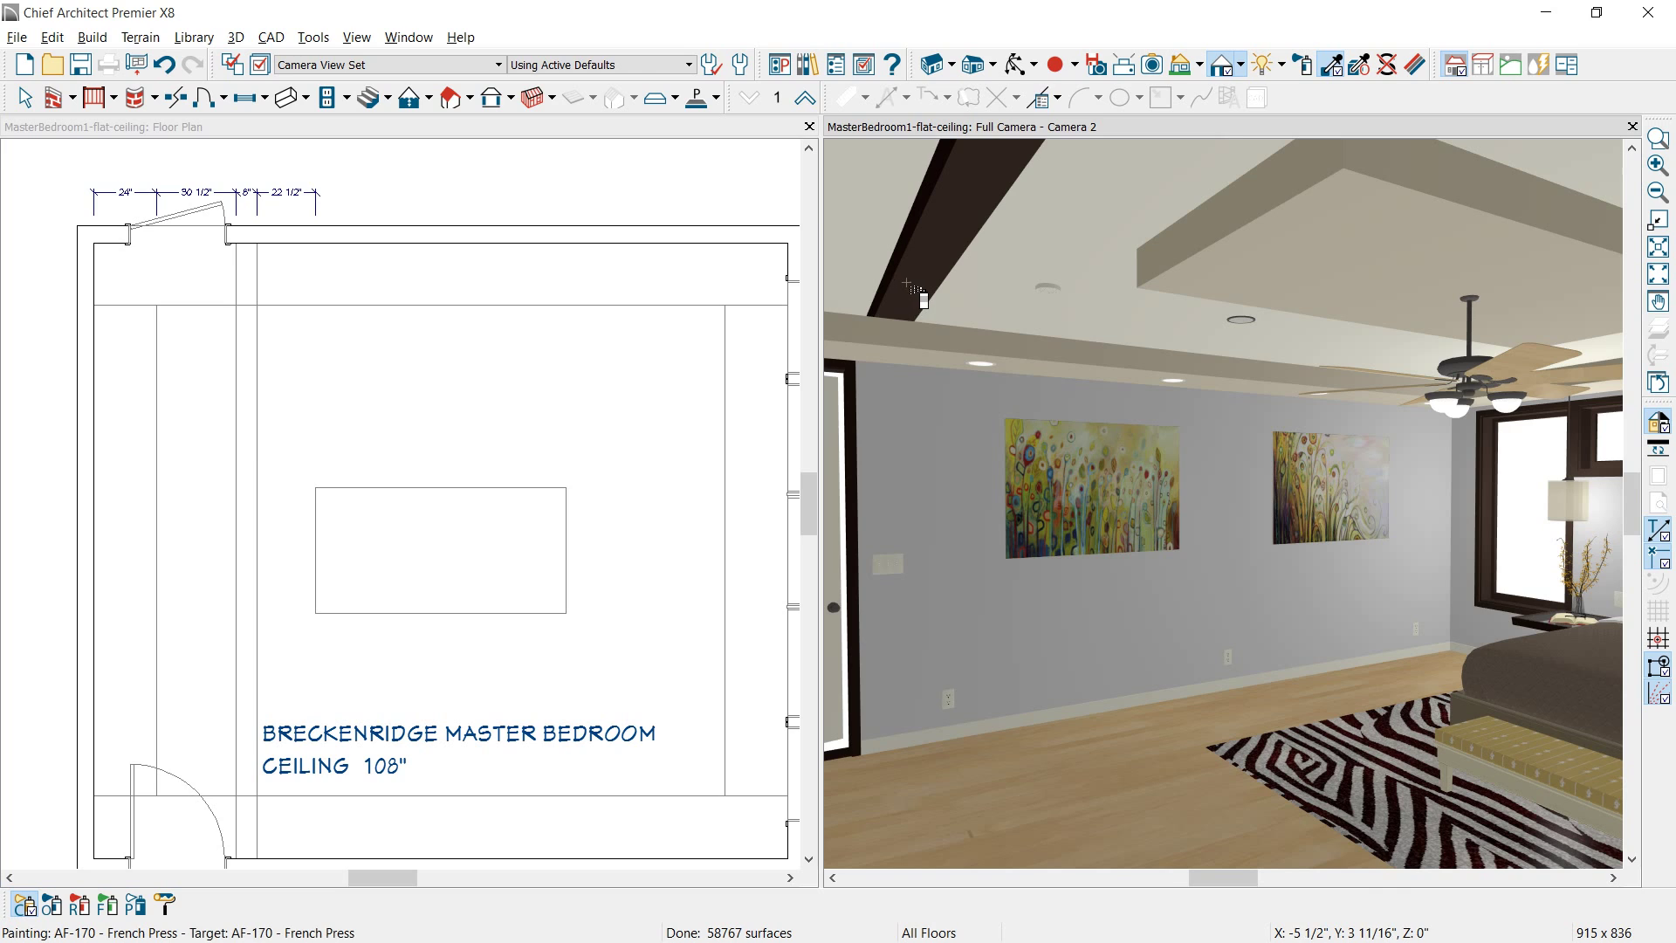
- Reflect a copy of the dark beam about the central panel to the panel's opposite side
{"action": "left_click", "coordinate": [251, 453]}
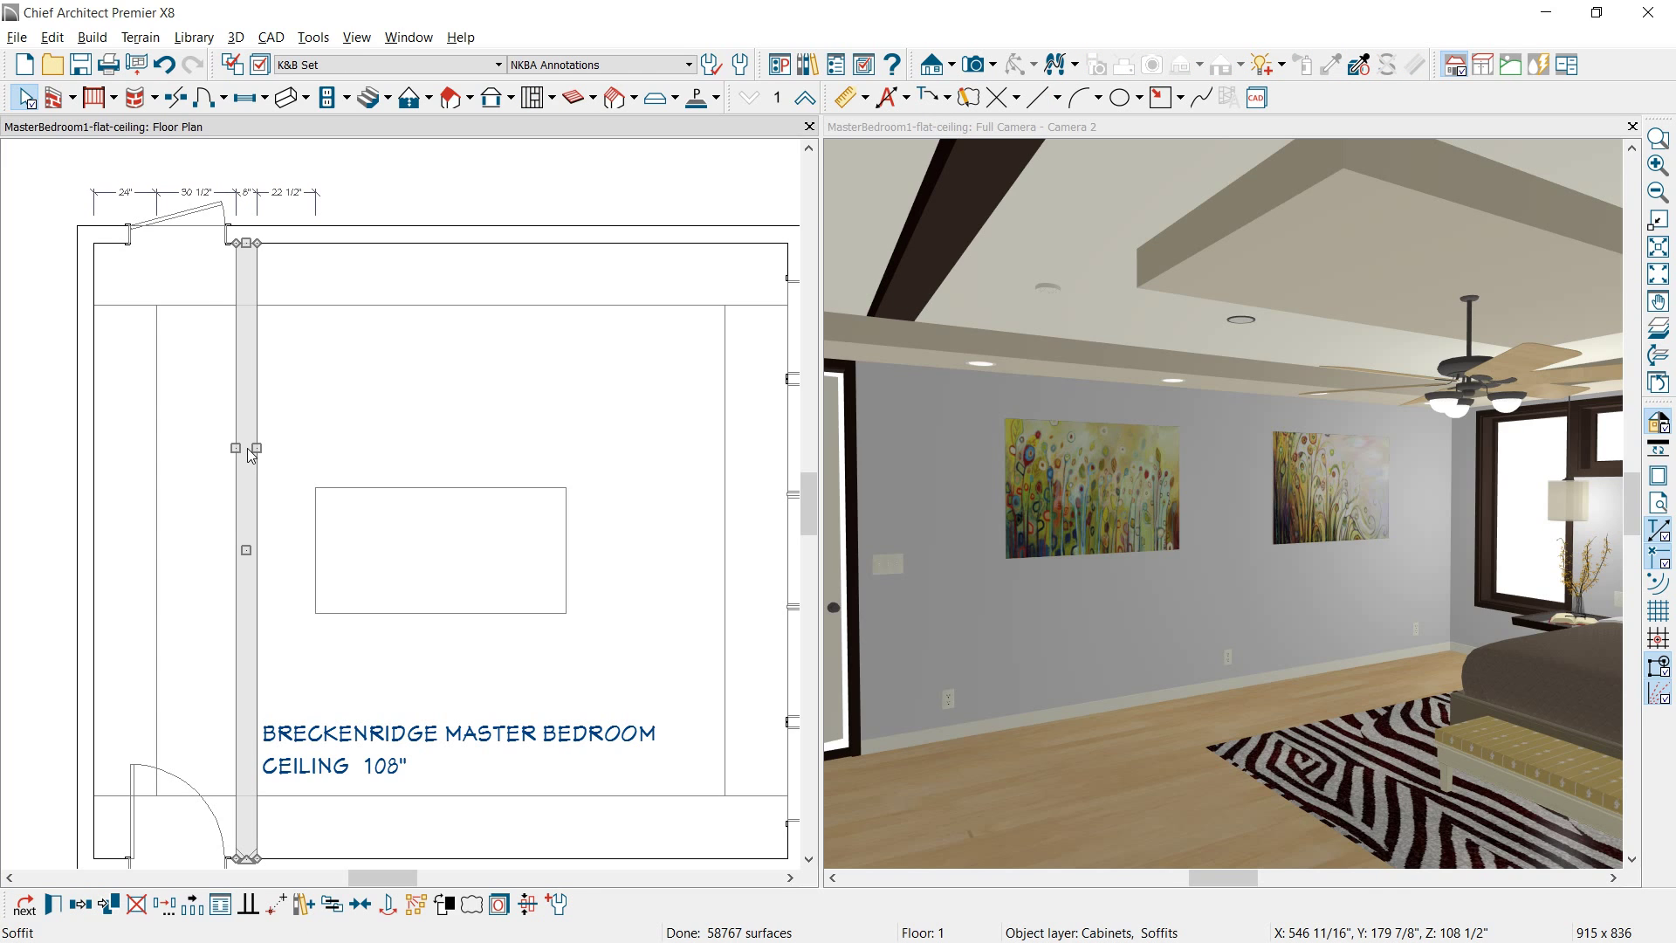
{"action": "left_click", "coordinate": [81, 905]}
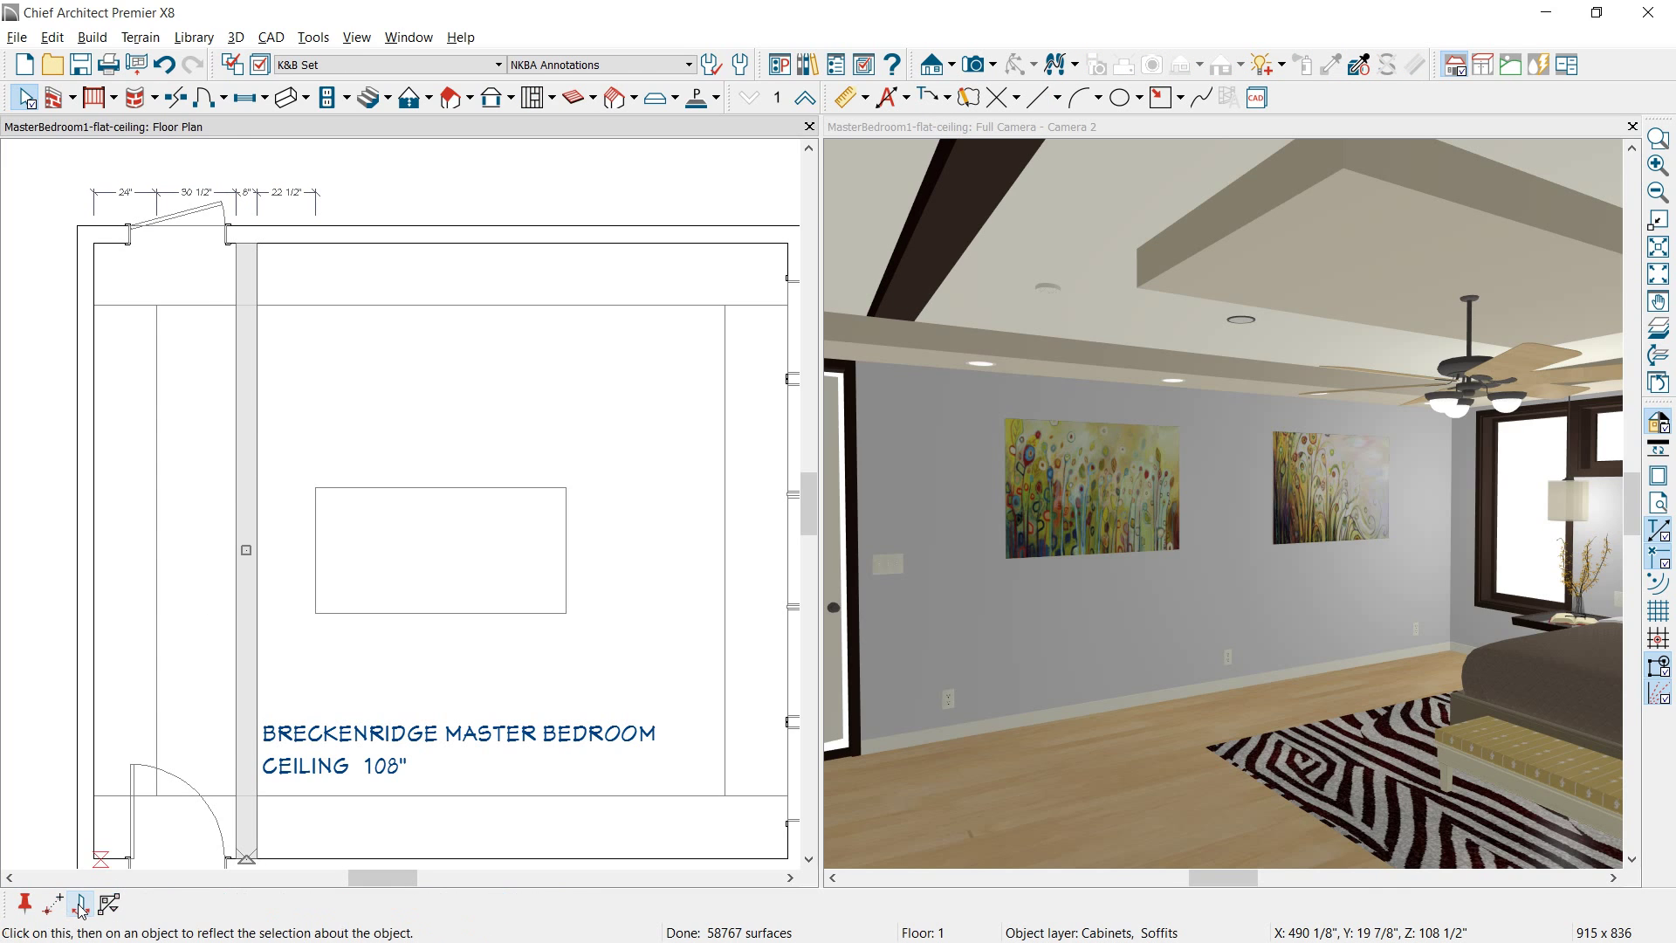
{"action": "left_click", "coordinate": [79, 906]}
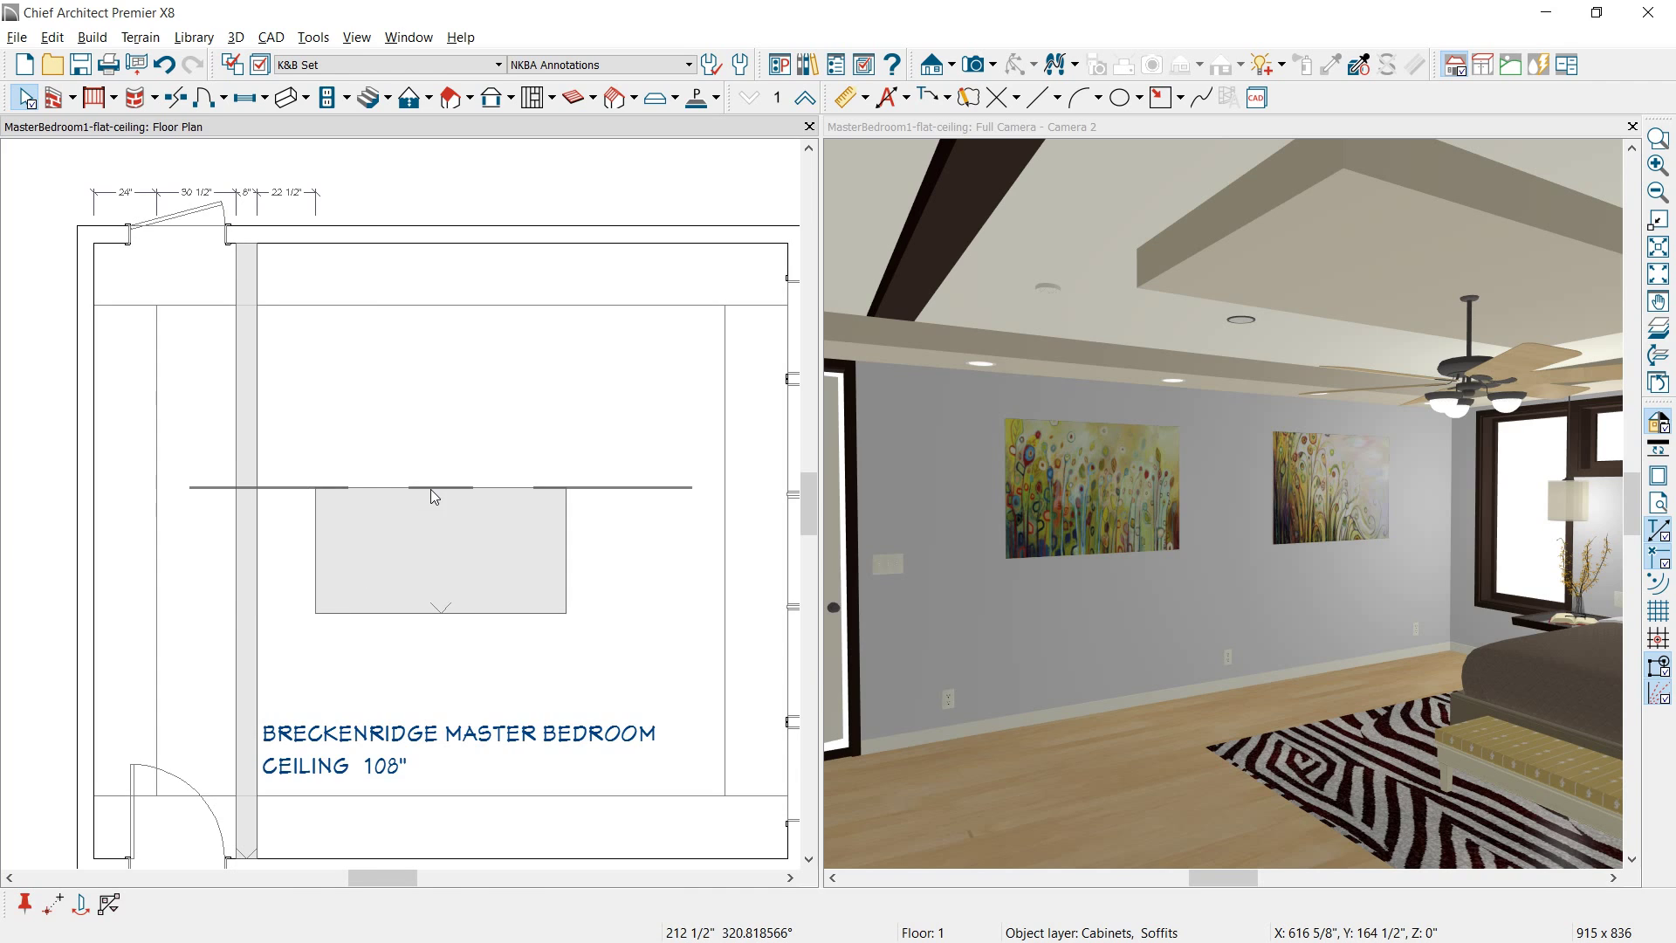
{"action": "left_click", "coordinate": [431, 489]}
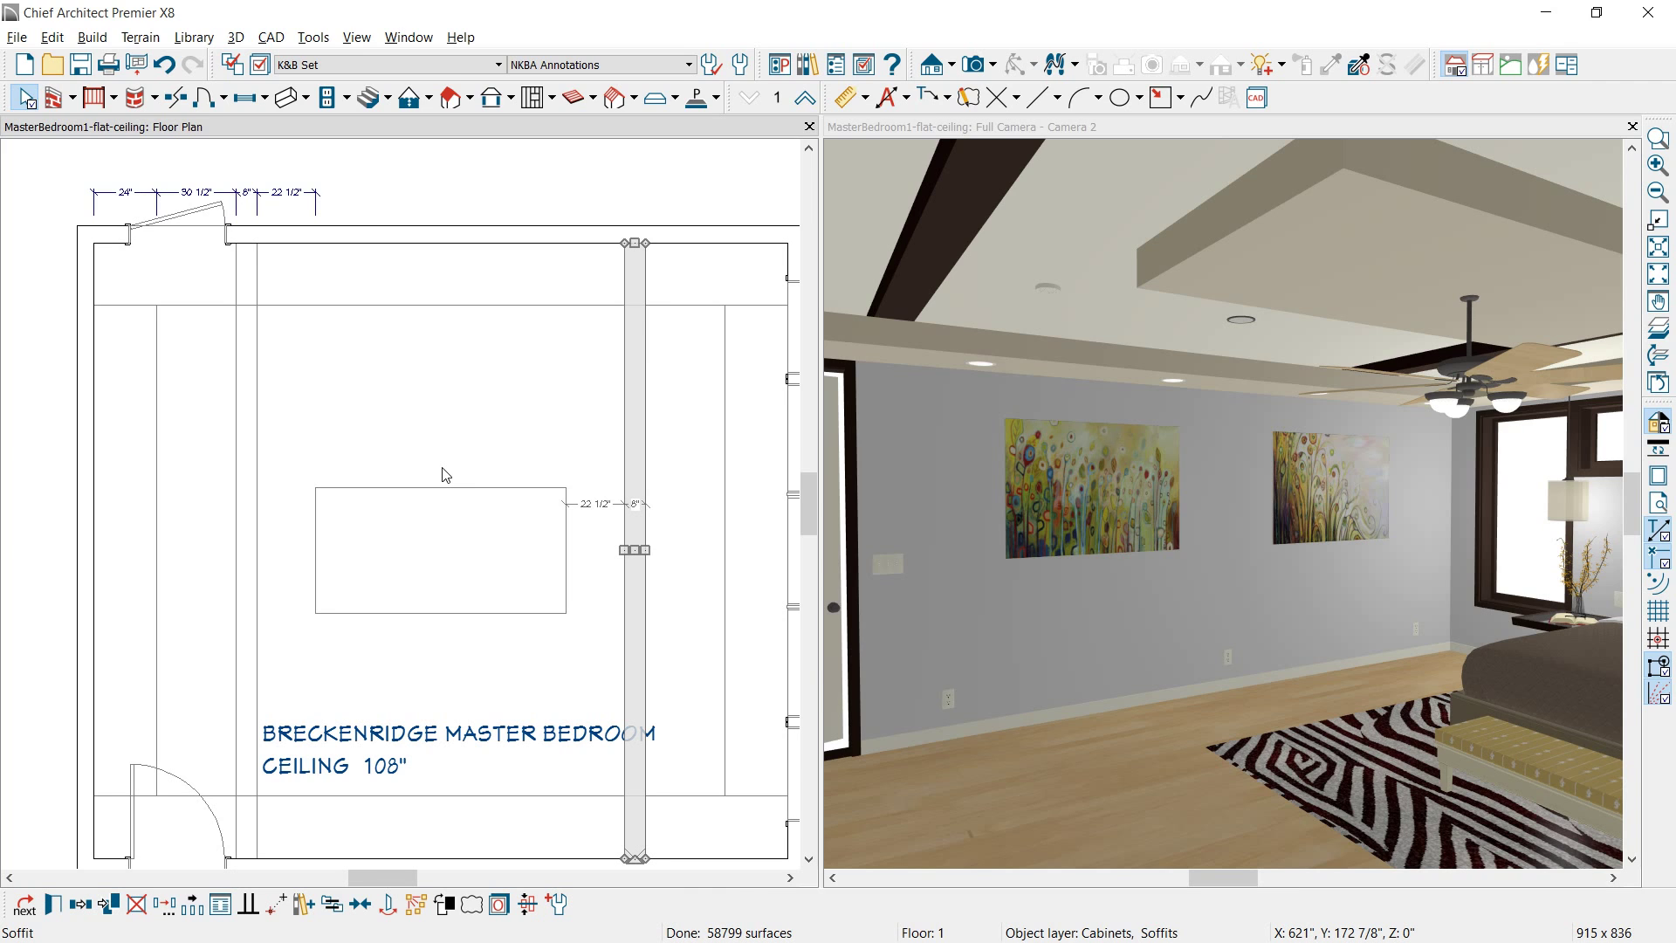
- Copy the beam between the two existing ones, turn it crosswise above the central panel, and stretch its ends to both side walls
{"action": "left_click", "coordinate": [80, 906]}
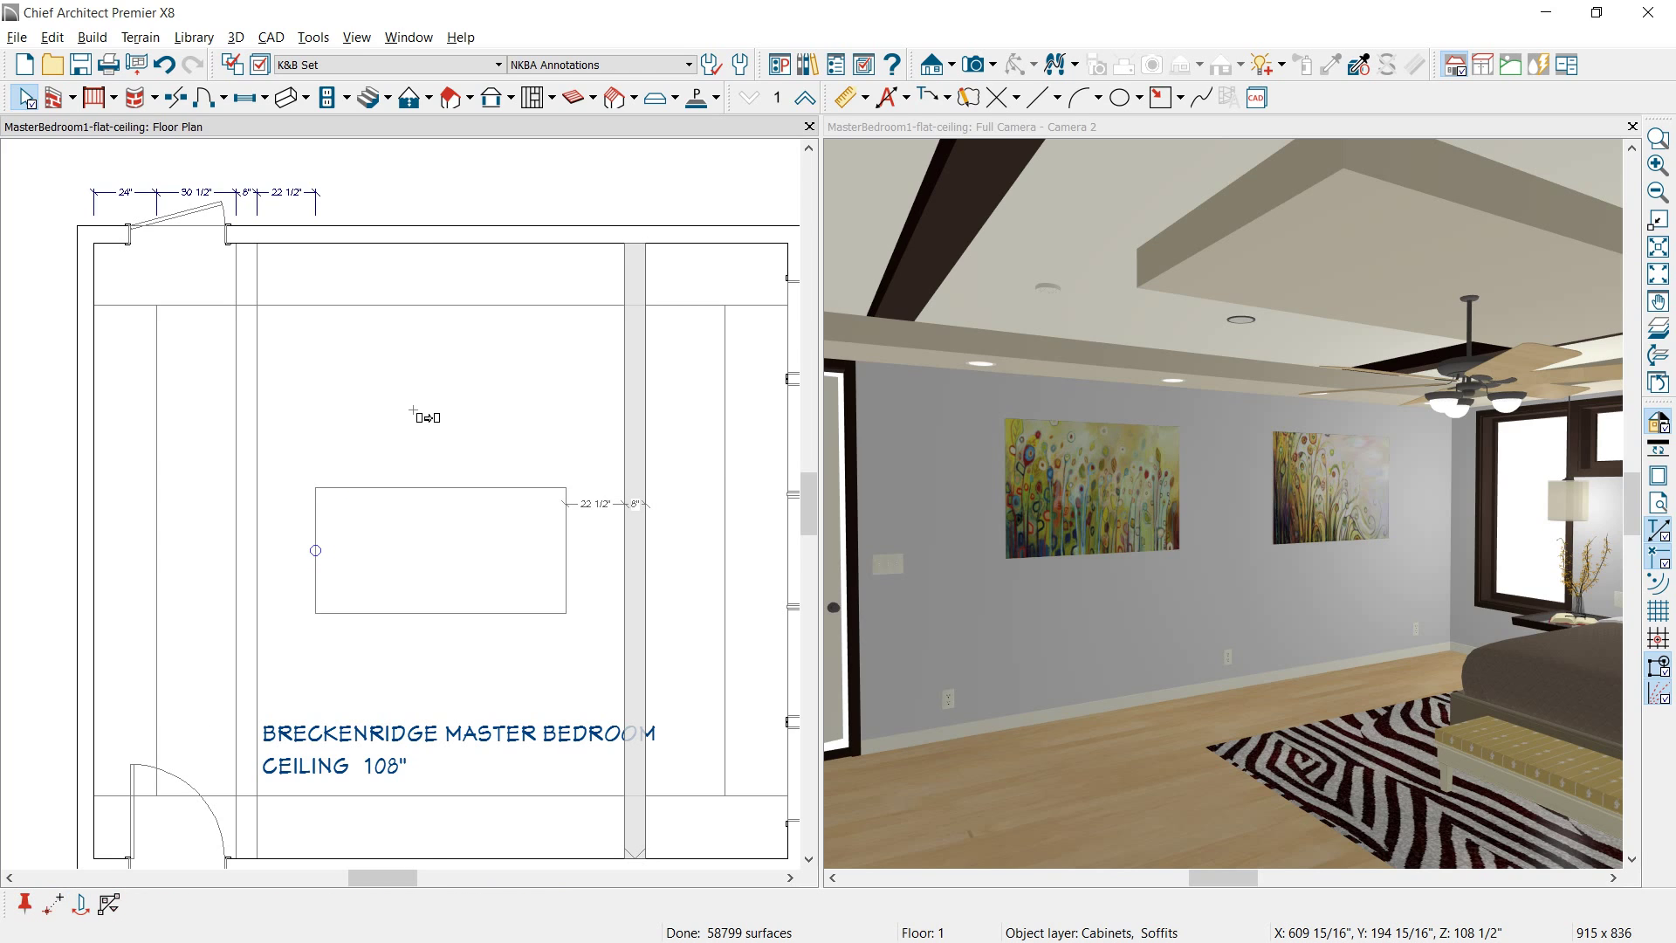
{"action": "left_click", "coordinate": [414, 410]}
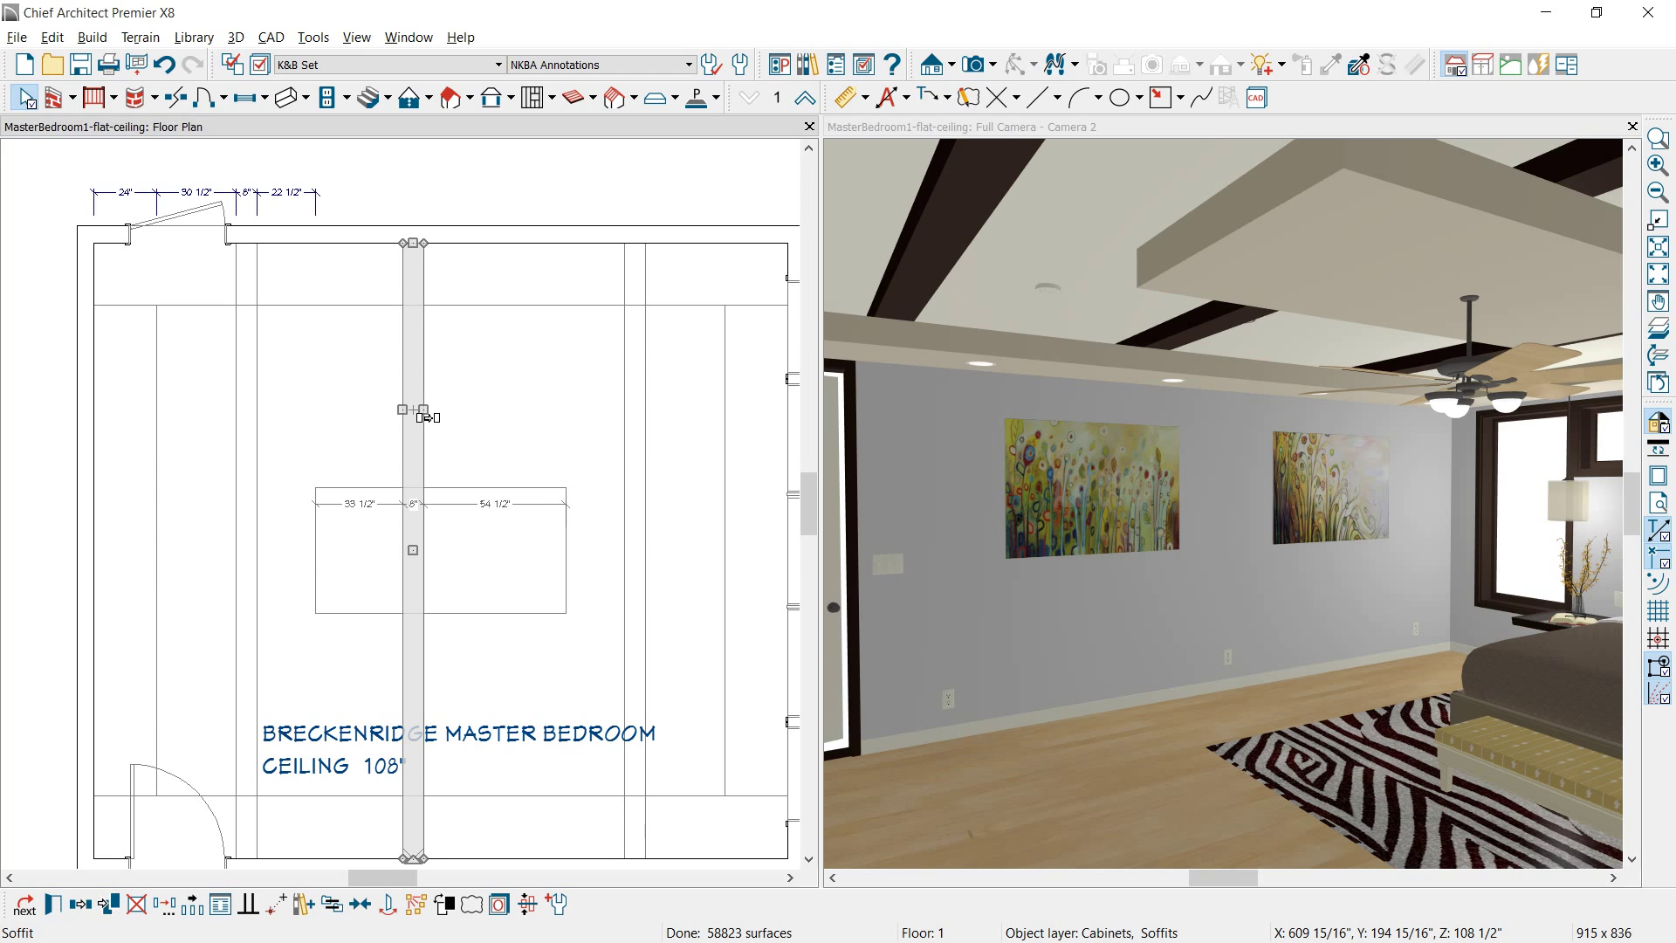
{"action": "left_click_drag", "start_coordinate": [413, 550], "coordinate": [420, 404]}
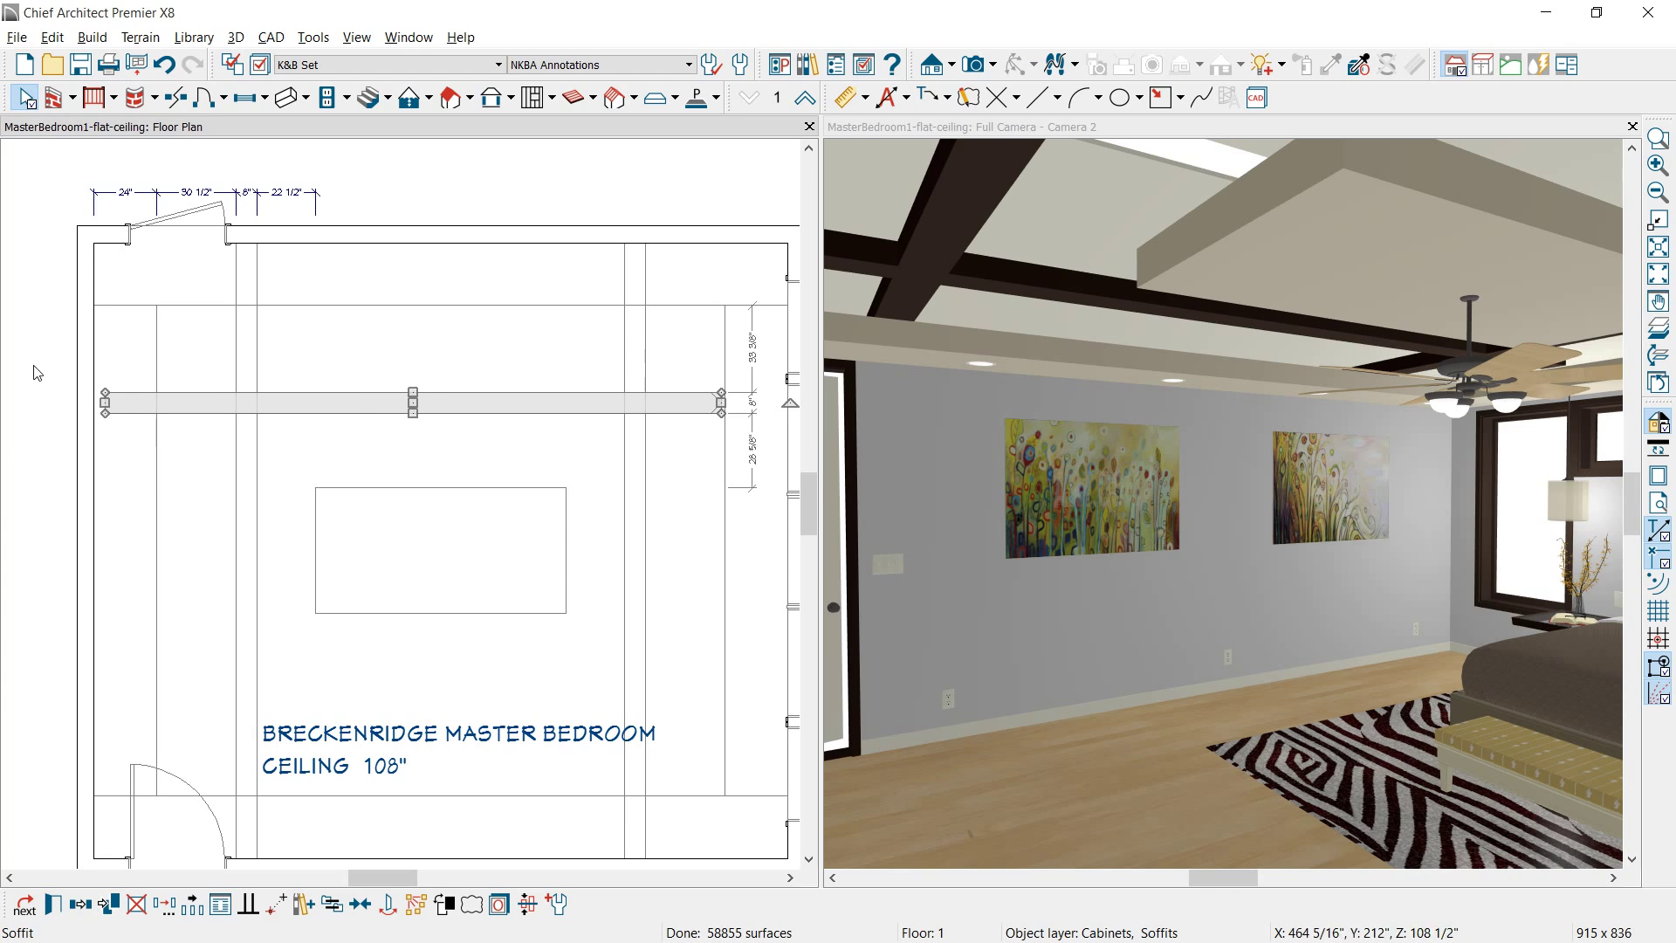
{"action": "left_click_drag", "start_coordinate": [104, 402], "coordinate": [94, 402]}
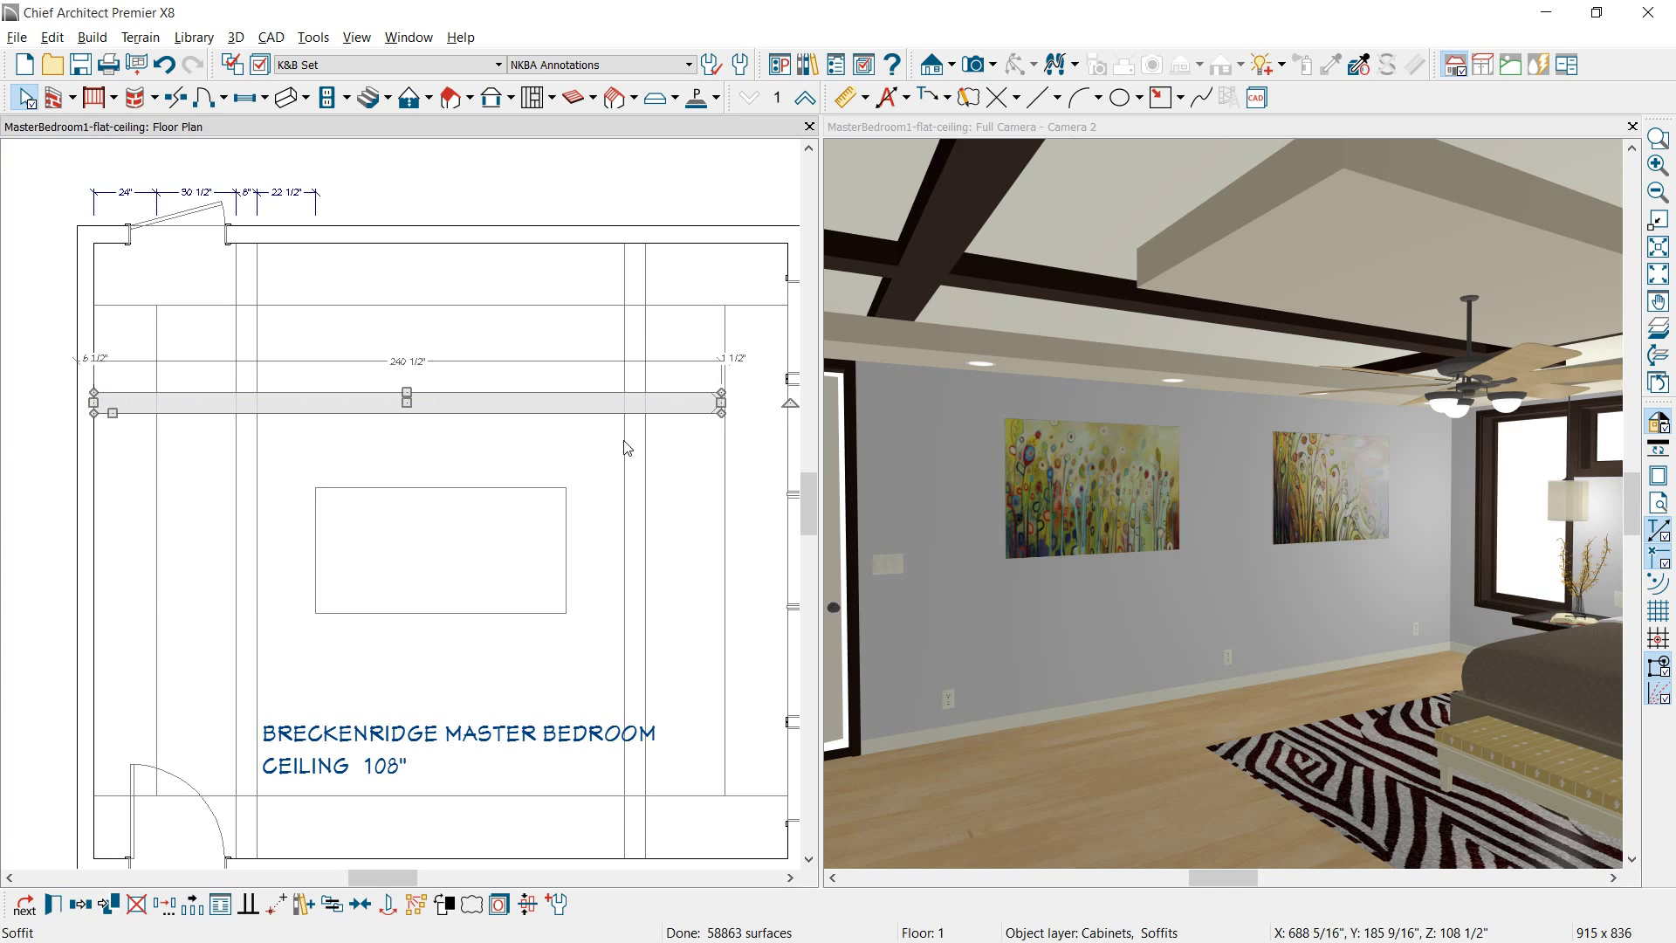
{"action": "left_click_drag", "start_coordinate": [721, 406], "coordinate": [785, 411]}
- Dimension from the room's upper wall across the crosswise beam to the central panel, with the dimension line outside the side wall
{"action": "left_click", "coordinate": [847, 99]}
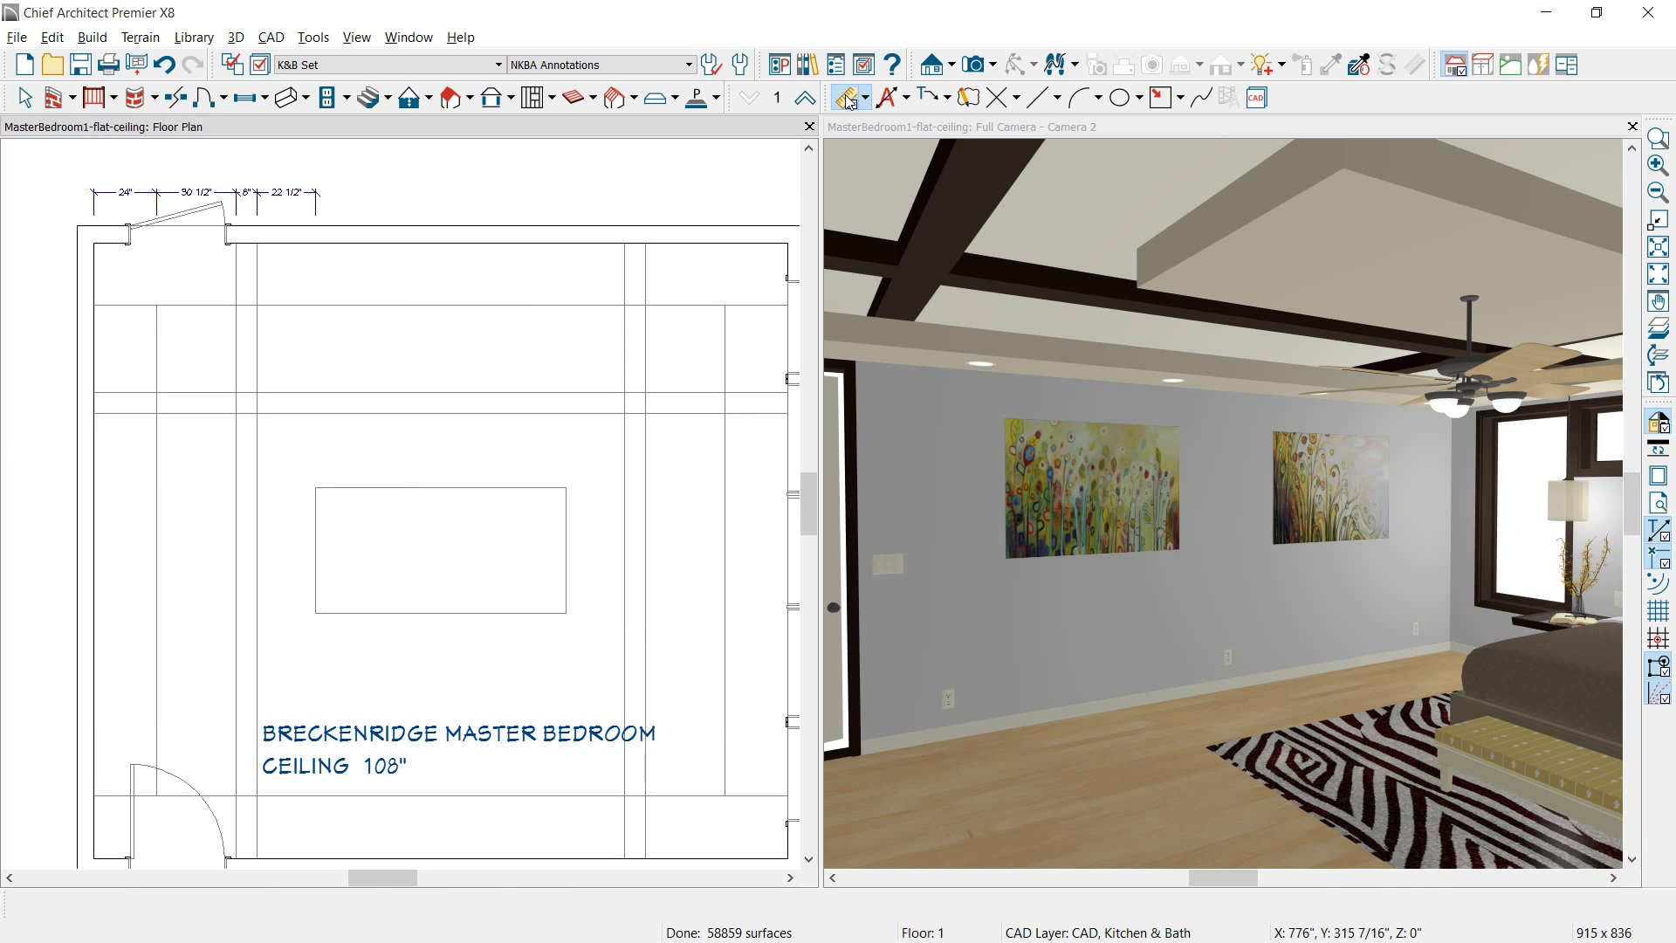
{"action": "left_click_drag", "start_coordinate": [496, 246], "coordinate": [483, 480]}
{"action": "left_click", "coordinate": [498, 374]}
{"action": "left_click_drag", "start_coordinate": [497, 375], "coordinate": [35, 369]}
- Set the crosswise beam's distance from the central panel to 31.125 inches
{"action": "left_click", "coordinate": [307, 406]}
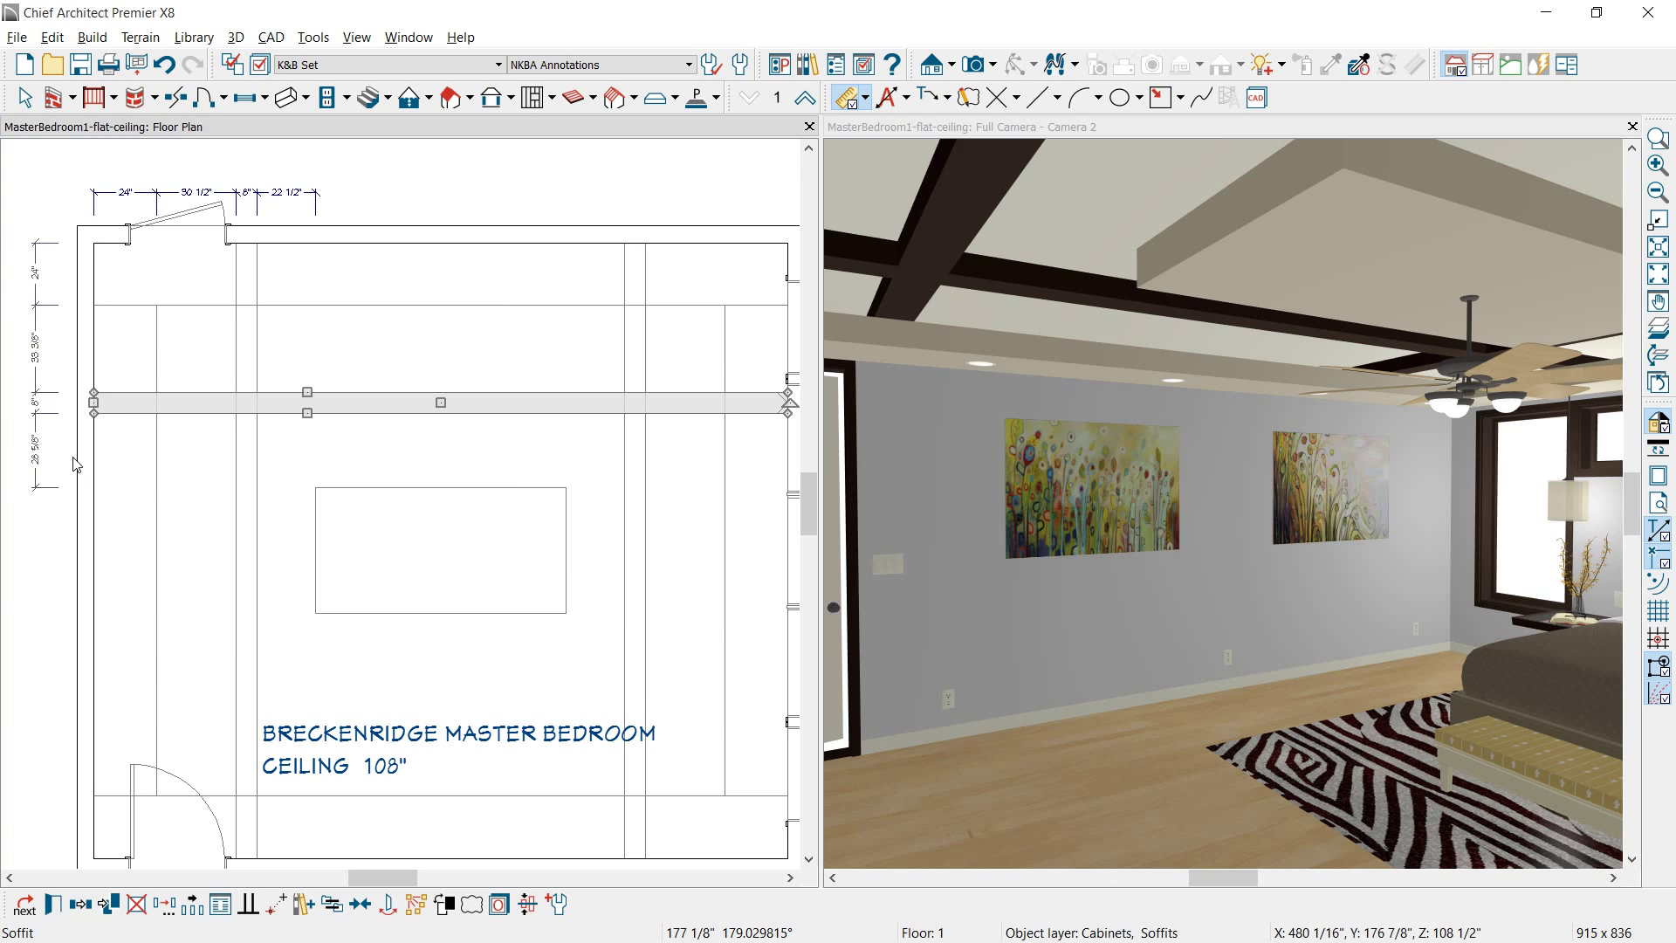
{"action": "left_click", "coordinate": [37, 466]}
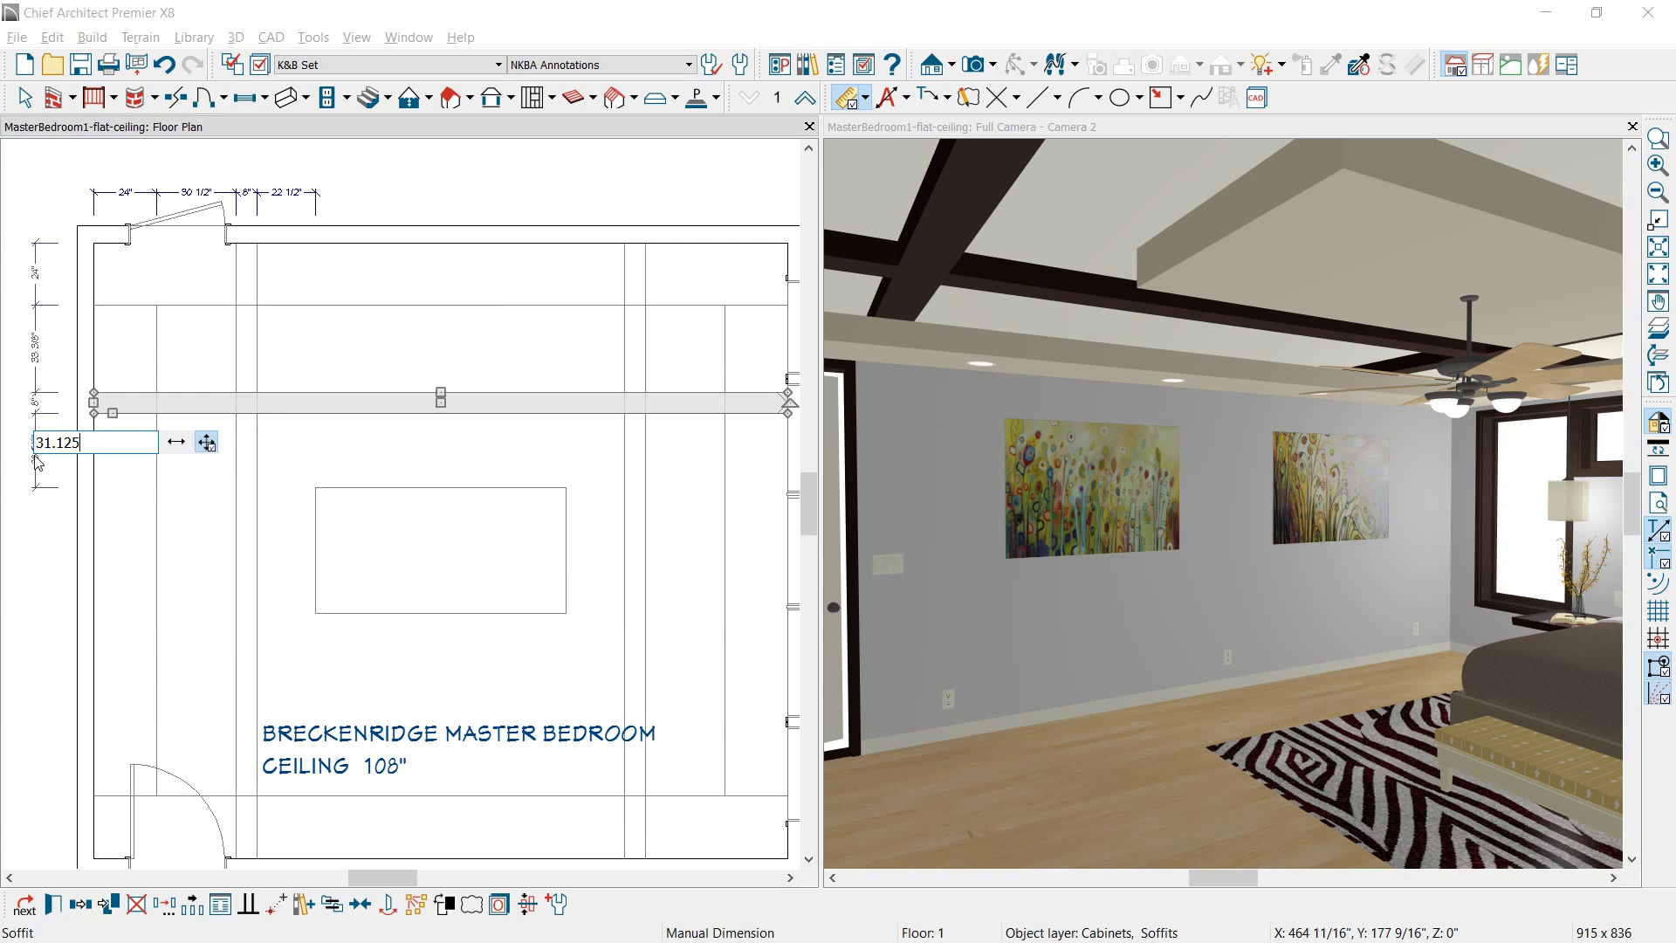
{"action": "key", "text": "Return"}
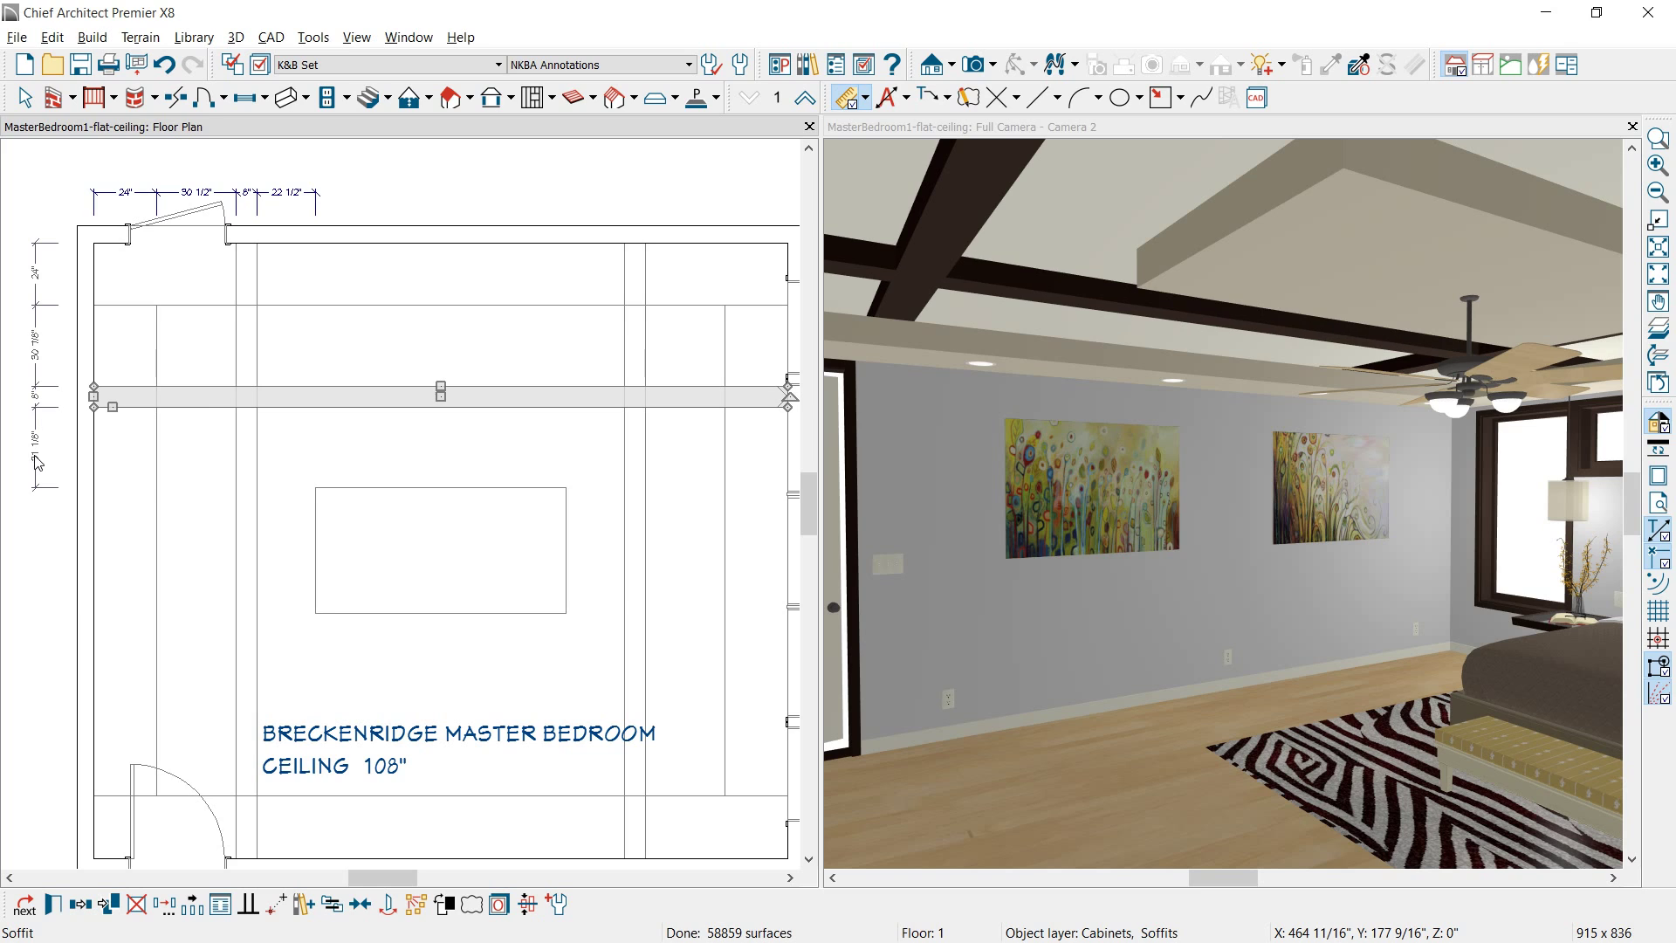
- Reflect a copy of the crosswise beam about the central panel to the panel's lower side in the plan
{"action": "left_click", "coordinate": [95, 910]}
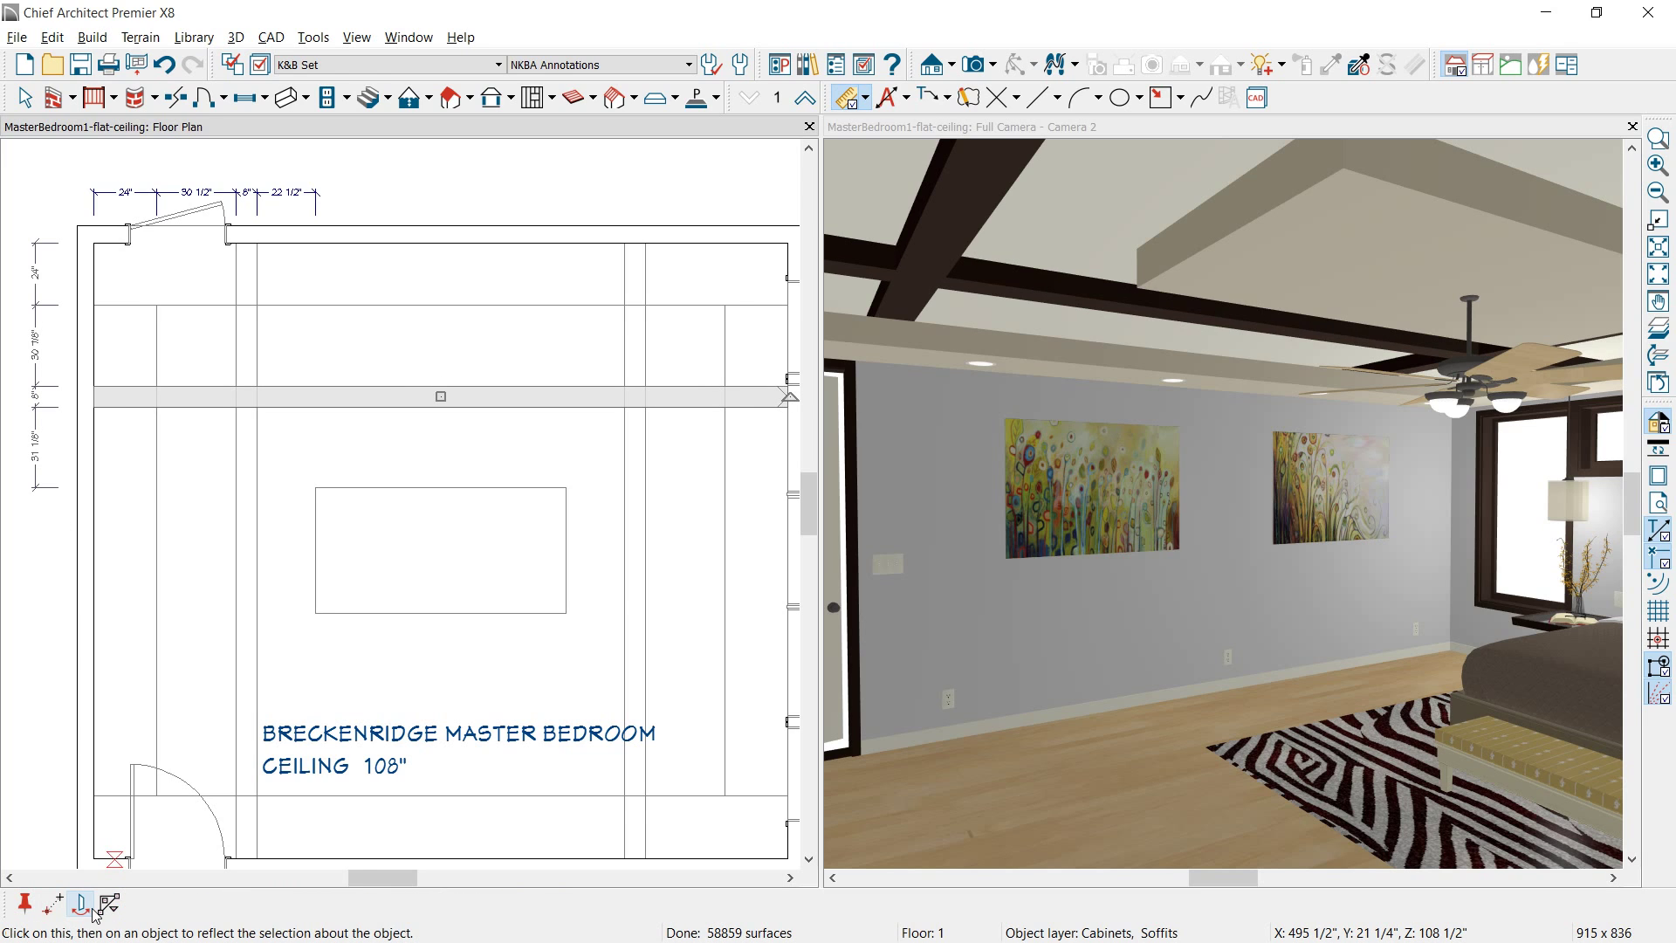
{"action": "left_click", "coordinate": [95, 911]}
{"action": "left_click", "coordinate": [337, 559]}
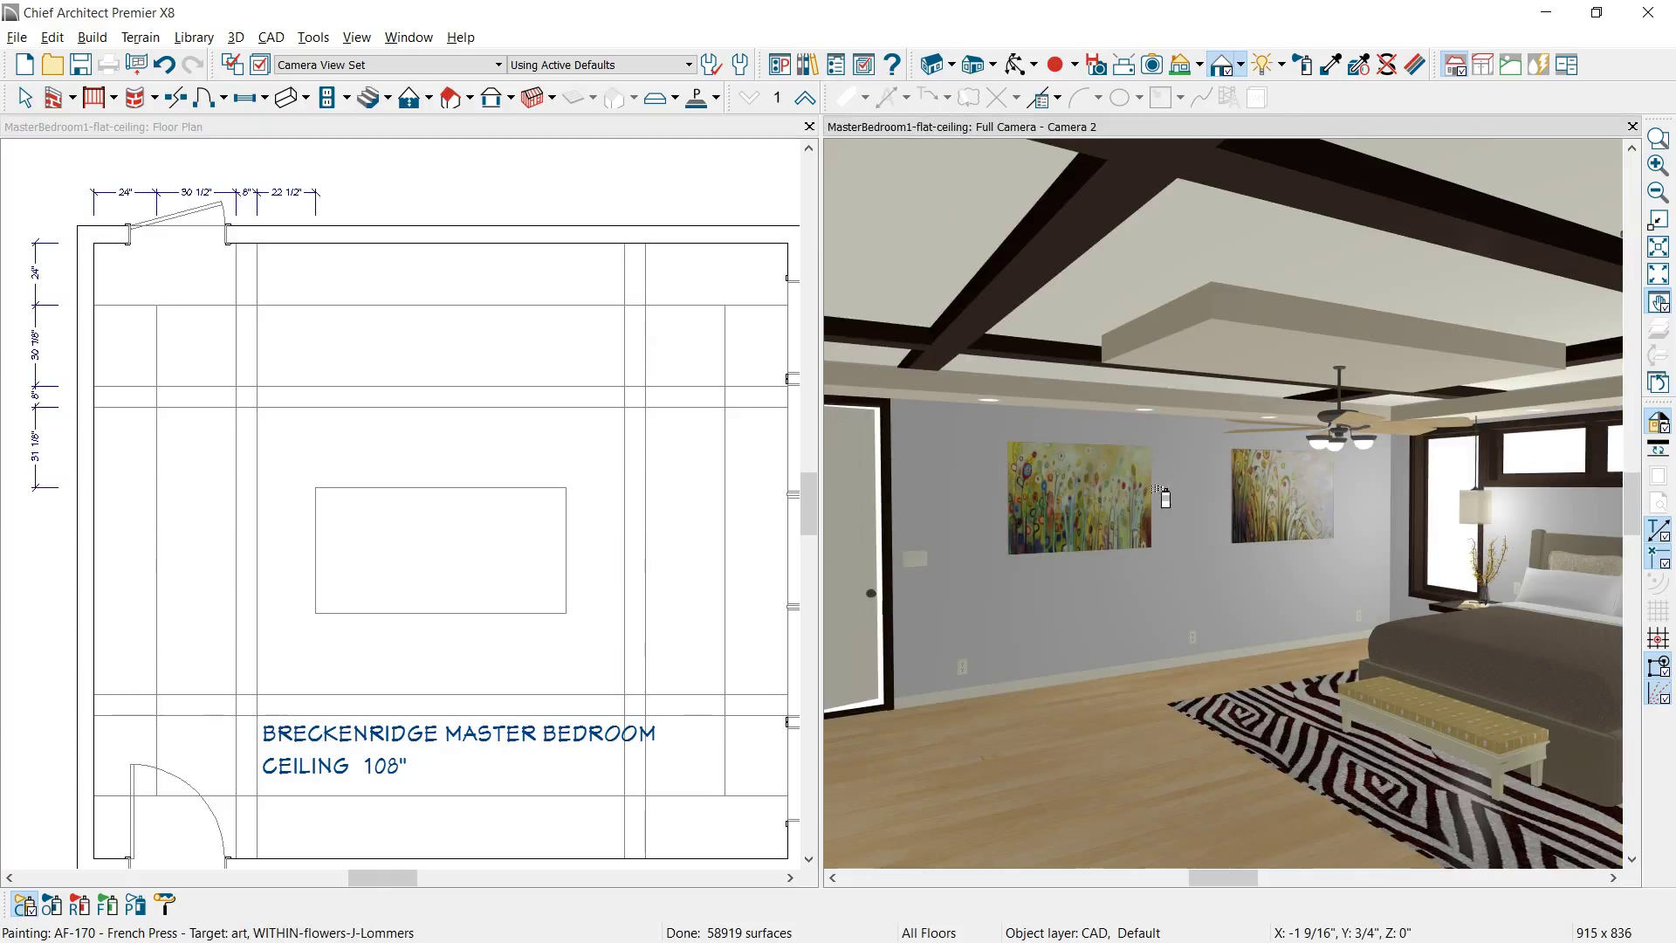
- Place a new soffit on the central dropped panel in the plan, aligned with the panel's upper edge
{"action": "left_click", "coordinate": [1017, 63]}
{"action": "mouse_move", "coordinate": [1127, 380]}
{"action": "left_mouse_down"}
{"action": "mouse_move", "coordinate": [1176, 412]}
{"action": "mouse_move", "coordinate": [1152, 427]}
{"action": "left_mouse_up"}
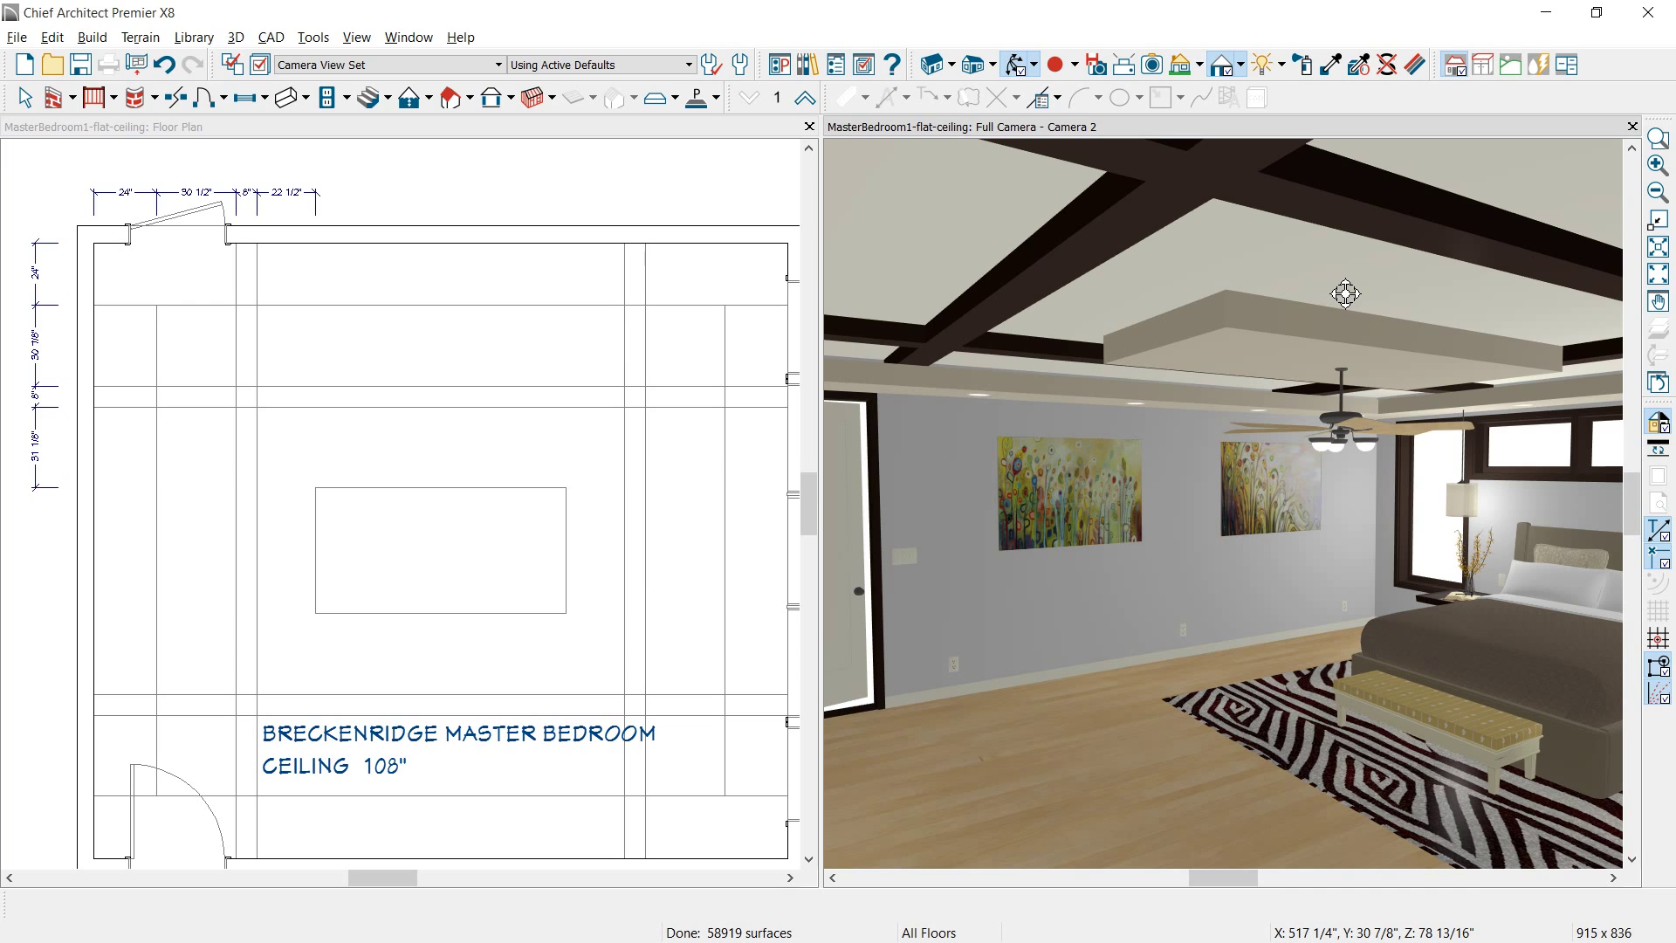
{"action": "left_click", "coordinate": [287, 97]}
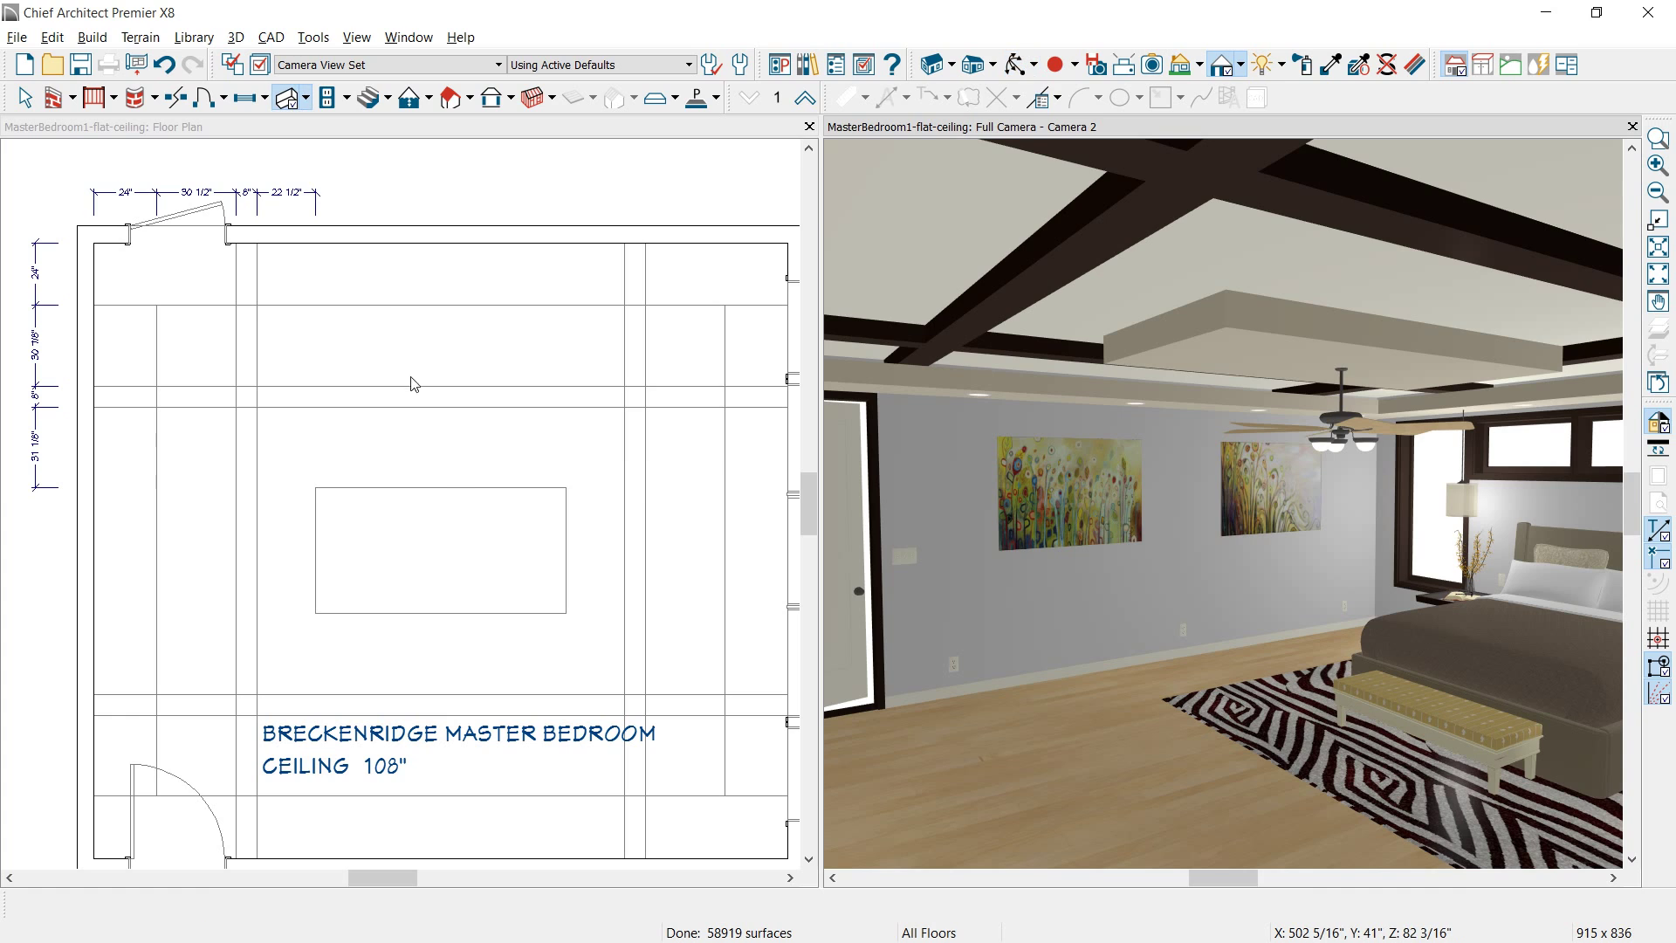
{"action": "left_click", "coordinate": [442, 487]}
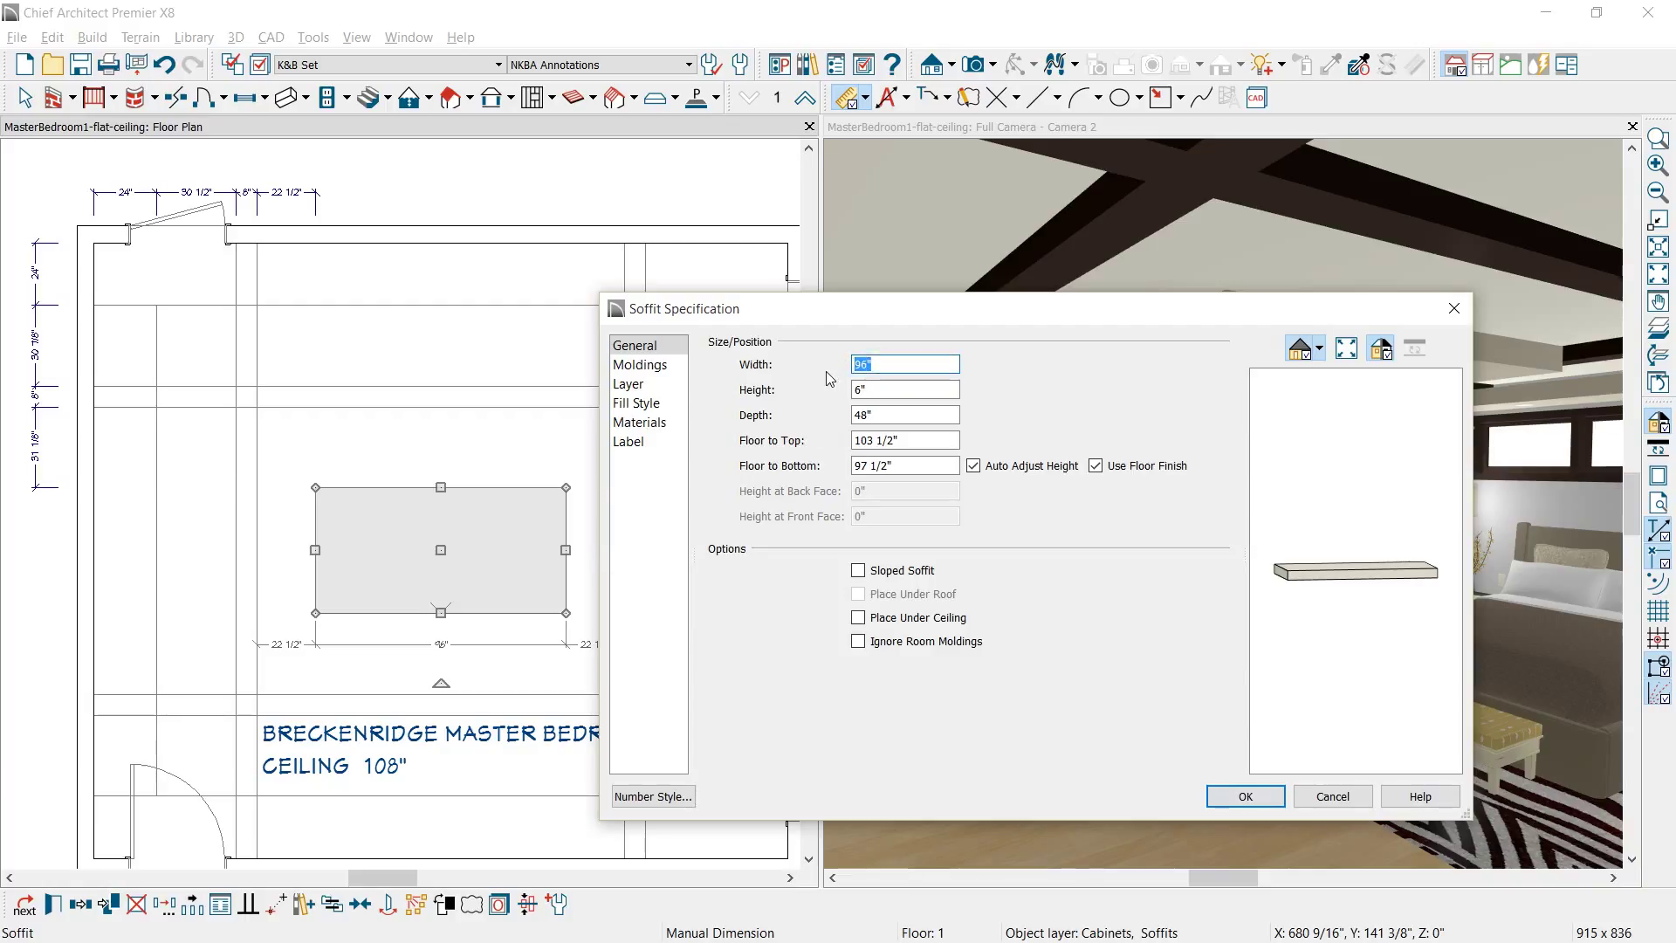
- Set the new central soffit to 84" wide, 36" deep and 4.125" high, with its bottom 103.5" above the floor
{"action": "type", "text": "84"}
{"action": "key", "text": "Tab"}
{"action": "key", "text": "Tab"}
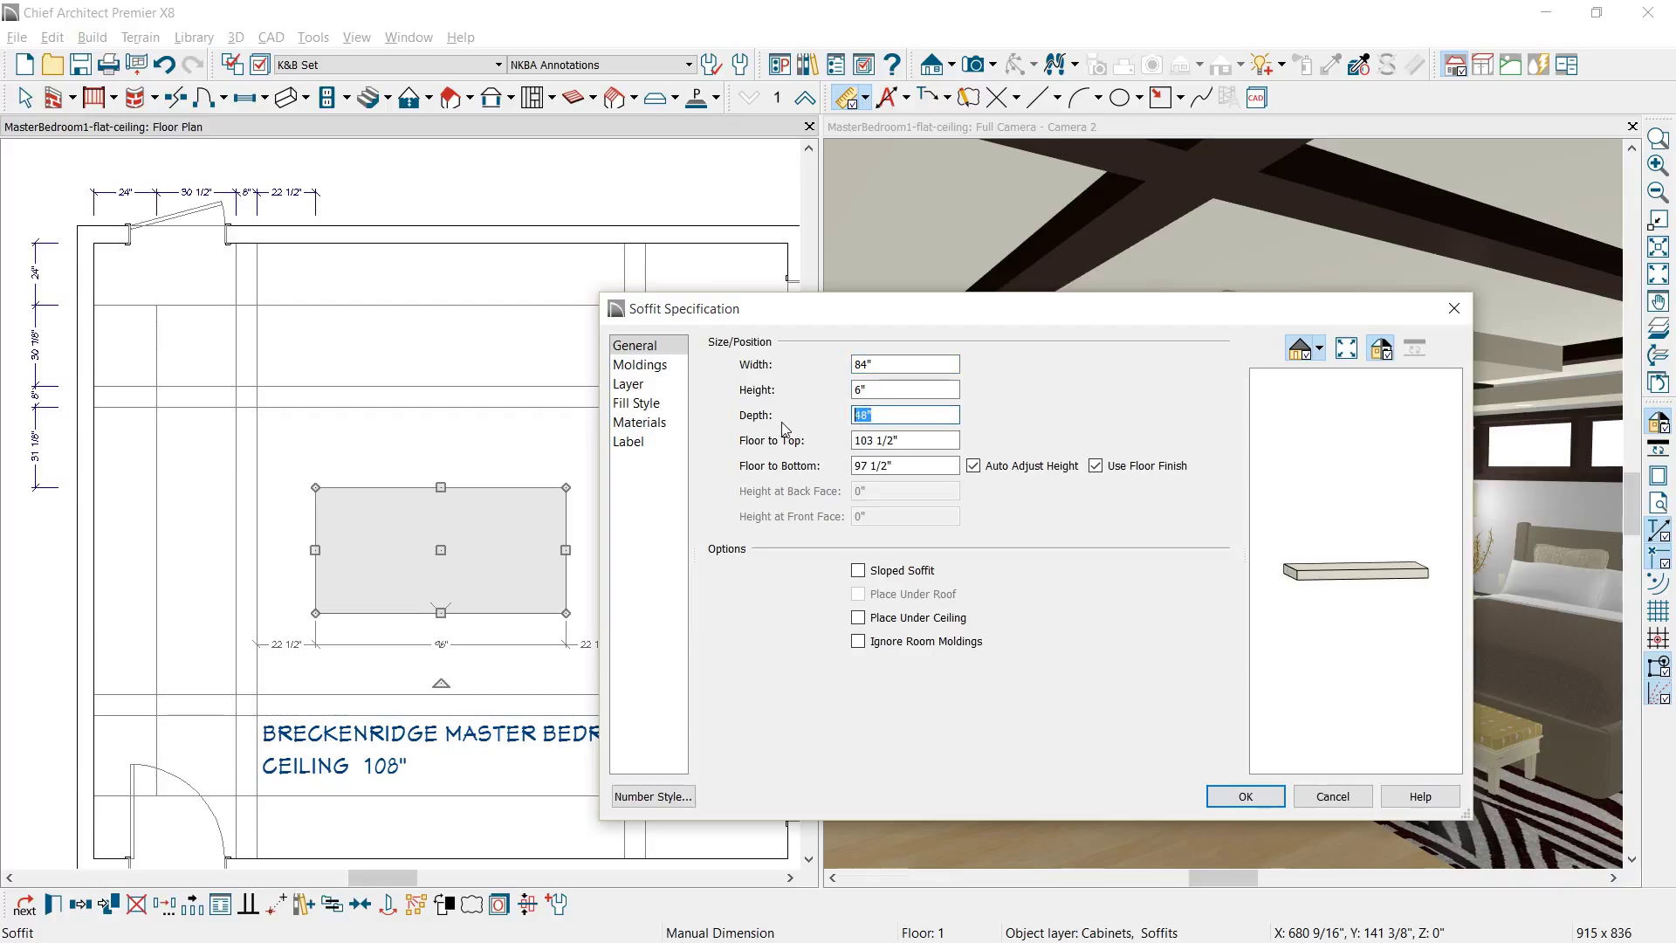
{"action": "type", "text": "36"}
{"action": "left_click_drag", "start_coordinate": [904, 469], "coordinate": [826, 474]}
{"action": "type", "text": "103.5"}
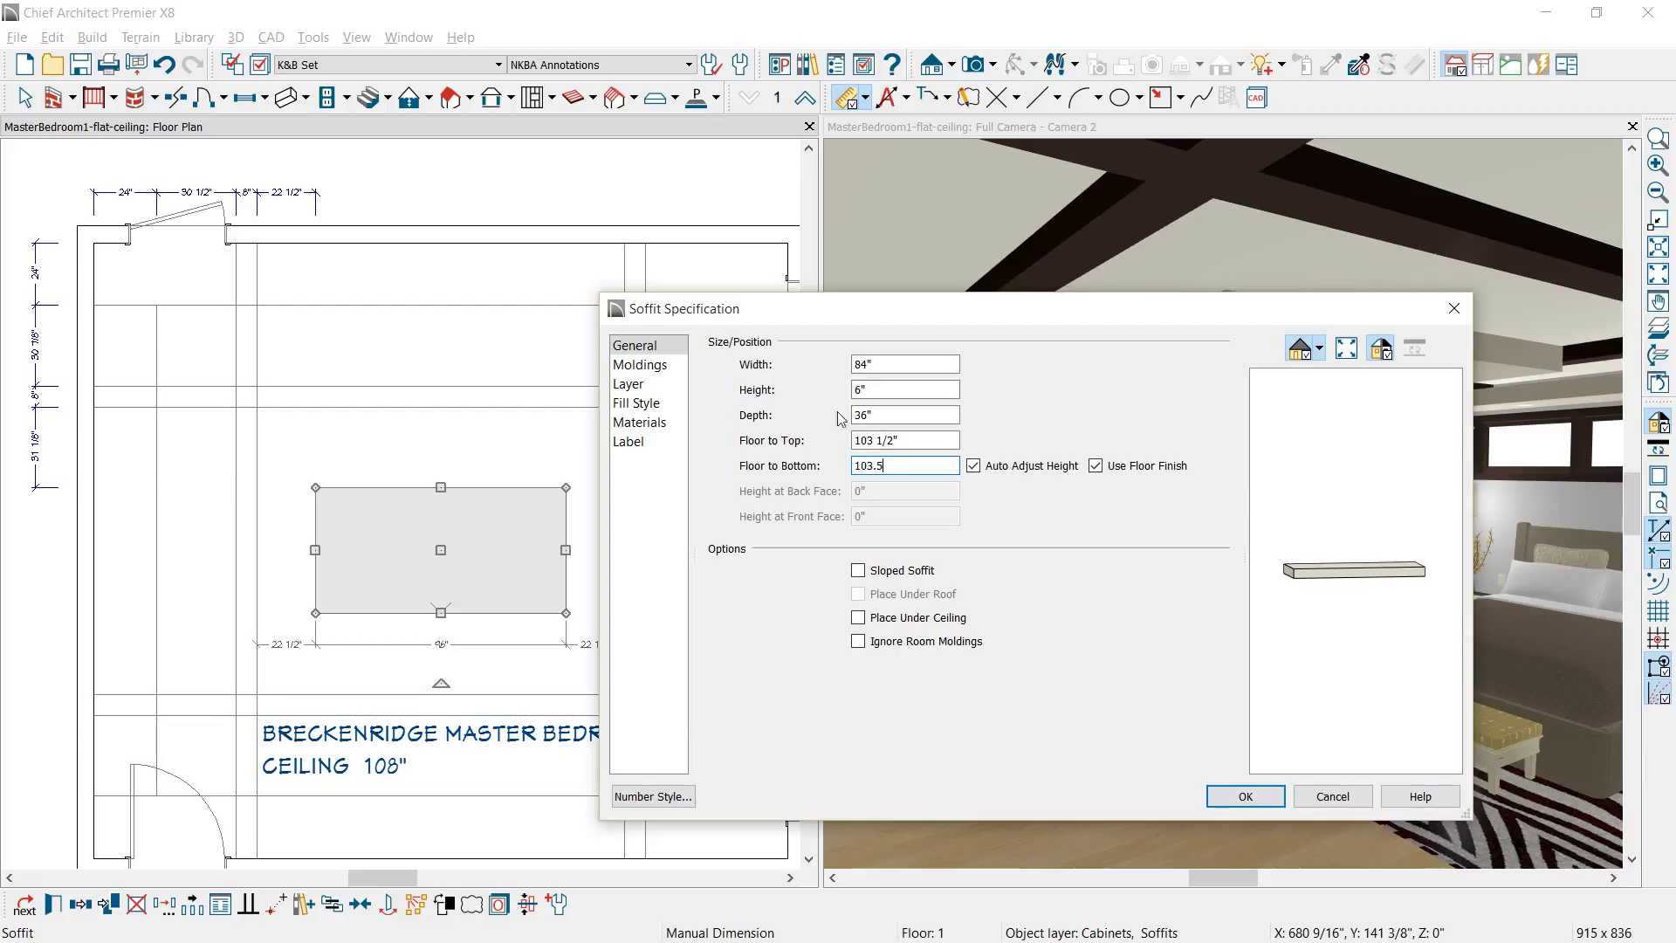
{"action": "left_click_drag", "start_coordinate": [899, 390], "coordinate": [782, 395]}
{"action": "type", "text": "4.125"}
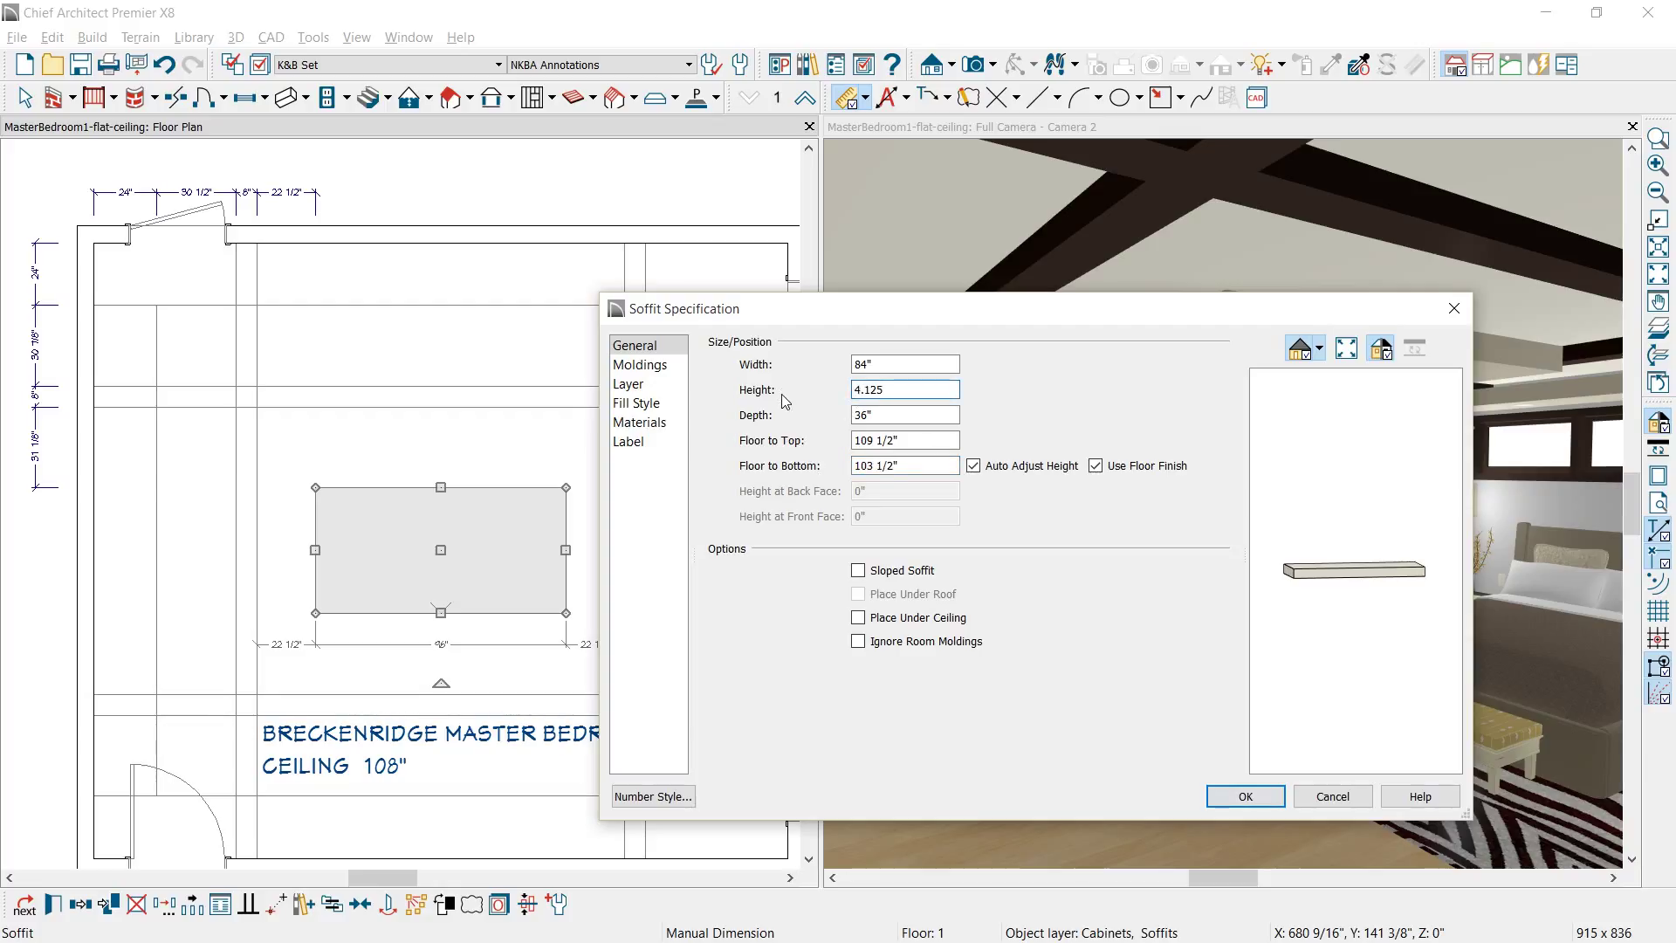
{"action": "left_click", "coordinate": [1246, 795]}
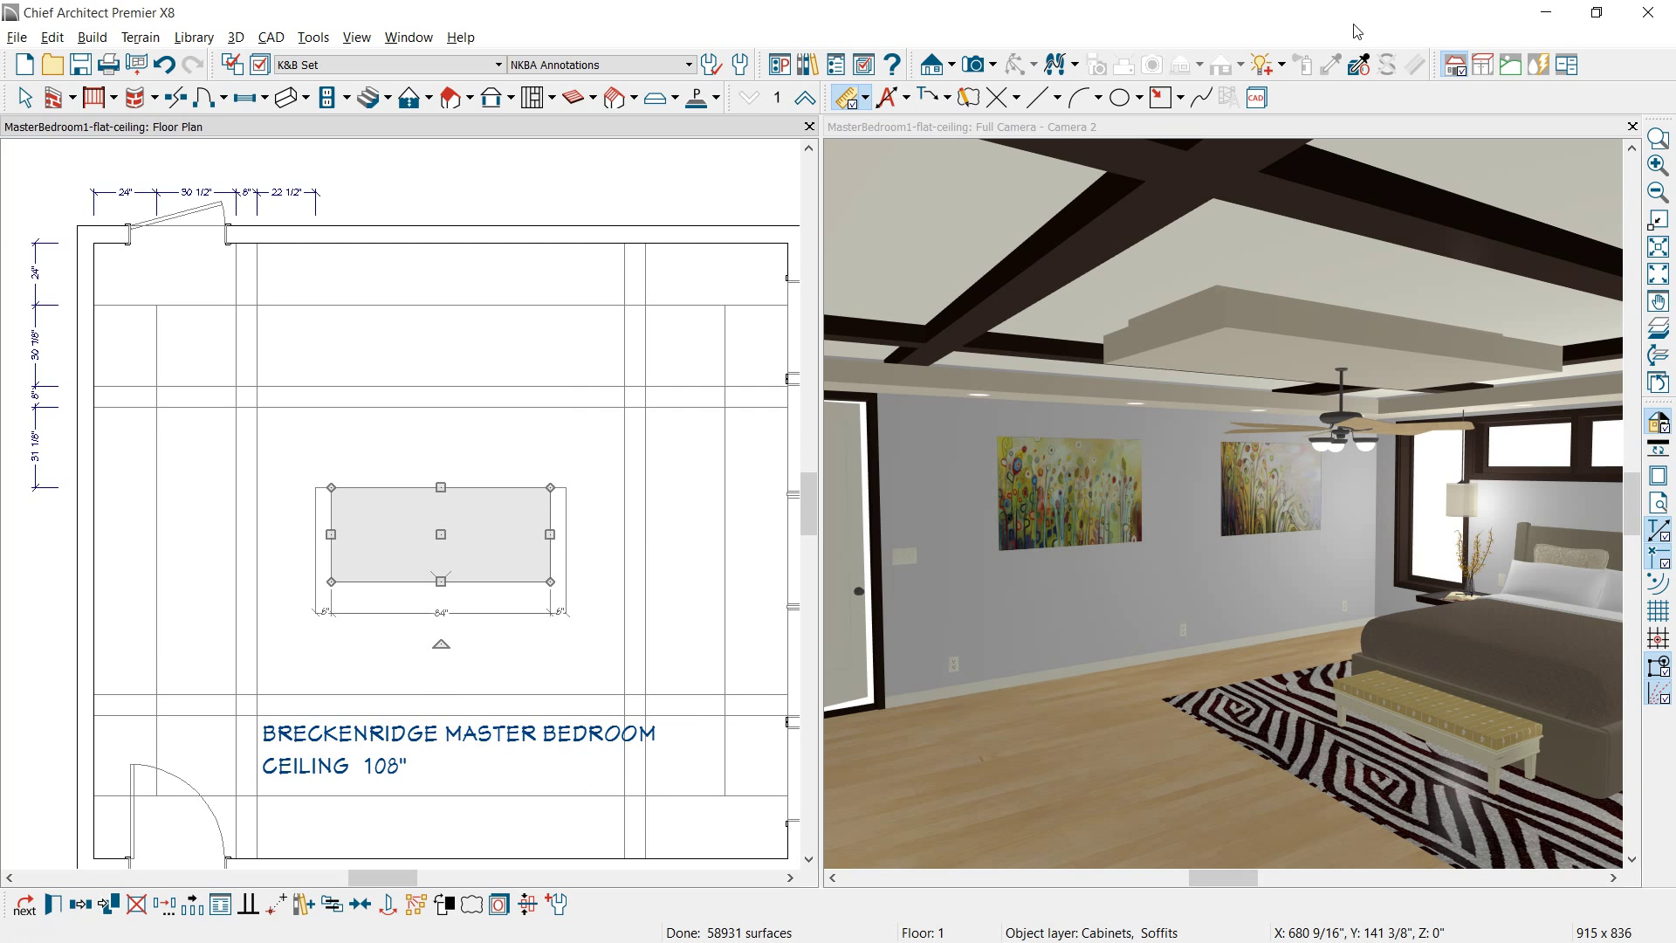
- Copy the dark beam material onto the smaller soffit above the central dropped panel
{"action": "left_click", "coordinate": [1332, 68]}
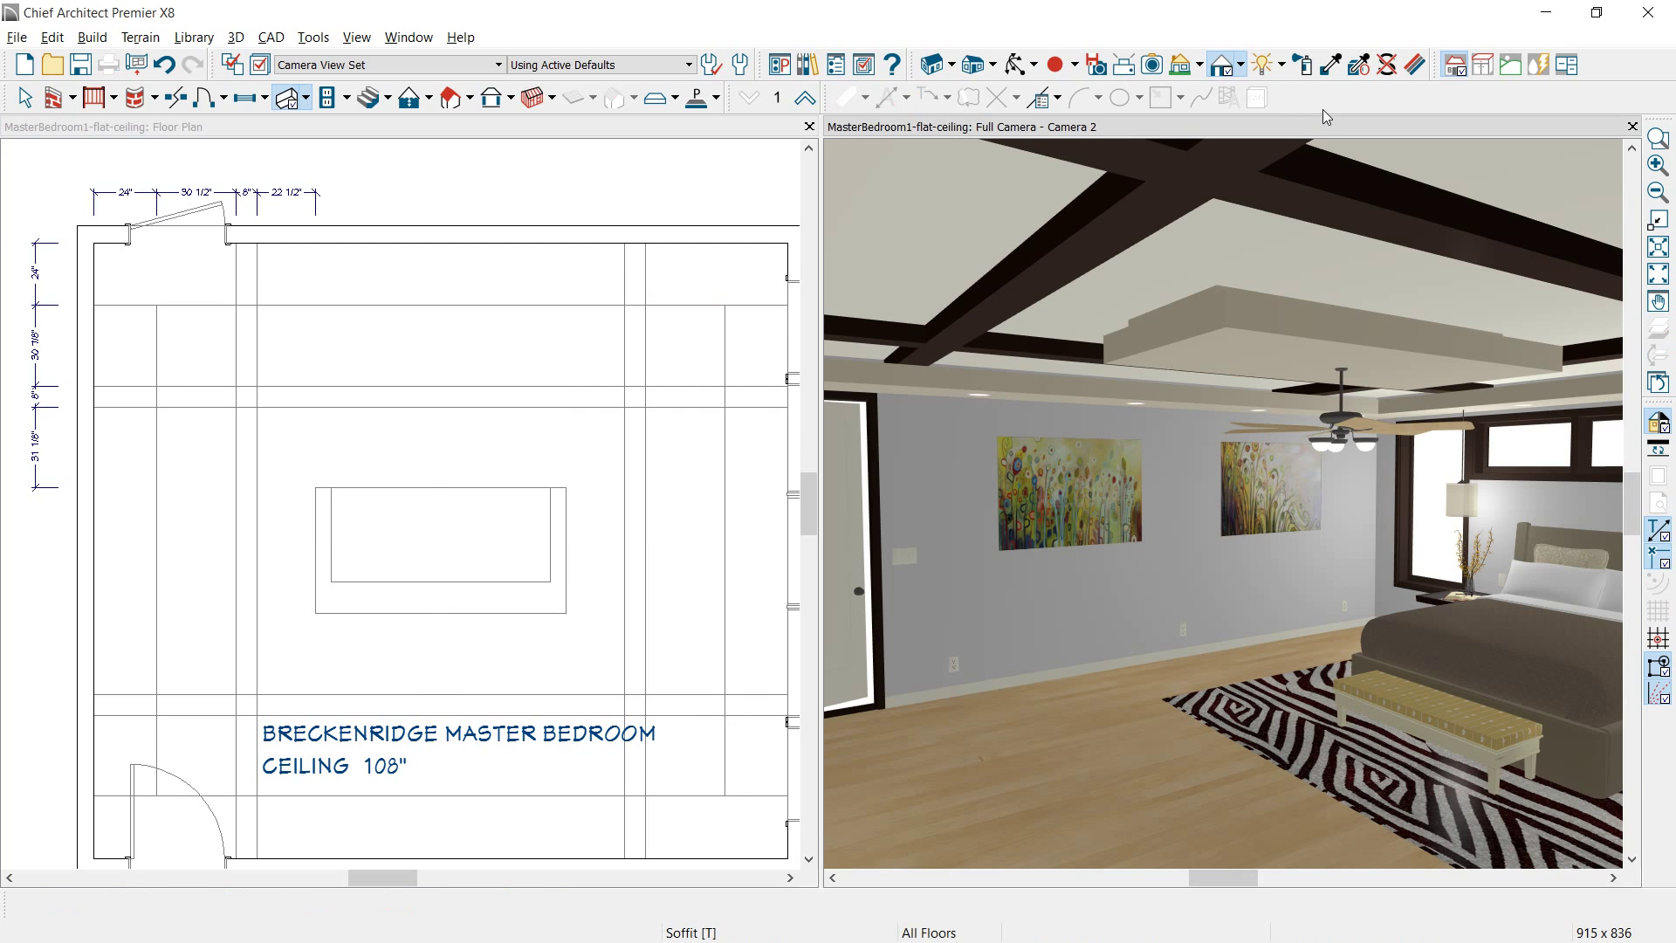
{"action": "left_click", "coordinate": [1264, 163]}
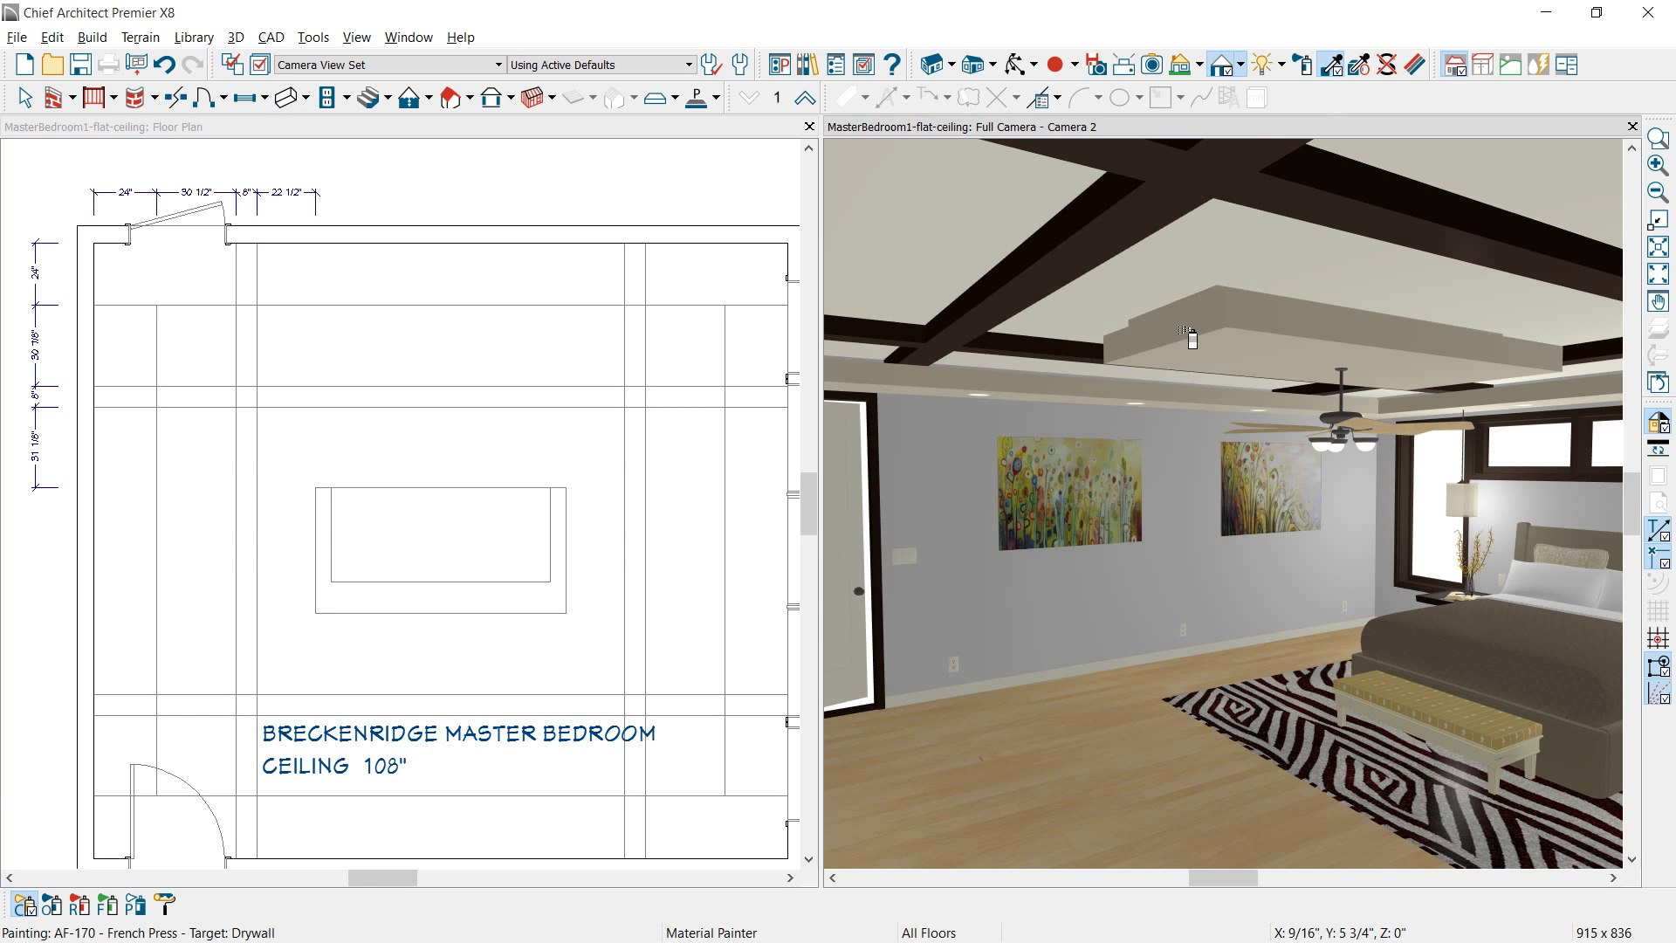
{"action": "left_click", "coordinate": [1191, 296]}
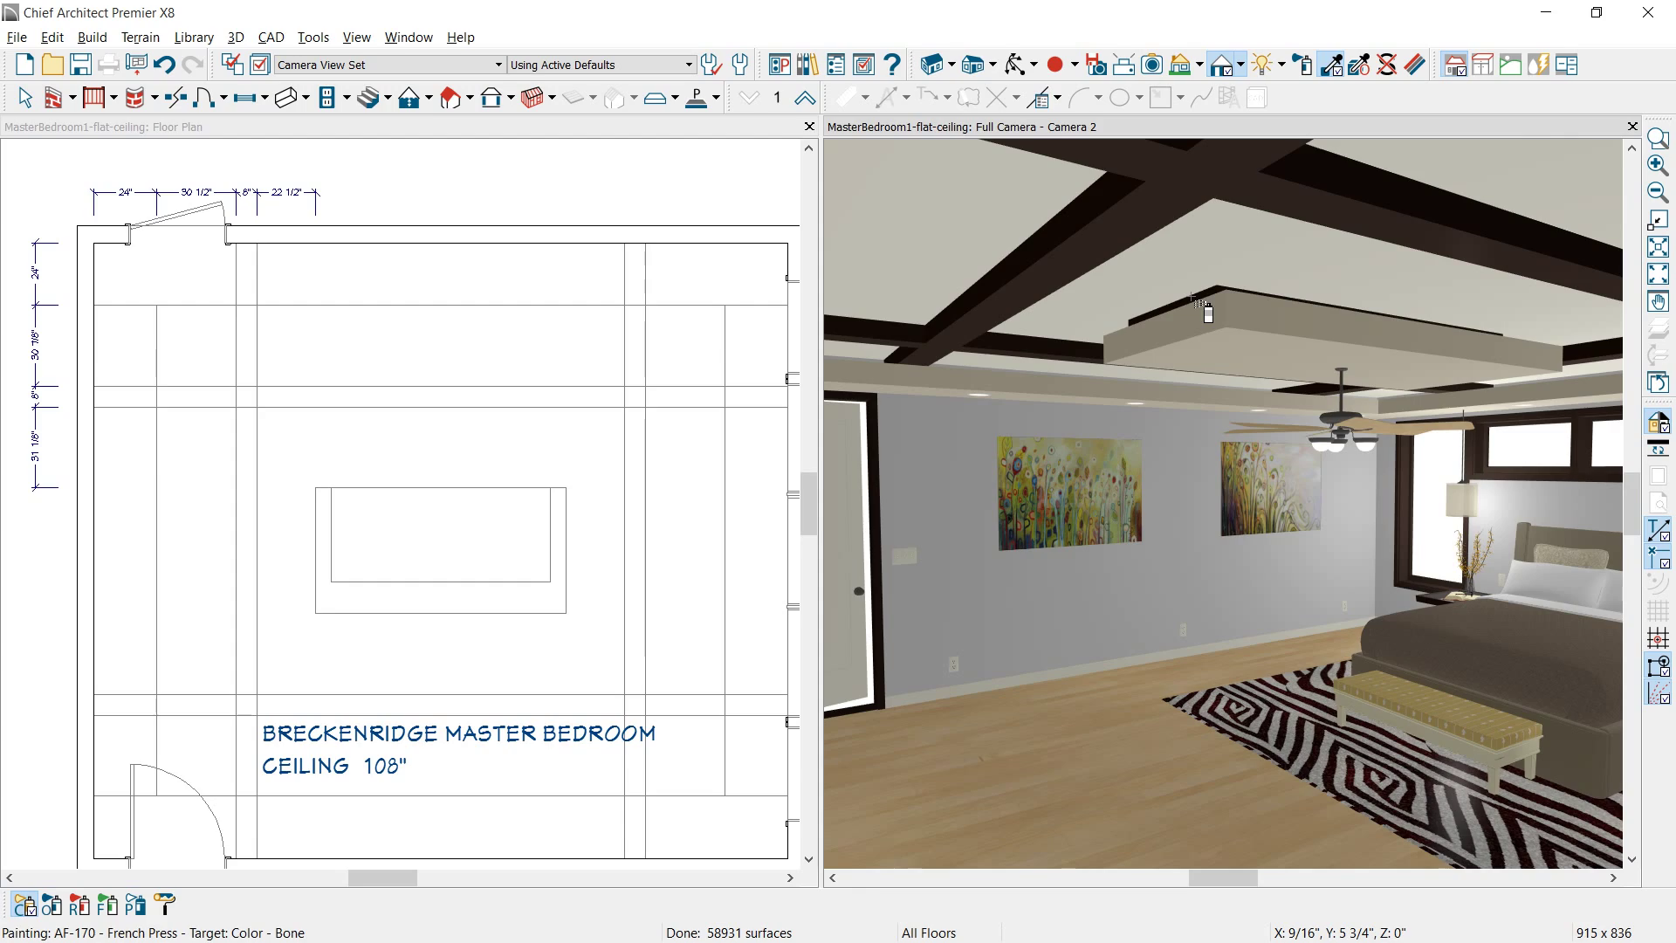
- Enlarge the camera view, turn it to face the bed, and browse the saved bedroom images
{"action": "double_click", "coordinate": [1222, 127]}
{"action": "left_click_drag", "start_coordinate": [850, 681], "coordinate": [968, 674]}
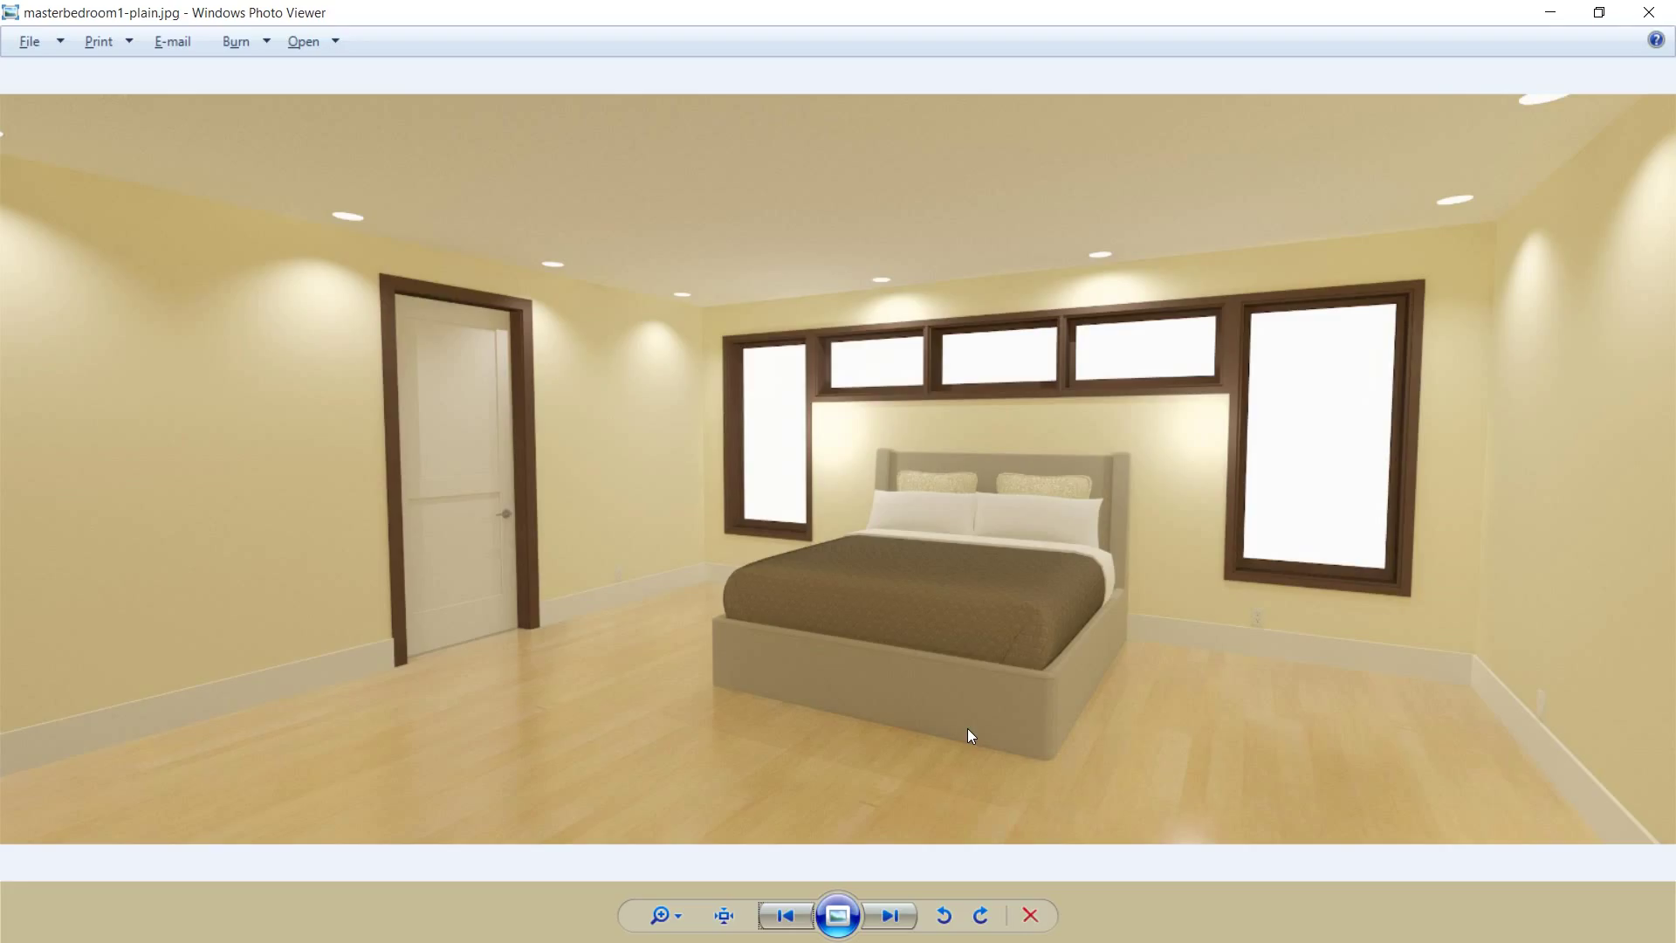
{"action": "key", "text": "Right"}
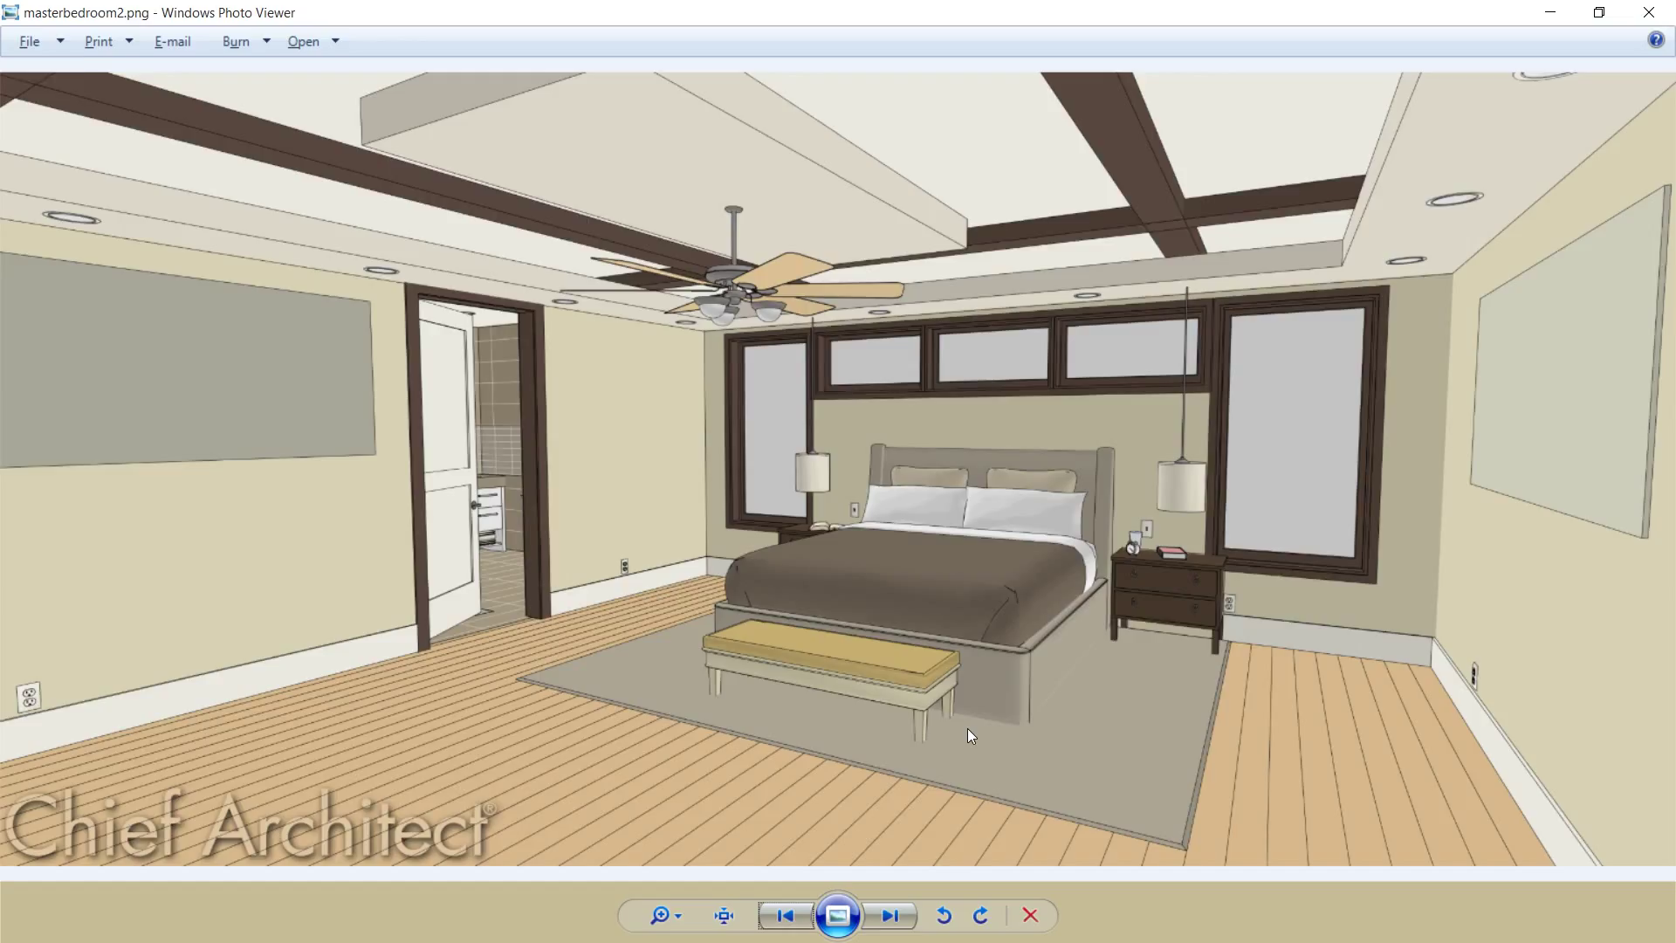
{"action": "key", "text": "Right"}
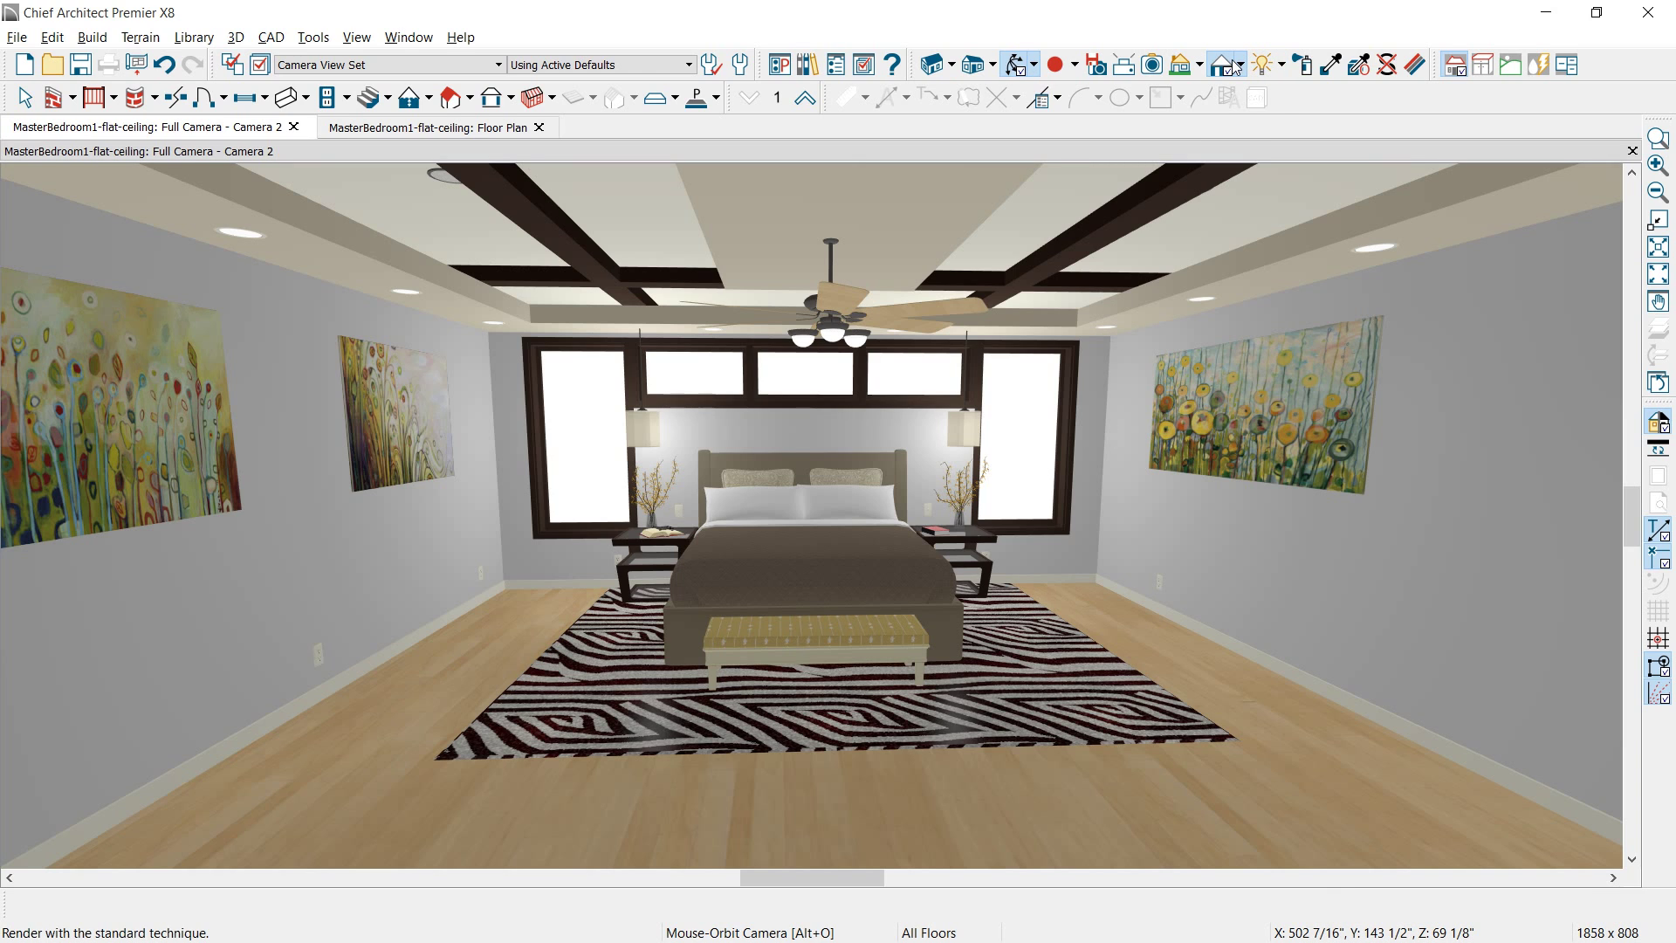
- Preview the bedroom in the Technical Illustration and Vector View rendering techniques, and return to Standard
{"action": "left_click", "coordinate": [1239, 64]}
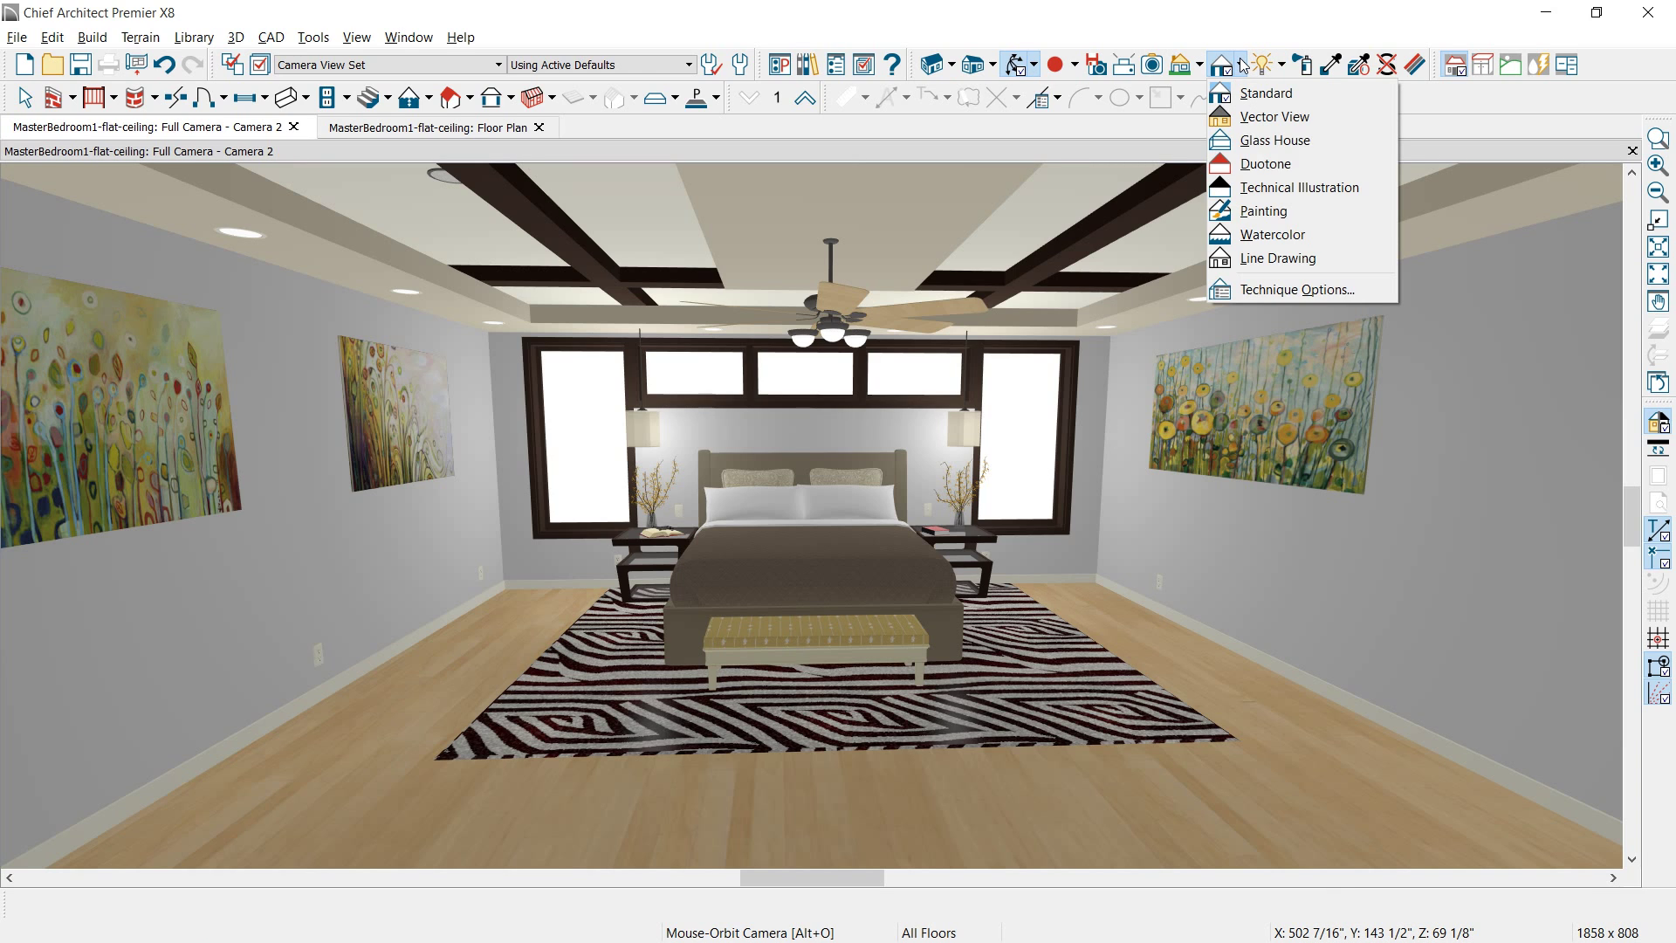
{"action": "left_click", "coordinate": [1292, 189]}
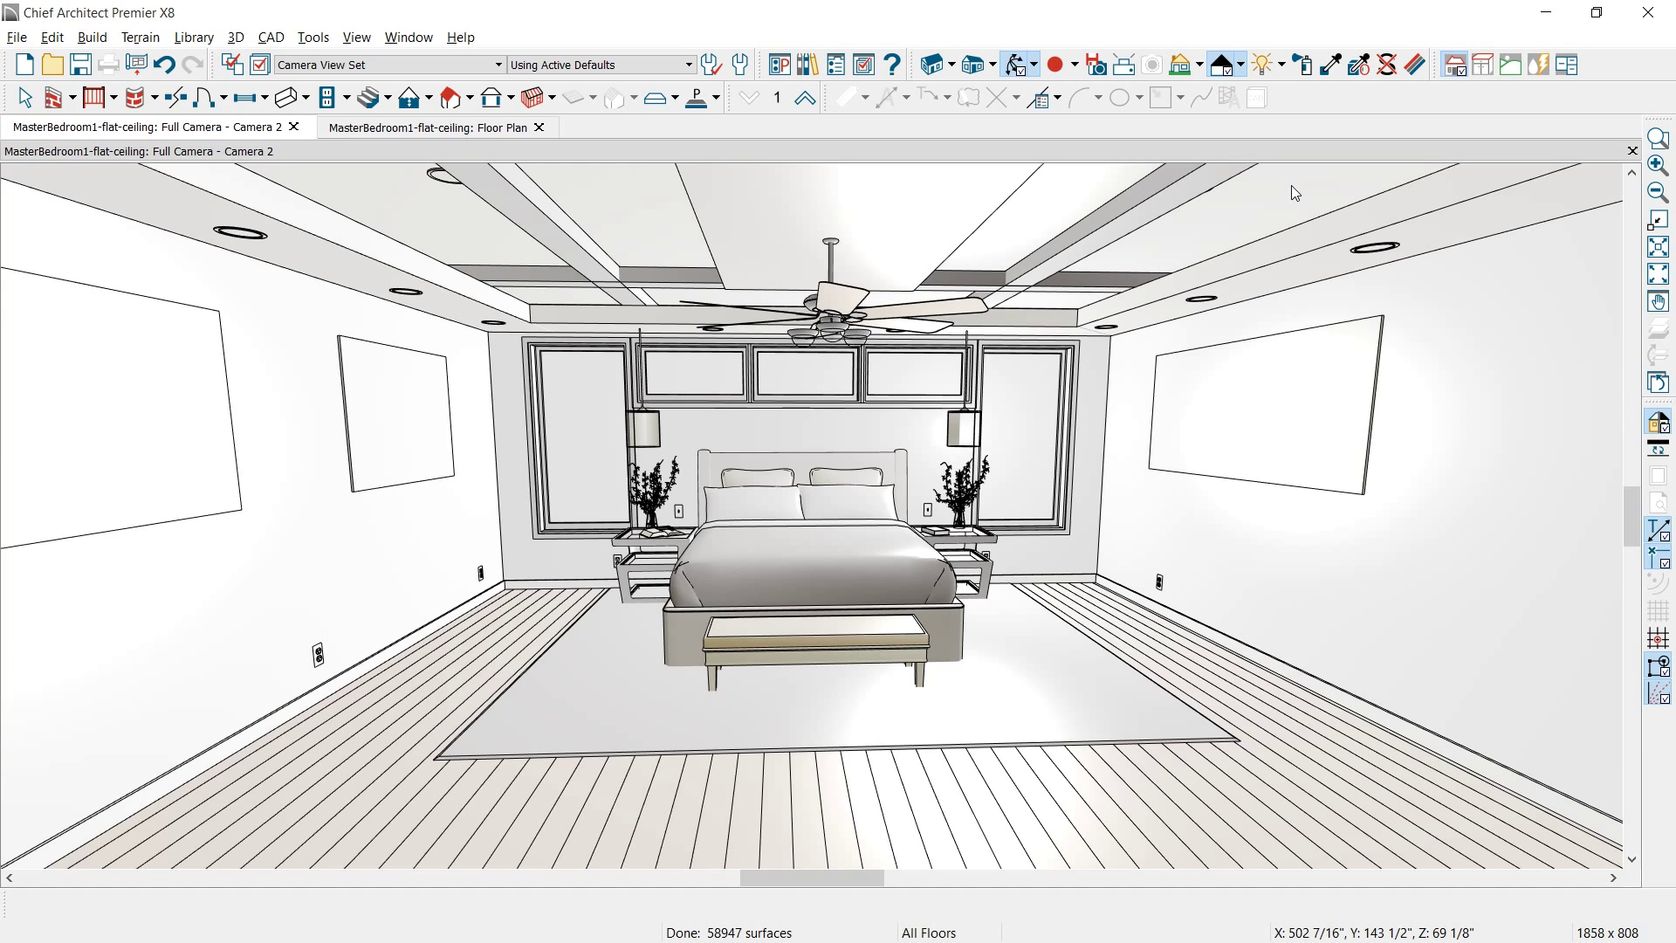
{"action": "left_click", "coordinate": [1240, 65]}
{"action": "left_click", "coordinate": [1256, 117]}
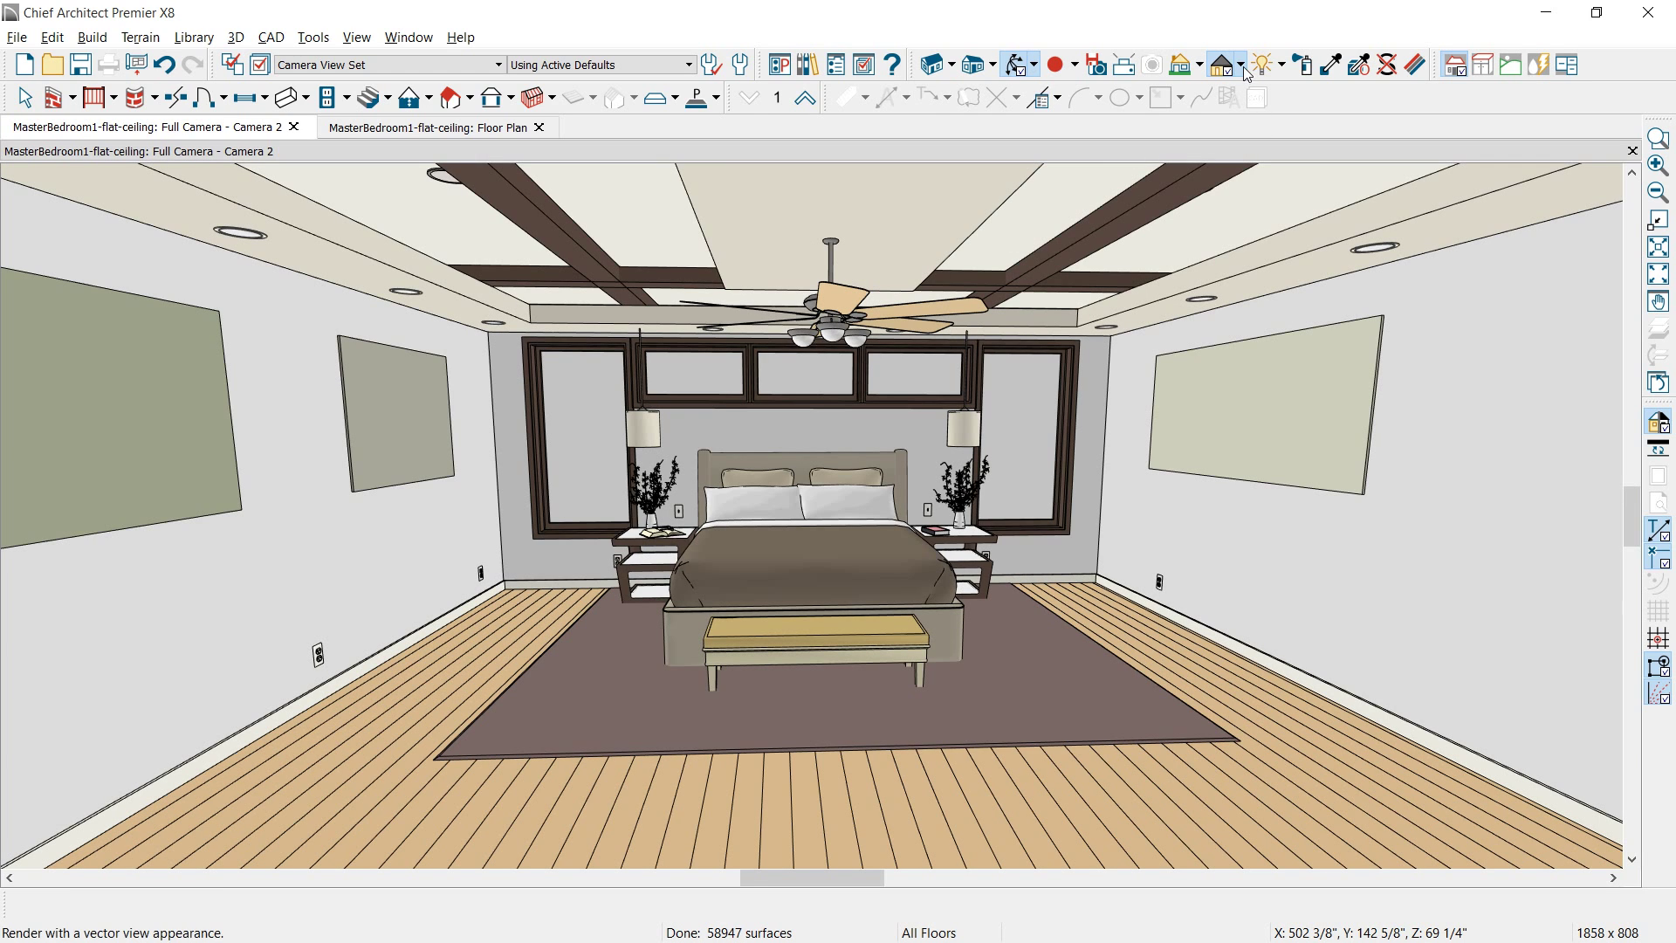
{"action": "left_click", "coordinate": [1241, 65]}
{"action": "left_click", "coordinate": [1253, 96]}
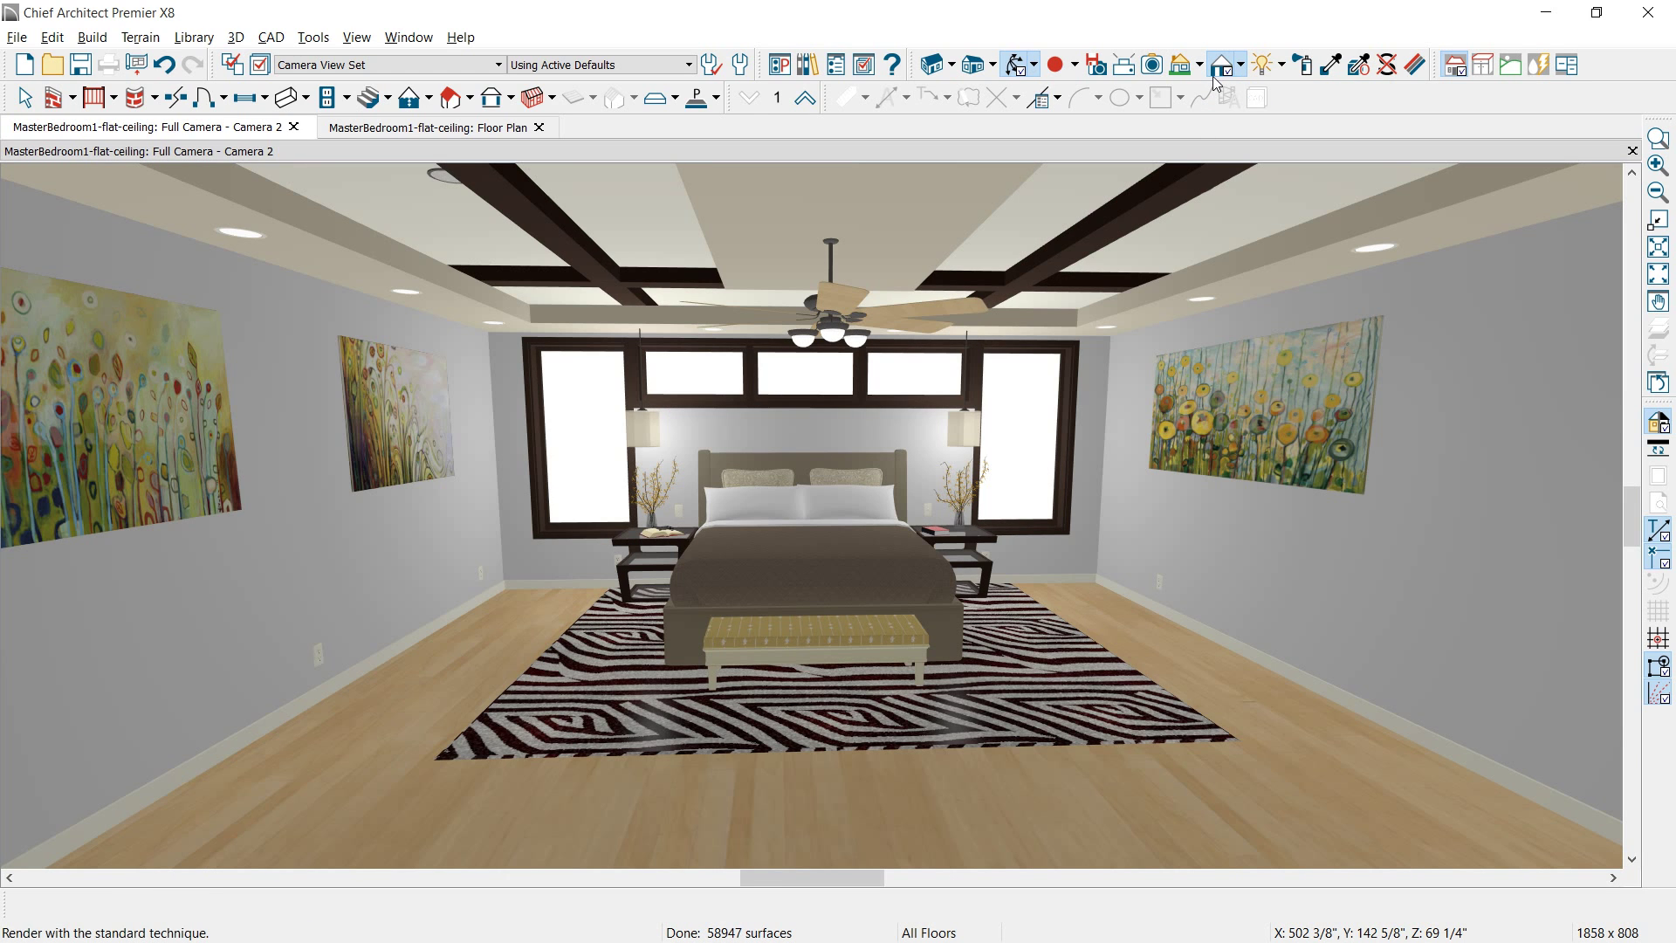
- Review the current view's ray trace configuration and the Ray Trace Assistant's type and quality options without rendering
{"action": "left_click", "coordinate": [1153, 70]}
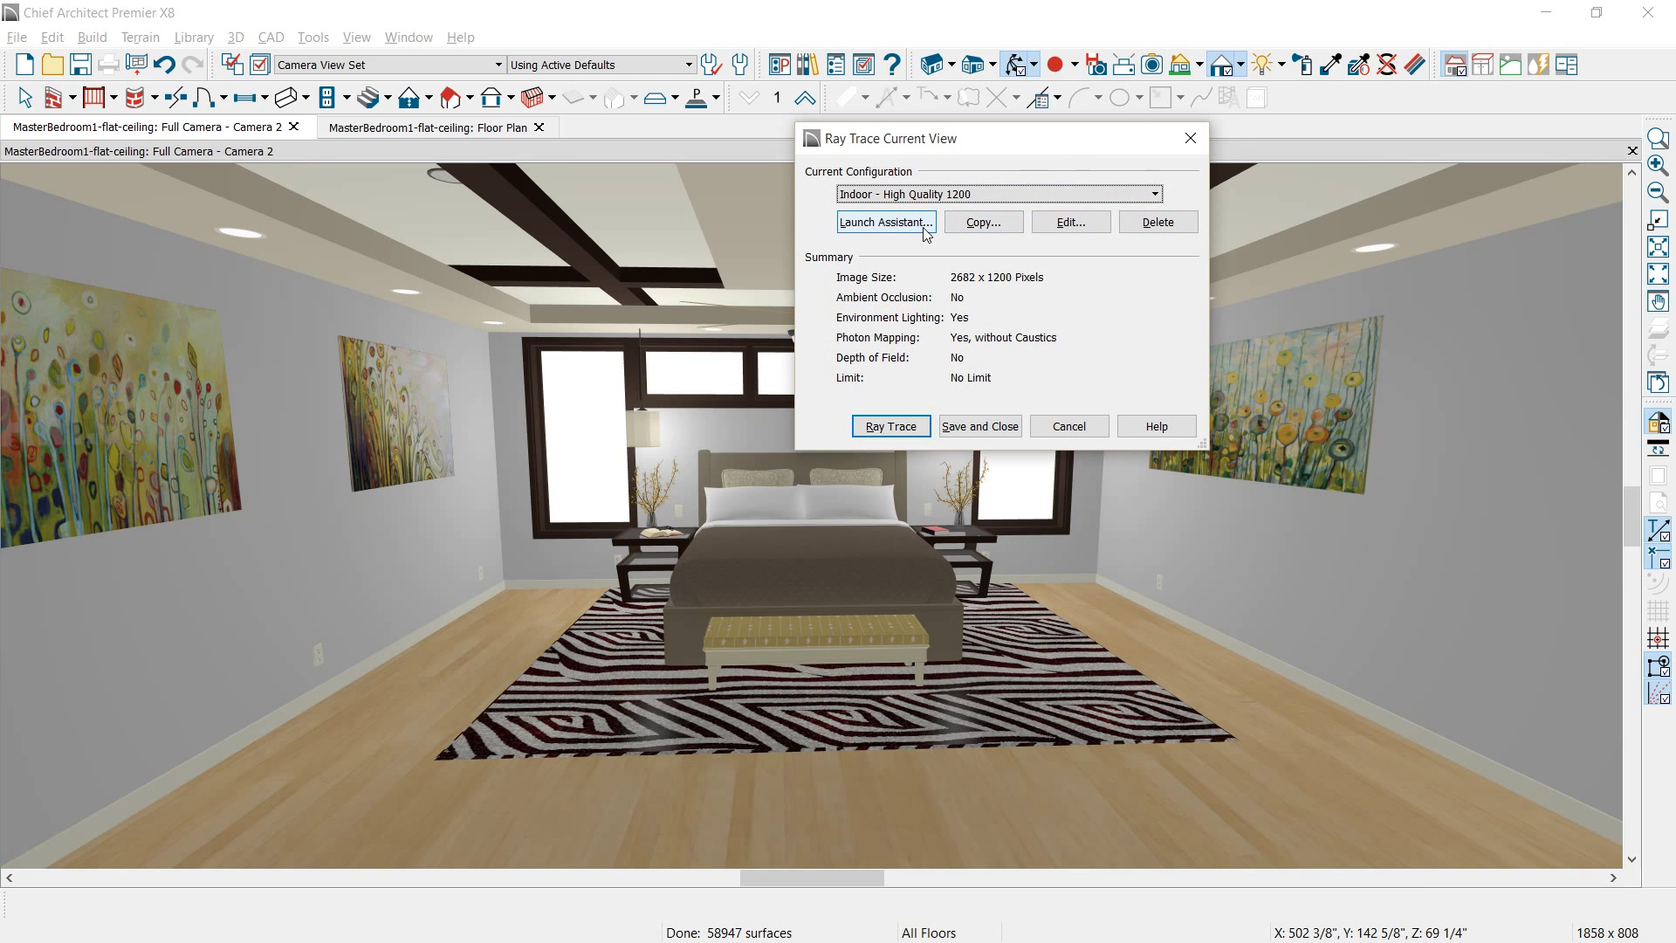
{"action": "left_click", "coordinate": [885, 223]}
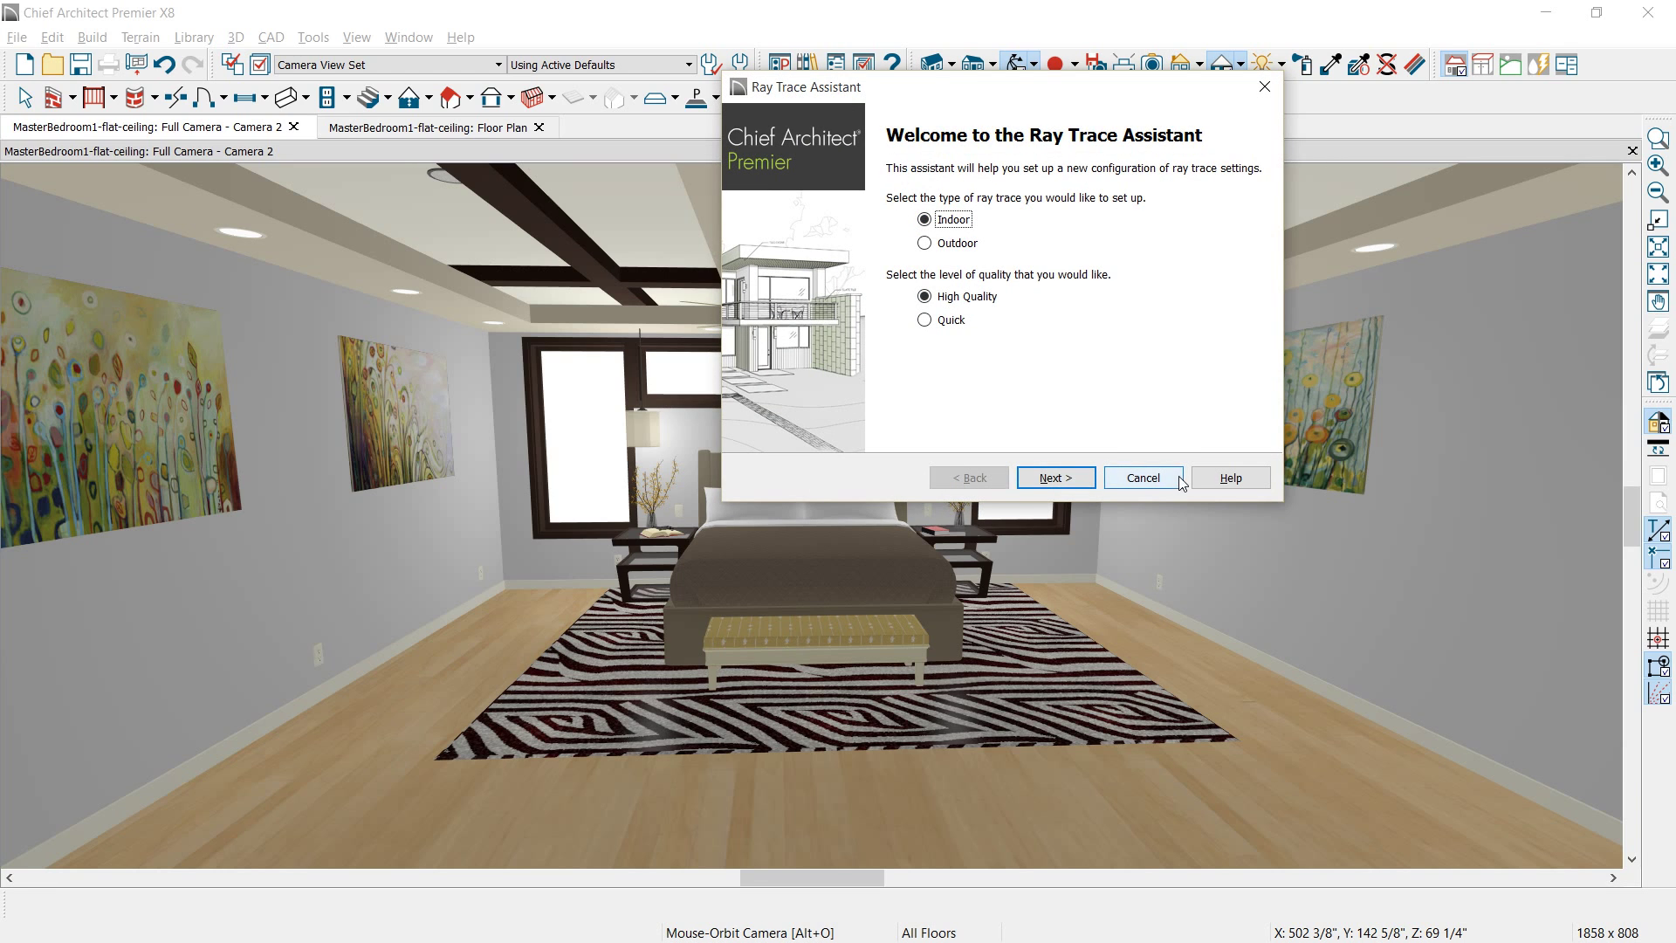
{"action": "left_click", "coordinate": [1138, 482]}
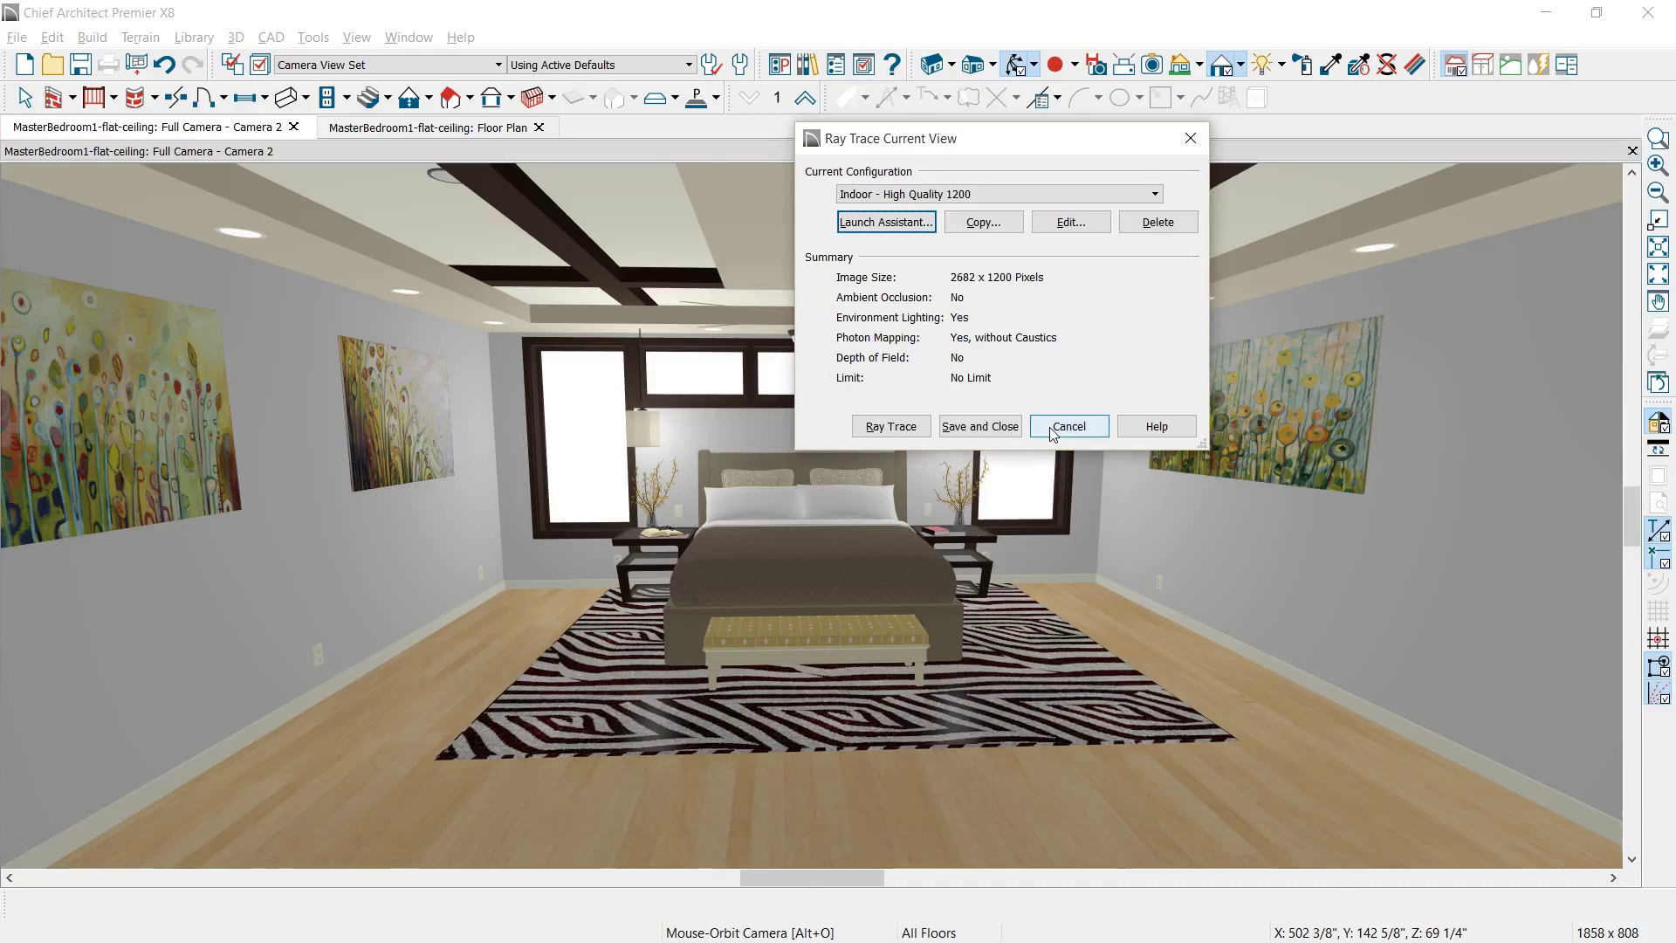
{"action": "left_click", "coordinate": [1069, 426]}
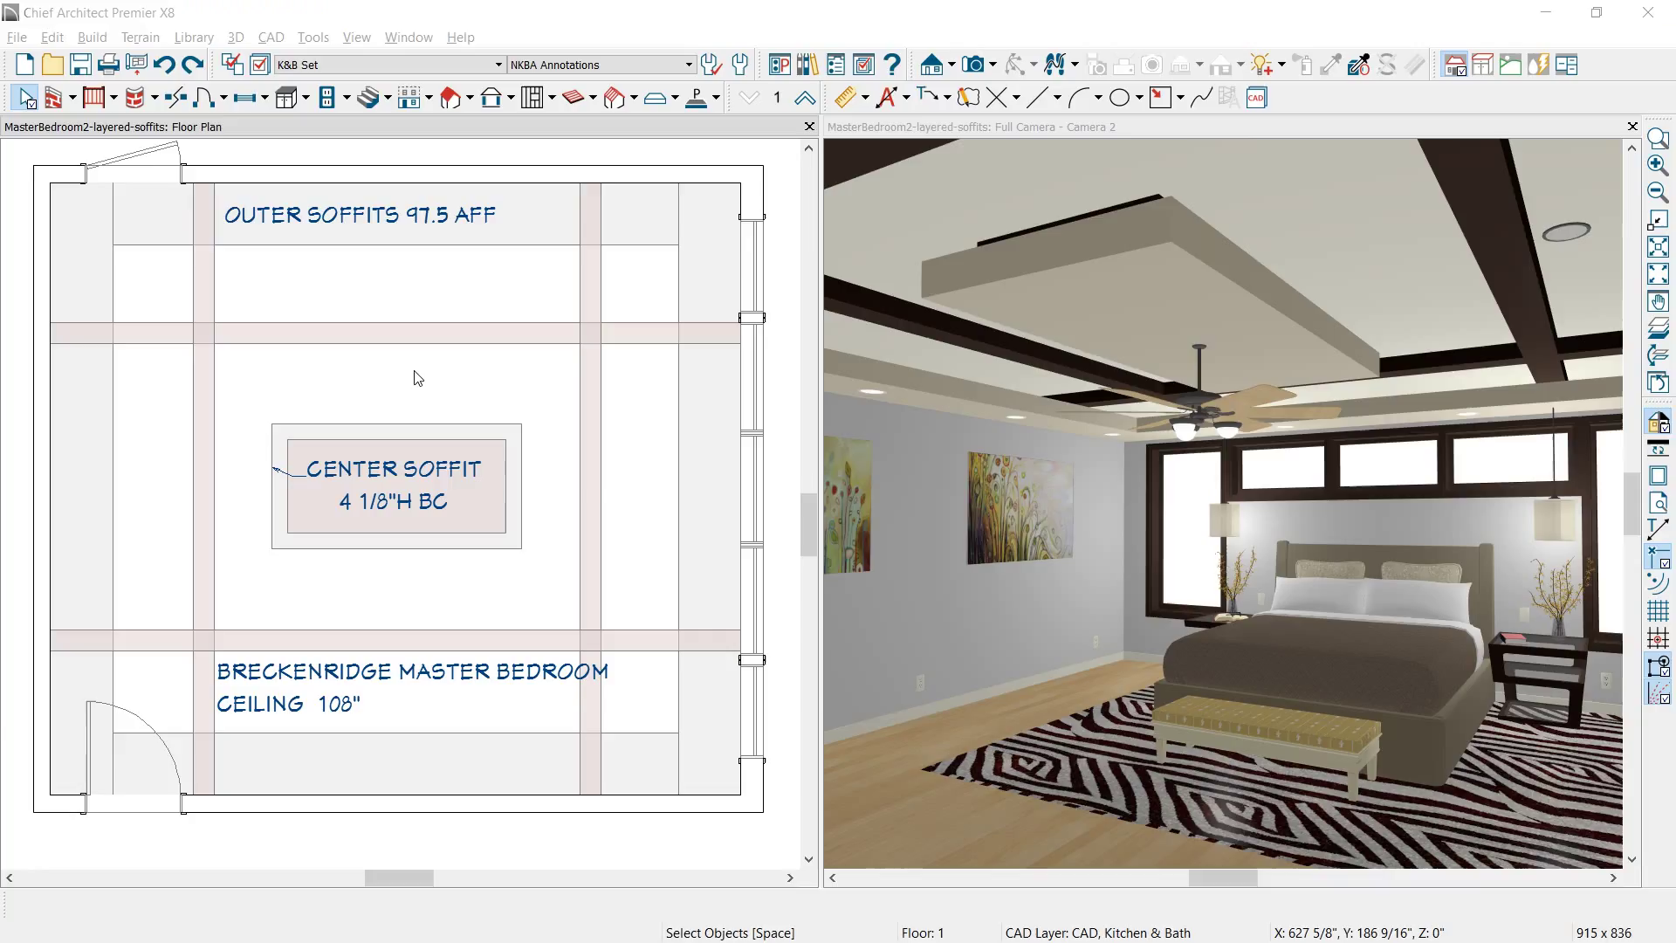
- Delete the four crossing beams from the layered soffit plan
{"action": "left_click", "coordinate": [206, 286]}
{"action": "left_click", "coordinate": [337, 335], "text": "shift"}
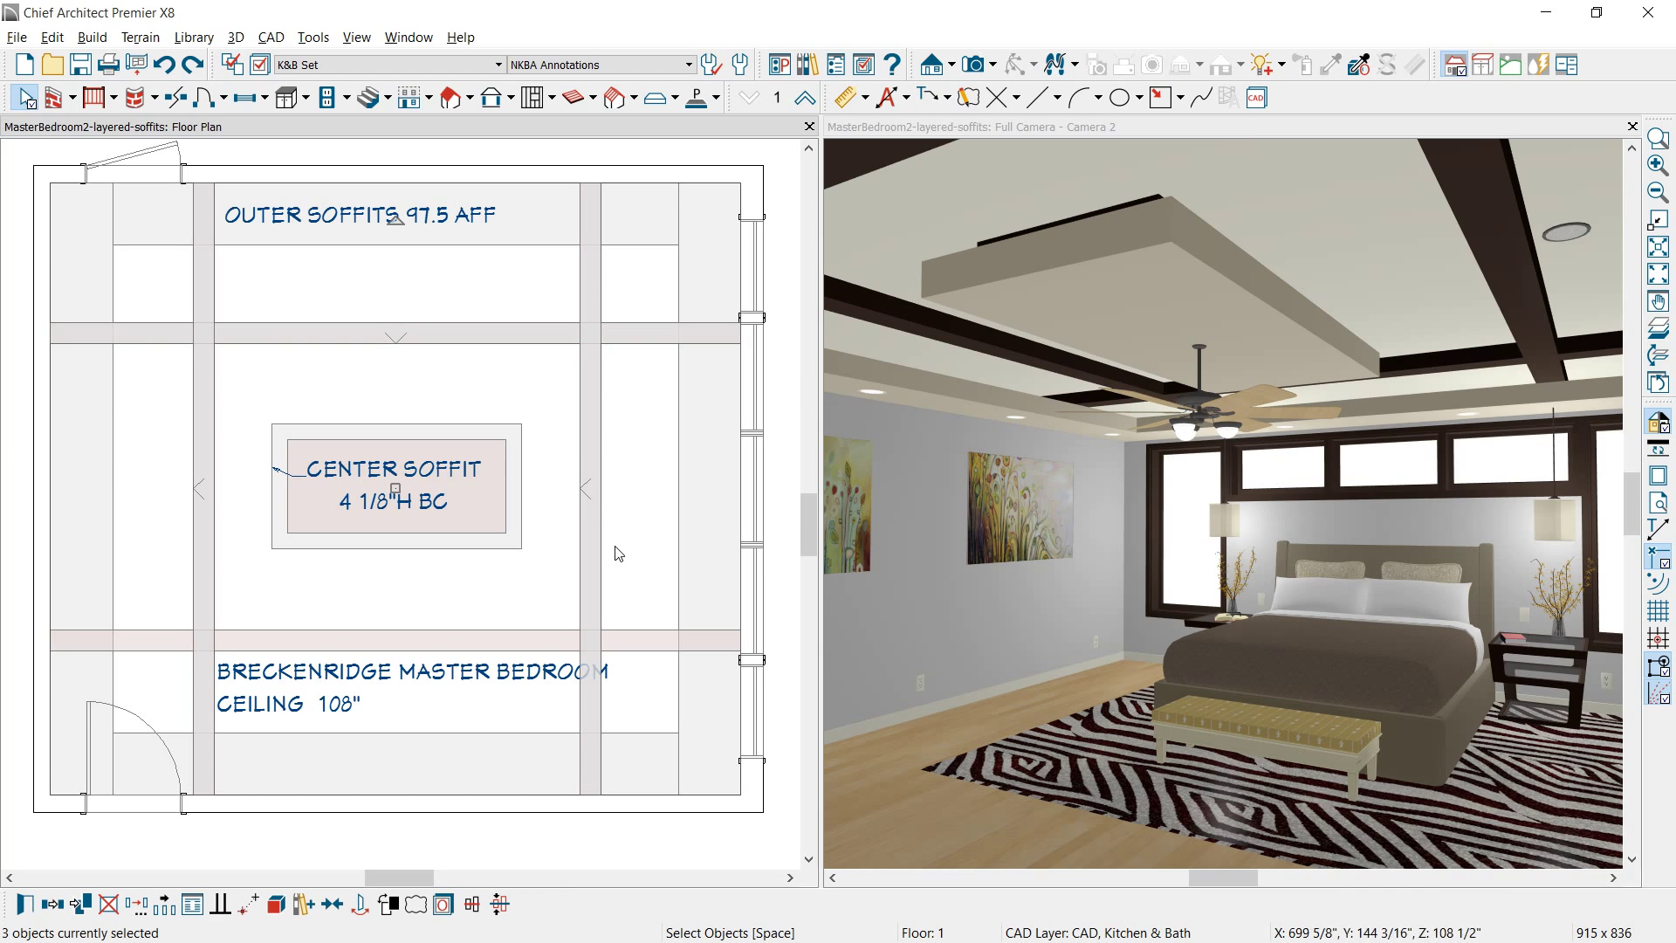
{"action": "key", "text": "Escape"}
{"action": "left_click", "coordinate": [658, 633]}
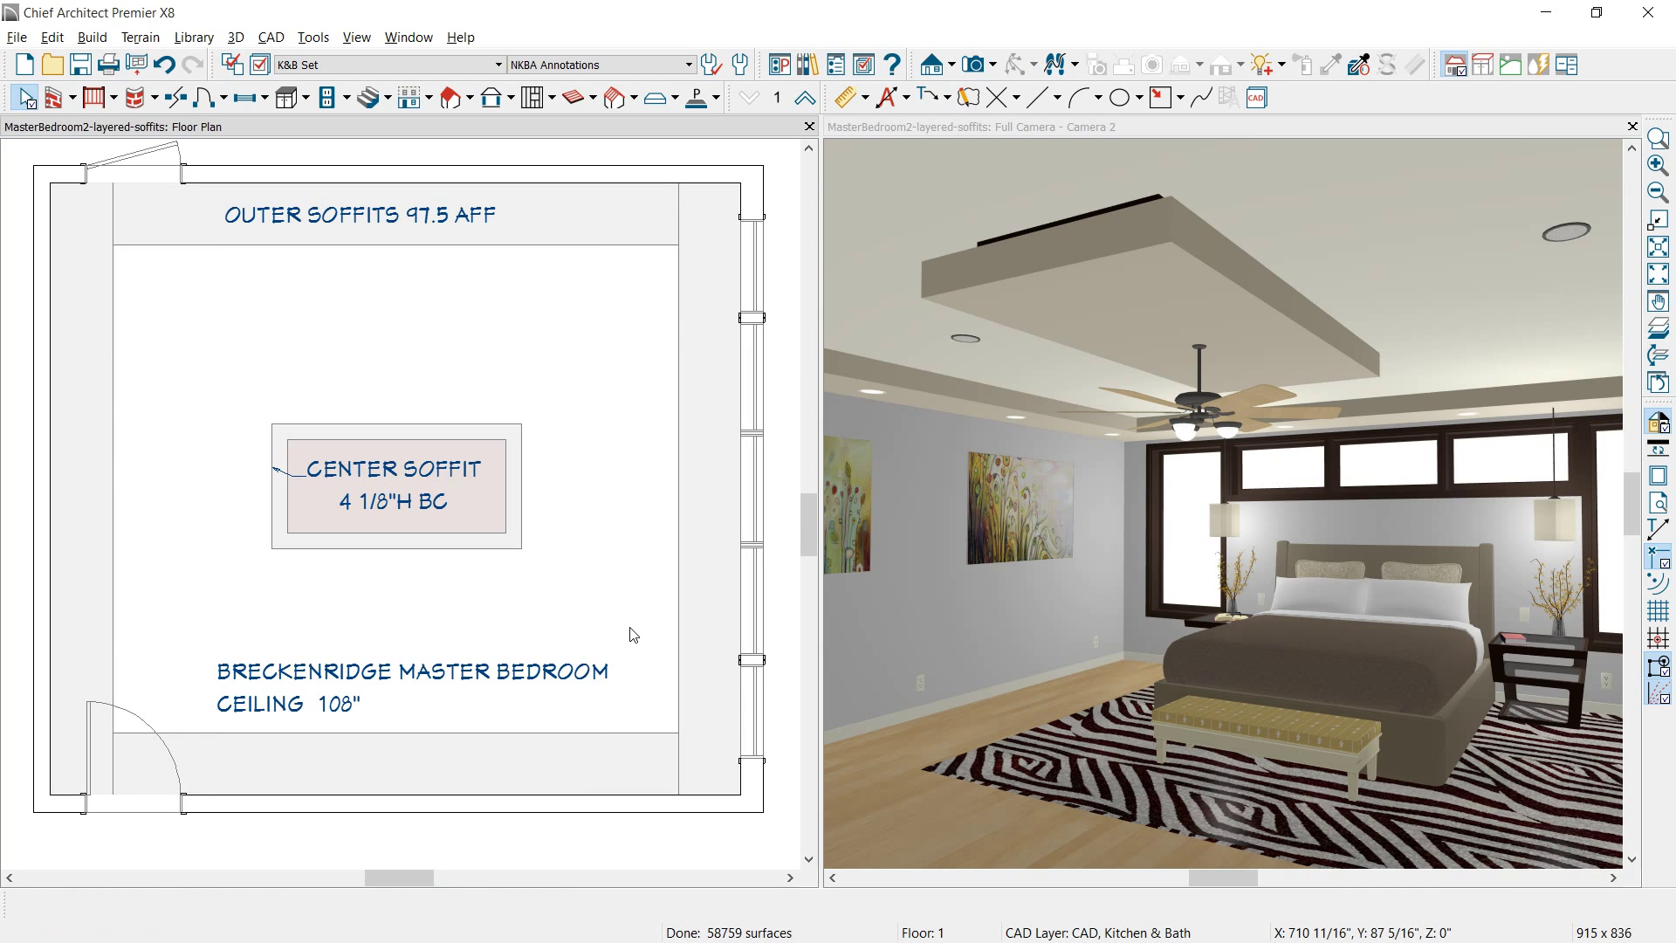
- Raise the master bedroom's ceiling elevation by 44 inches
{"action": "double_click", "coordinate": [629, 627]}
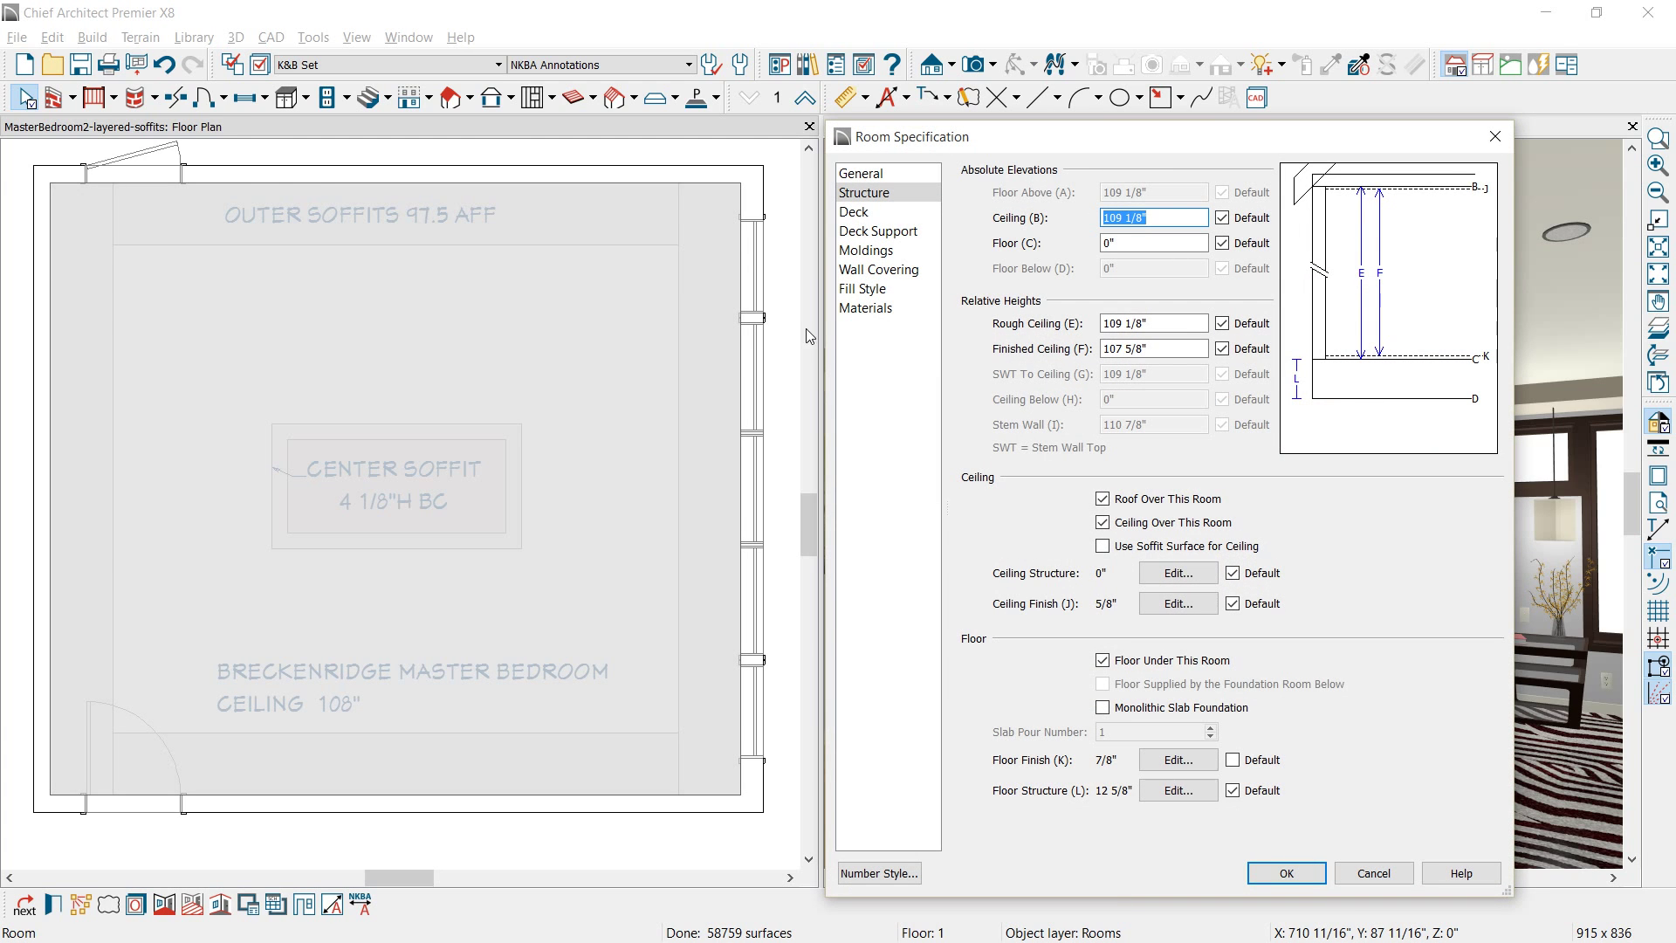
{"action": "left_click", "coordinate": [1181, 216]}
{"action": "type", "text": "+44"}
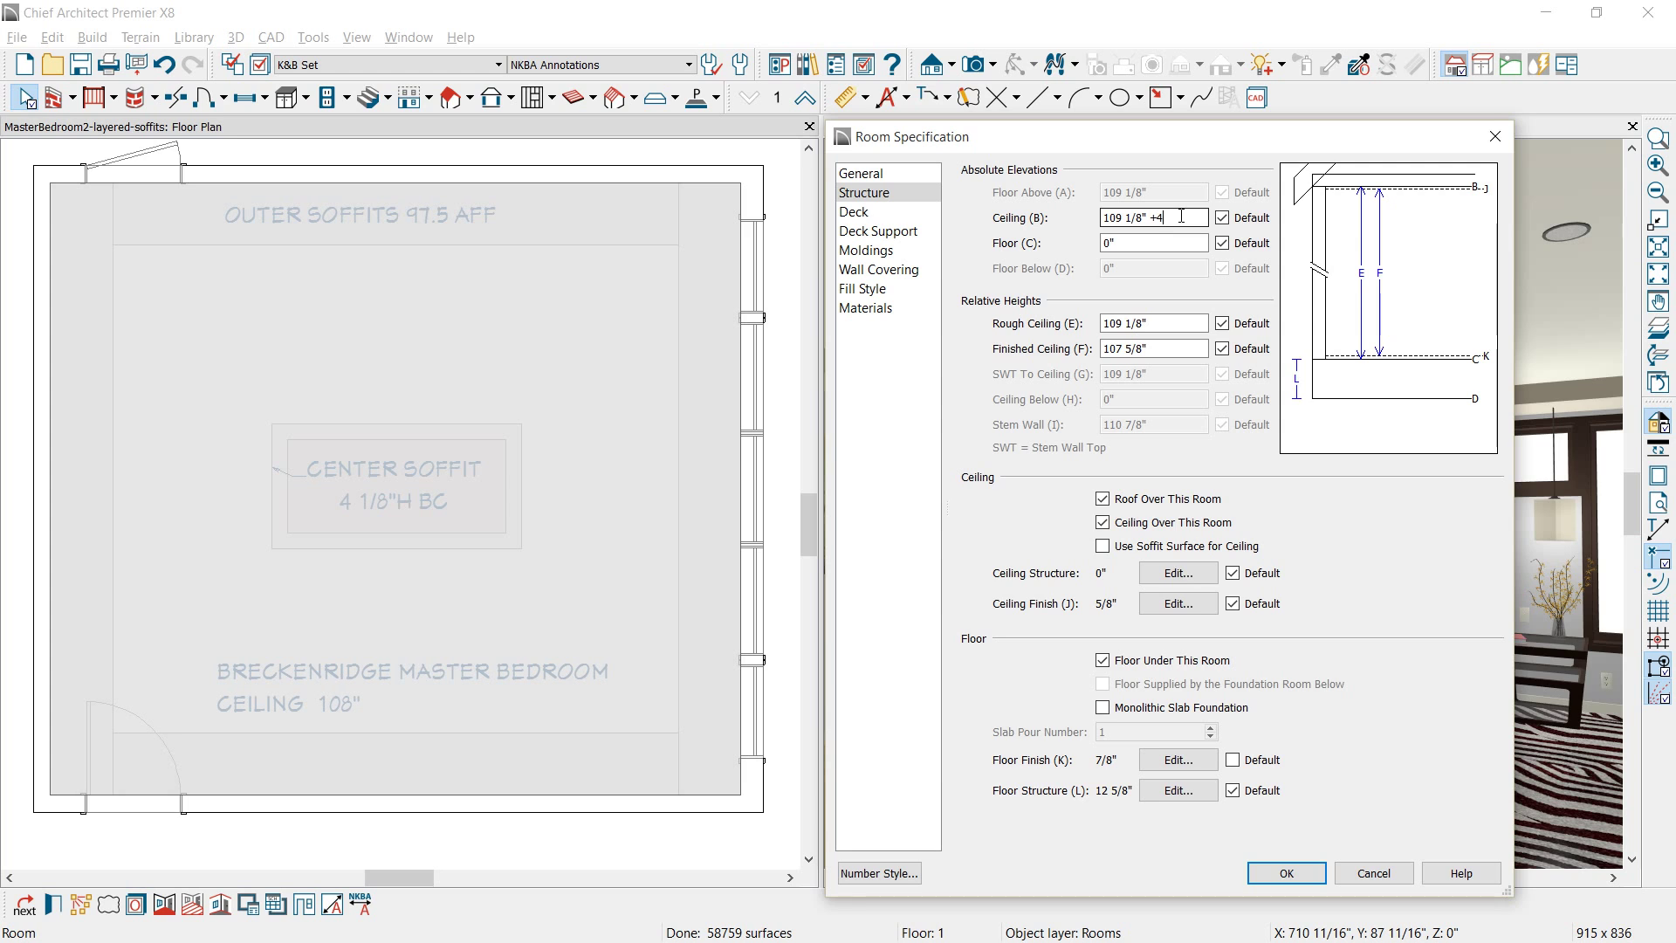
{"action": "left_click", "coordinate": [1280, 876]}
- Change the ceiling height in the bedroom's plan note to 152"
{"action": "double_click", "coordinate": [348, 712]}
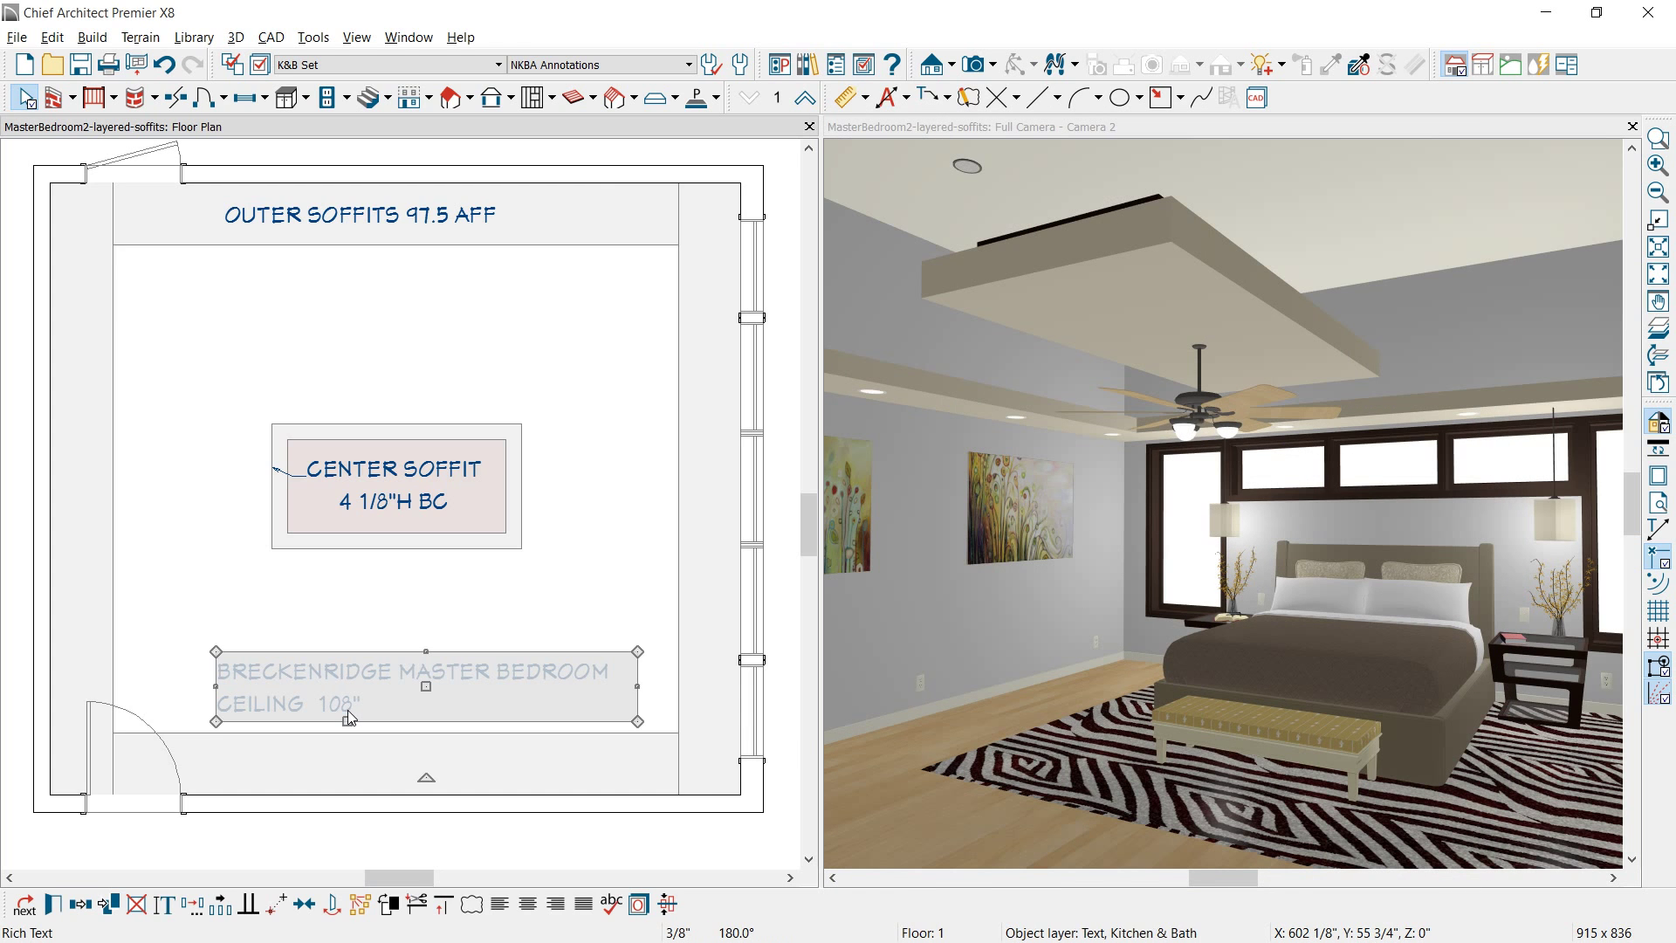
{"action": "left_click", "coordinate": [829, 305]}
{"action": "key", "text": "Delete"}
{"action": "key", "text": "Delete"}
{"action": "type", "text": "52"}
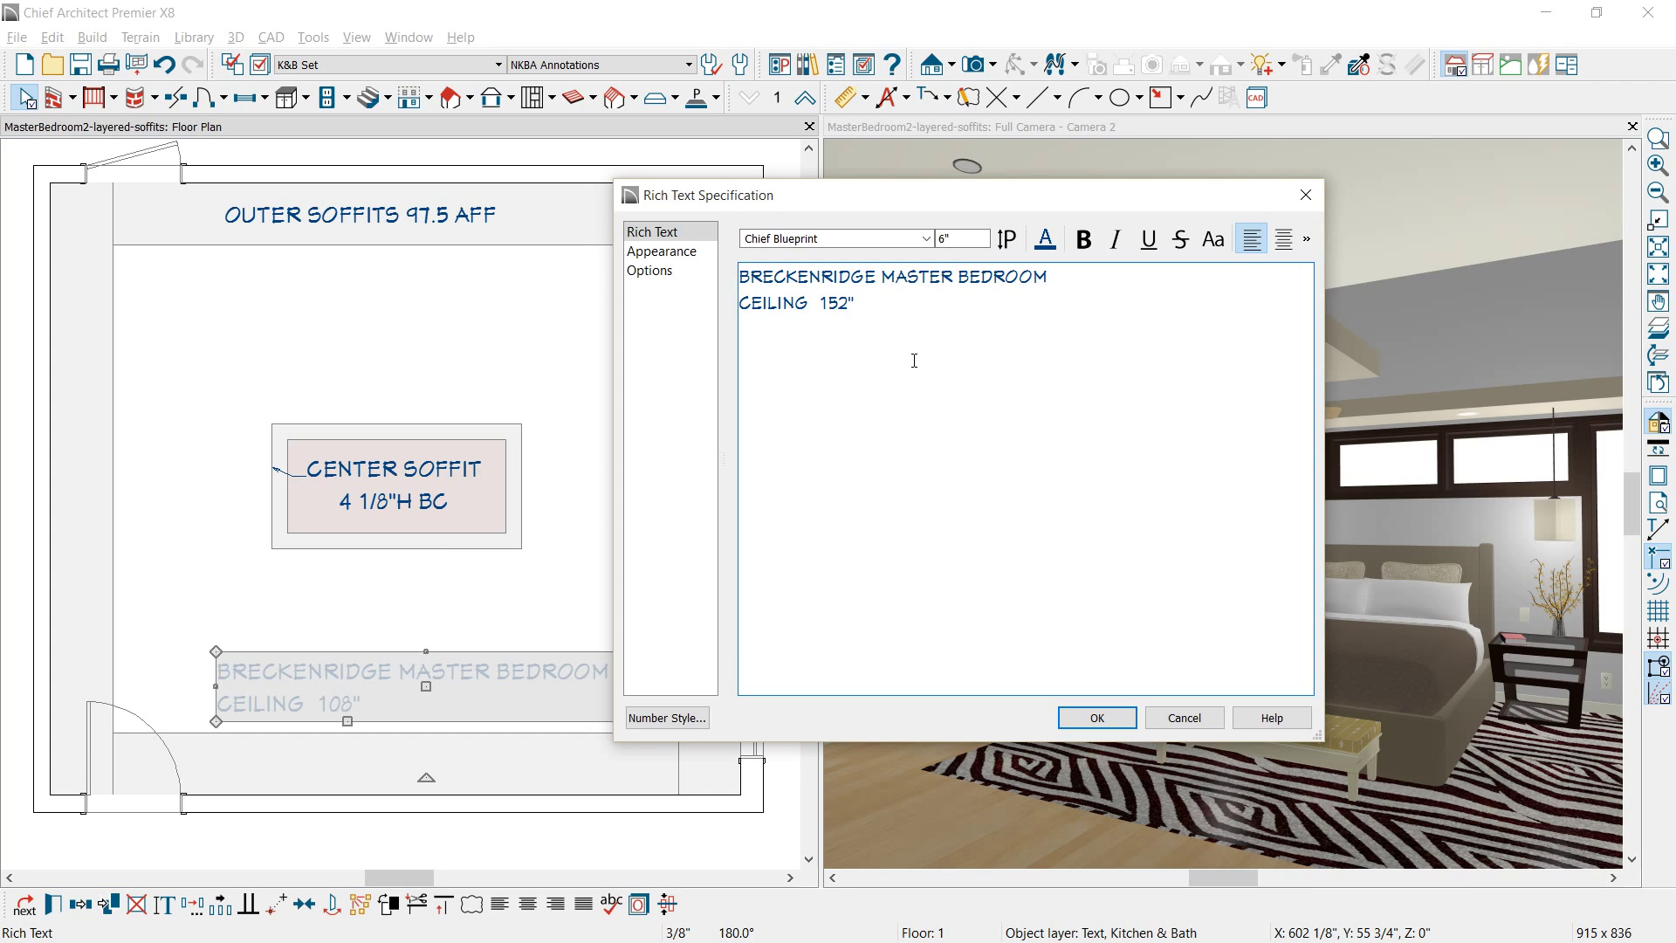
{"action": "left_click", "coordinate": [1097, 718]}
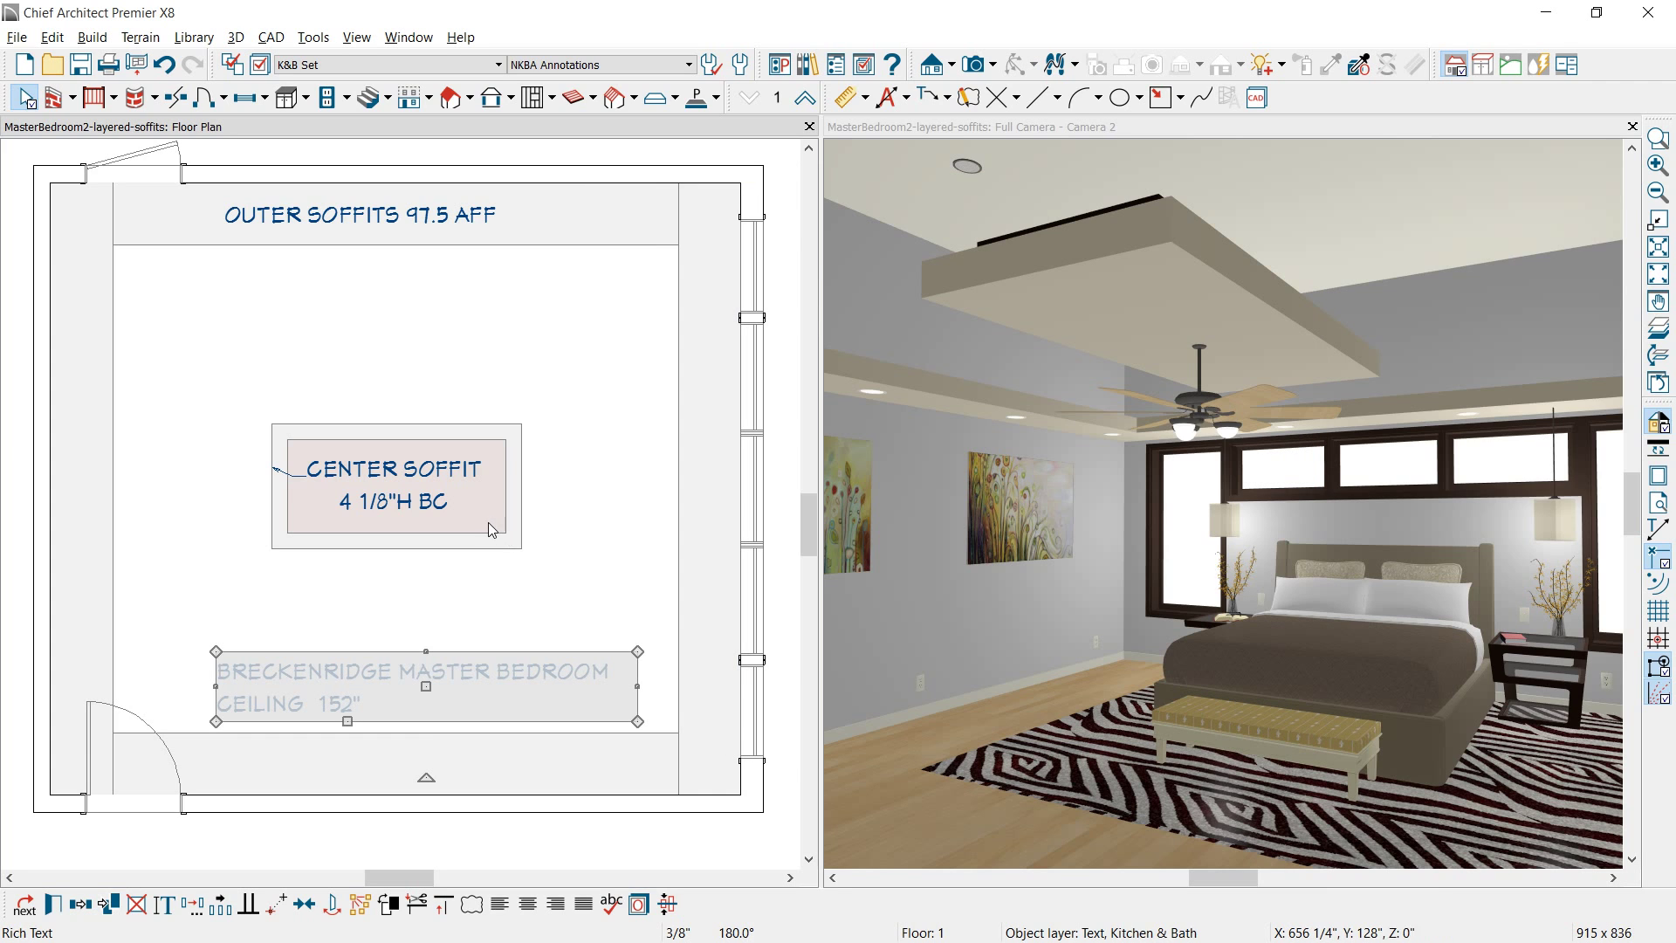
- Move both stacked central soffits up together by 44 inches
{"action": "left_click", "coordinate": [488, 522]}
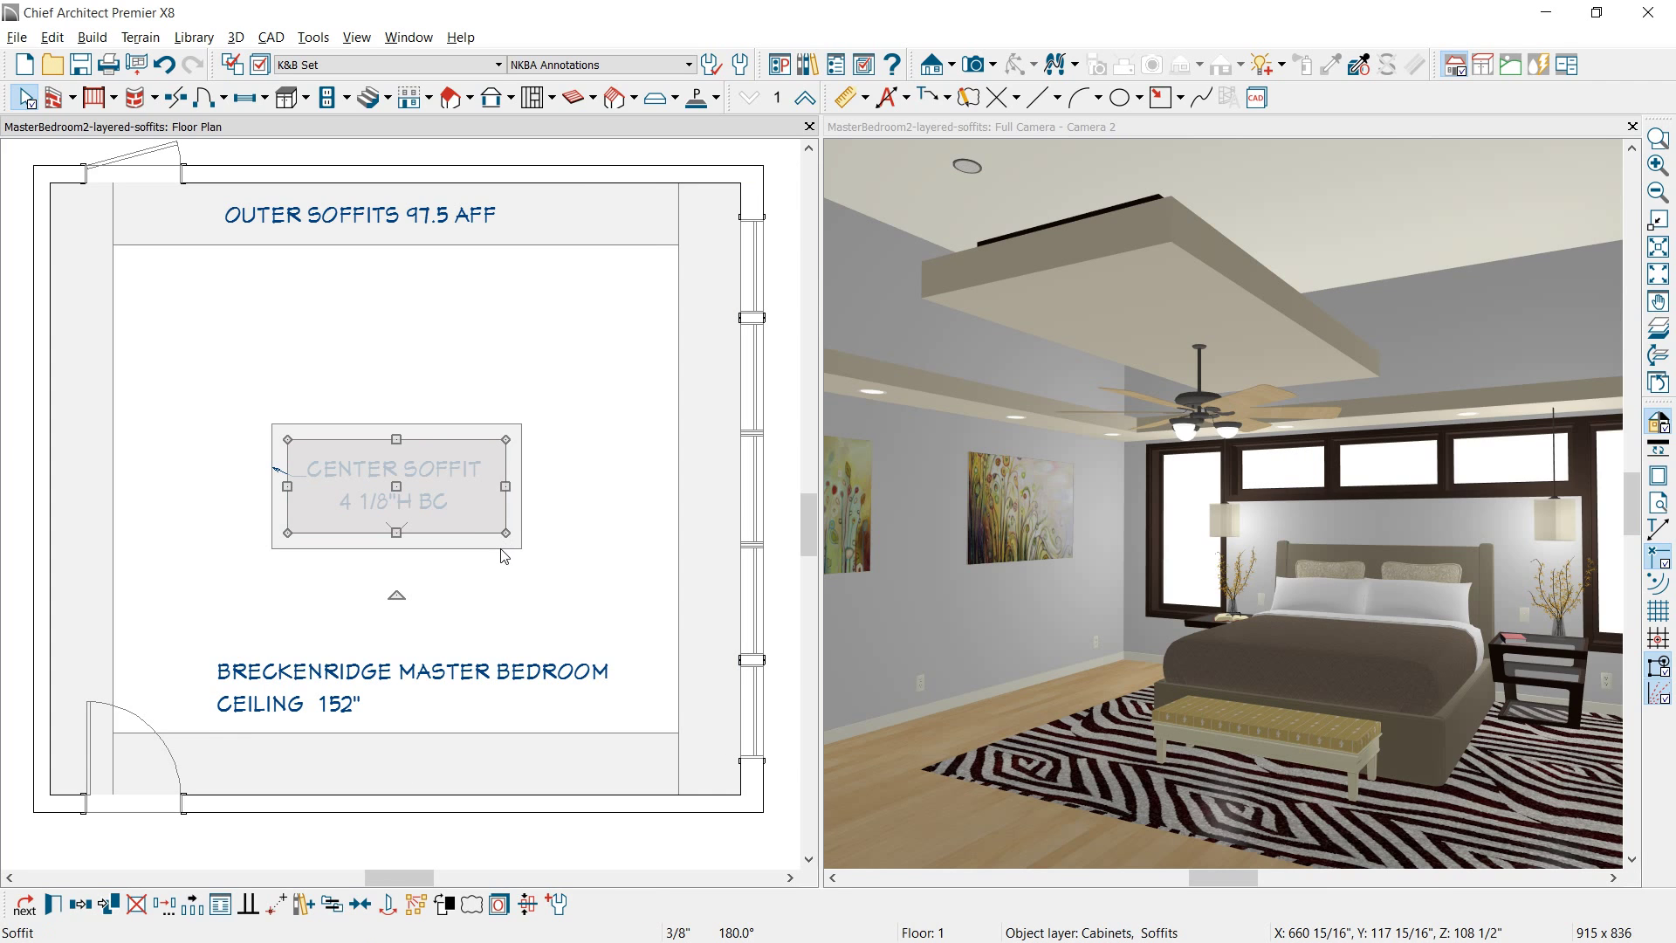
{"action": "left_click", "coordinate": [510, 556]}
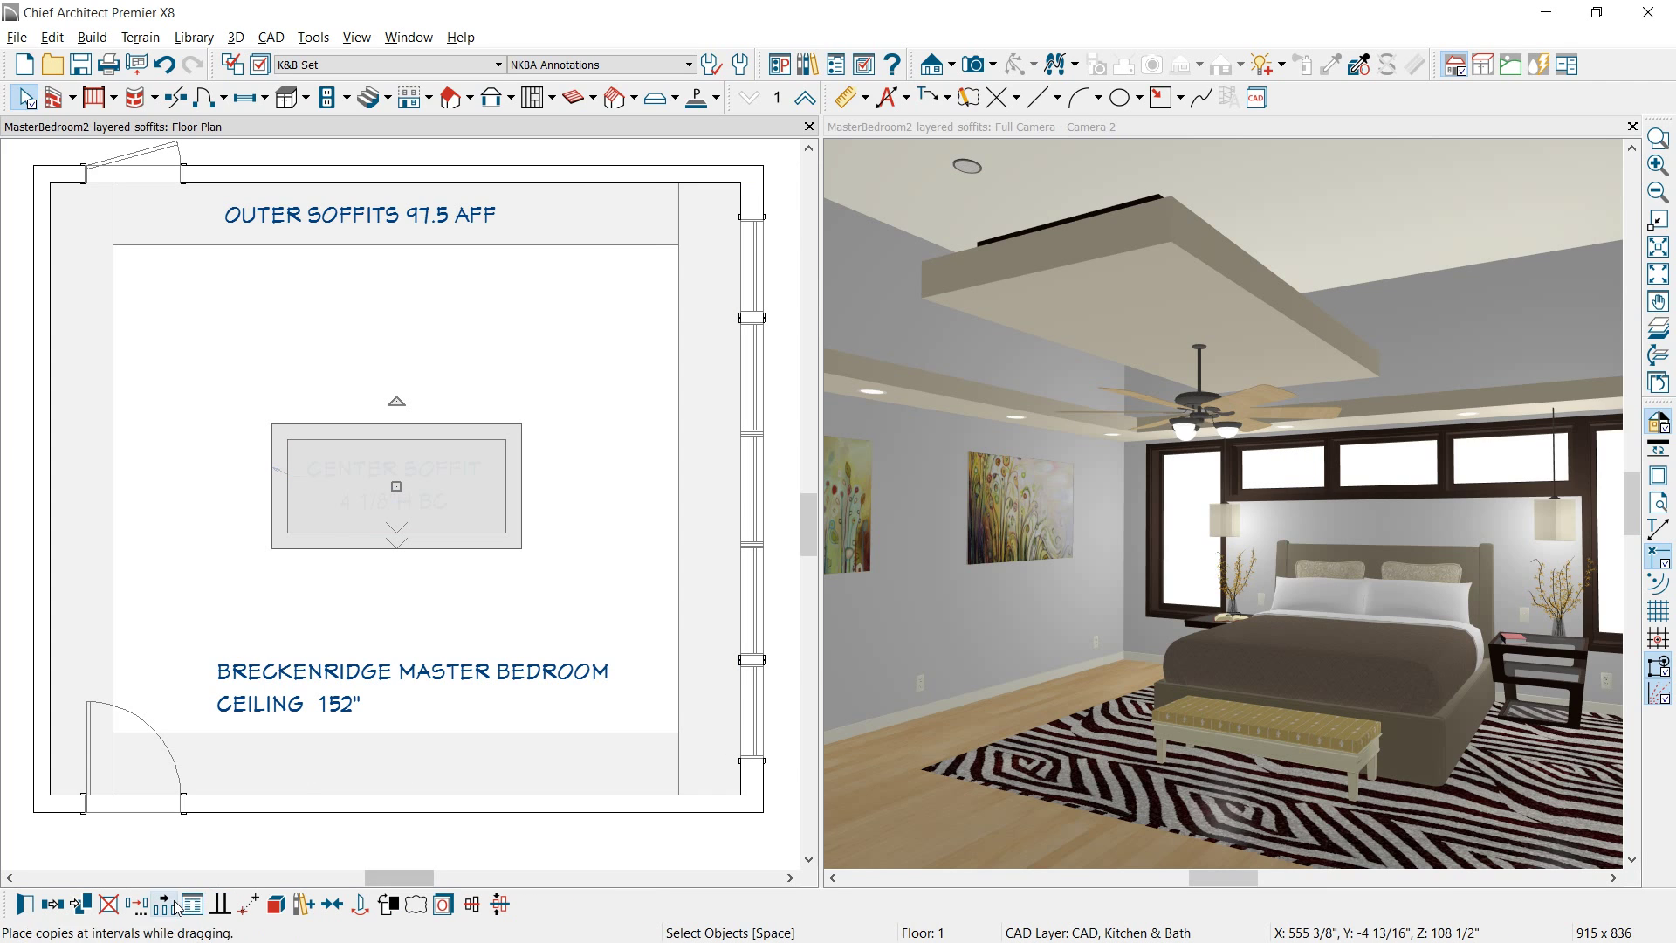
{"action": "left_click", "coordinate": [137, 905]}
{"action": "key", "text": "Tab"}
{"action": "key", "text": "Tab"}
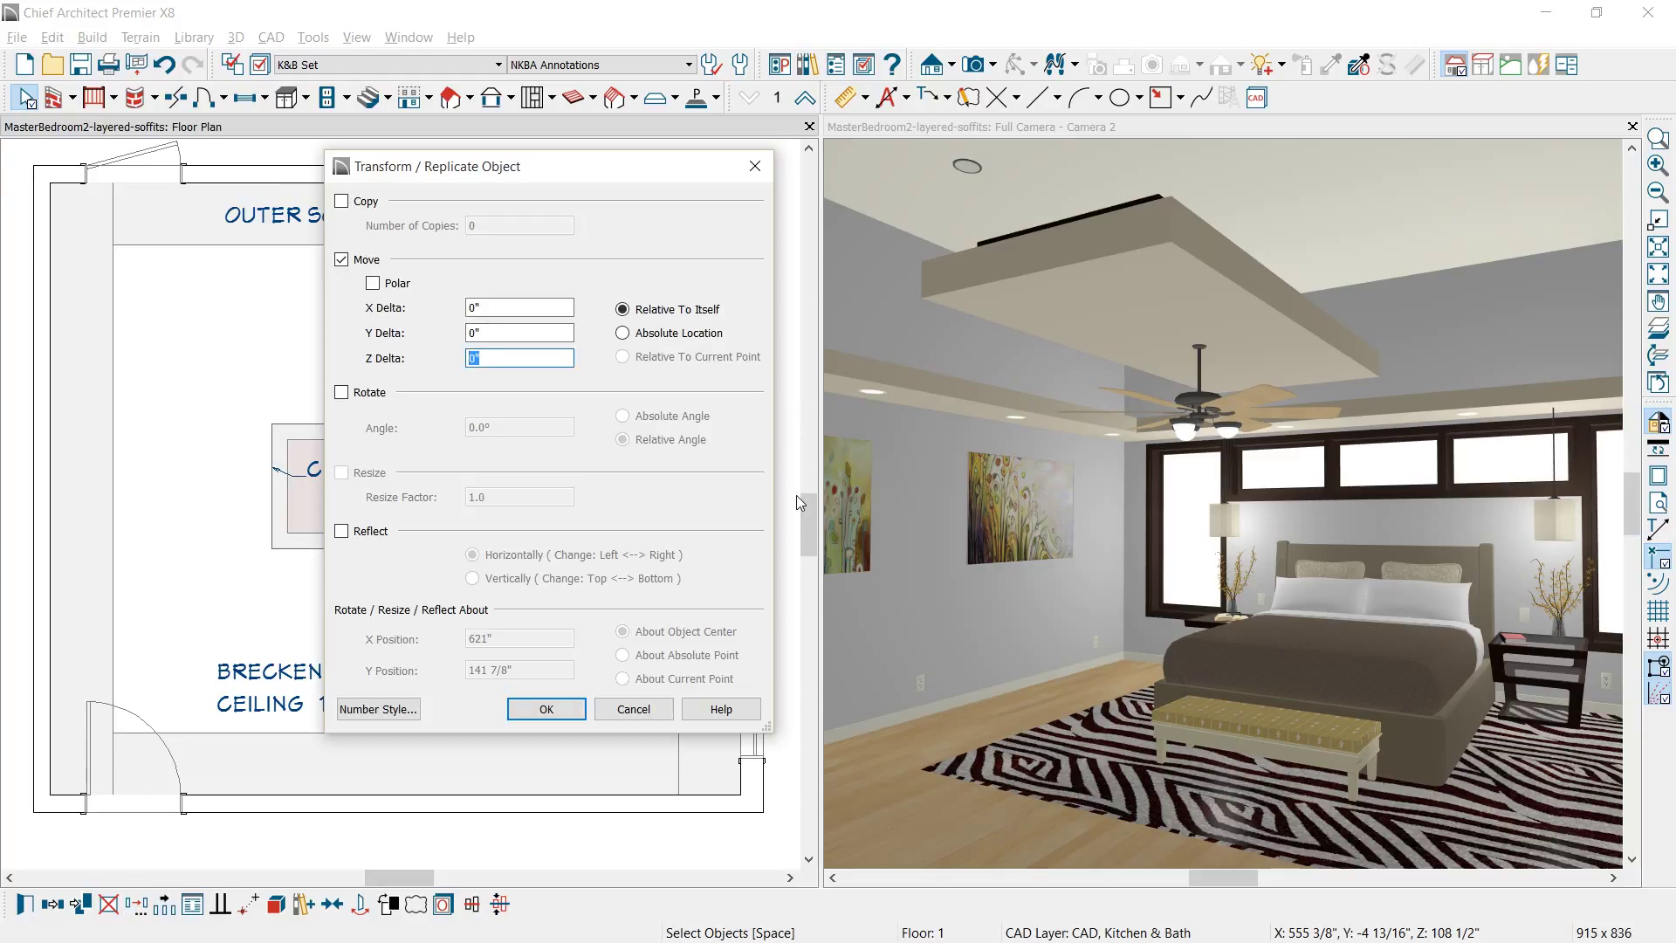
{"action": "type", "text": "+44"}
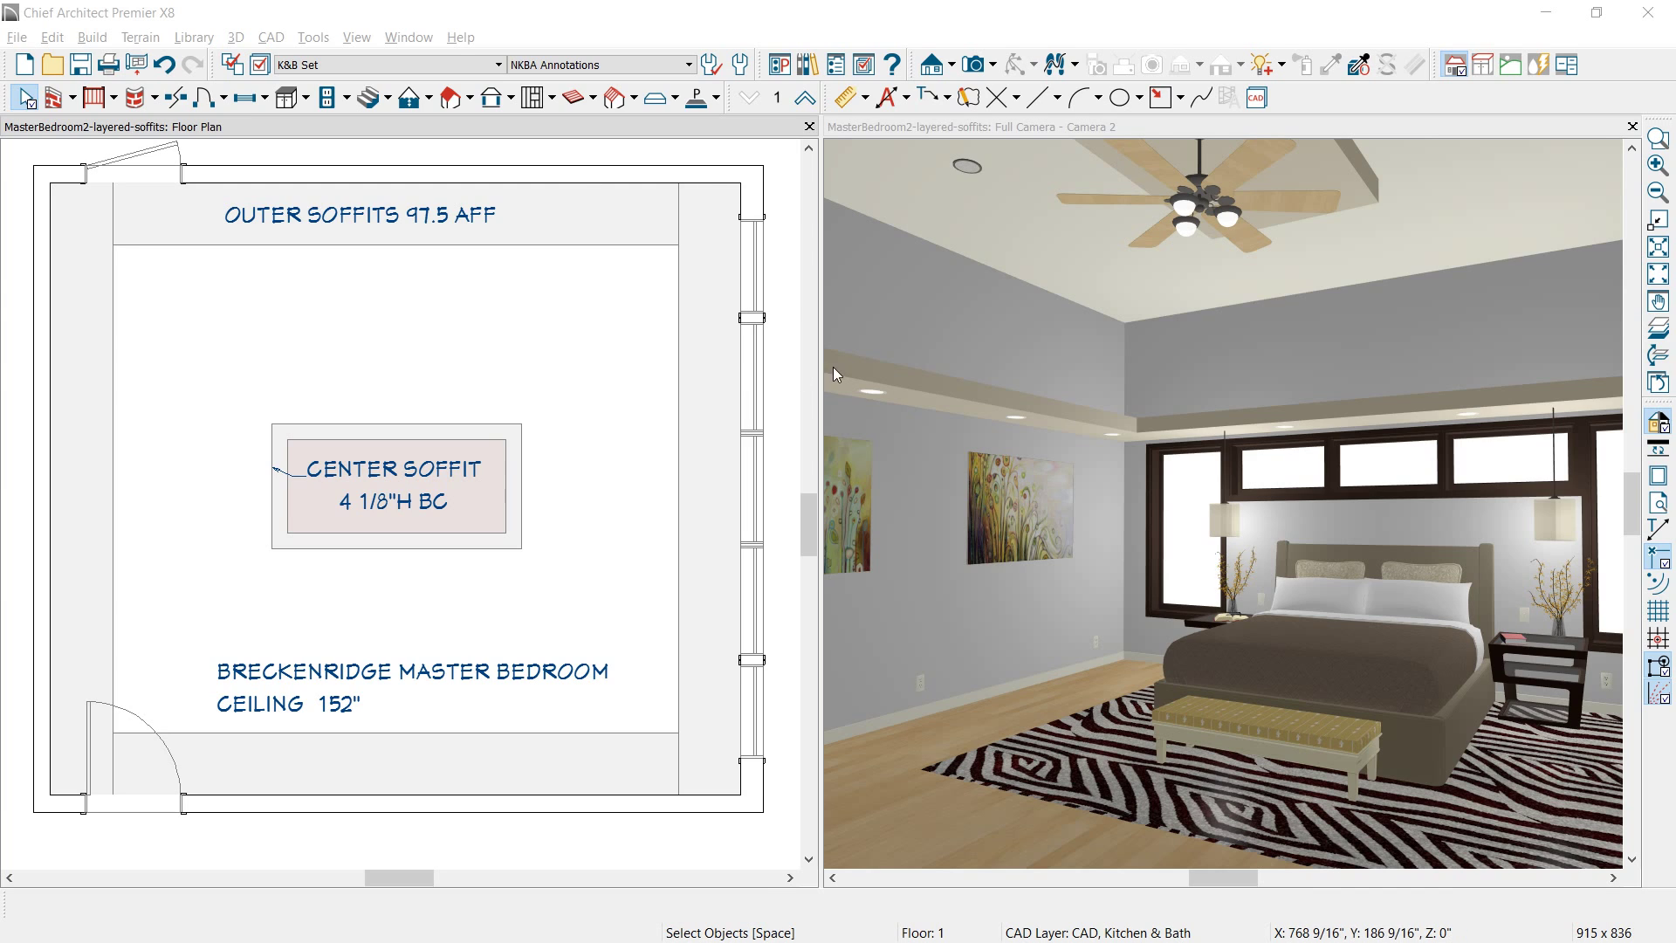
- Draw a rectangular polyline solid covering the whole bedroom, from the upper-left to the lower-right inner wall corner
{"action": "left_click", "coordinate": [718, 98]}
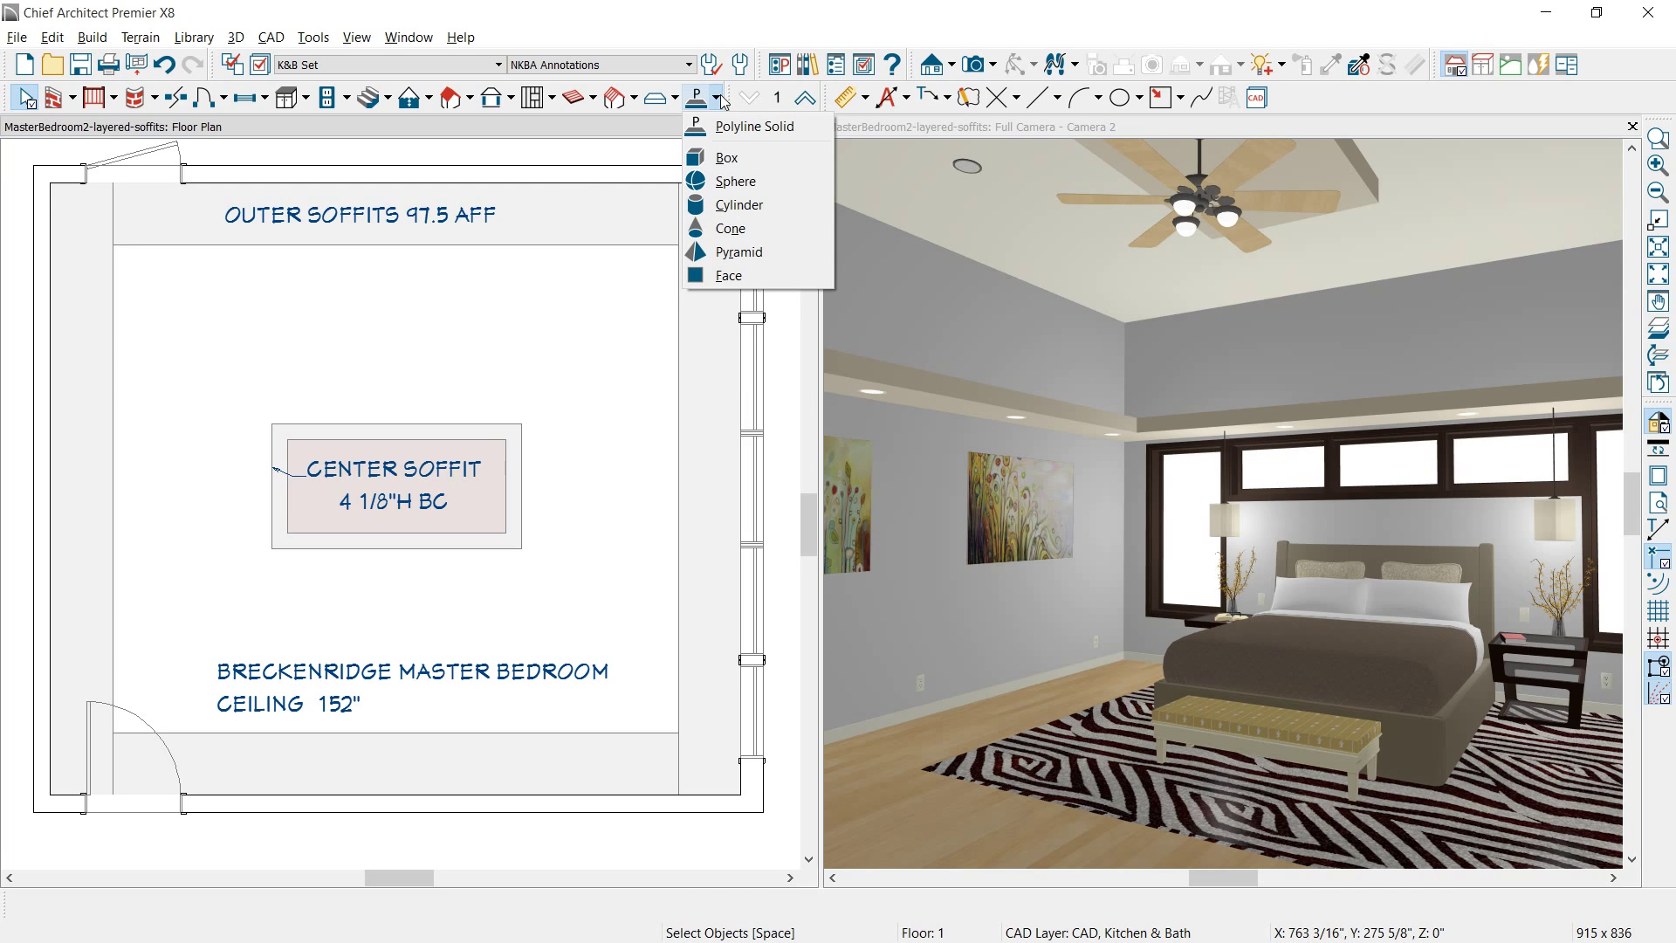
{"action": "left_click", "coordinate": [731, 128]}
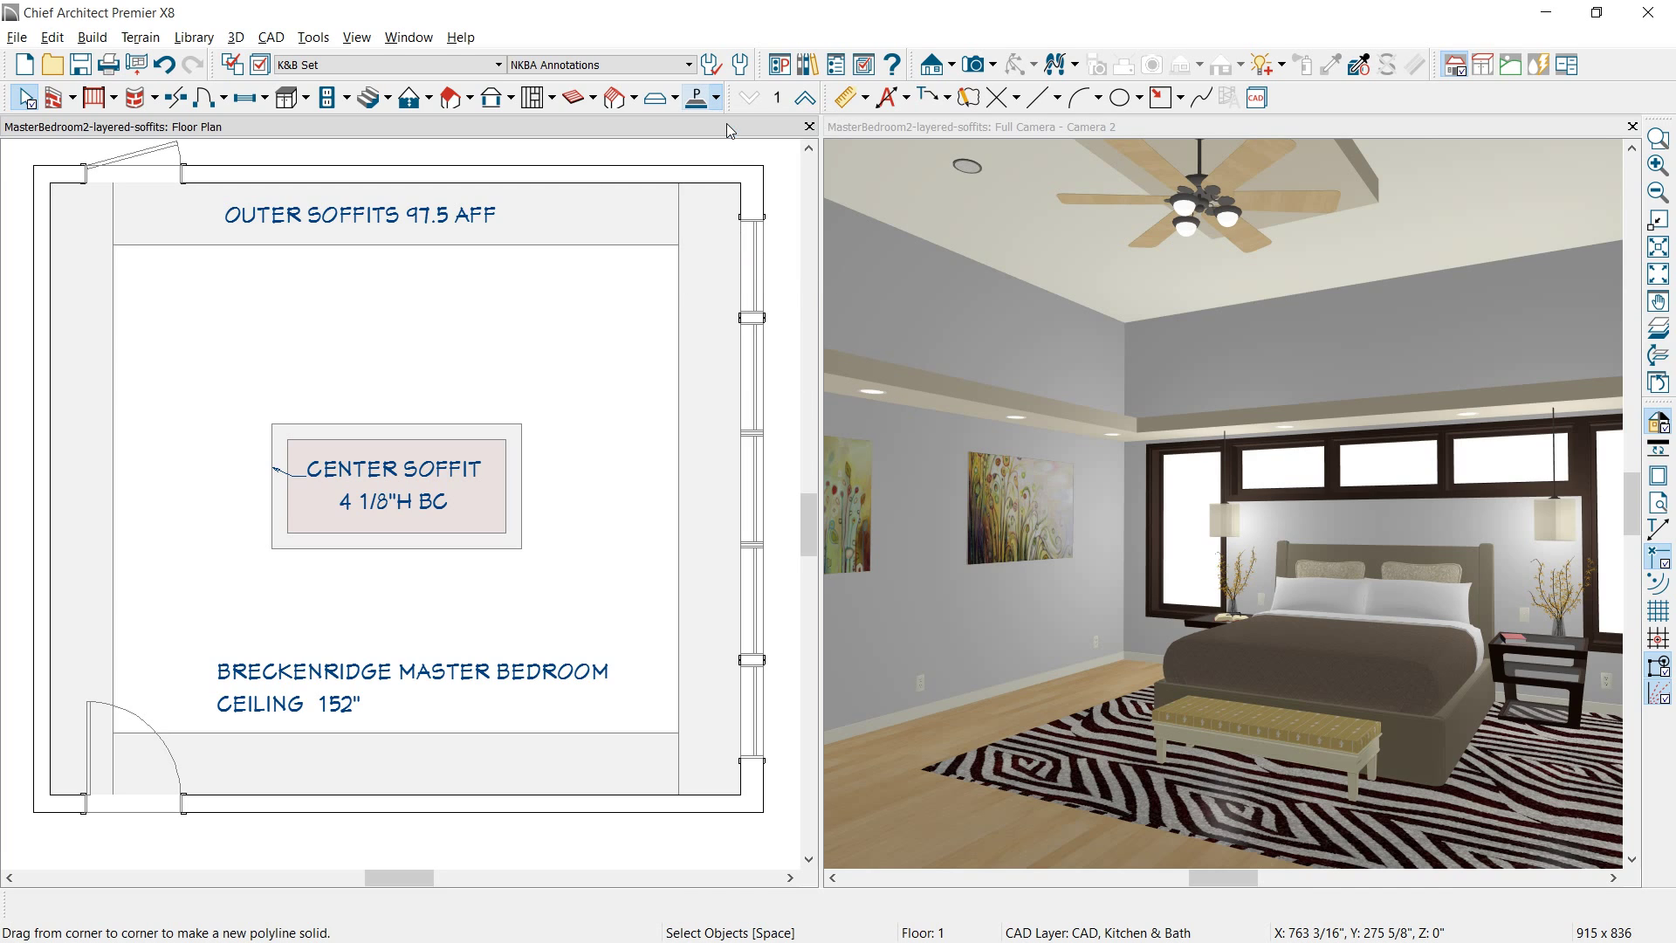
{"action": "left_click_drag", "start_coordinate": [48, 182], "coordinate": [737, 794]}
{"action": "left_click", "coordinate": [736, 795]}
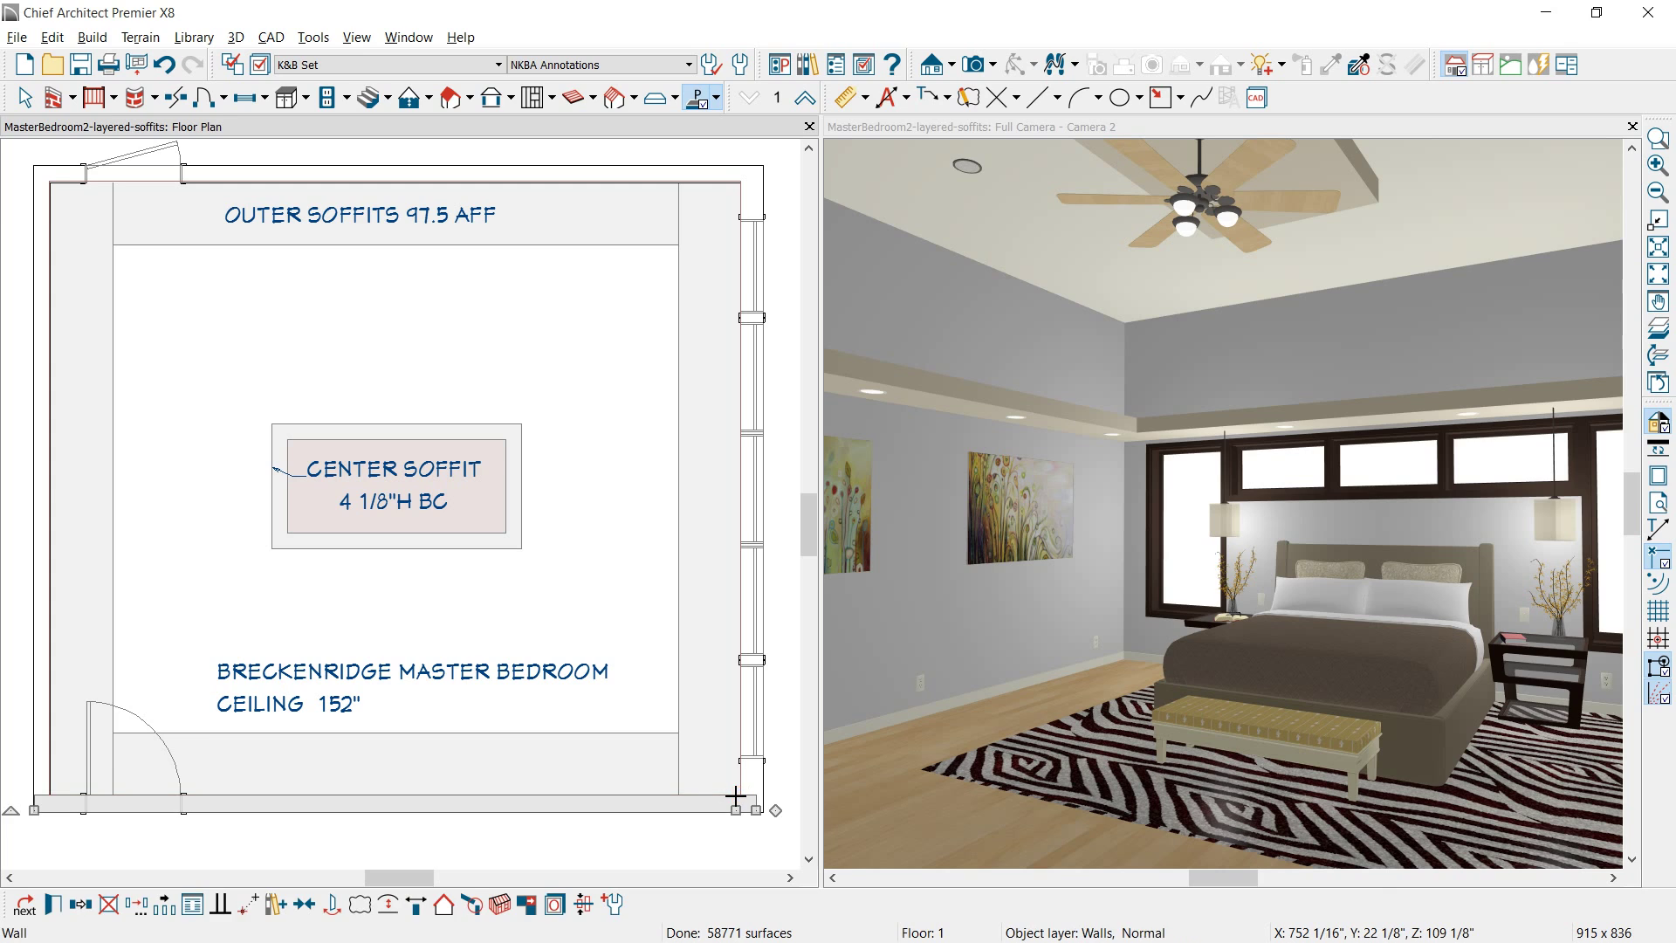
- Set the room-wide polyline solid's thickness to 6" and its floor-to-bottom height to 109.5"
{"action": "left_click", "coordinate": [736, 795]}
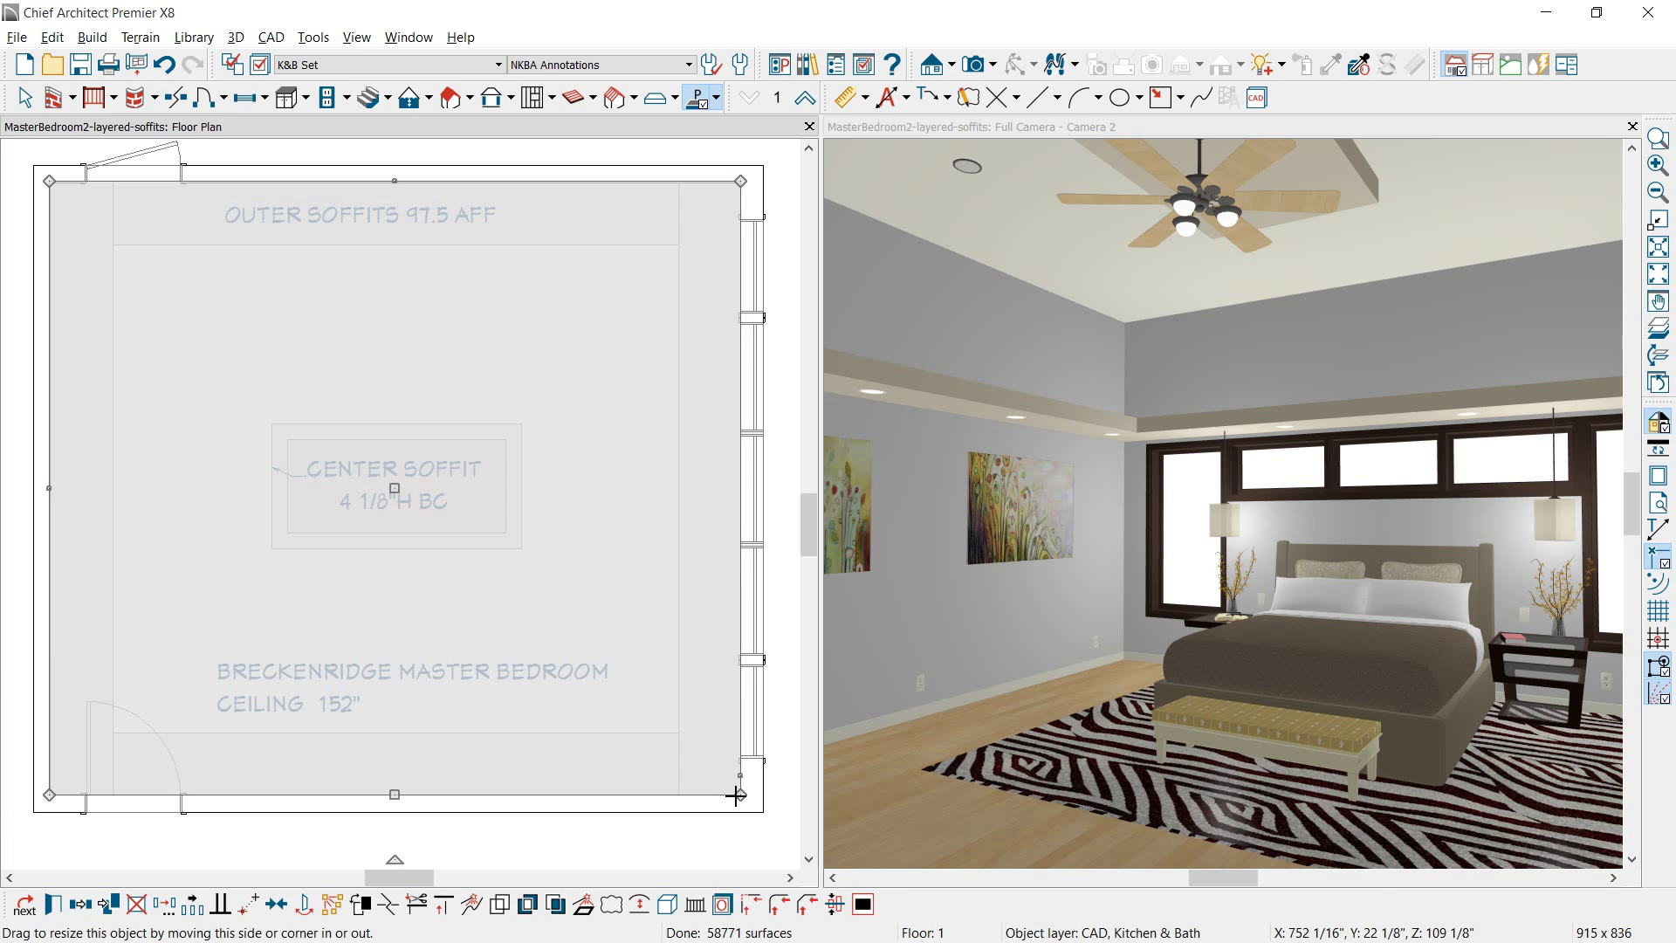
{"action": "double_click", "coordinate": [735, 796]}
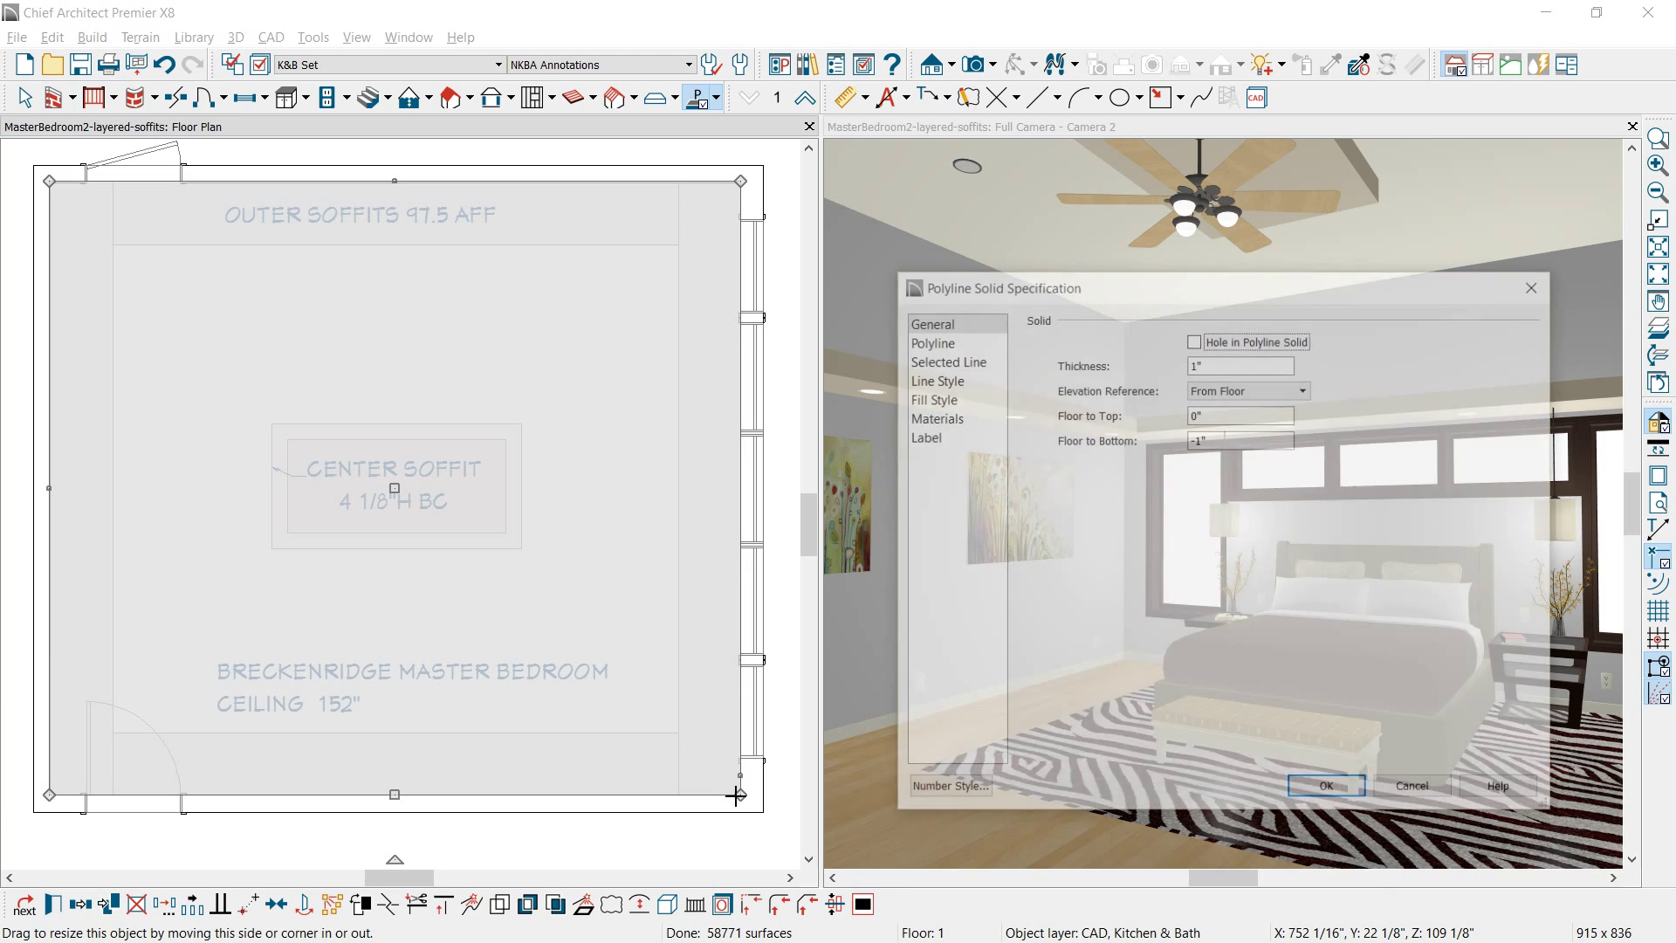
{"action": "left_click_drag", "start_coordinate": [1223, 361], "coordinate": [1182, 365]}
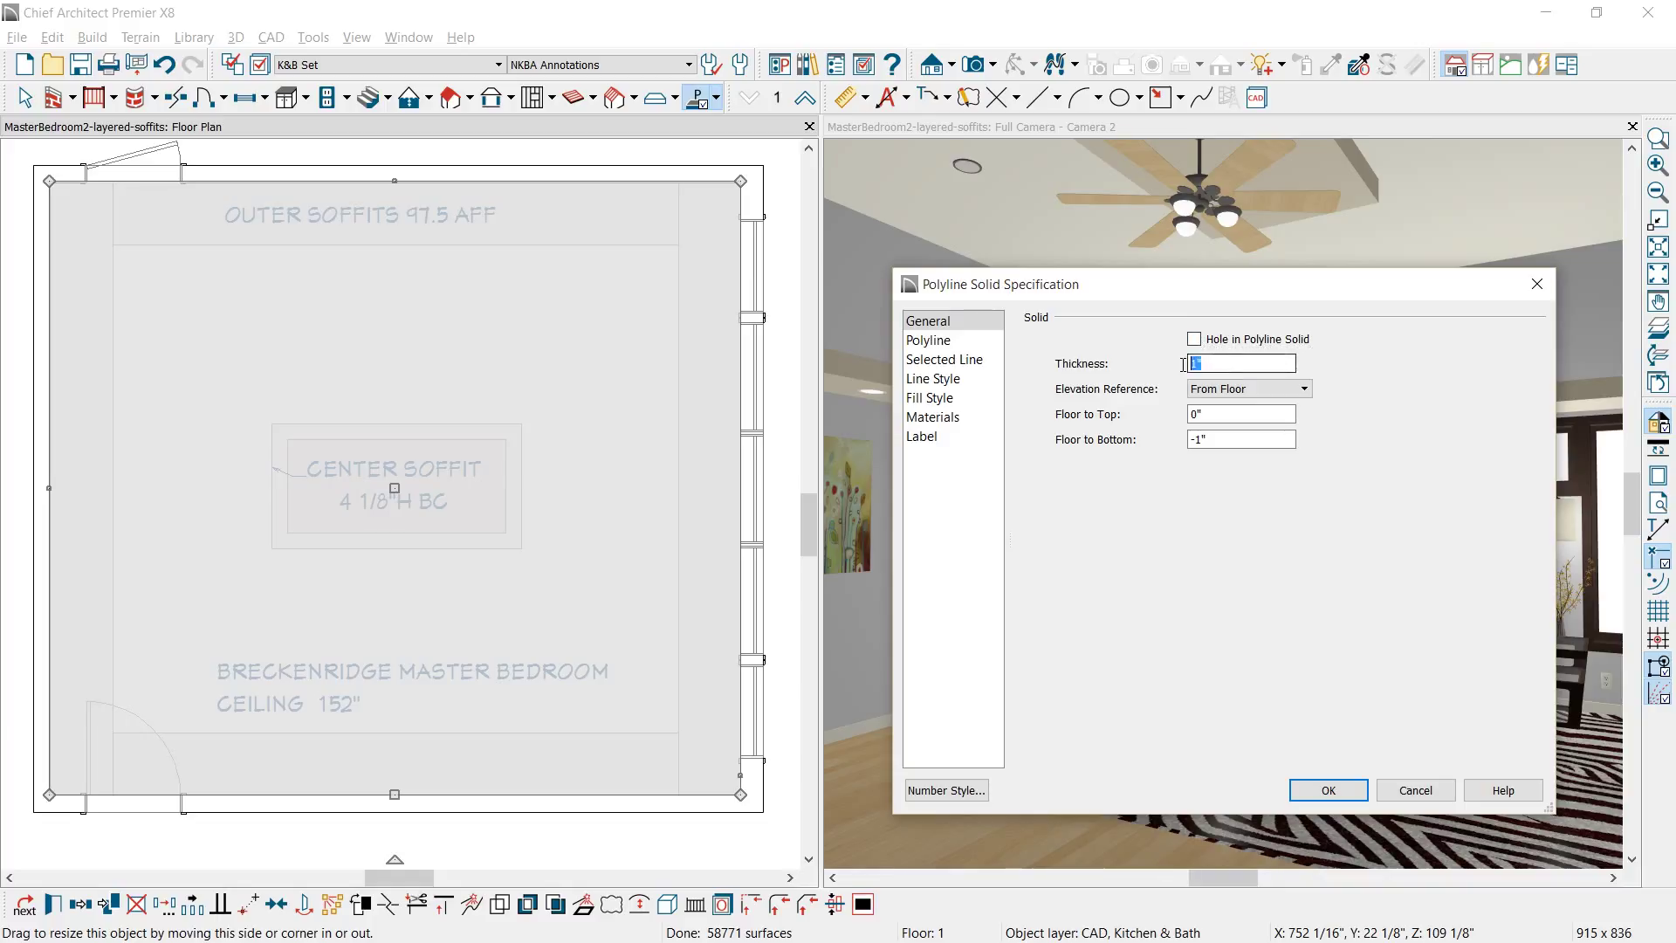
{"action": "type", "text": "6"}
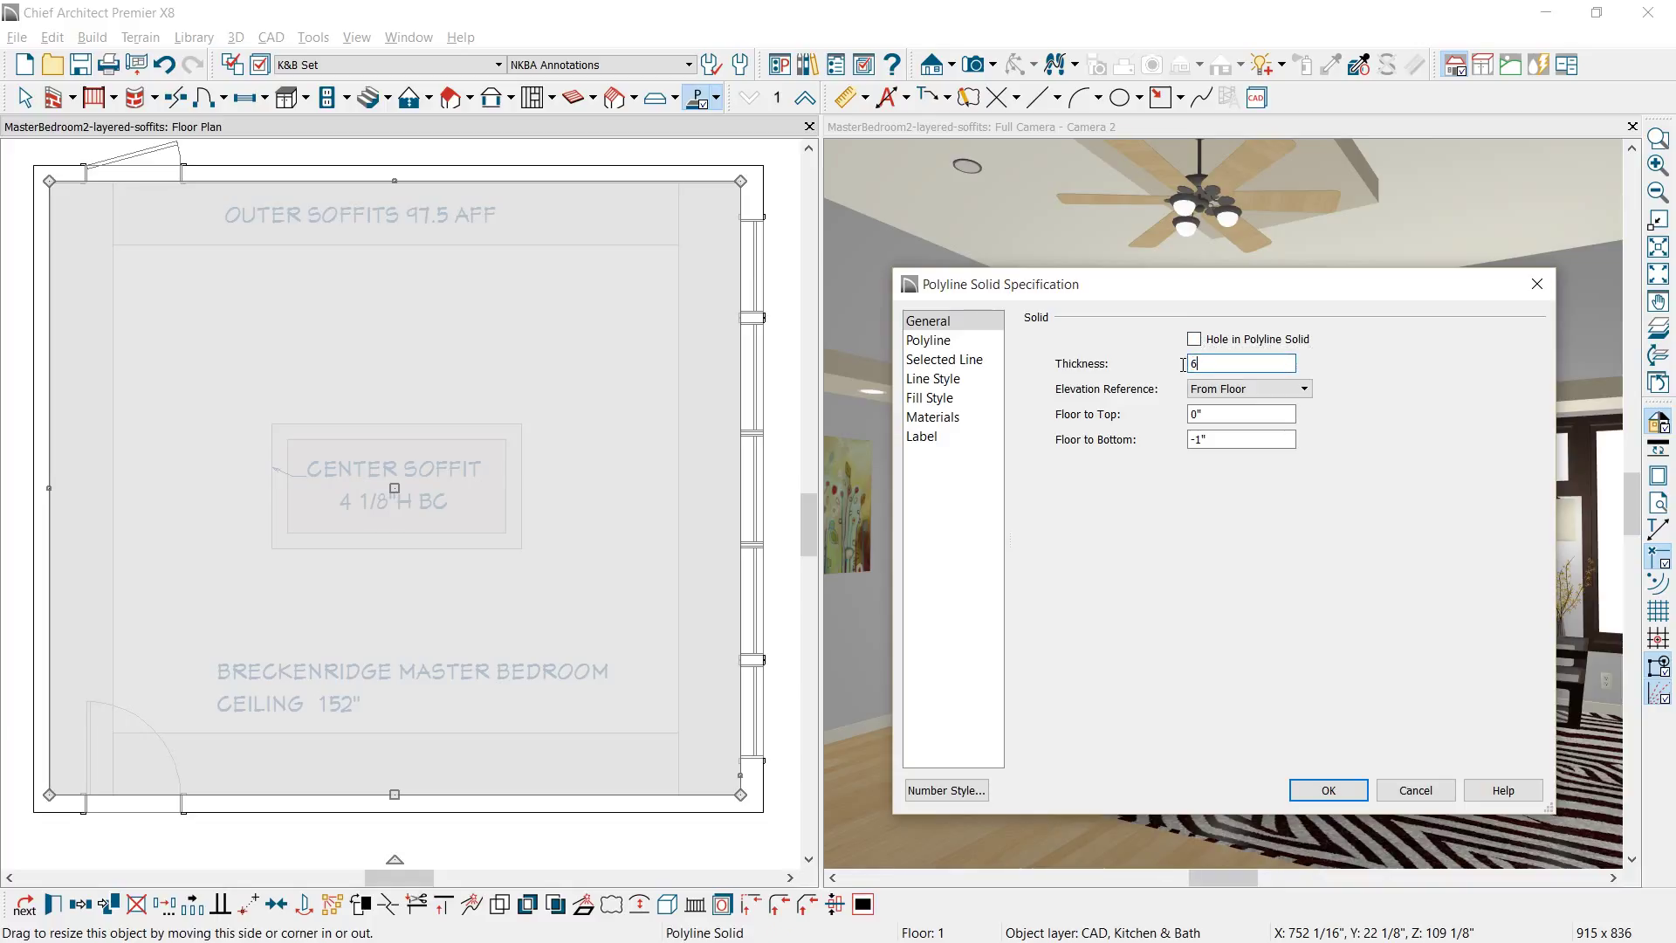
{"action": "left_click", "coordinate": [1220, 438]}
{"action": "left_click_drag", "start_coordinate": [1220, 439], "coordinate": [1184, 445]}
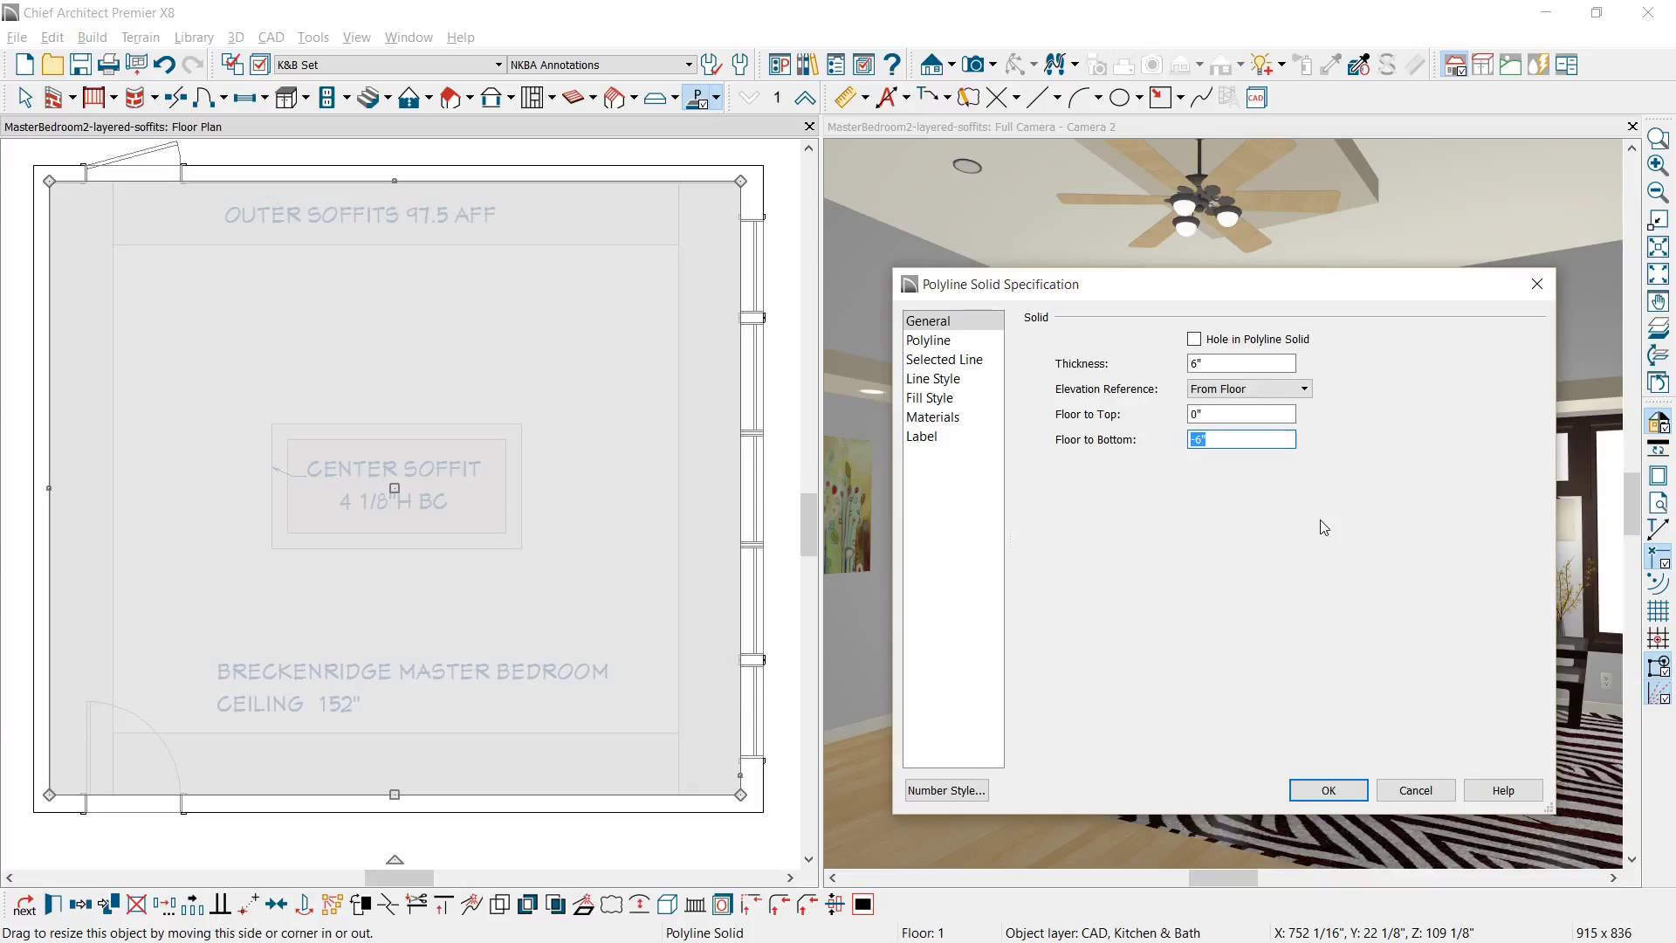
{"action": "type", "text": "109.5"}
{"action": "left_click", "coordinate": [1330, 790]}
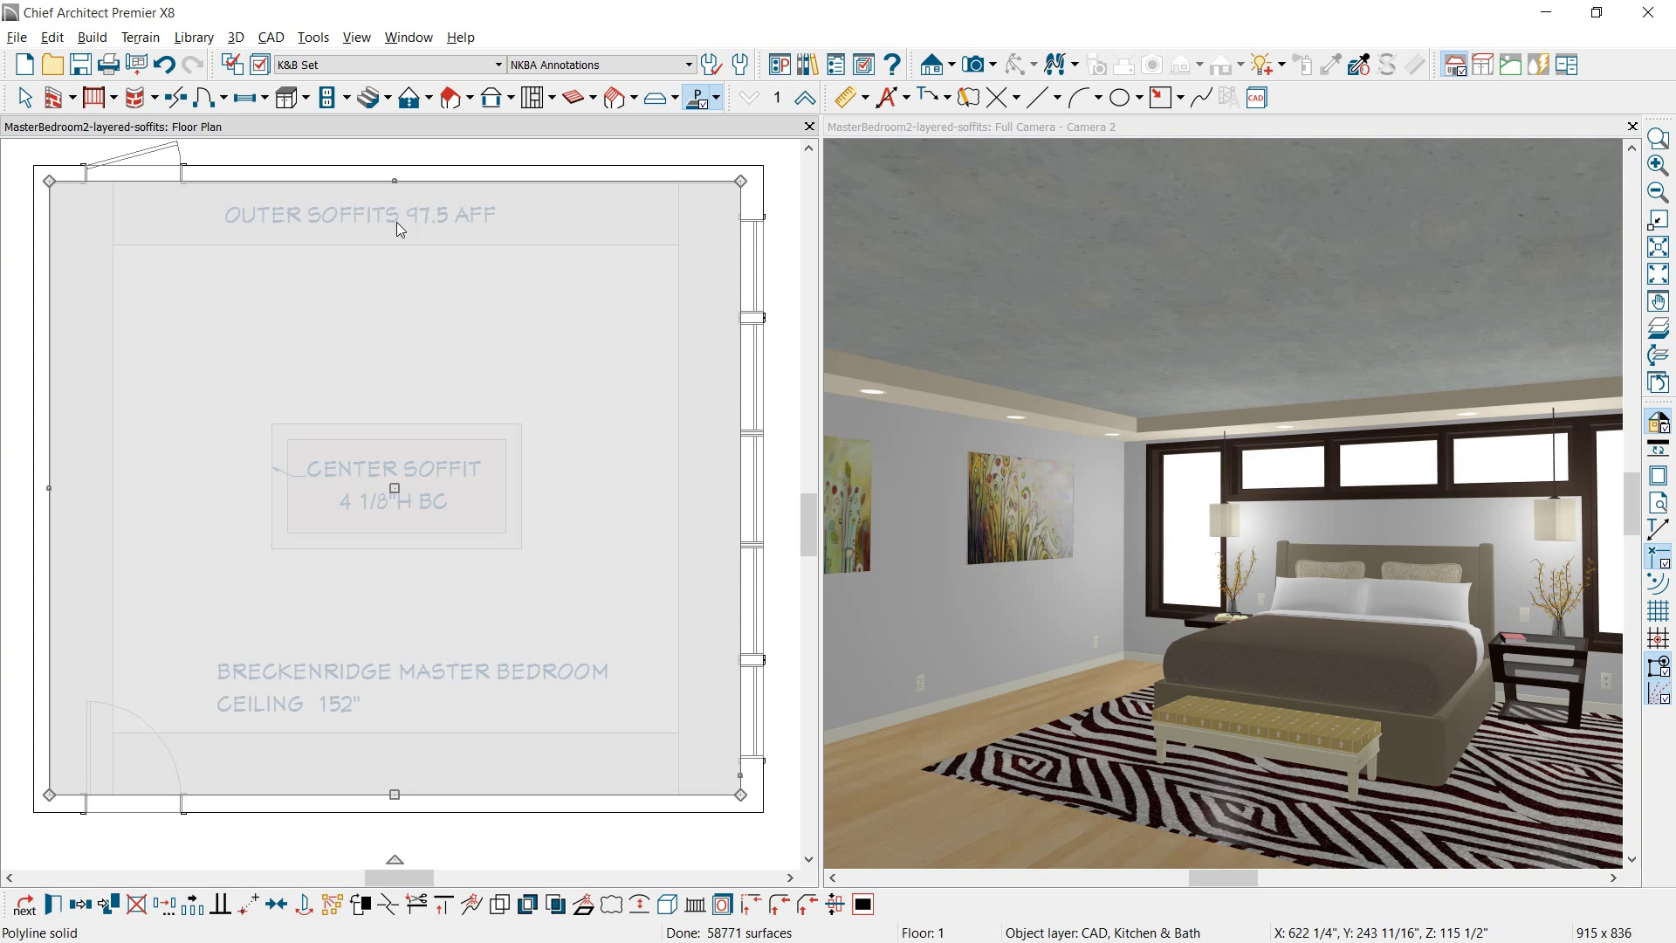
- Cut a hole in the solid using an in-place copy shrunk to the outer soffits' inner edges
{"action": "left_click", "coordinate": [378, 207]}
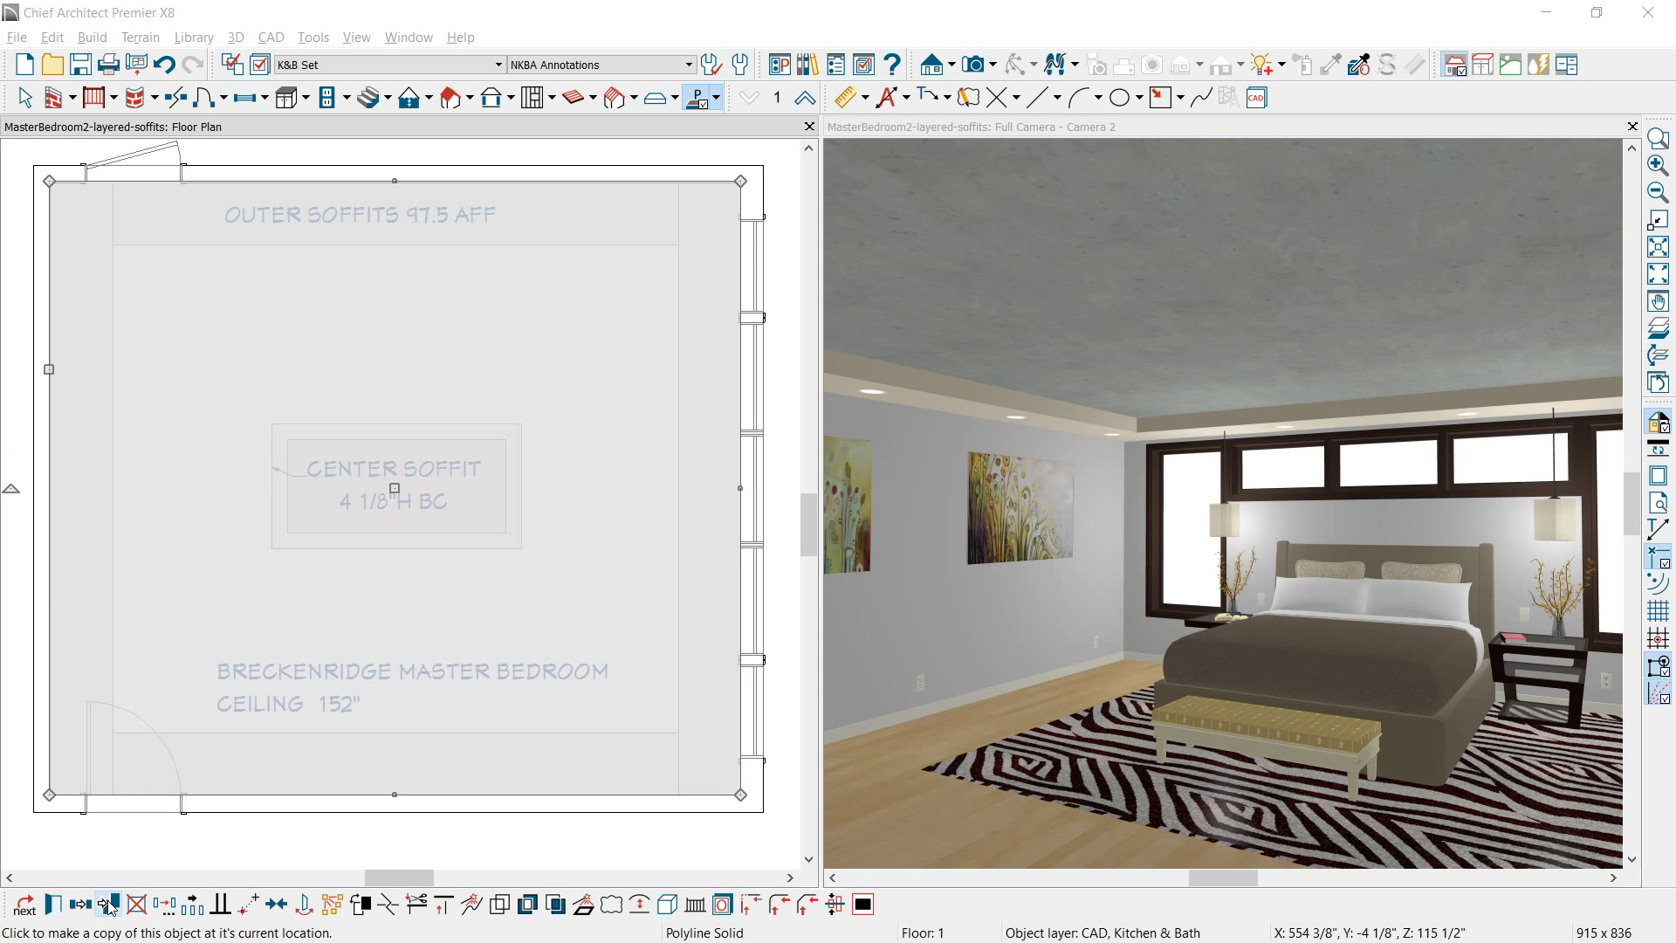
{"action": "left_click", "coordinate": [108, 902]}
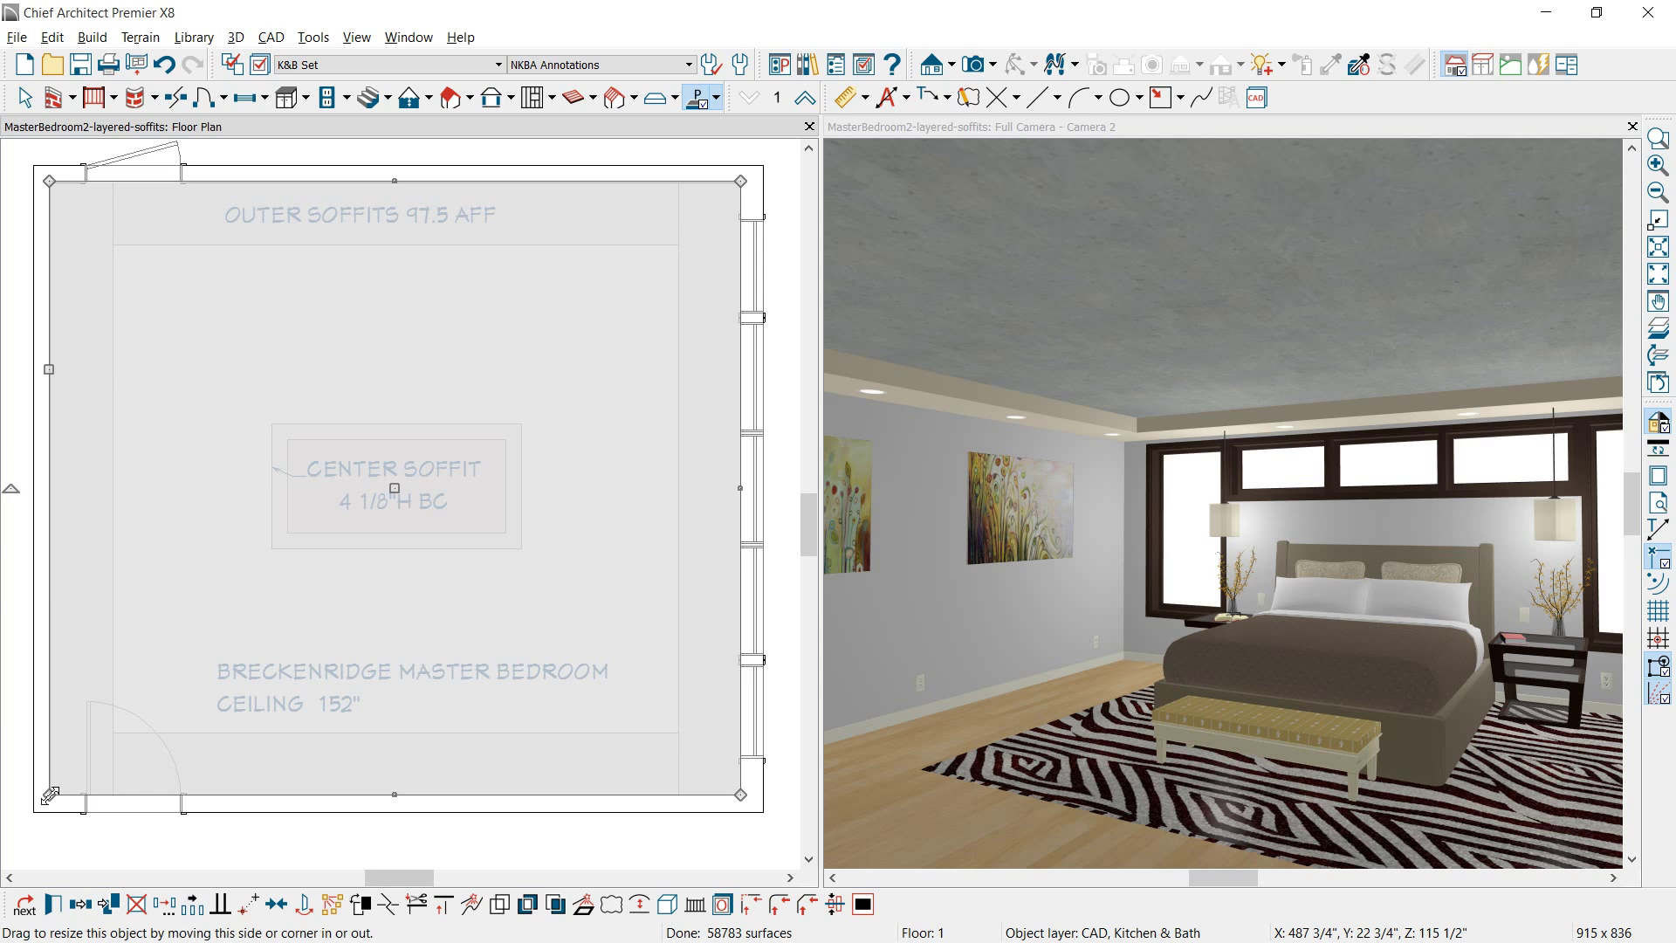
{"action": "left_click_drag", "start_coordinate": [50, 795], "coordinate": [113, 733]}
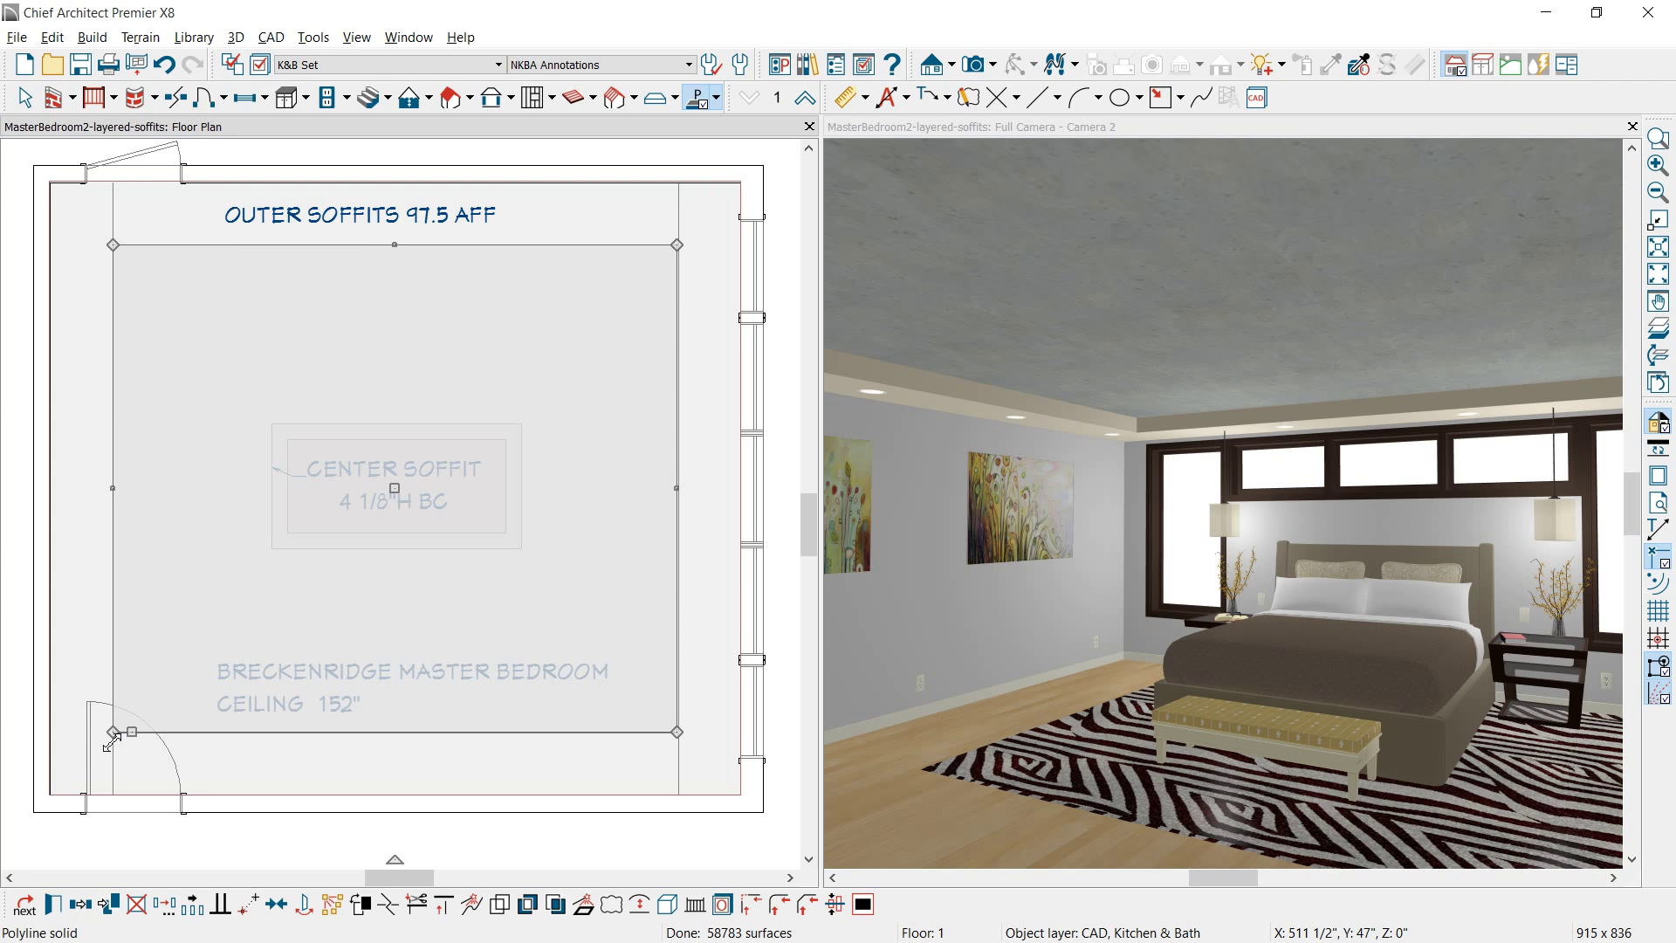
{"action": "double_click", "coordinate": [119, 751]}
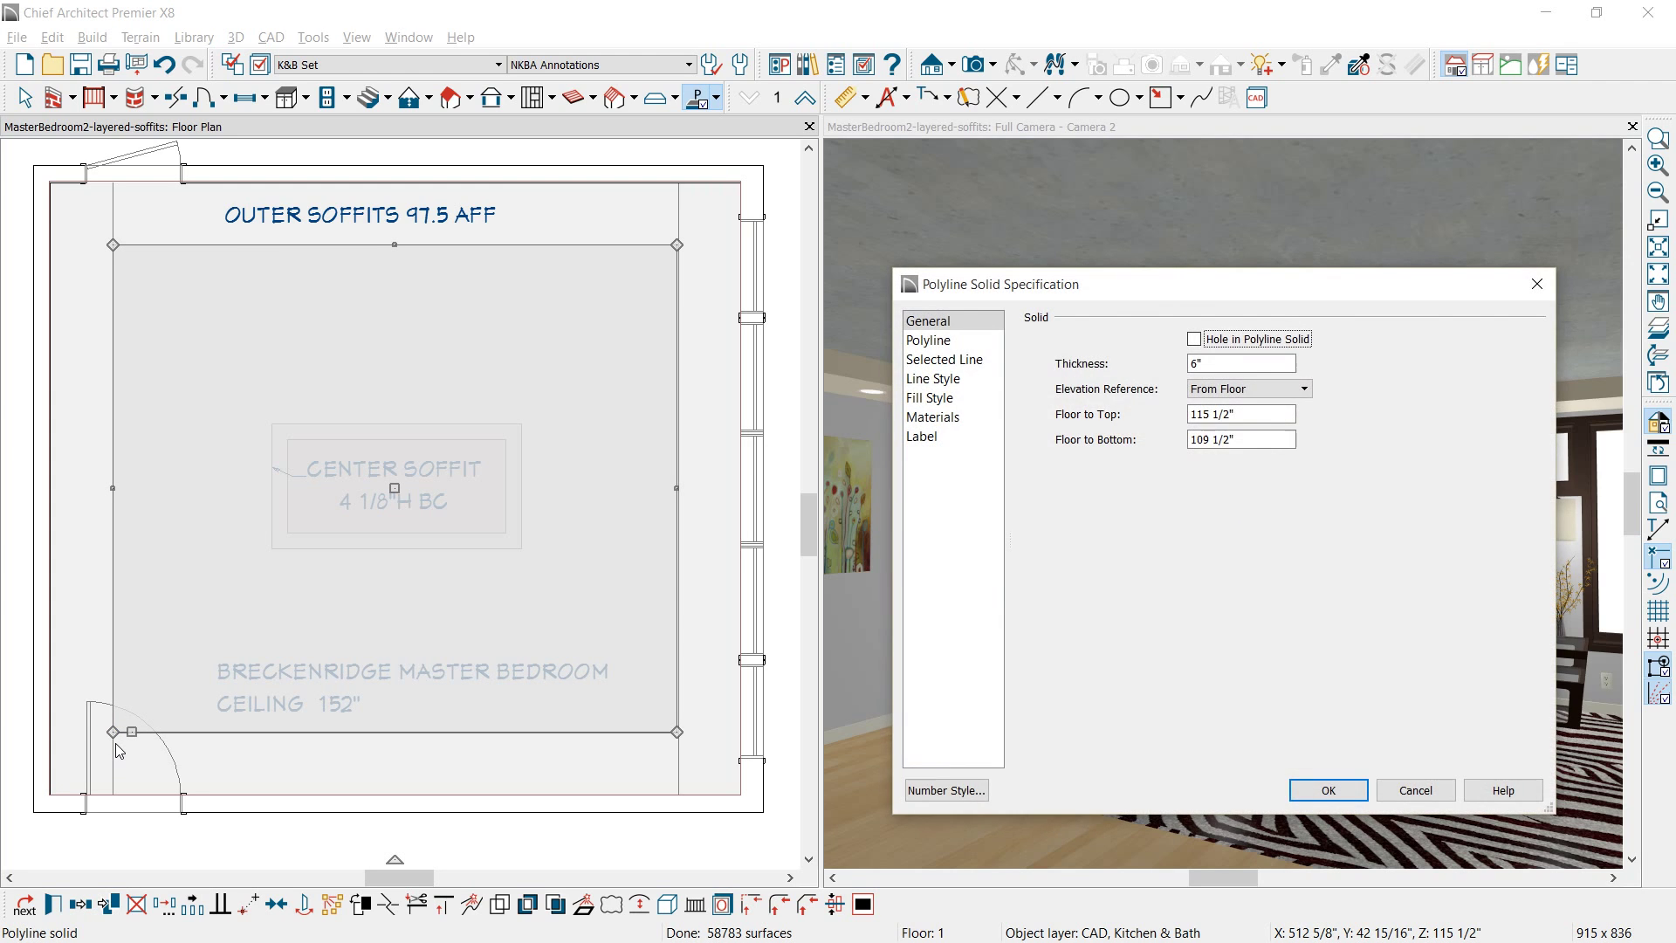
{"action": "left_click", "coordinate": [1194, 340]}
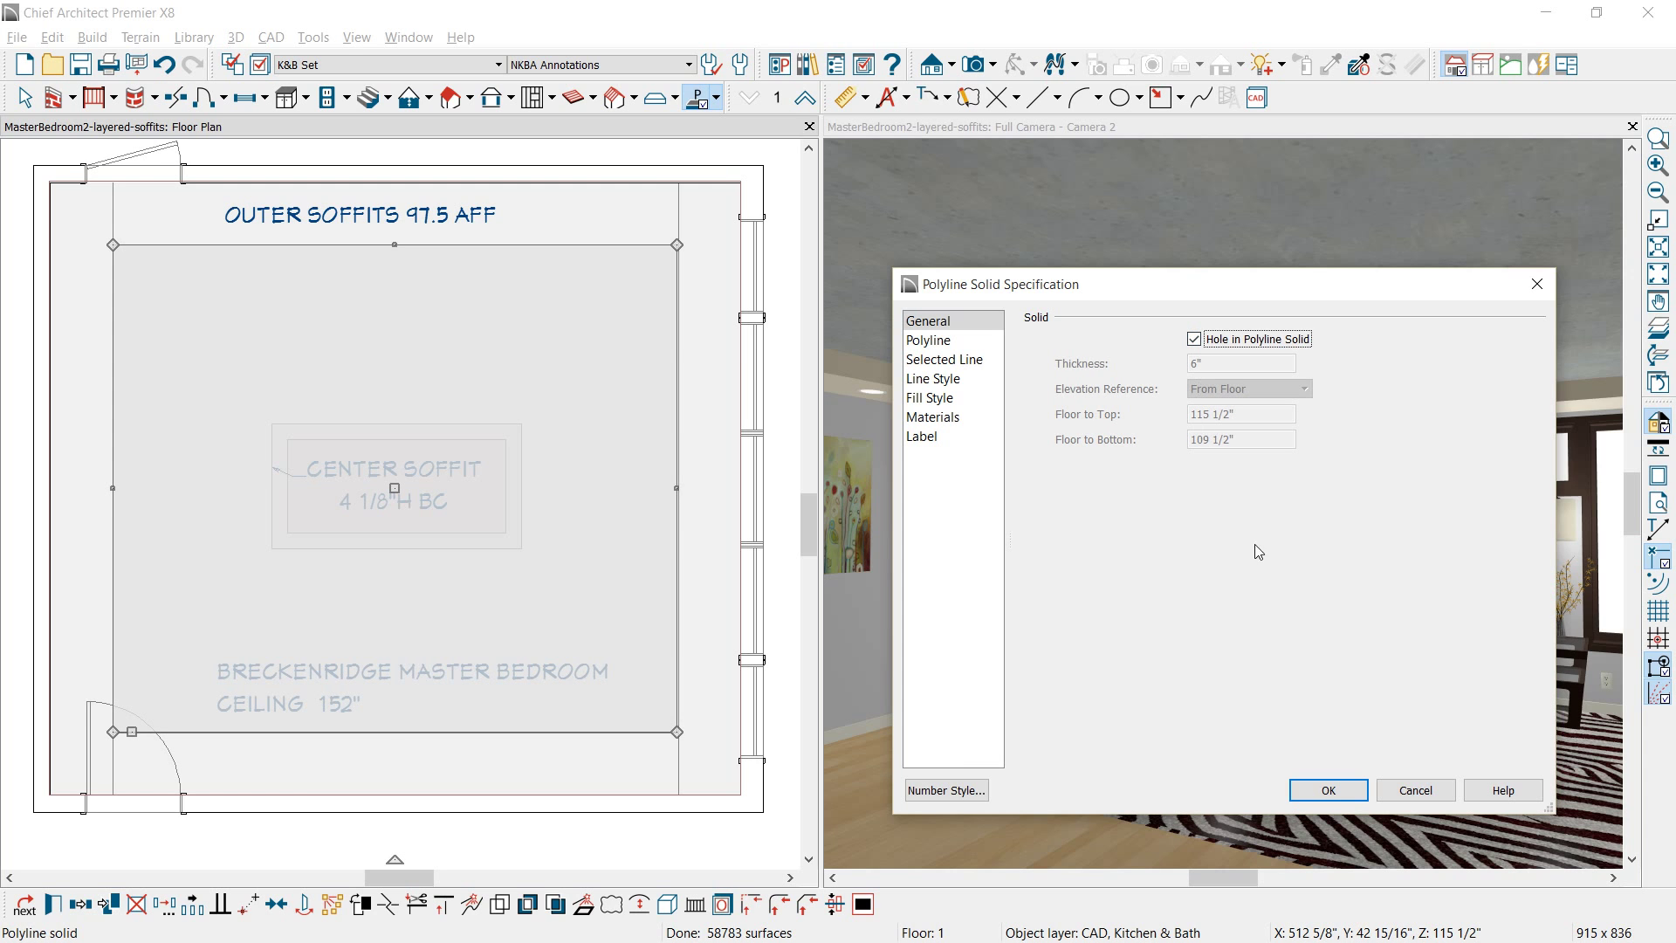
{"action": "left_click", "coordinate": [1327, 790]}
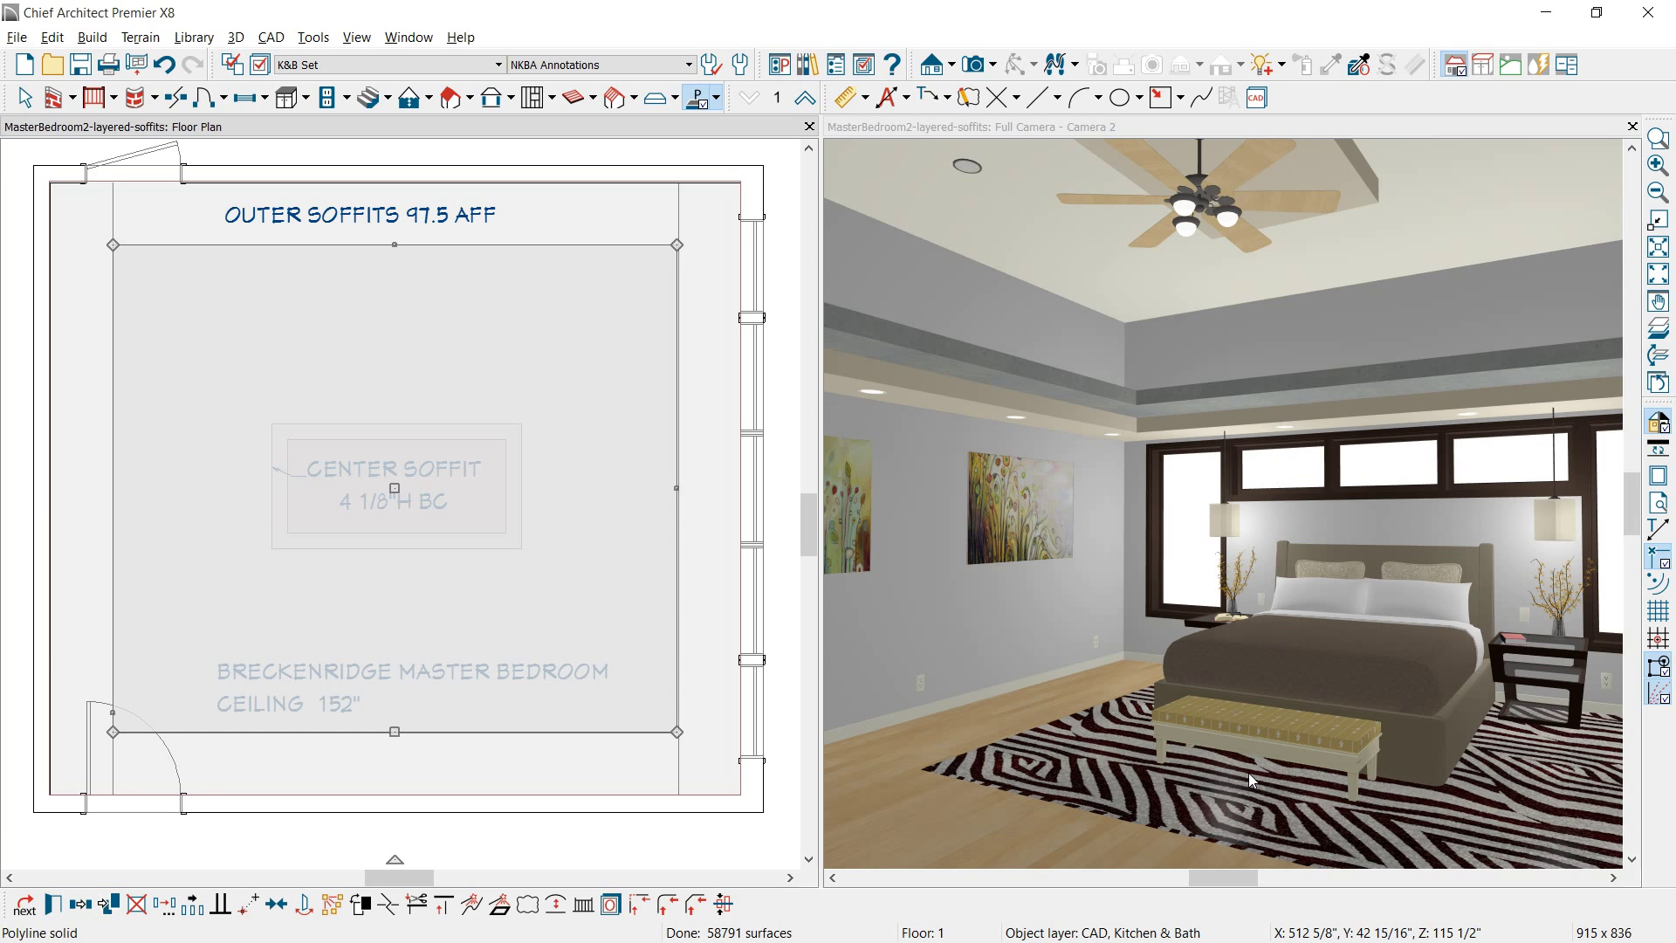
- Open a perspective floor overview and paint the polyline solid with the soffit's Drywall material
{"action": "left_click", "coordinate": [762, 125]}
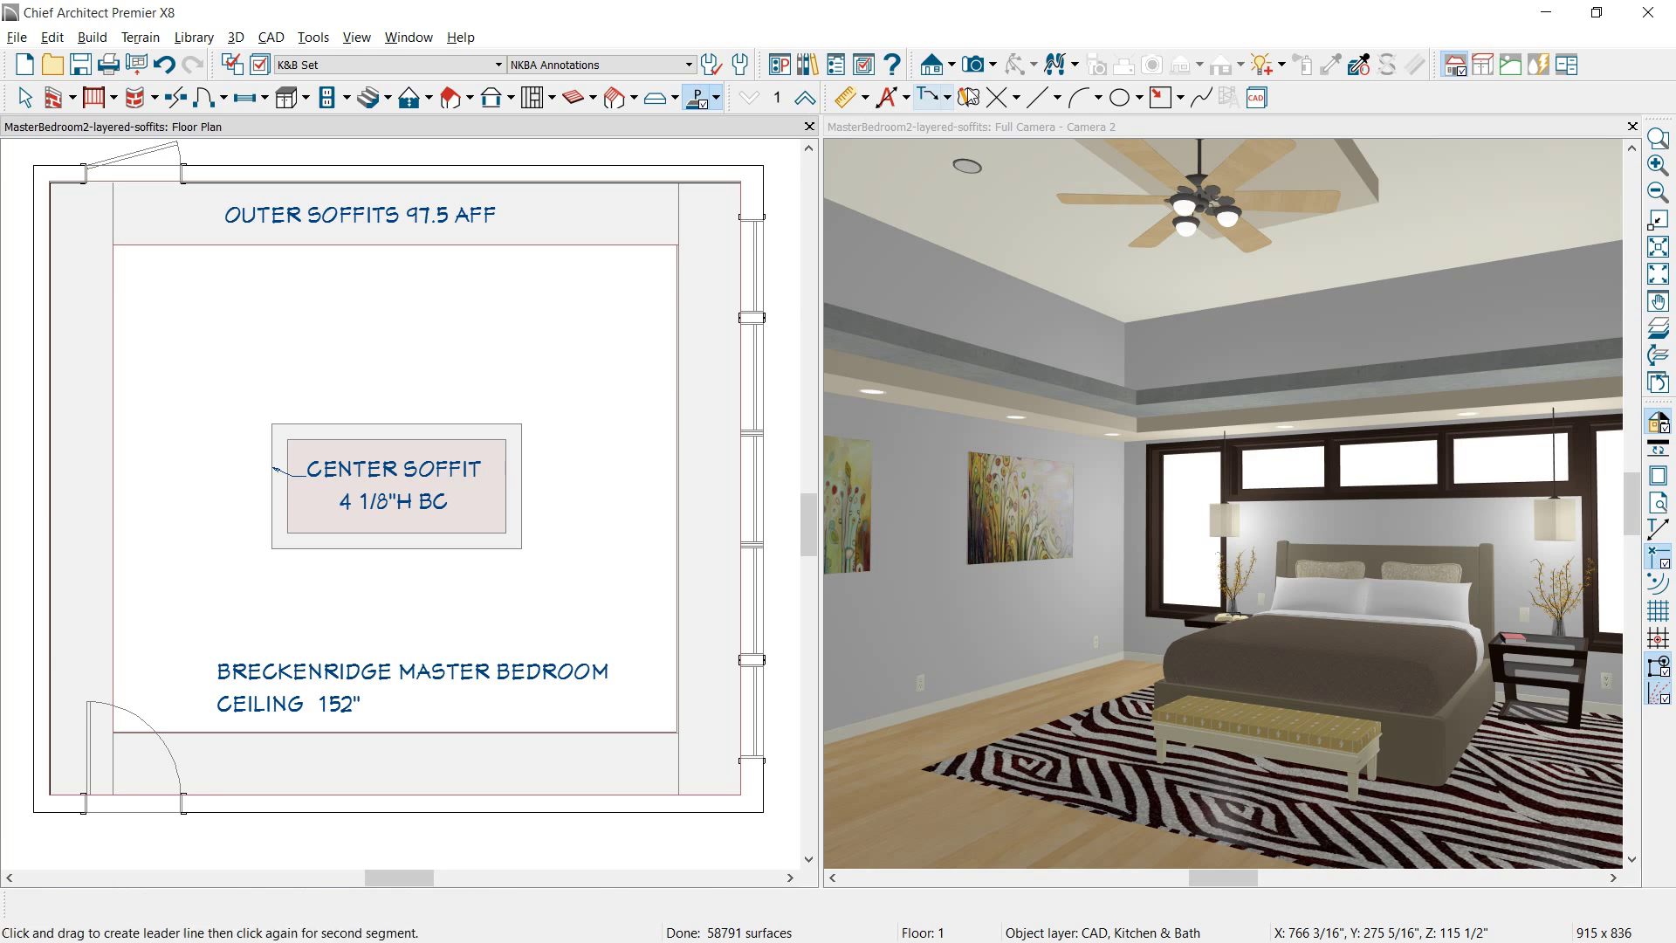
{"action": "left_click", "coordinate": [992, 65]}
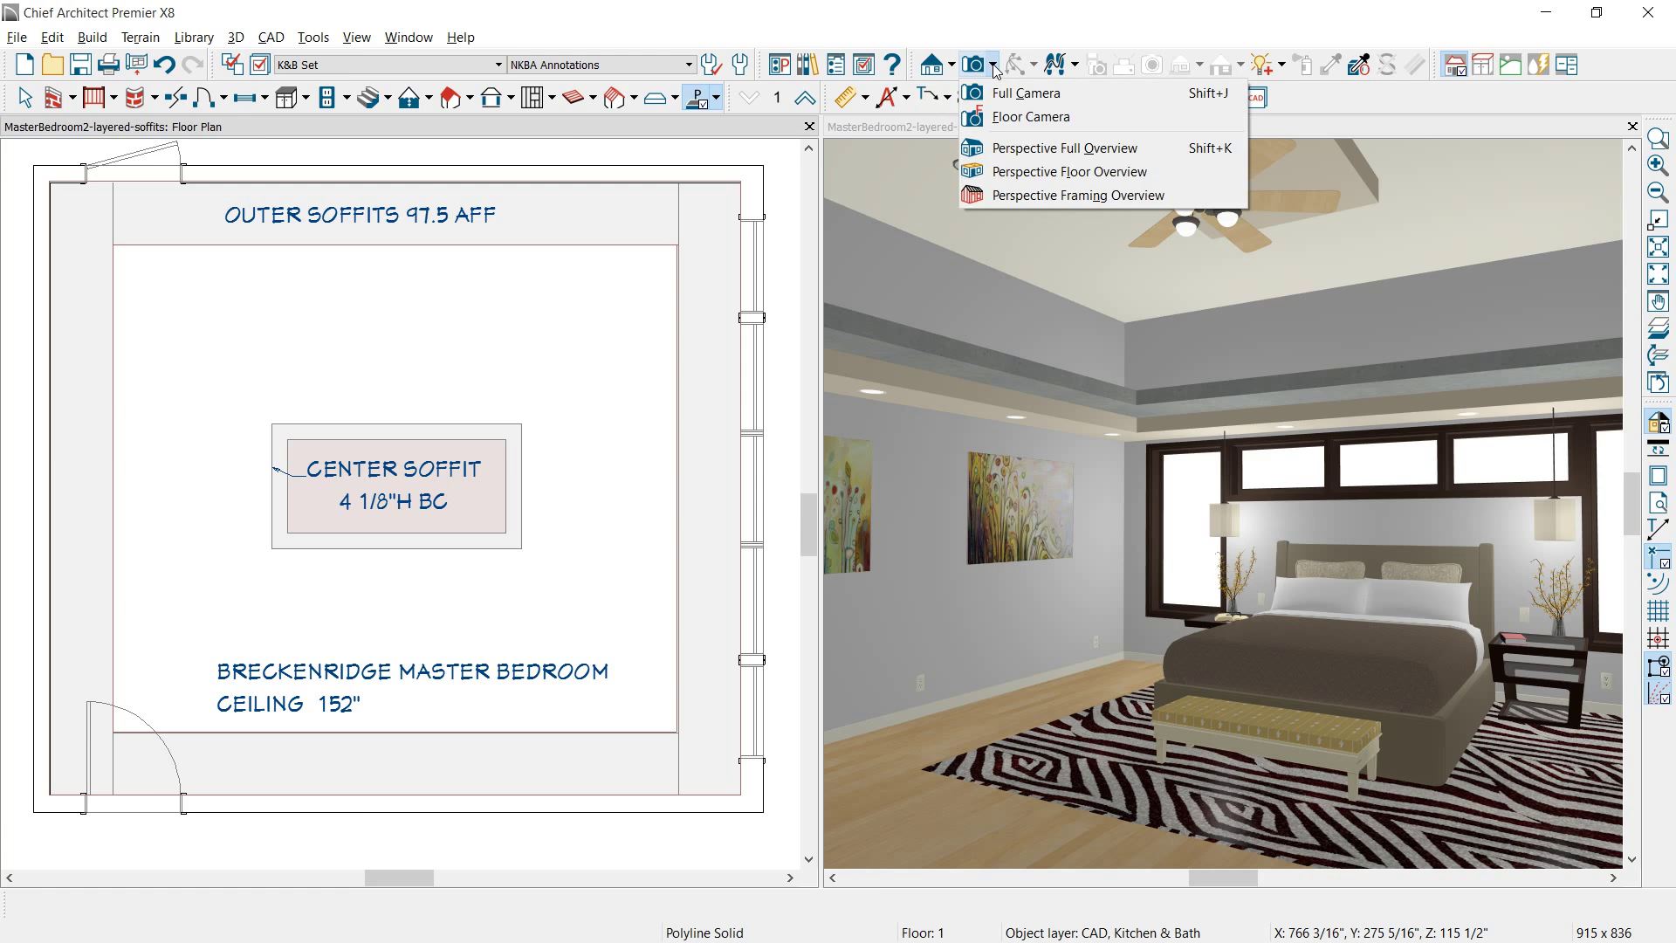
{"action": "left_click", "coordinate": [1083, 198]}
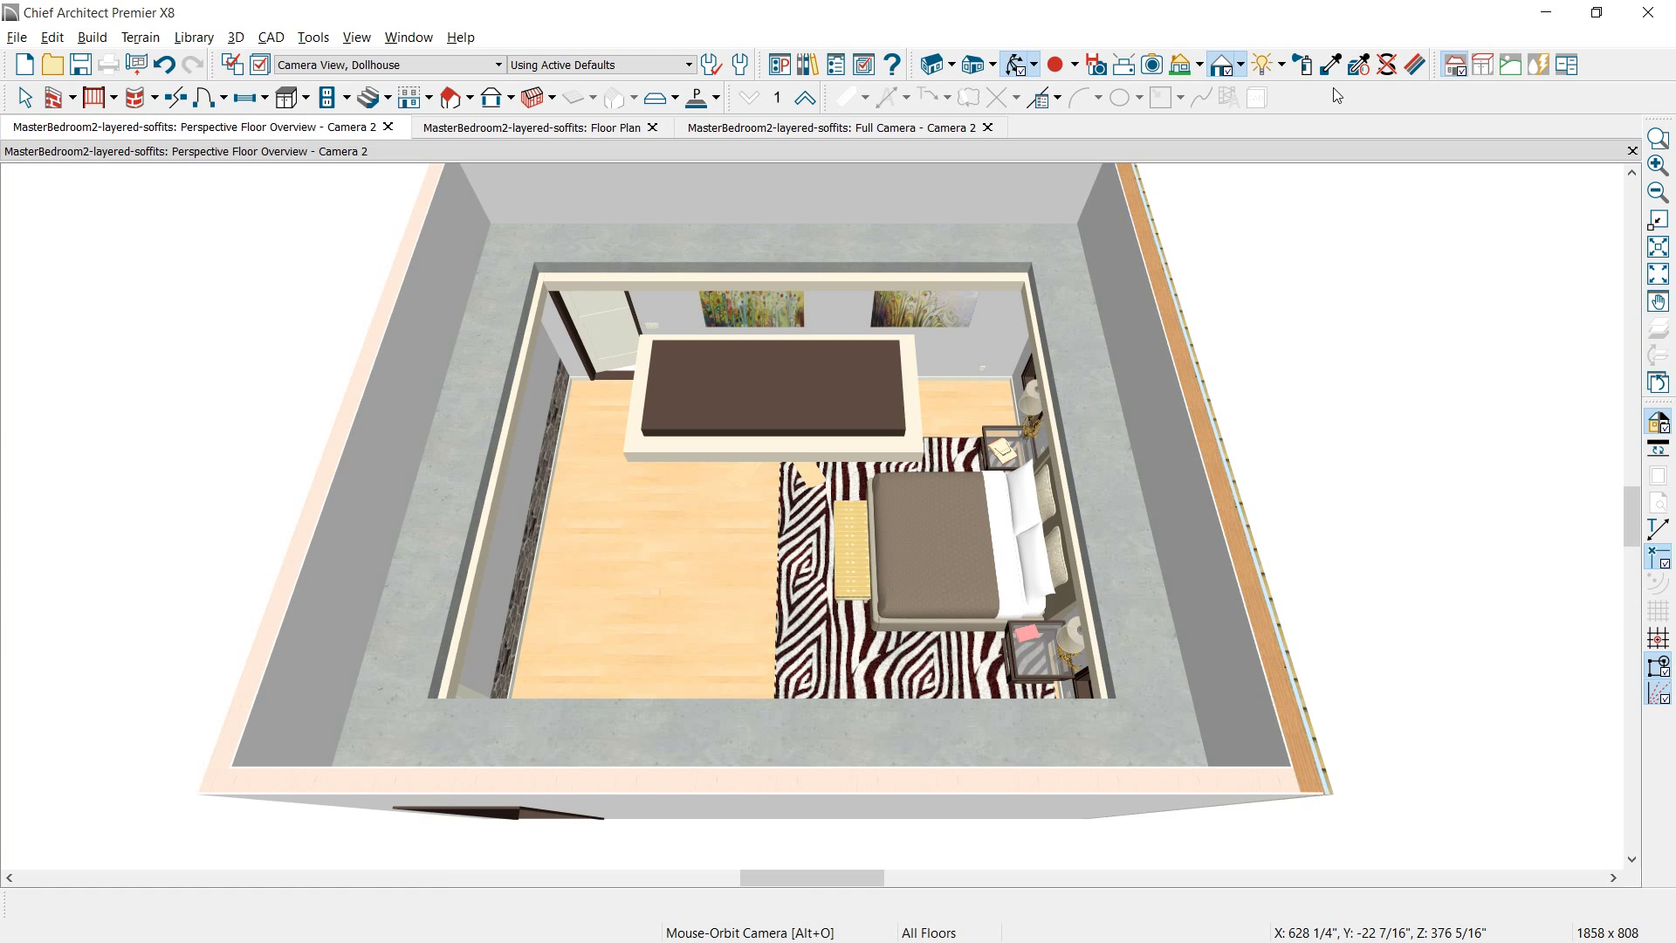
{"action": "left_click", "coordinate": [1330, 66]}
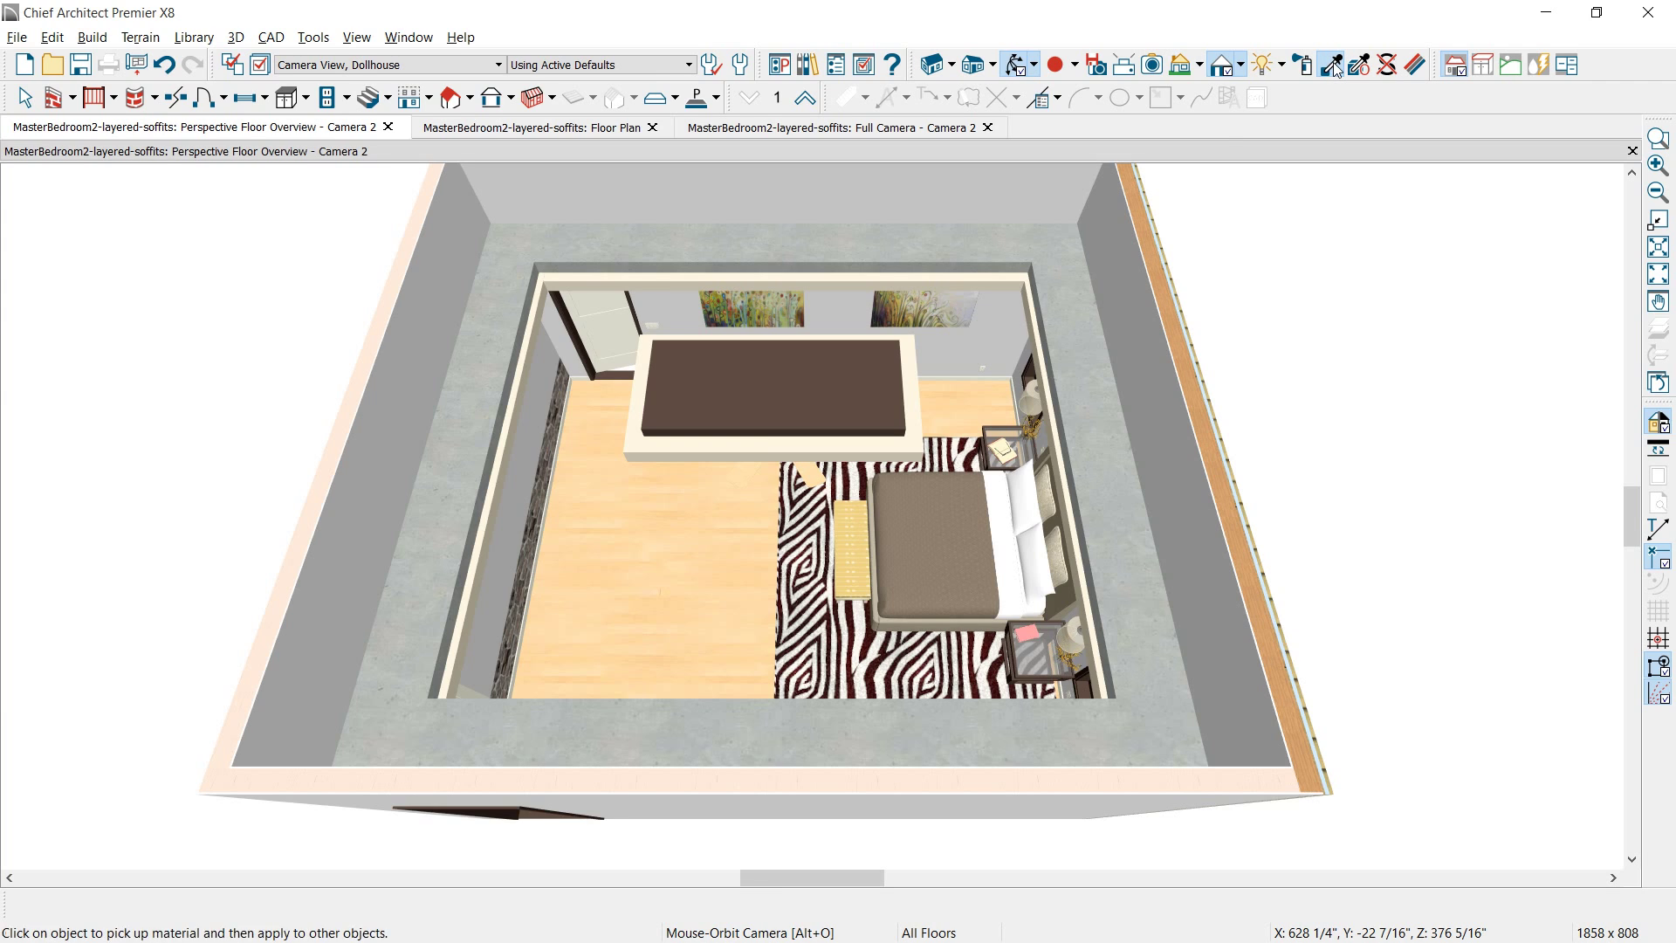
{"action": "left_click", "coordinate": [967, 258]}
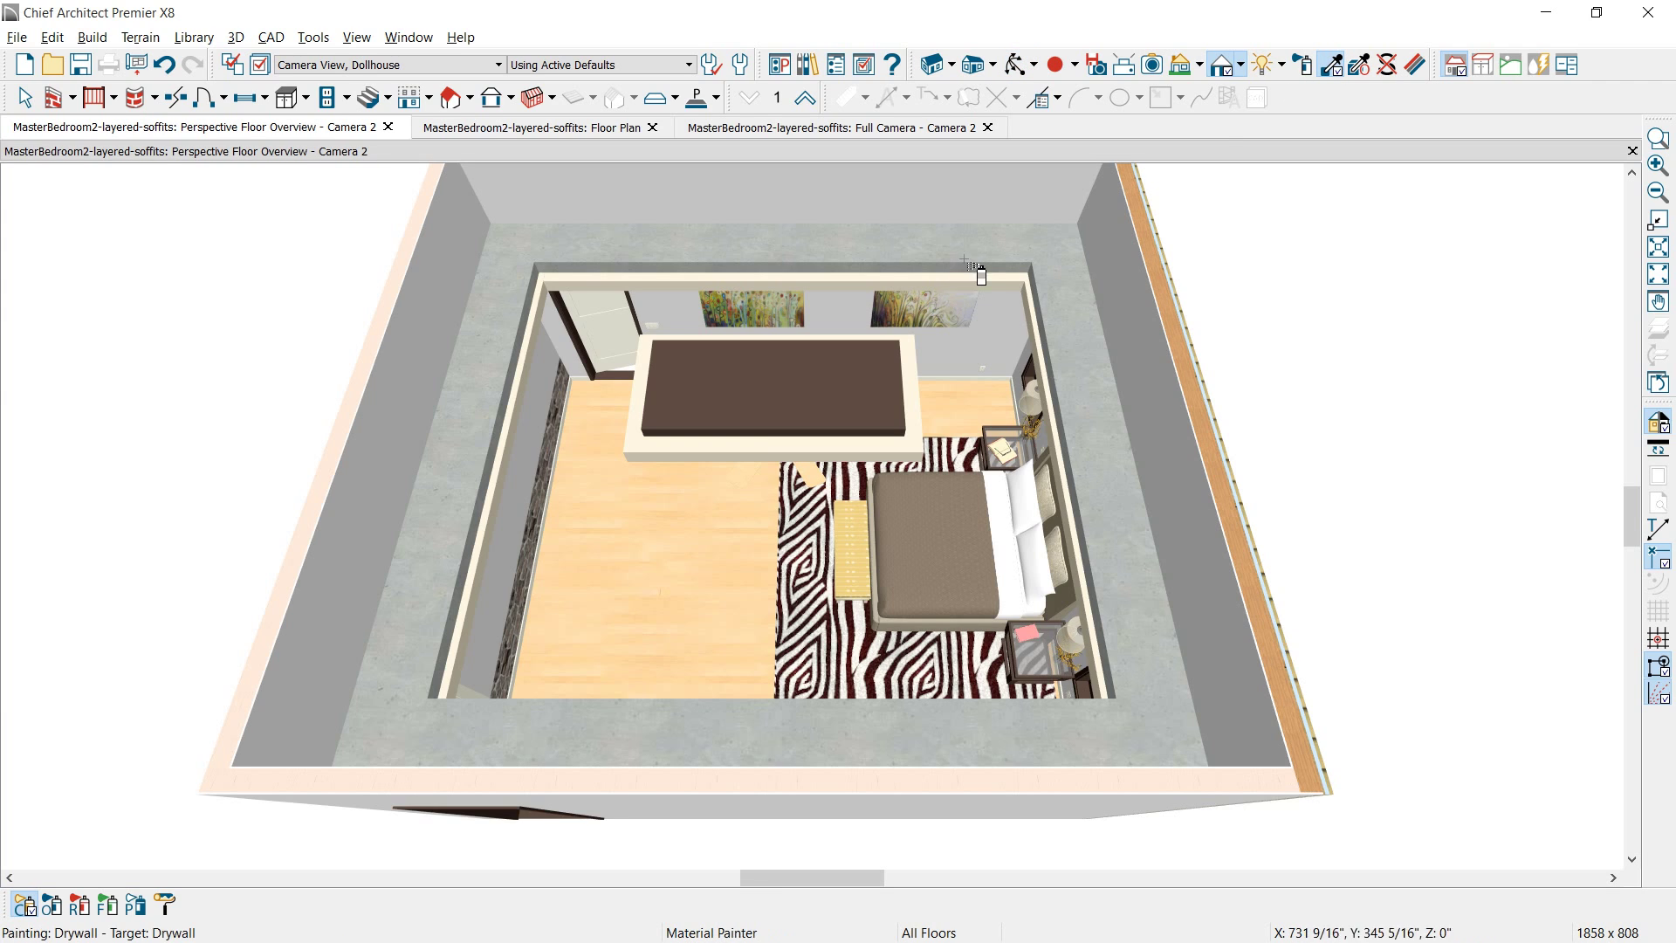
{"action": "left_click", "coordinate": [971, 250]}
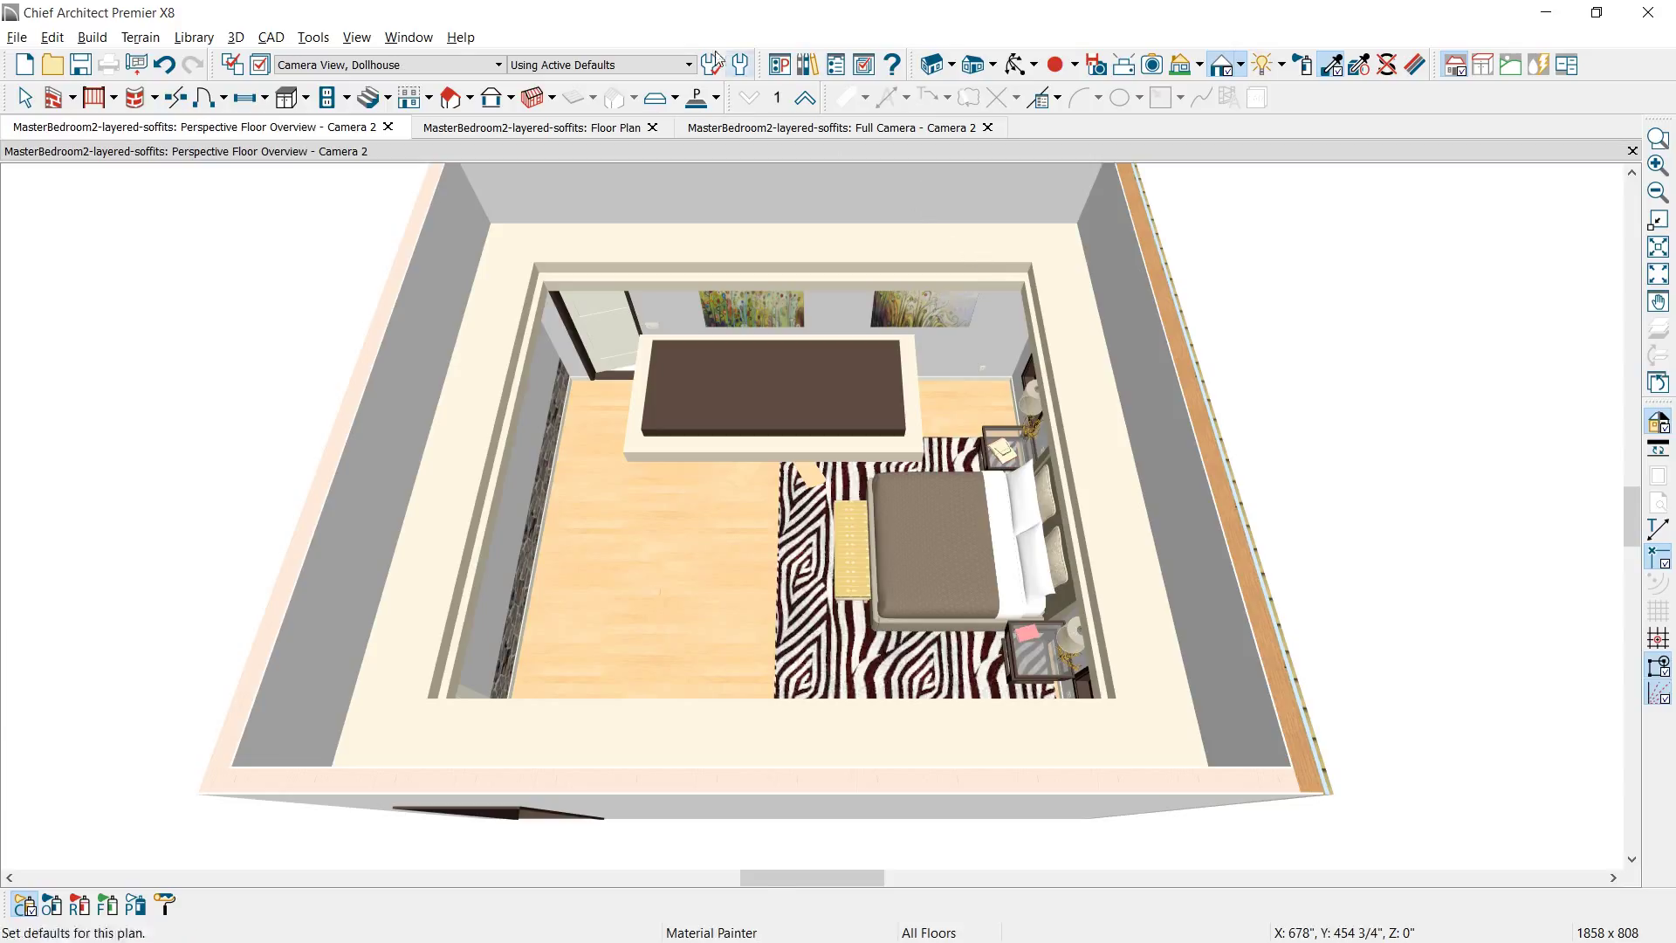
- Set the edit type to Concentric with an 18" jump and shrink the solid's hole inward by one jump
{"action": "left_click", "coordinate": [778, 68]}
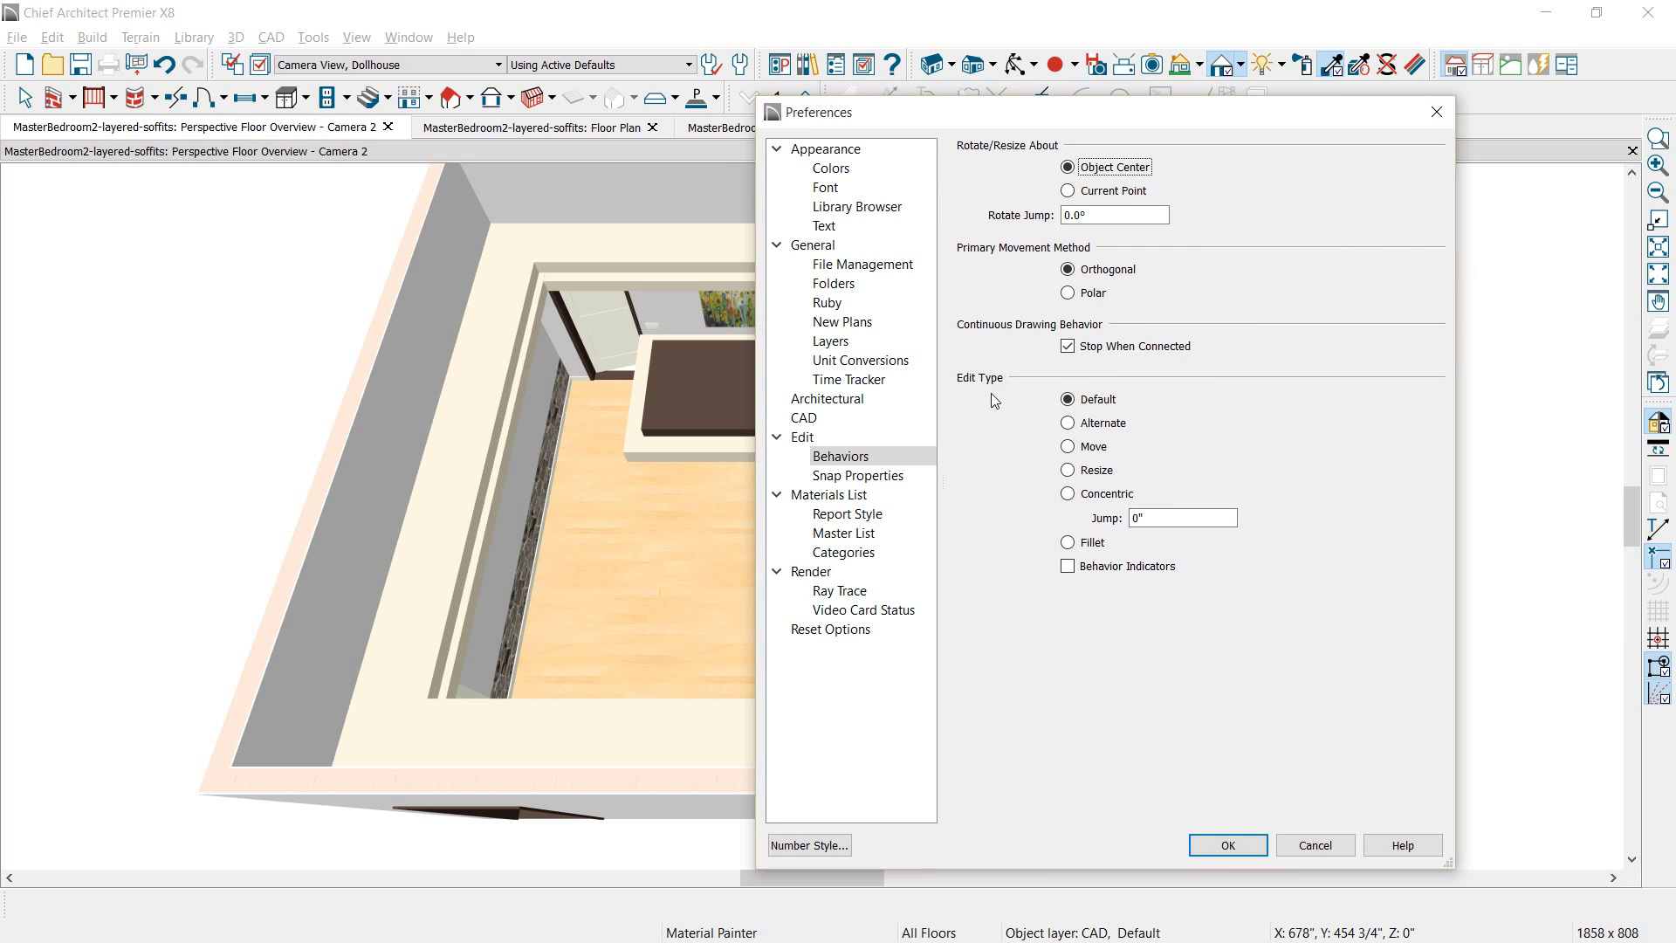
{"action": "left_click", "coordinate": [1071, 495]}
{"action": "key", "text": "Tab"}
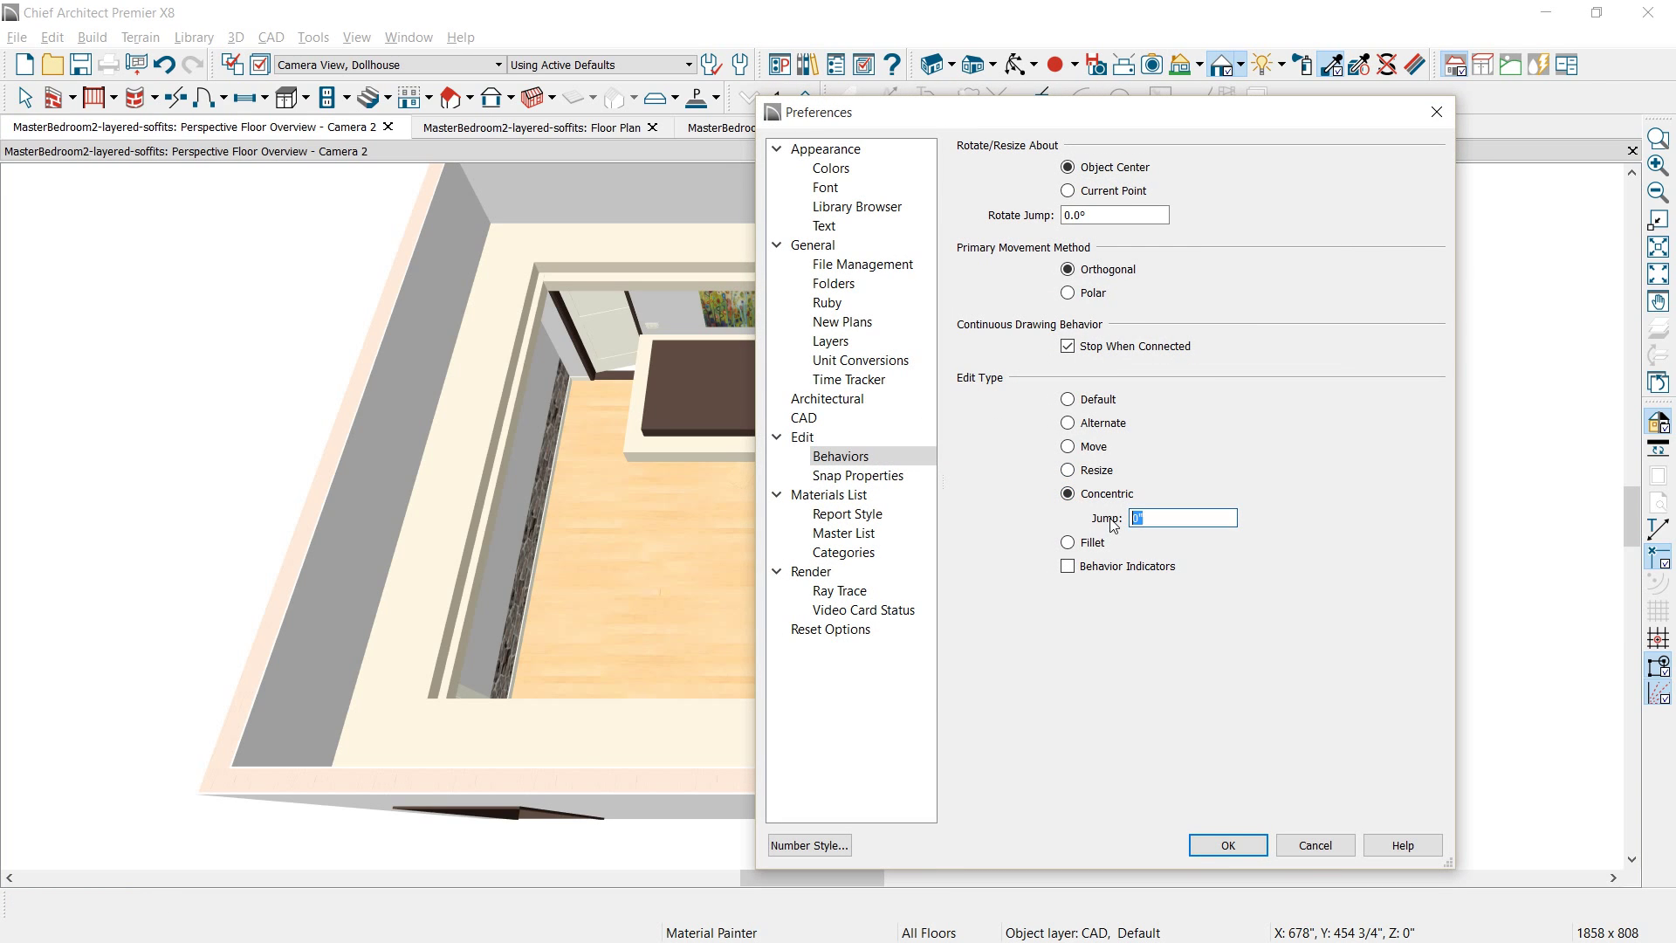
{"action": "type", "text": "18"}
{"action": "left_click", "coordinate": [1228, 844]}
{"action": "key", "text": "Tab"}
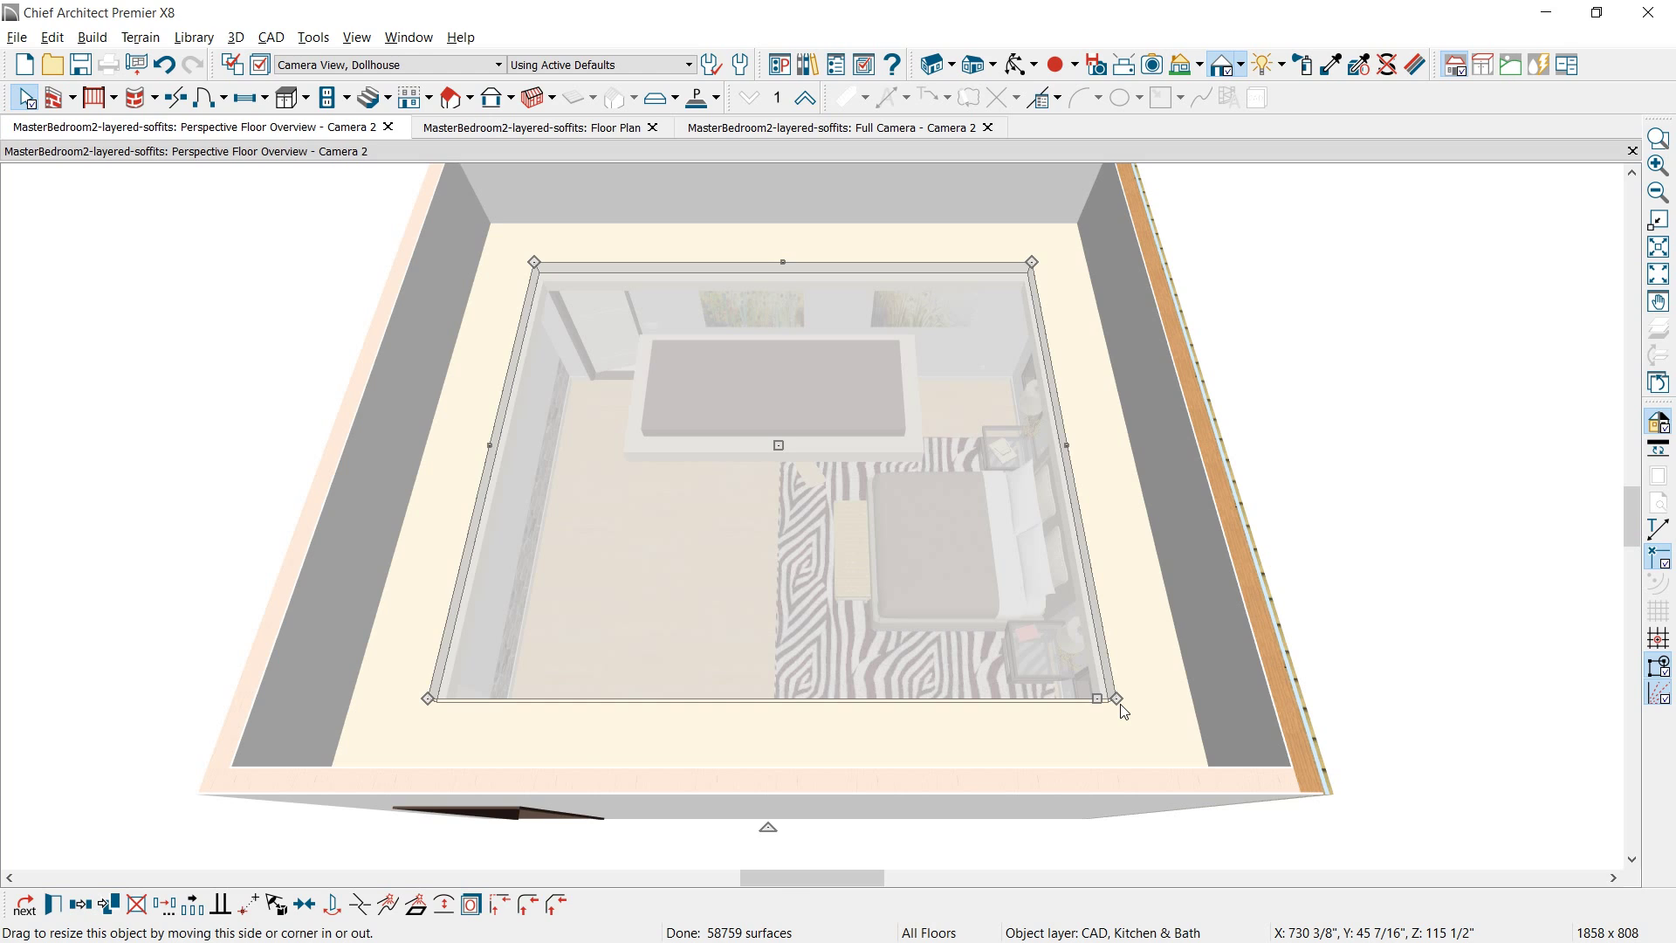
{"action": "left_click_drag", "start_coordinate": [1121, 705], "coordinate": [1066, 668]}
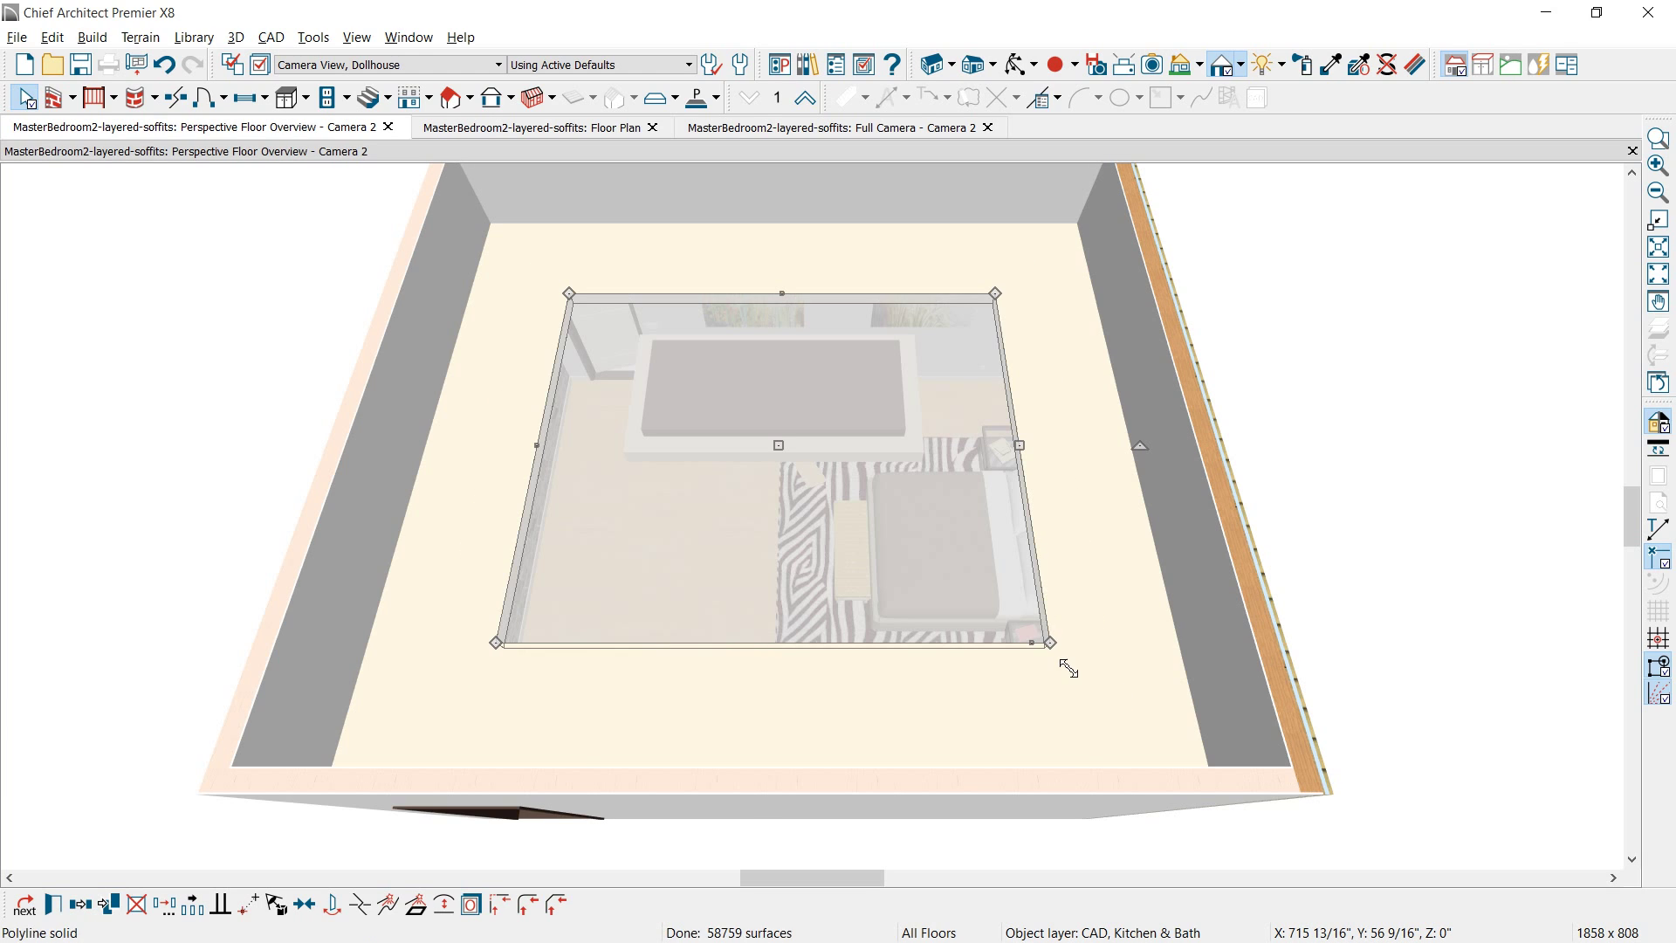
- Check the ceiling layers in the Glass House rendering technique and return to Standard
{"action": "left_click", "coordinate": [1240, 65]}
{"action": "left_click", "coordinate": [1243, 142]}
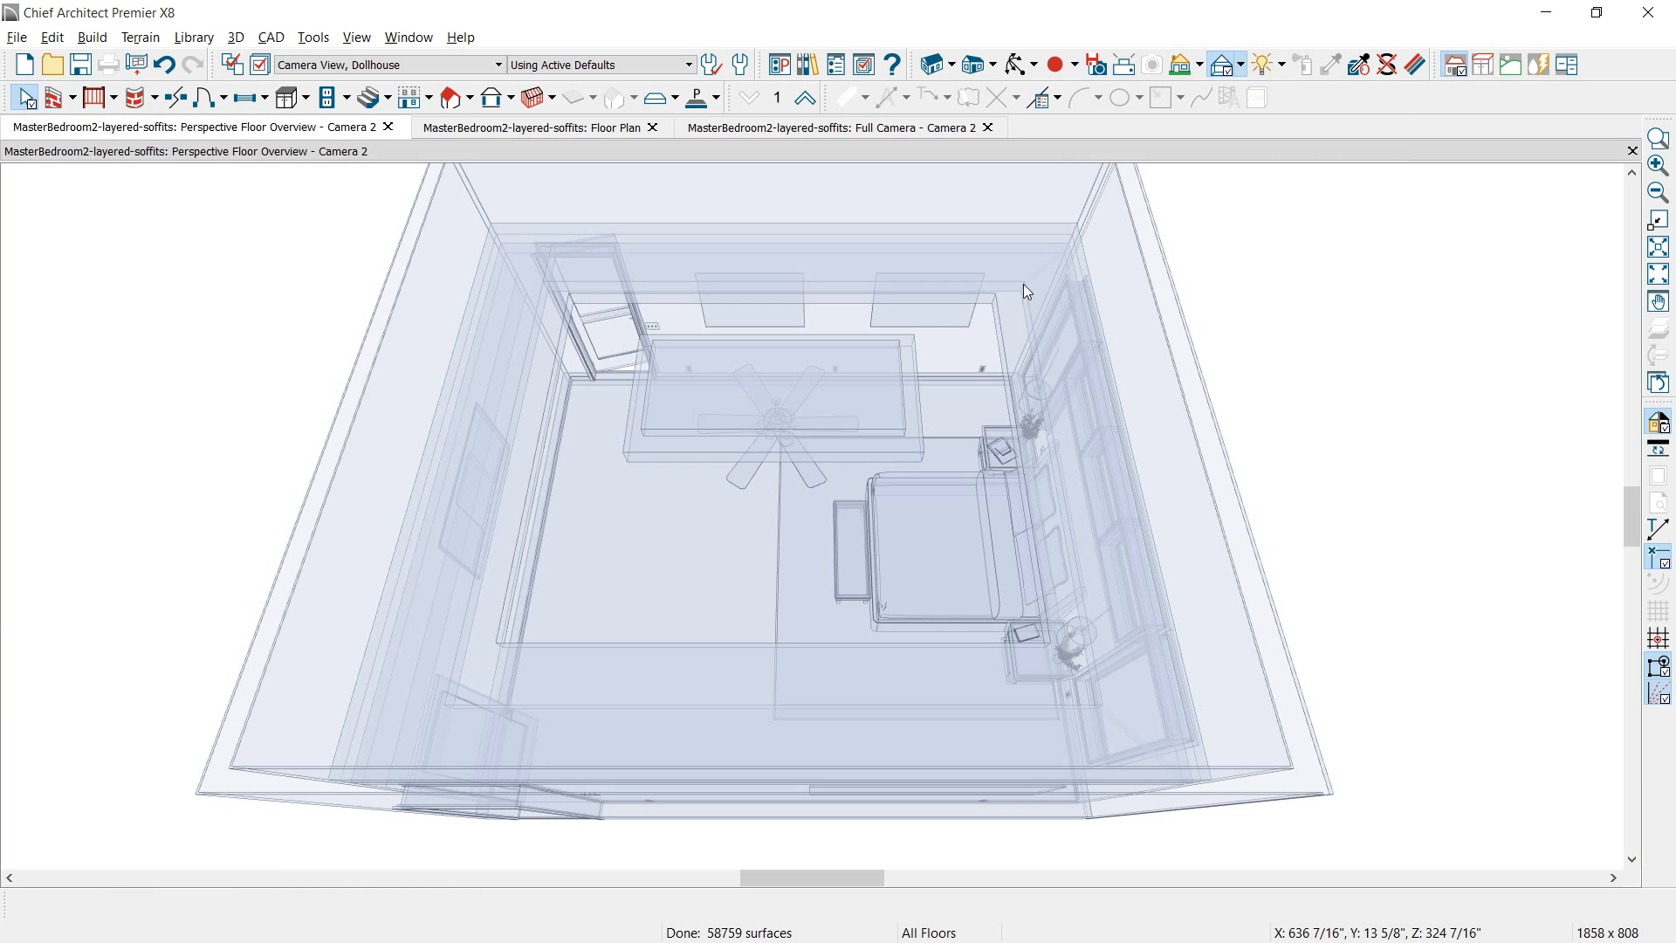
{"action": "left_click", "coordinate": [1241, 65]}
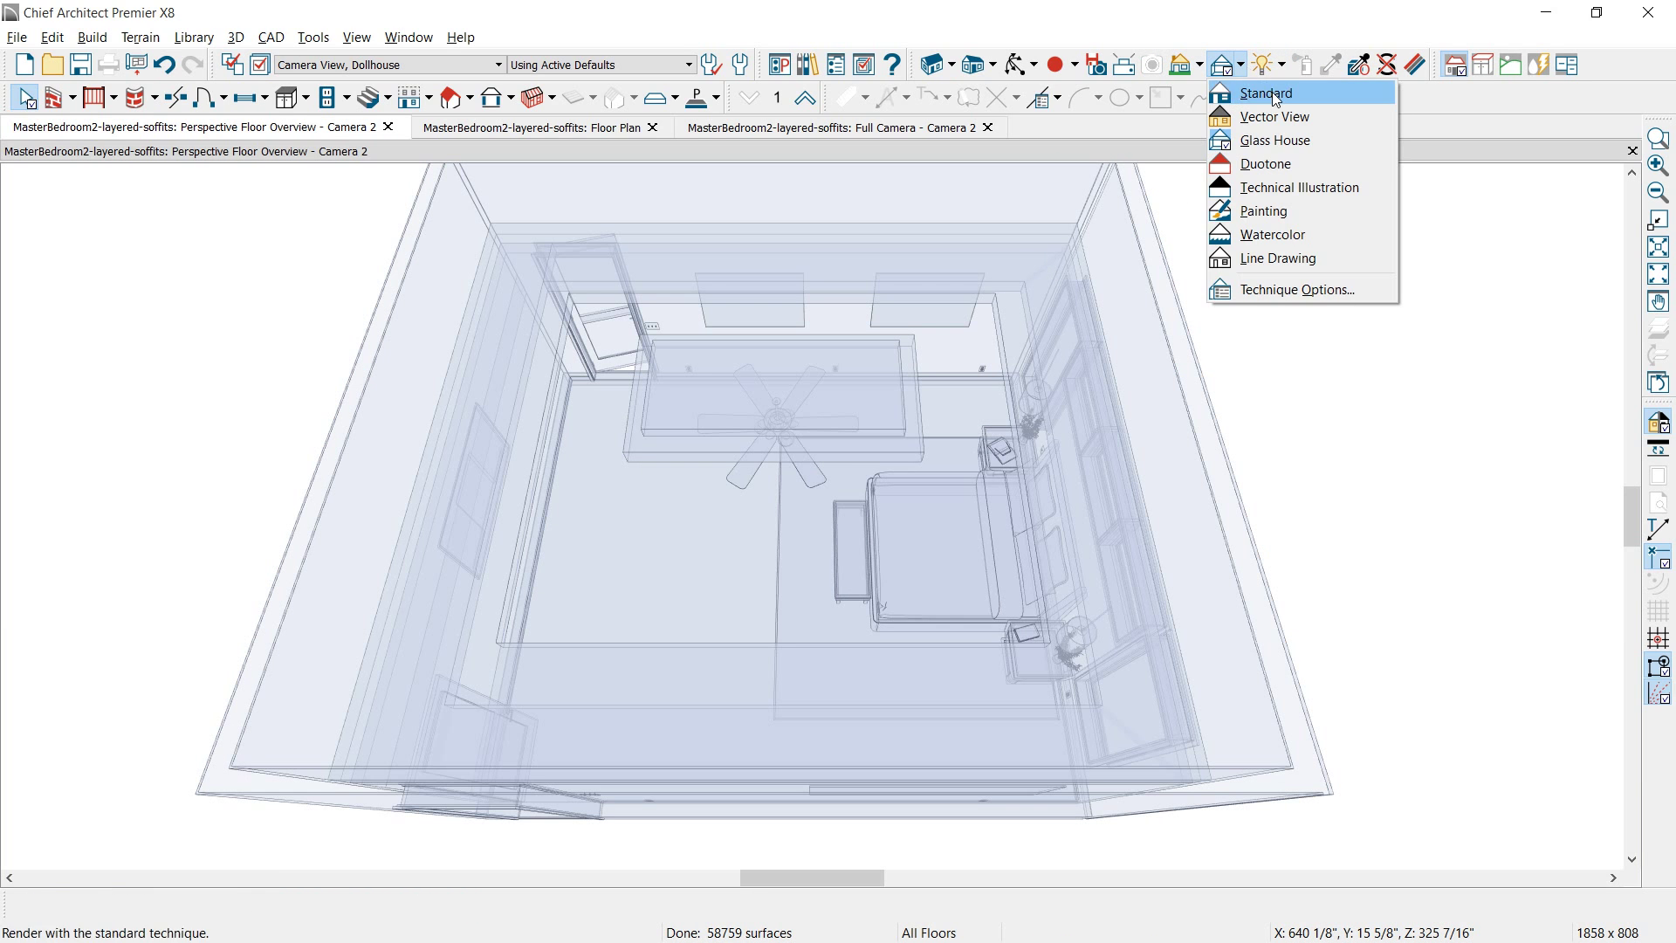
{"action": "left_click", "coordinate": [1273, 94]}
- Stack a copy of the ceiling solid 12 inches higher and shrink its hole inward by one 18" jump
{"action": "left_click", "coordinate": [1066, 711]}
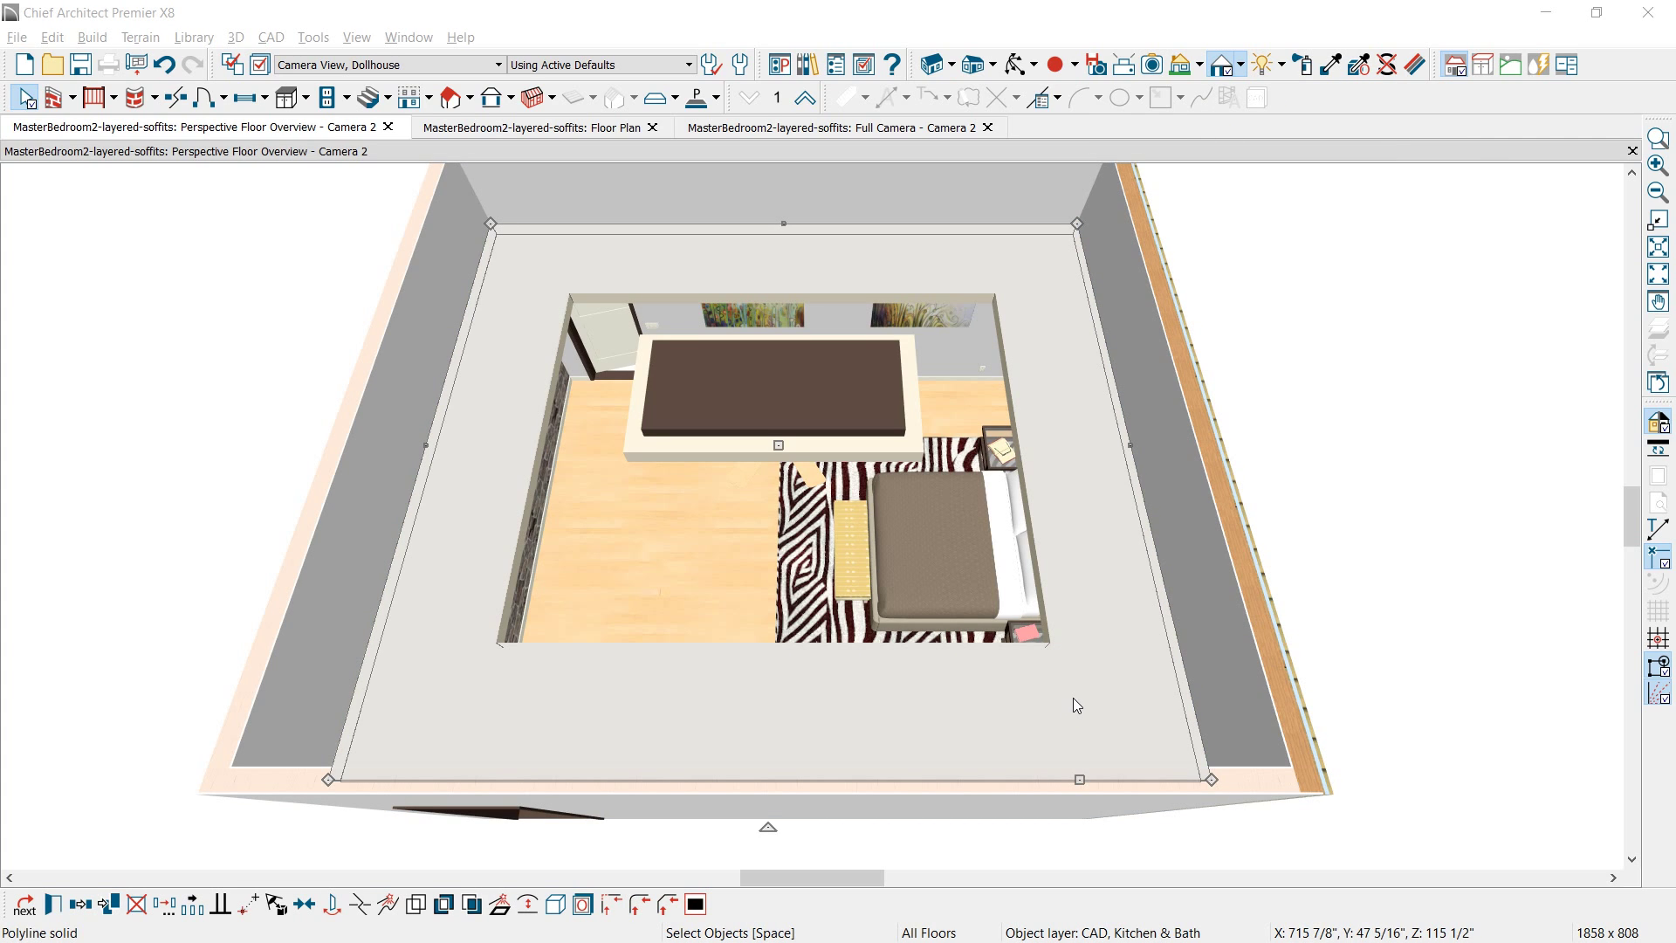
{"action": "left_click", "coordinate": [112, 905]}
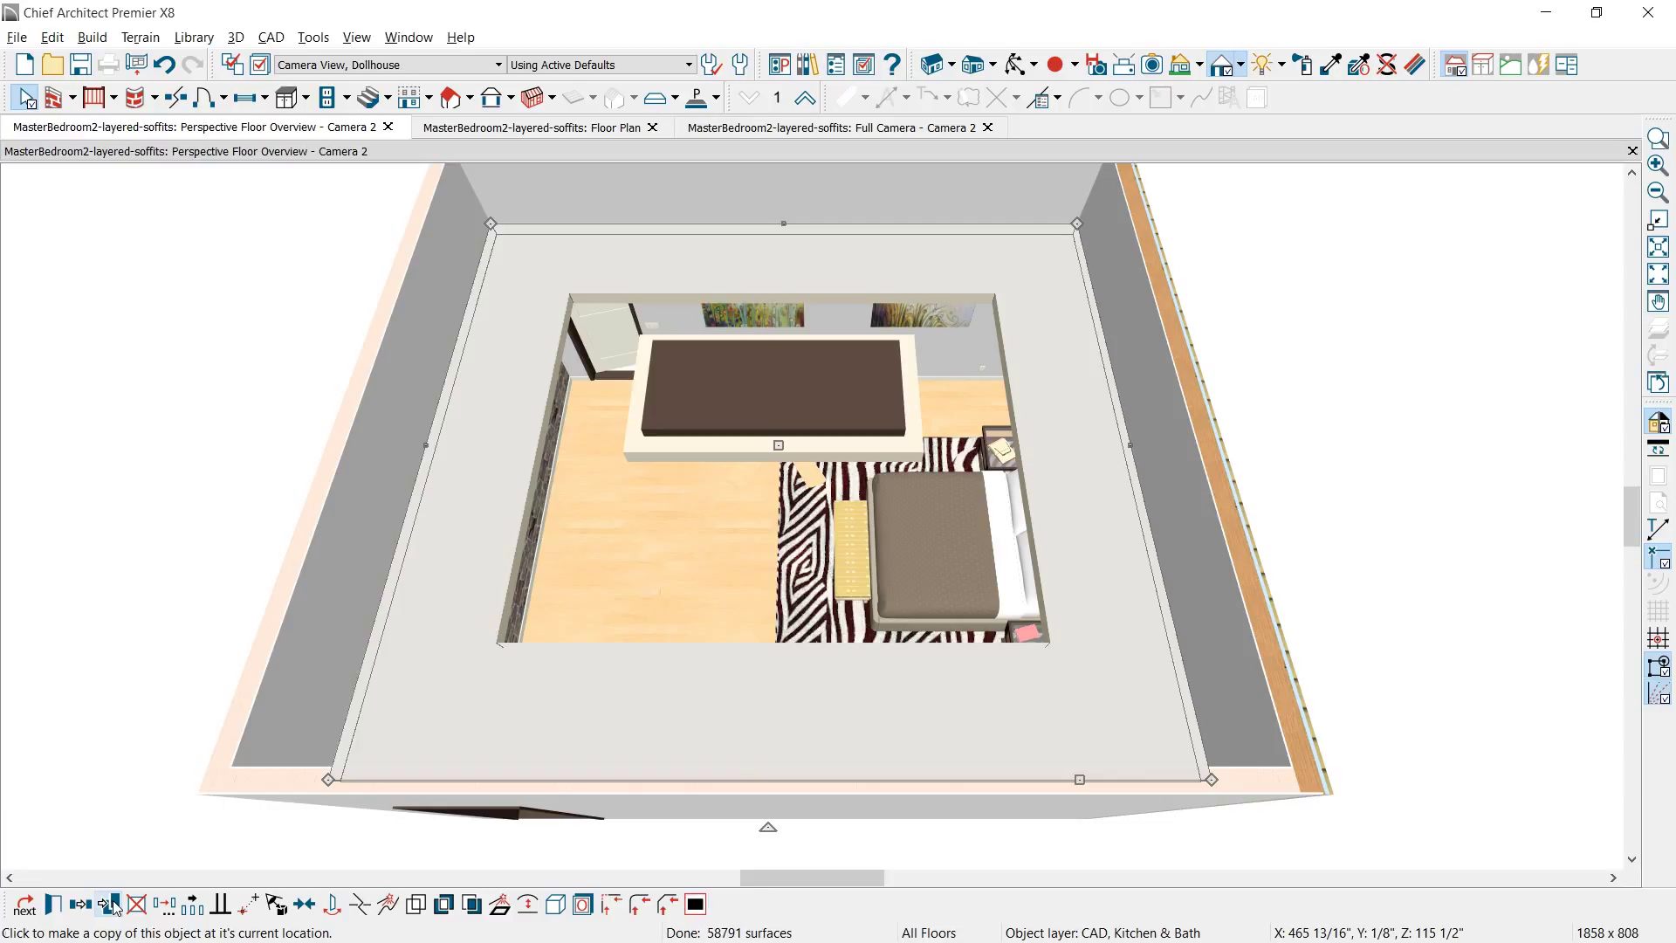
{"action": "key", "text": "ctrl+e"}
{"action": "left_click", "coordinate": [1289, 414]}
{"action": "type", "text": "+1"}
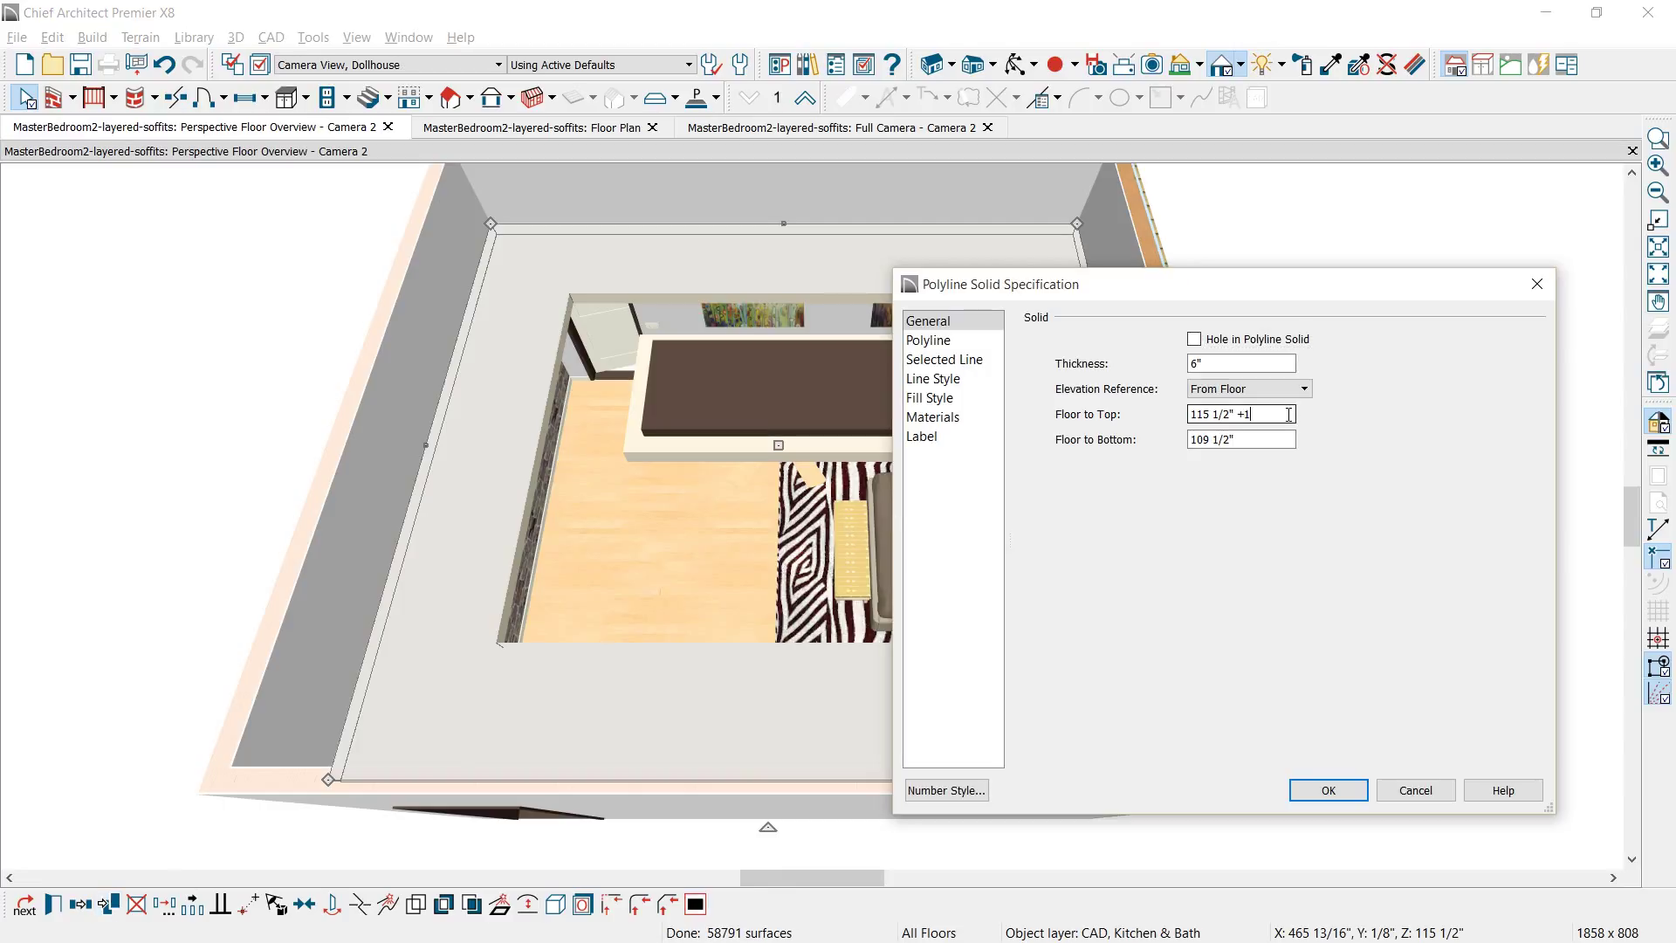
{"action": "left_click", "coordinate": [1326, 788]}
{"action": "key", "text": "Tab"}
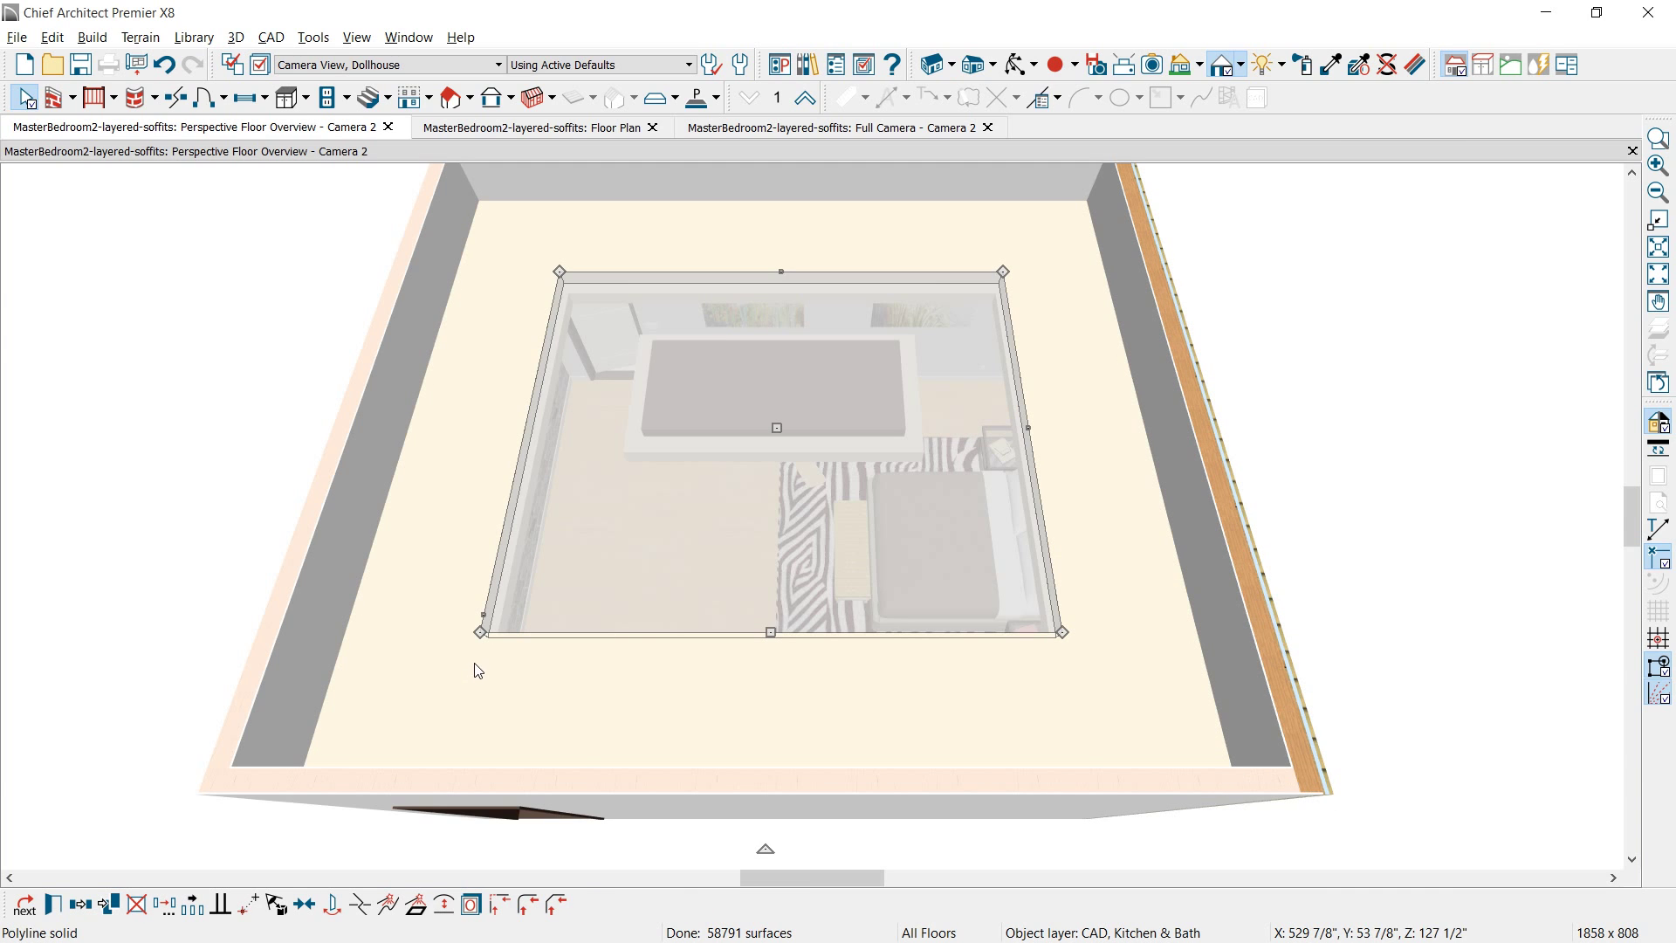
{"action": "left_click_drag", "start_coordinate": [481, 632], "coordinate": [547, 580]}
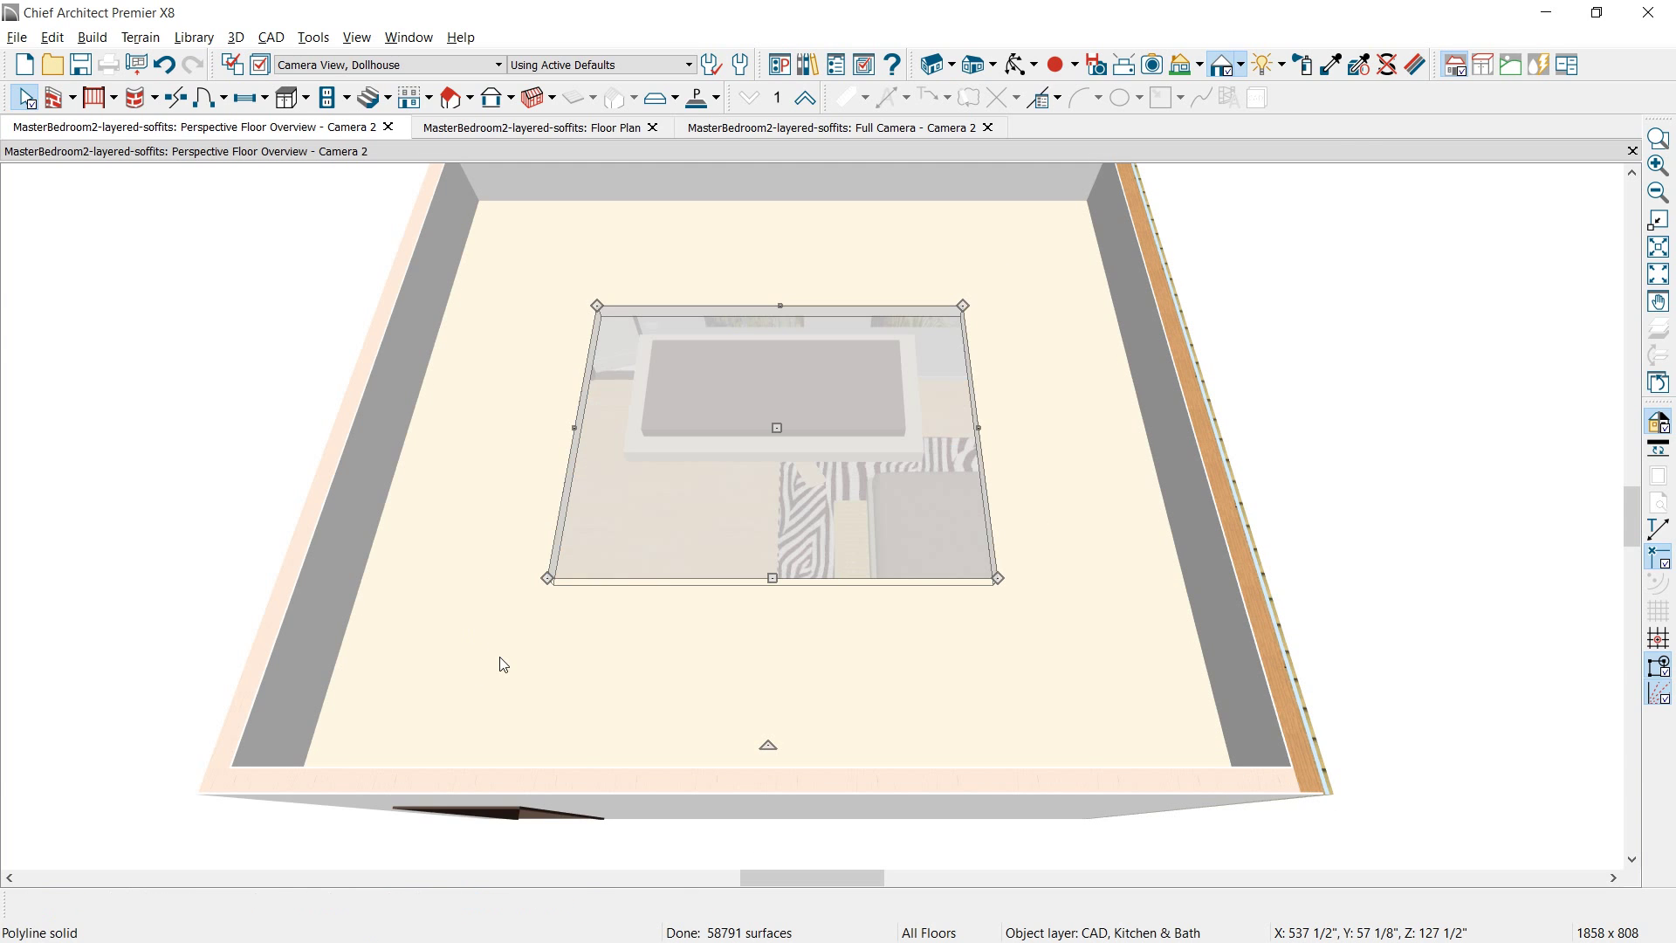
- Add a third ceiling tier 12 inches above the second one, with its hole shrunk inward by another 18" jump
{"action": "left_click", "coordinate": [503, 702]}
{"action": "left_click", "coordinate": [110, 905]}
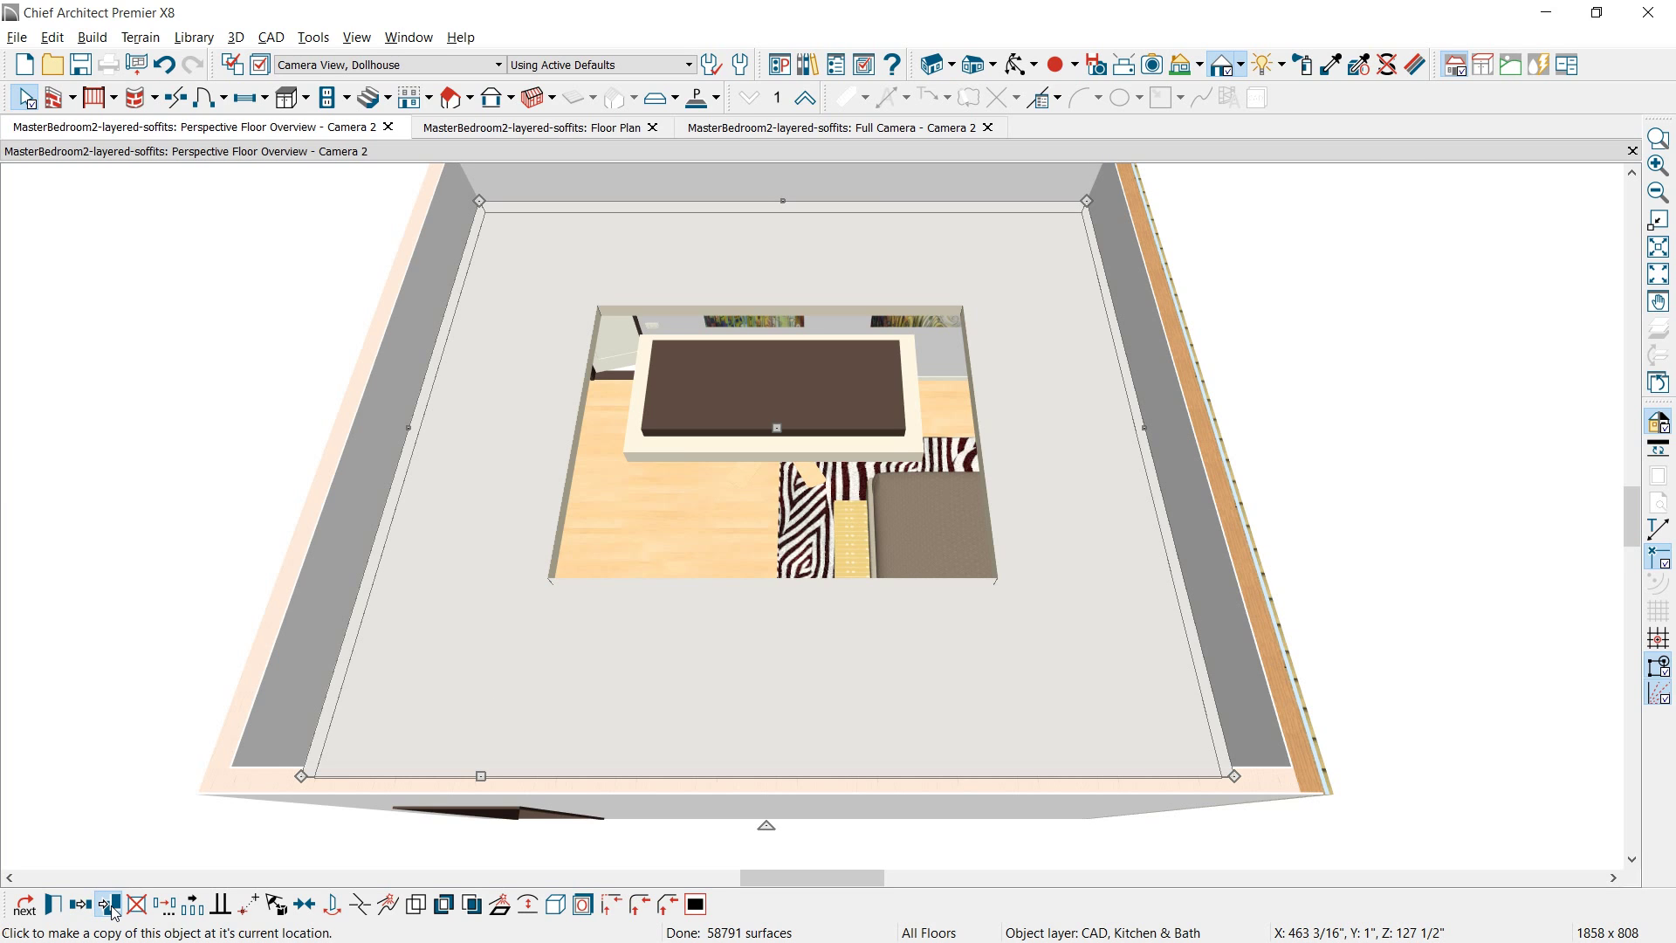
{"action": "key", "text": "ctrl+e"}
{"action": "left_click", "coordinate": [1250, 414]}
{"action": "type", "text": "+12"}
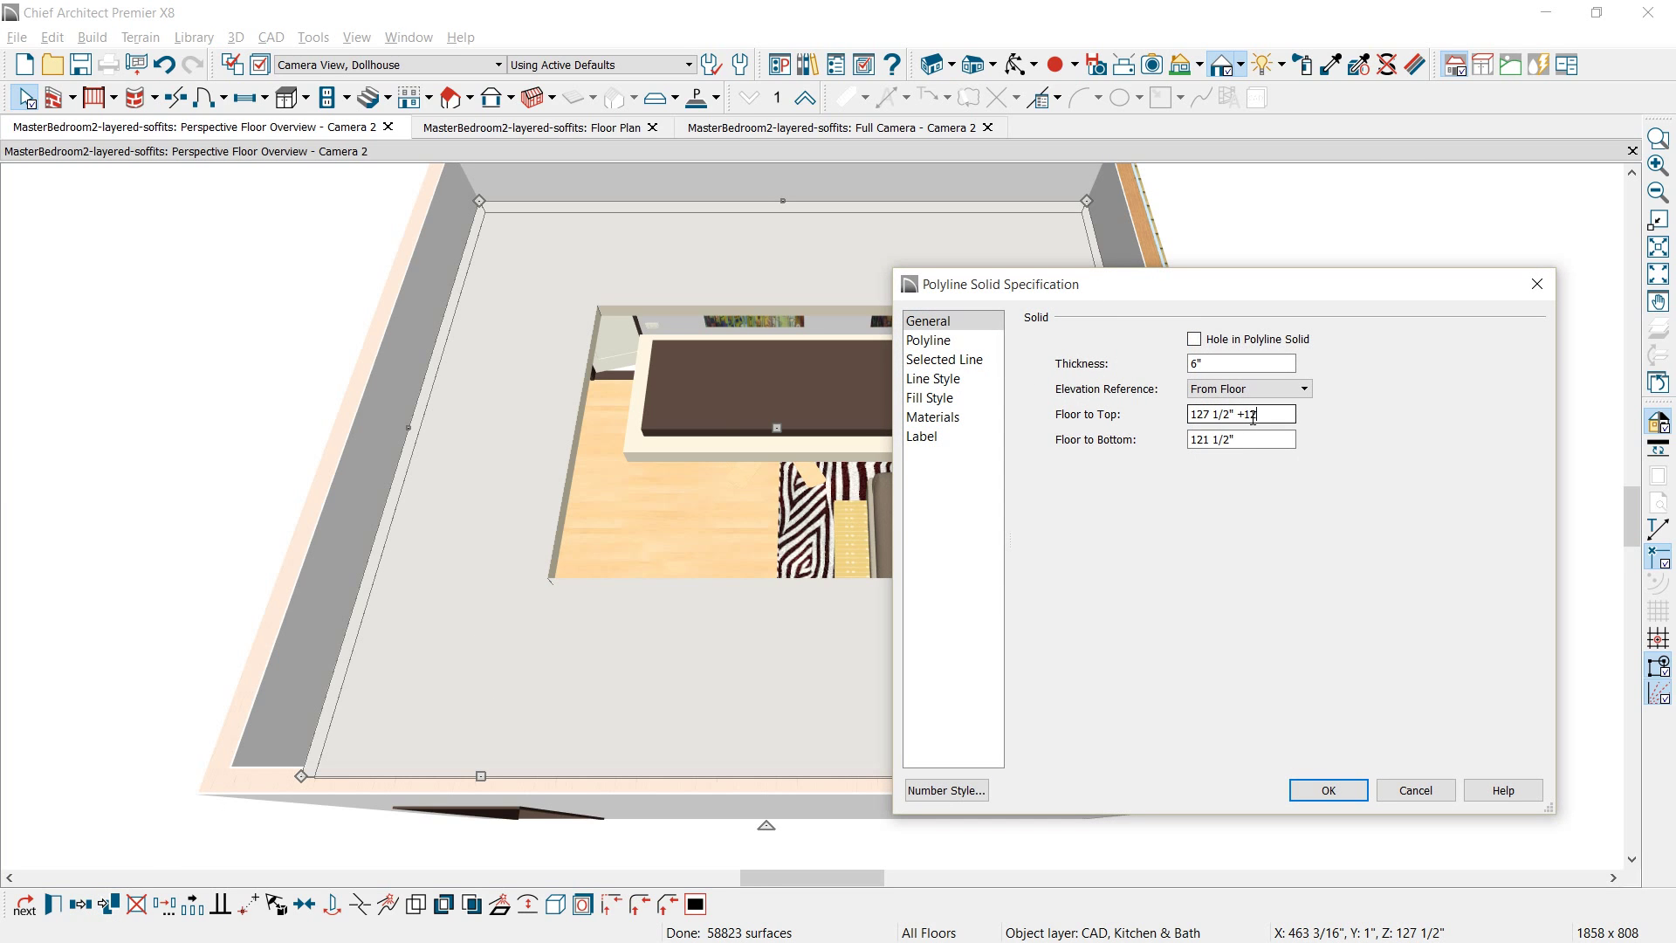
{"action": "left_click", "coordinate": [1328, 790]}
{"action": "left_click", "coordinate": [537, 575]}
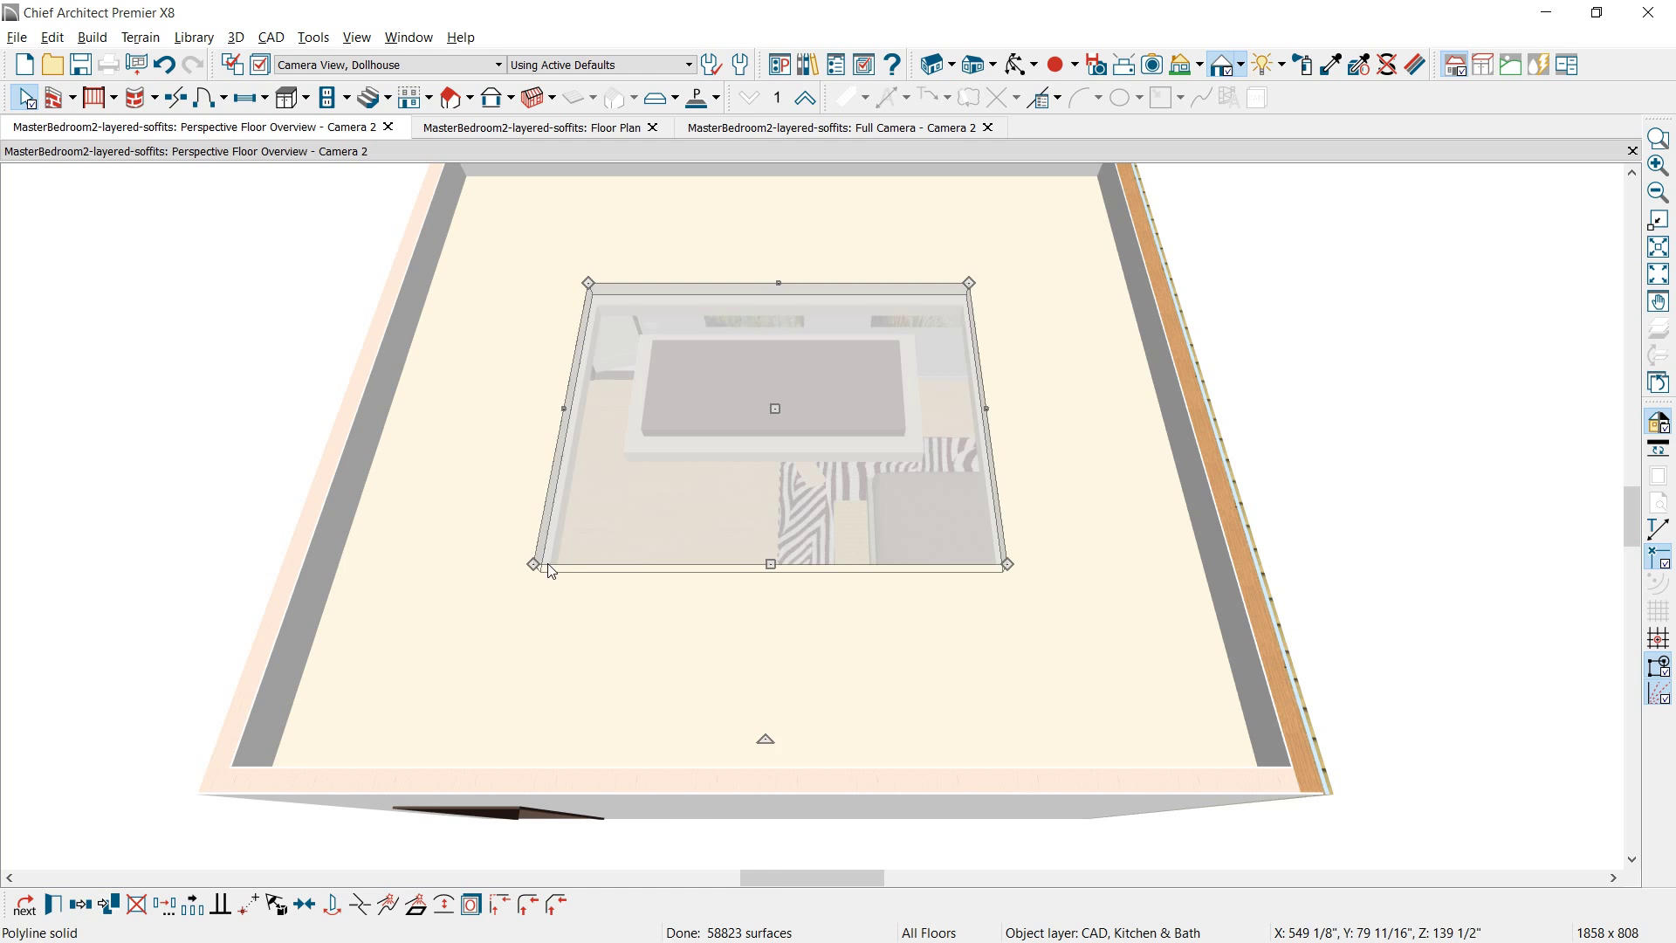
{"action": "left_click_drag", "start_coordinate": [548, 564], "coordinate": [589, 535]}
{"action": "key", "text": "Escape"}
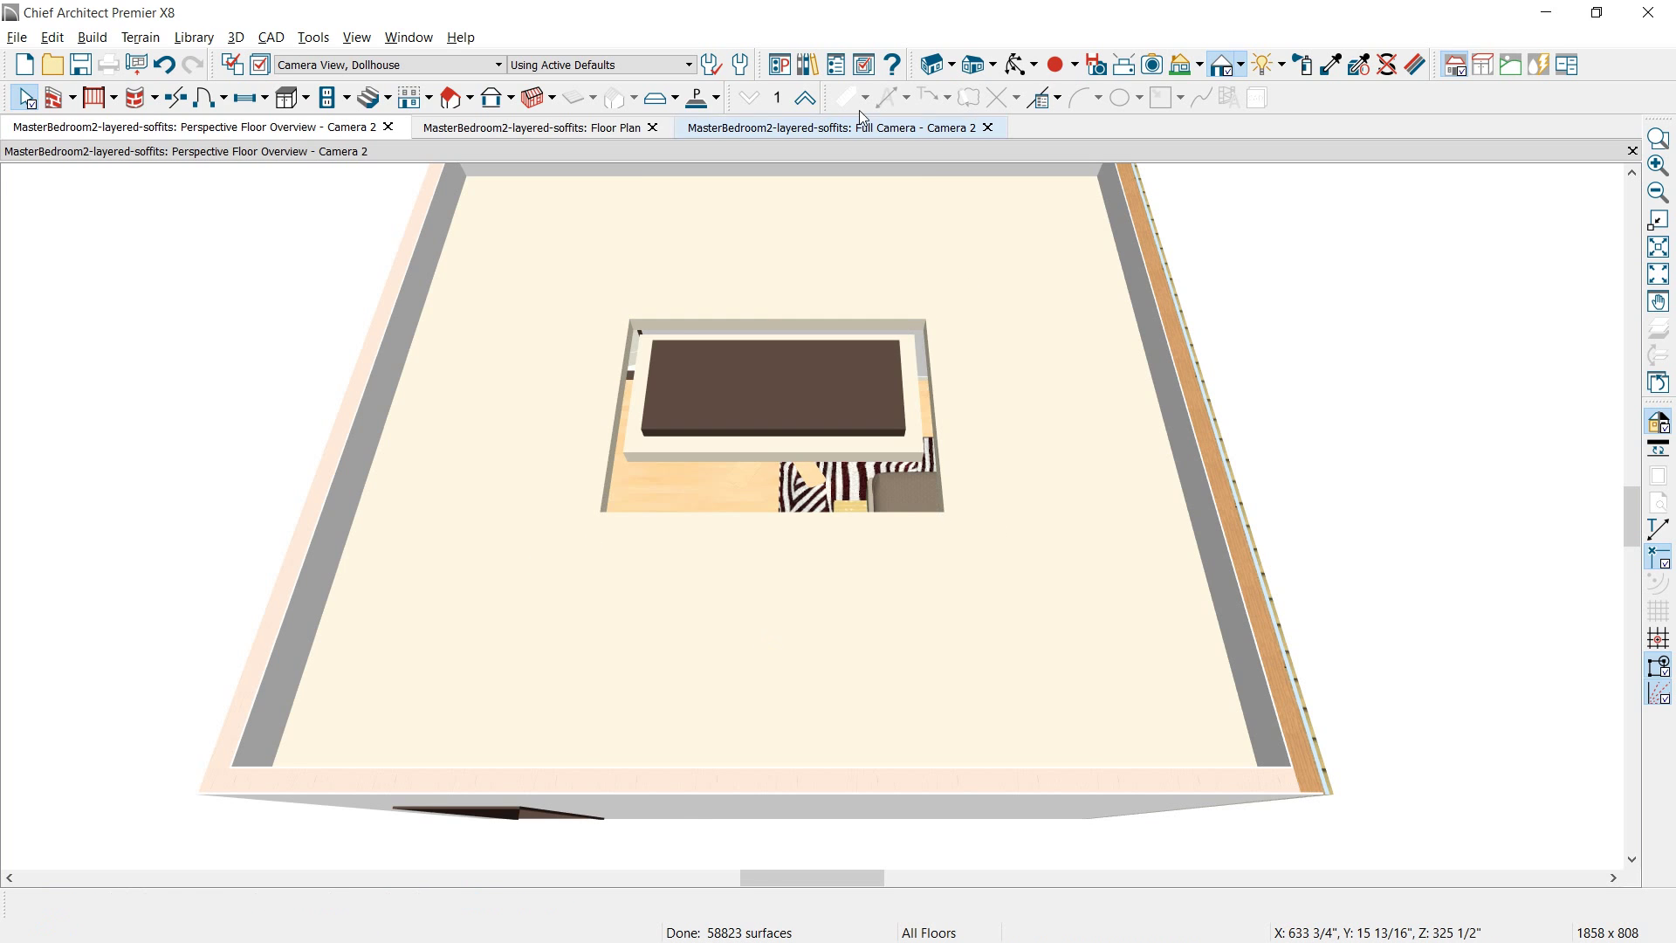
- Examine the stepped ceiling from inside the bedroom in the full camera view
{"action": "left_click", "coordinate": [860, 128]}
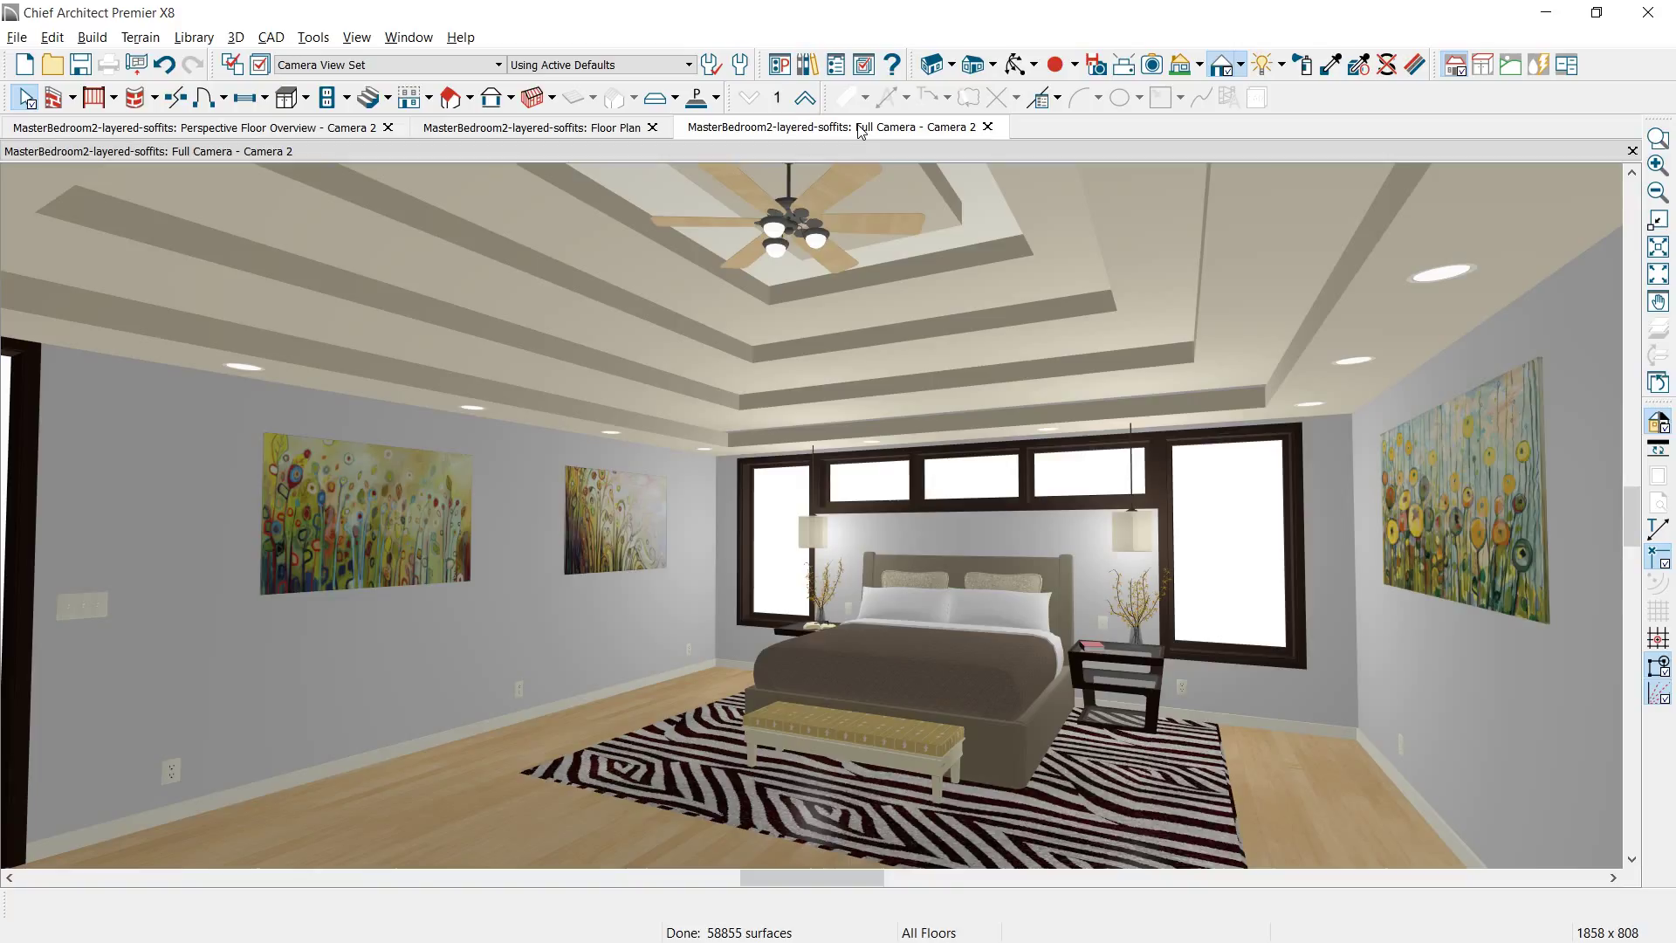
{"action": "key", "text": "alt+o"}
{"action": "left_click_drag", "start_coordinate": [608, 650], "coordinate": [752, 660]}
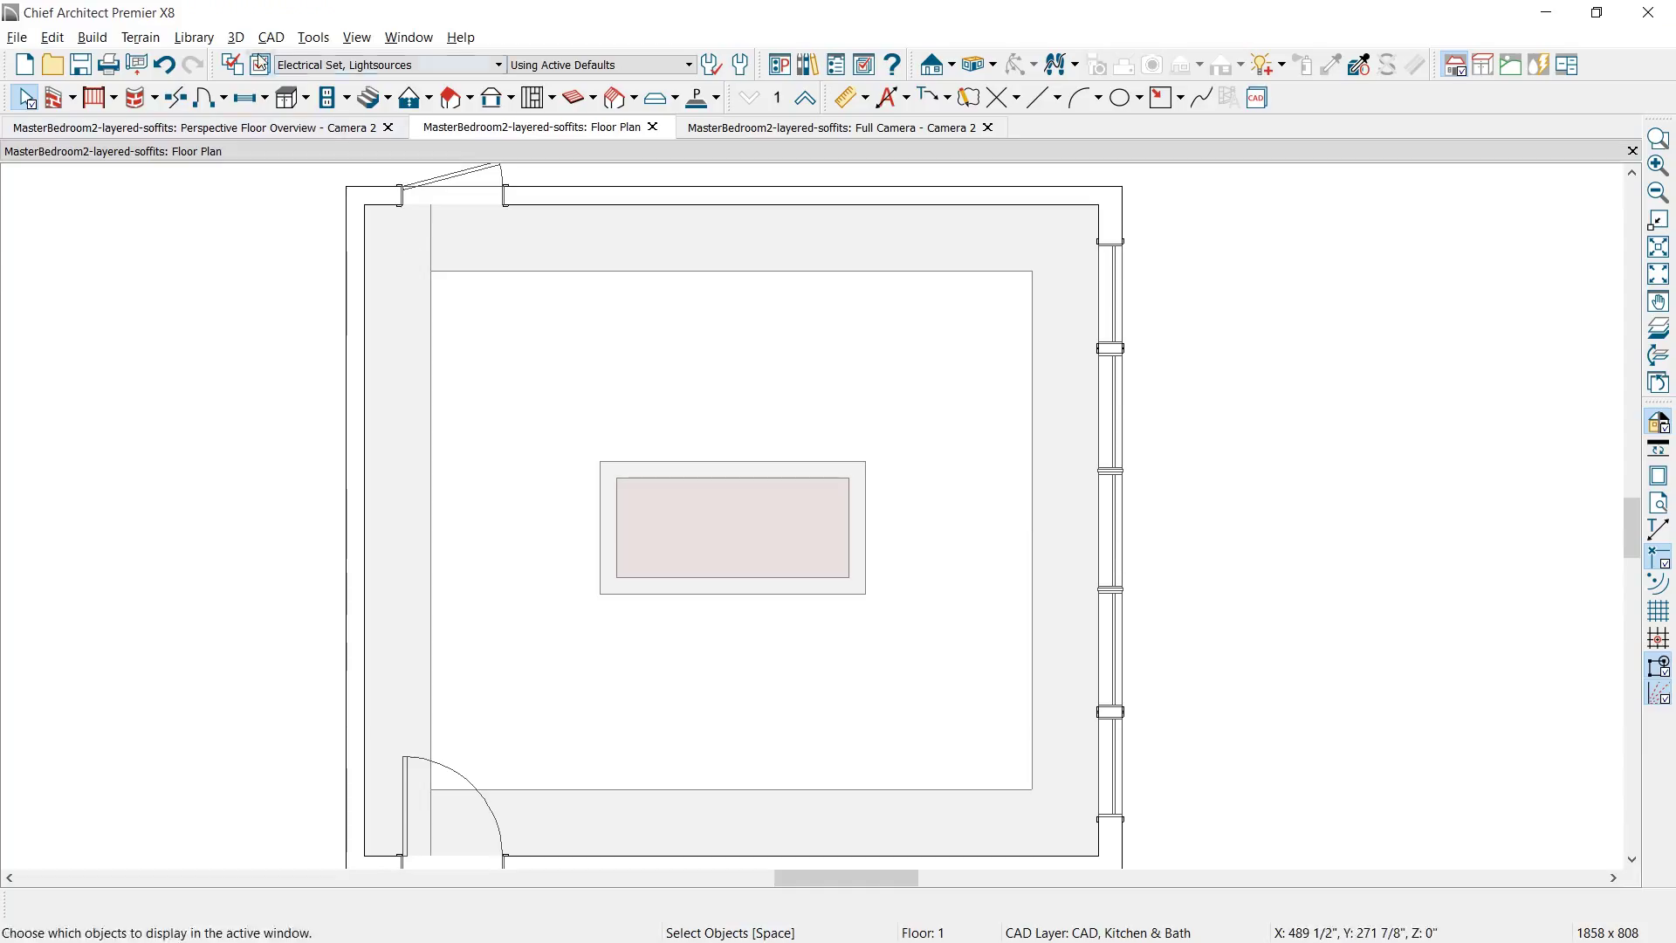
- Add a light in the bedroom above the upper-left corner of the central panel and set its absolute elevation to 103.5"
{"action": "left_click", "coordinate": [236, 40]}
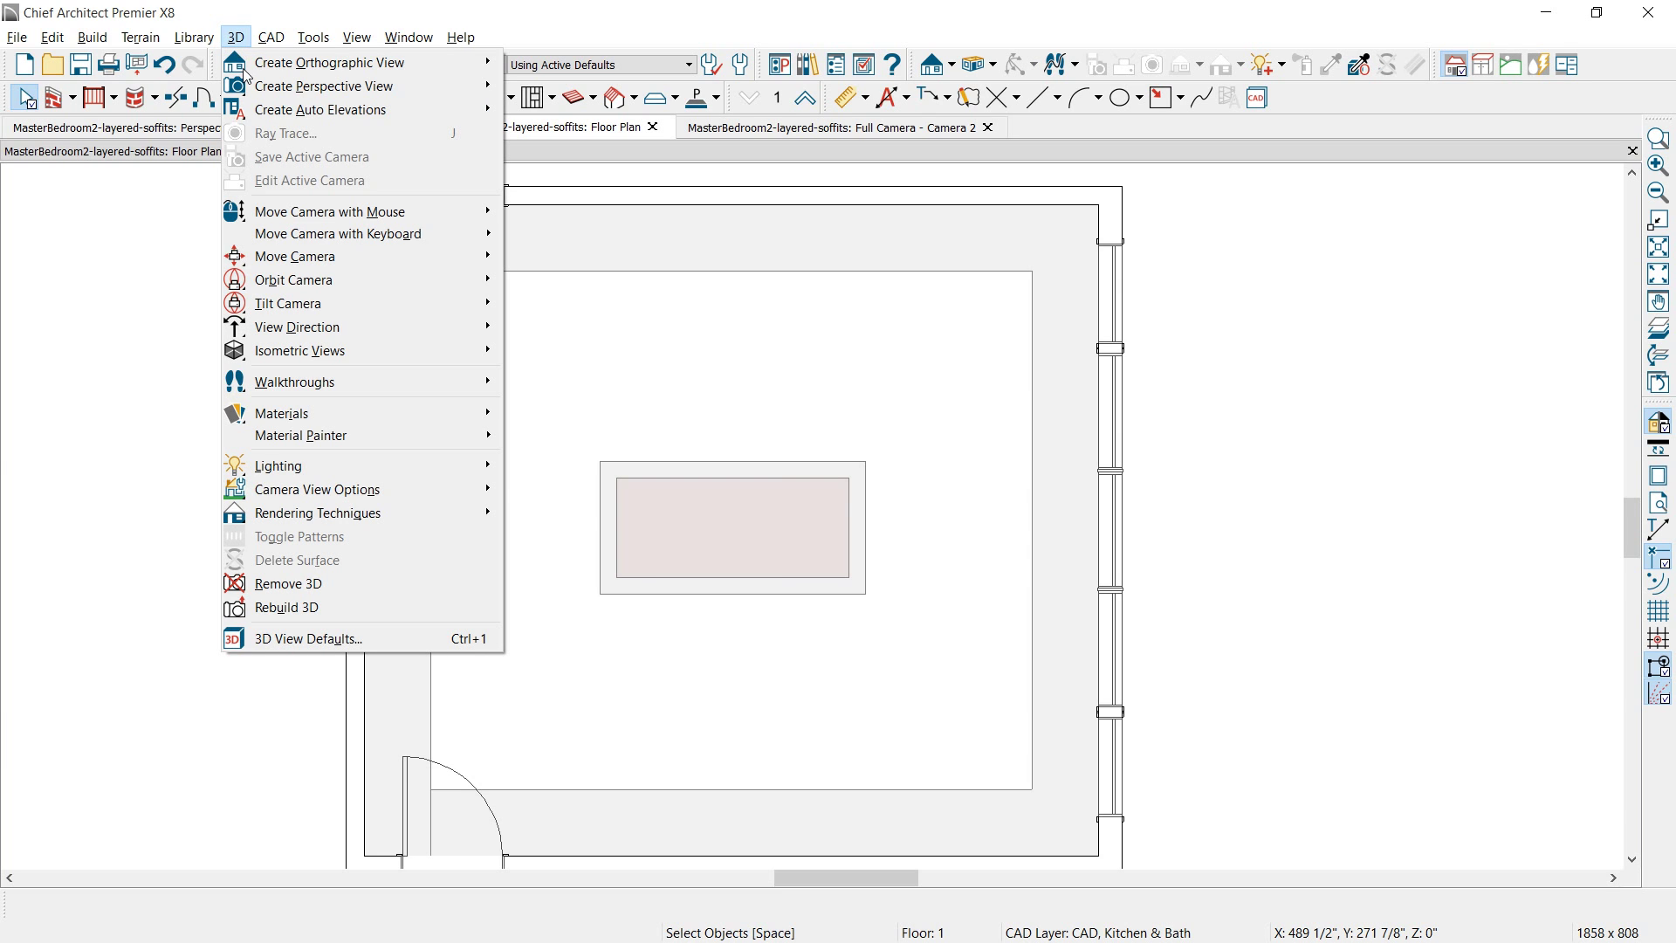
{"action": "mouse_move", "coordinate": [437, 465]}
{"action": "left_click", "coordinate": [591, 476]}
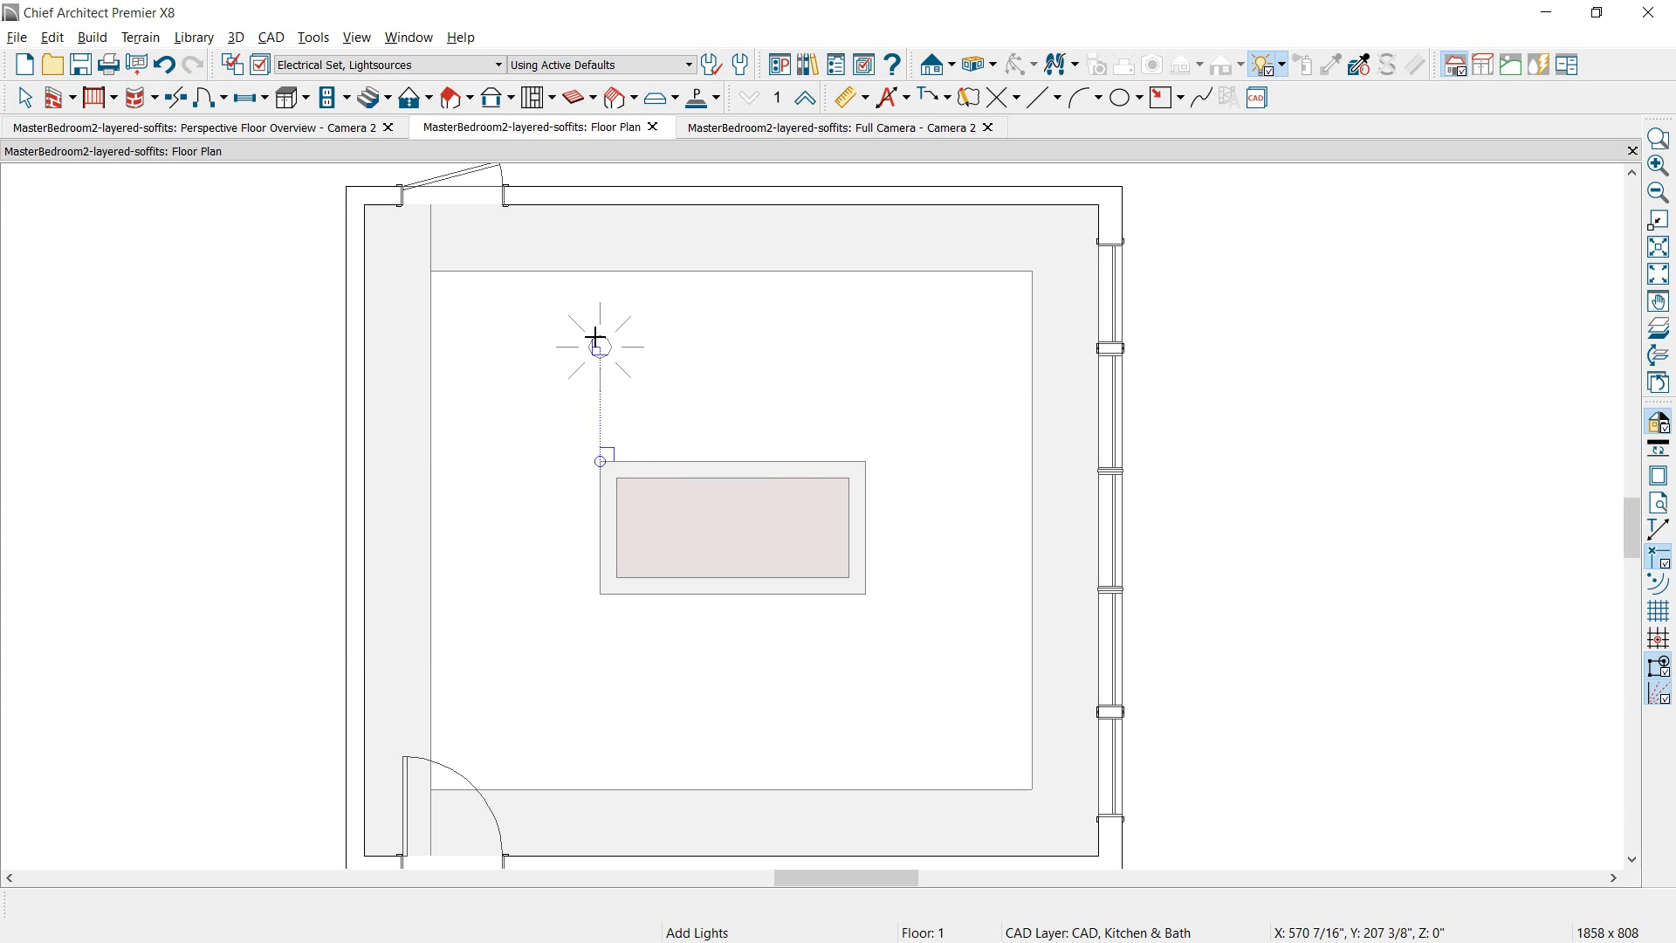
{"action": "left_click", "coordinate": [580, 314]}
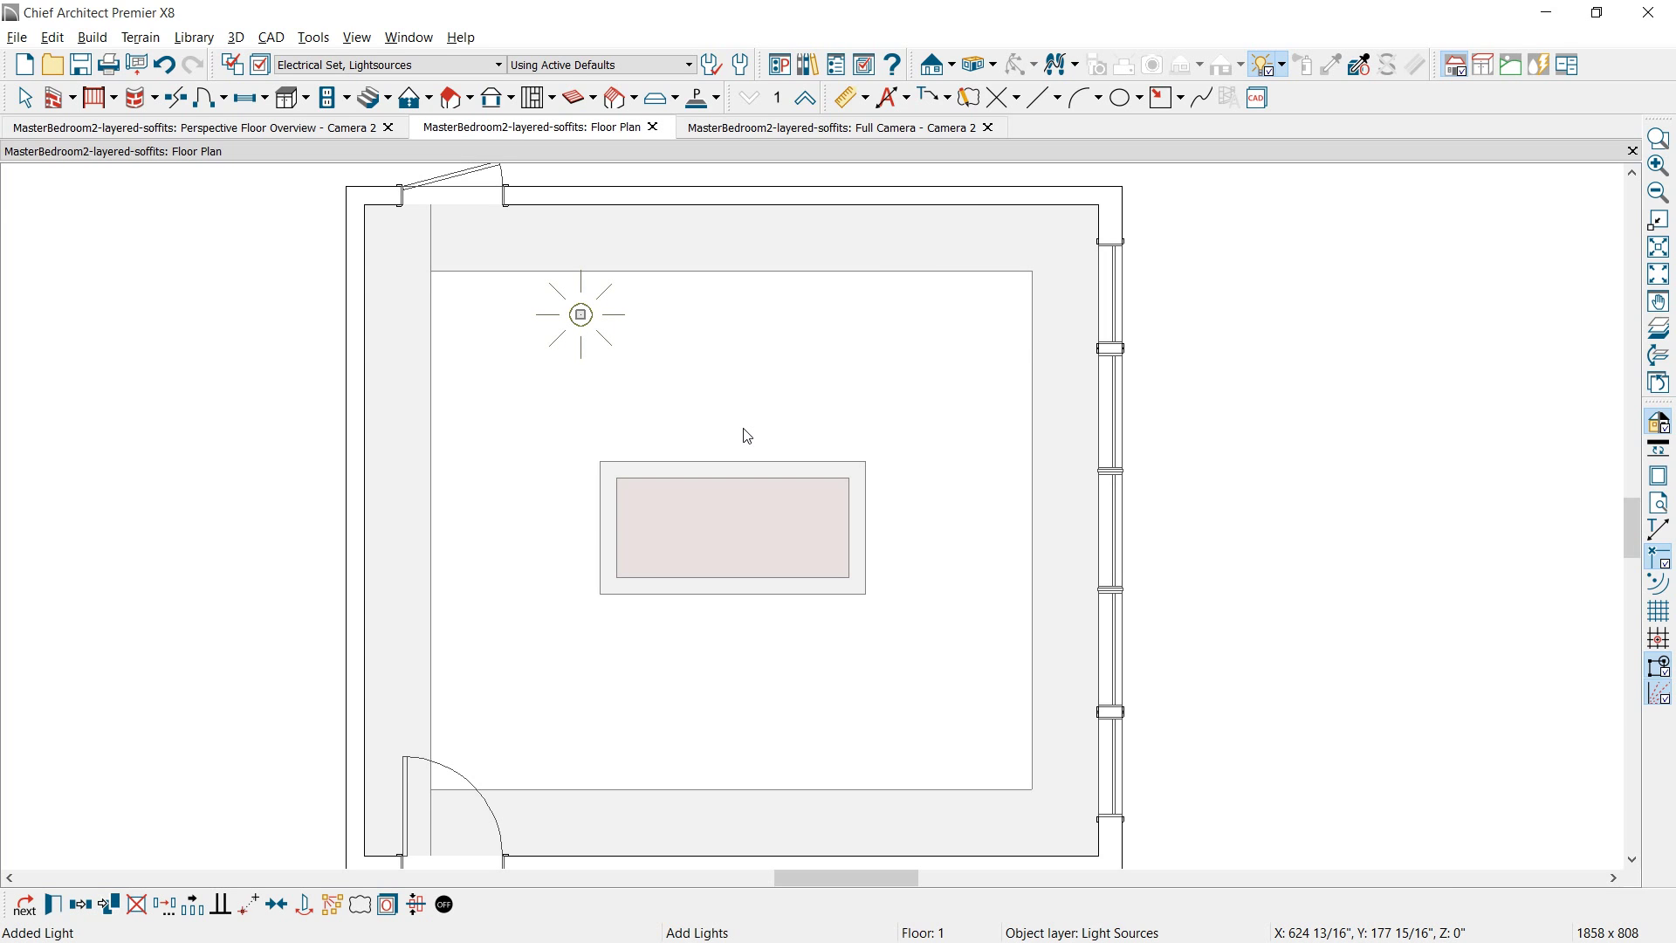
{"action": "key", "text": "ctrl+e"}
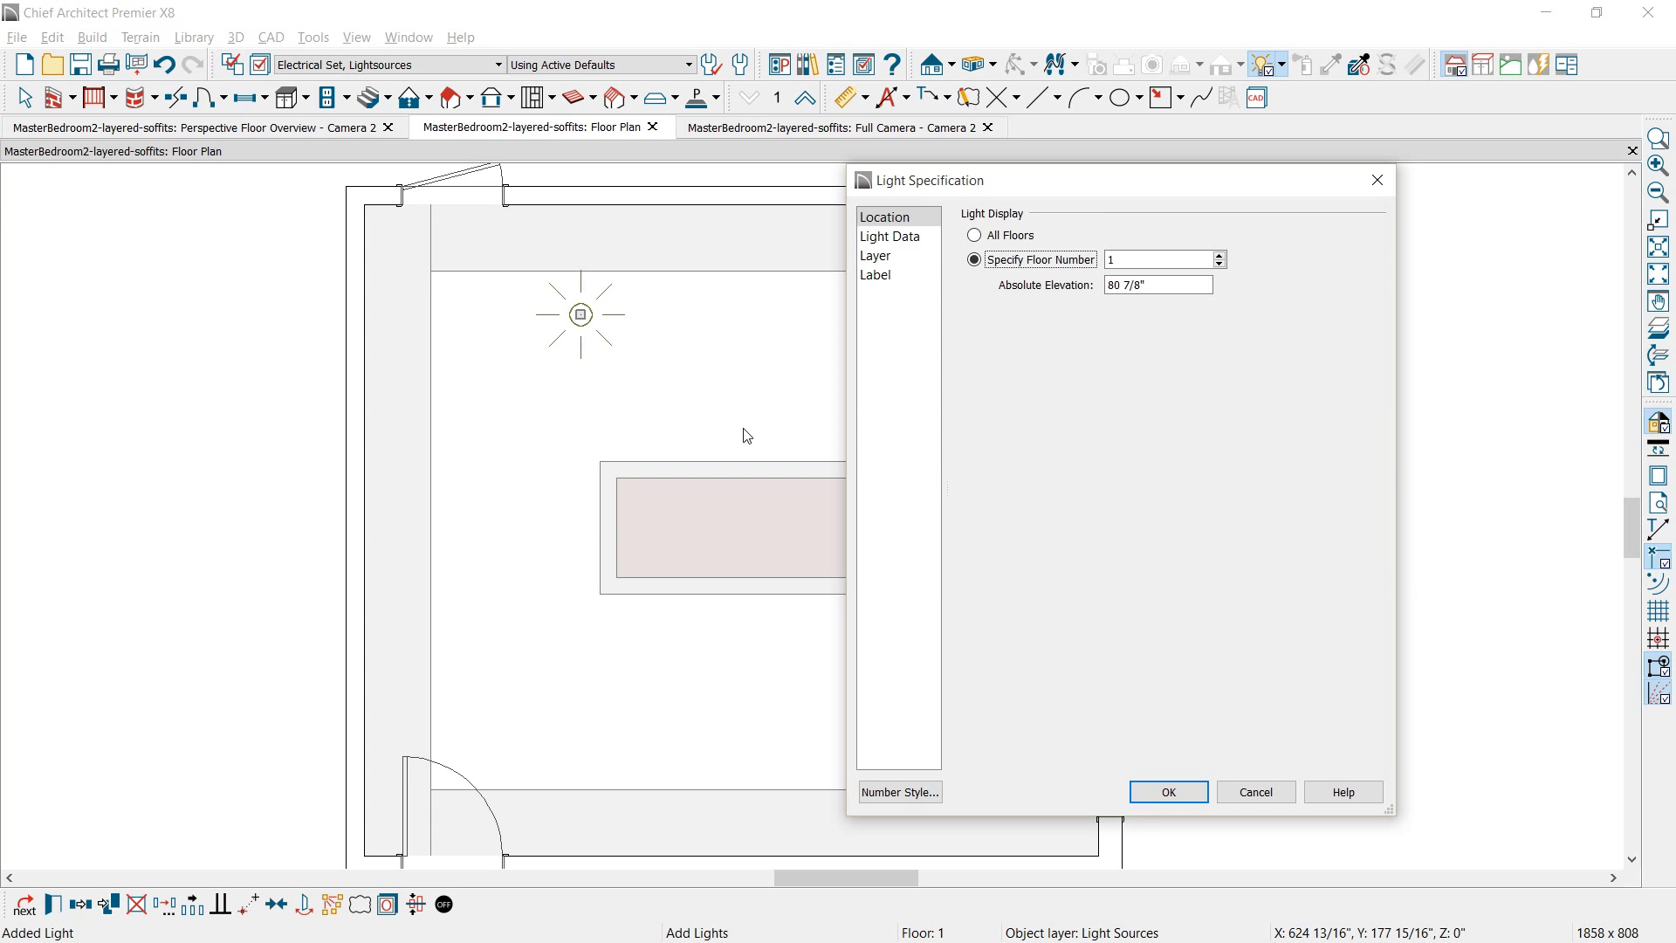
{"action": "left_click", "coordinate": [1200, 286]}
{"action": "type", "text": "10"}
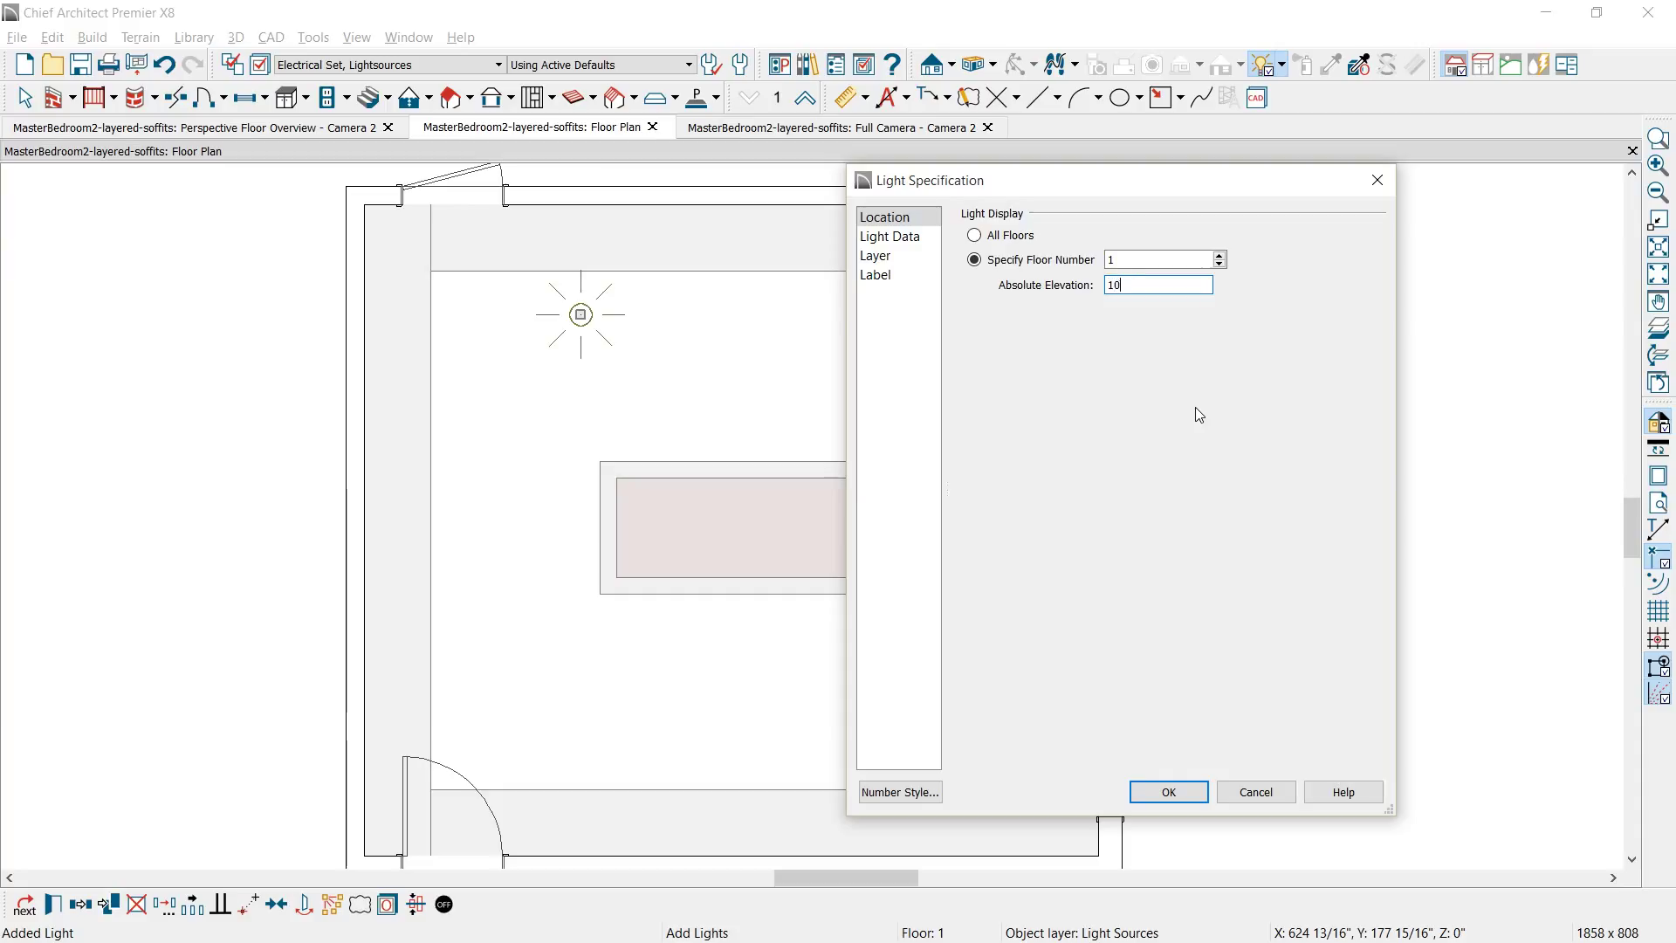
{"action": "type", "text": "3.5"}
- Turn on soft shadows for the light and set its custom intensity to 3%
{"action": "left_click", "coordinate": [905, 238]}
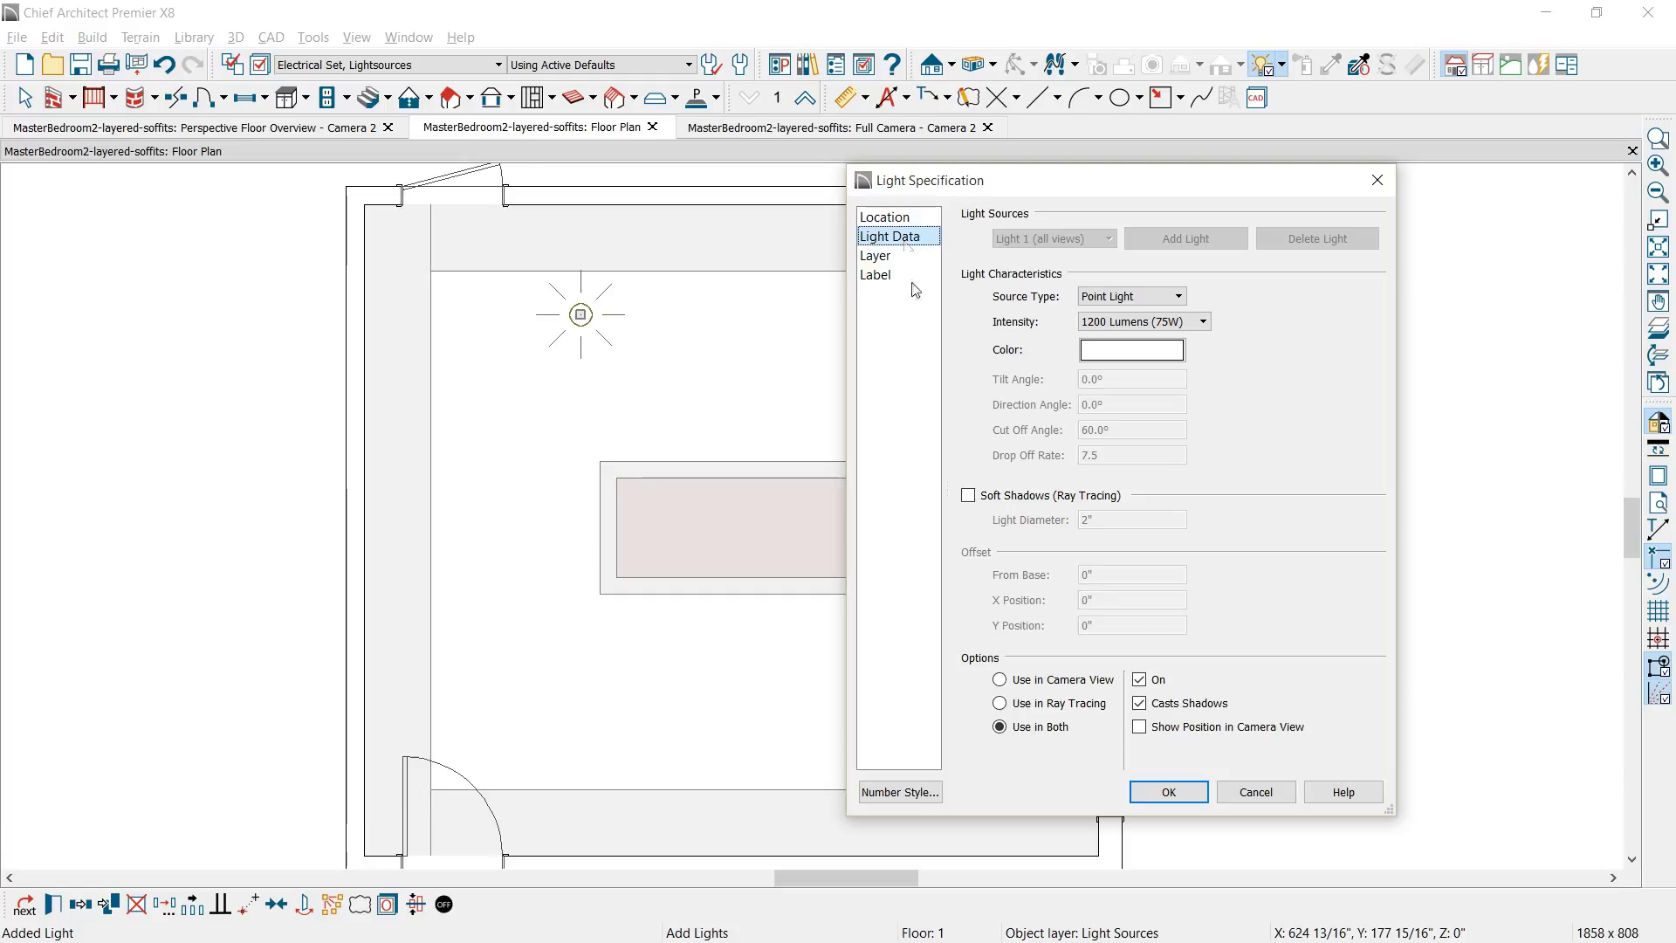
{"action": "left_click", "coordinate": [969, 495]}
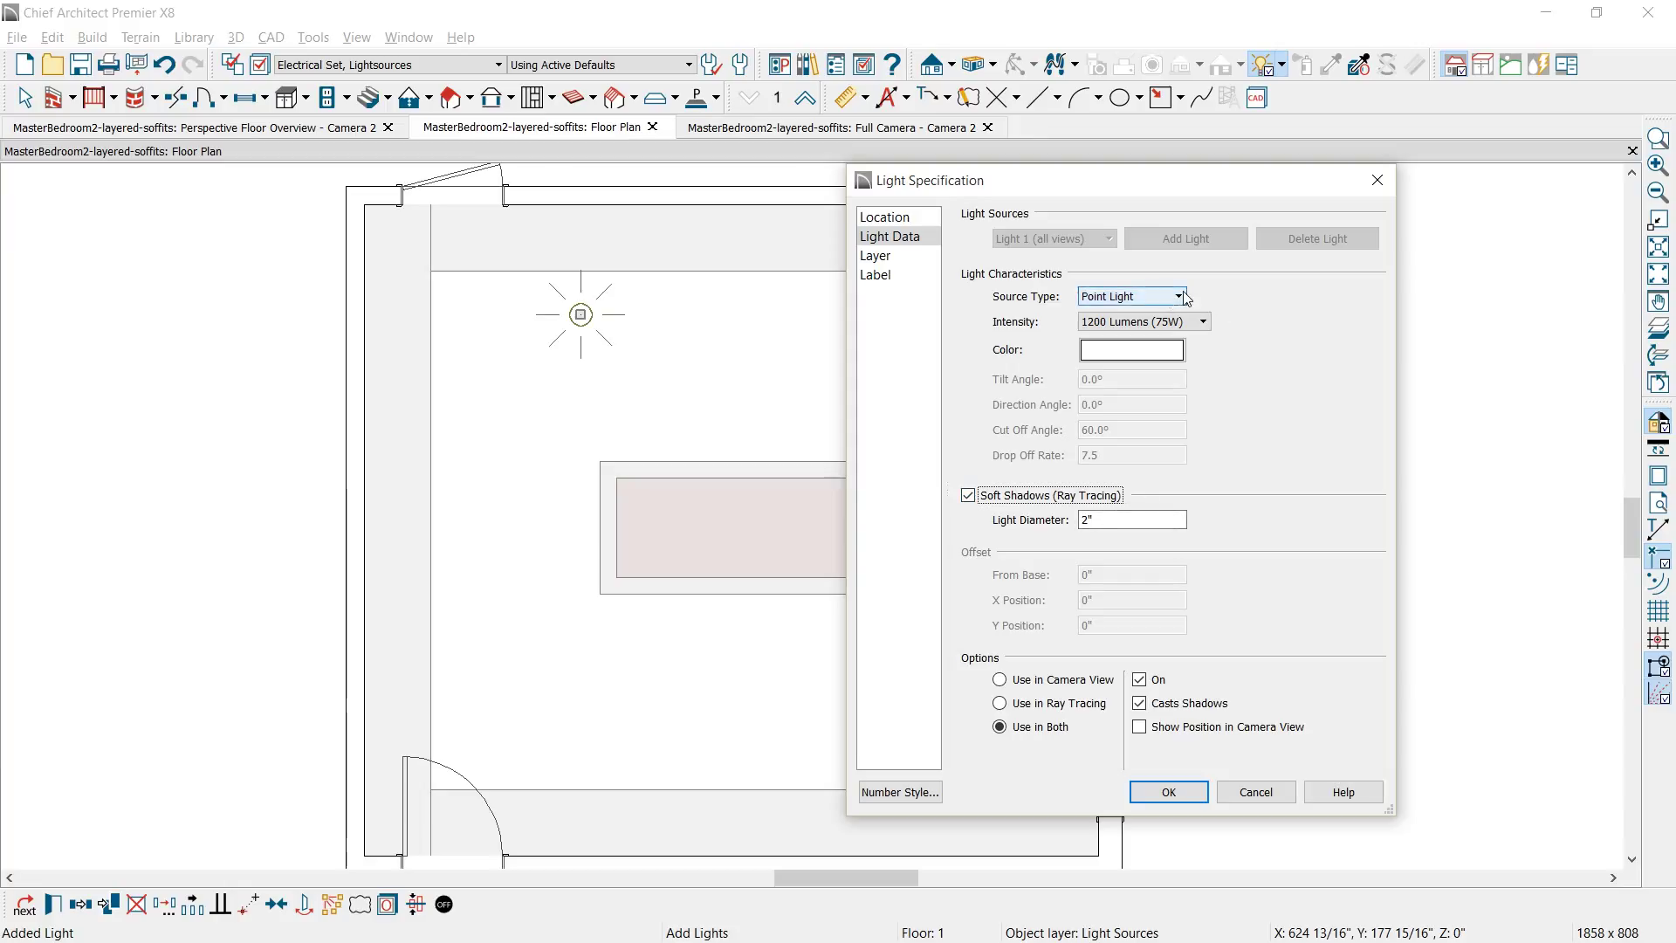
{"action": "left_click", "coordinate": [1201, 322]}
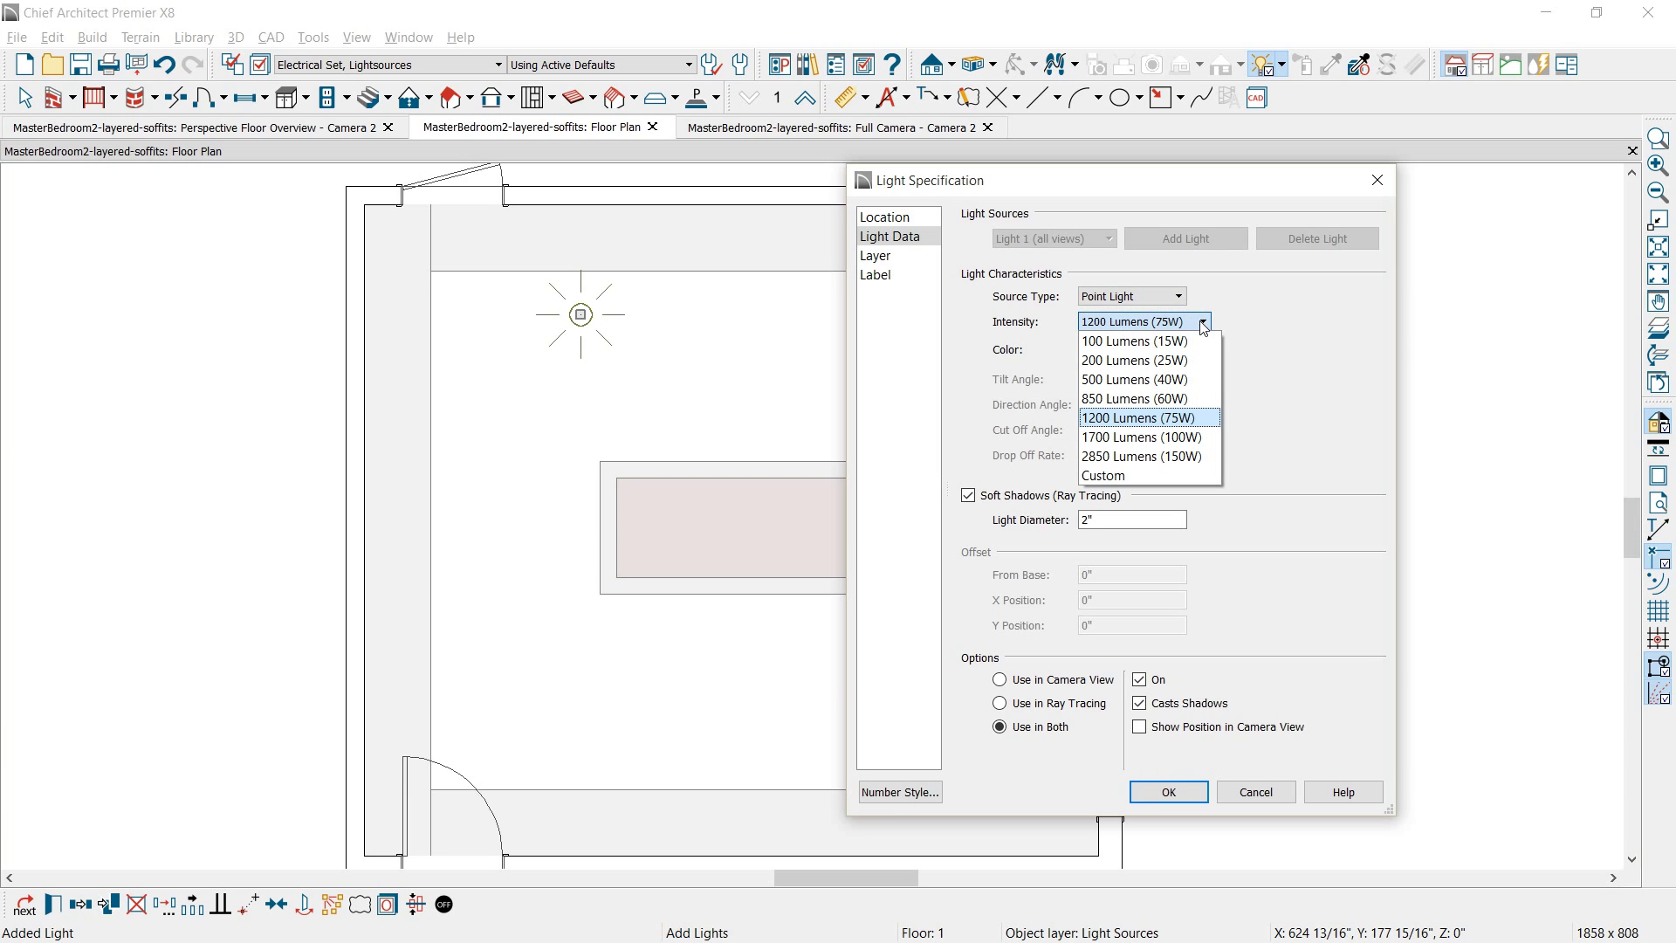
{"action": "left_click", "coordinate": [1133, 472]}
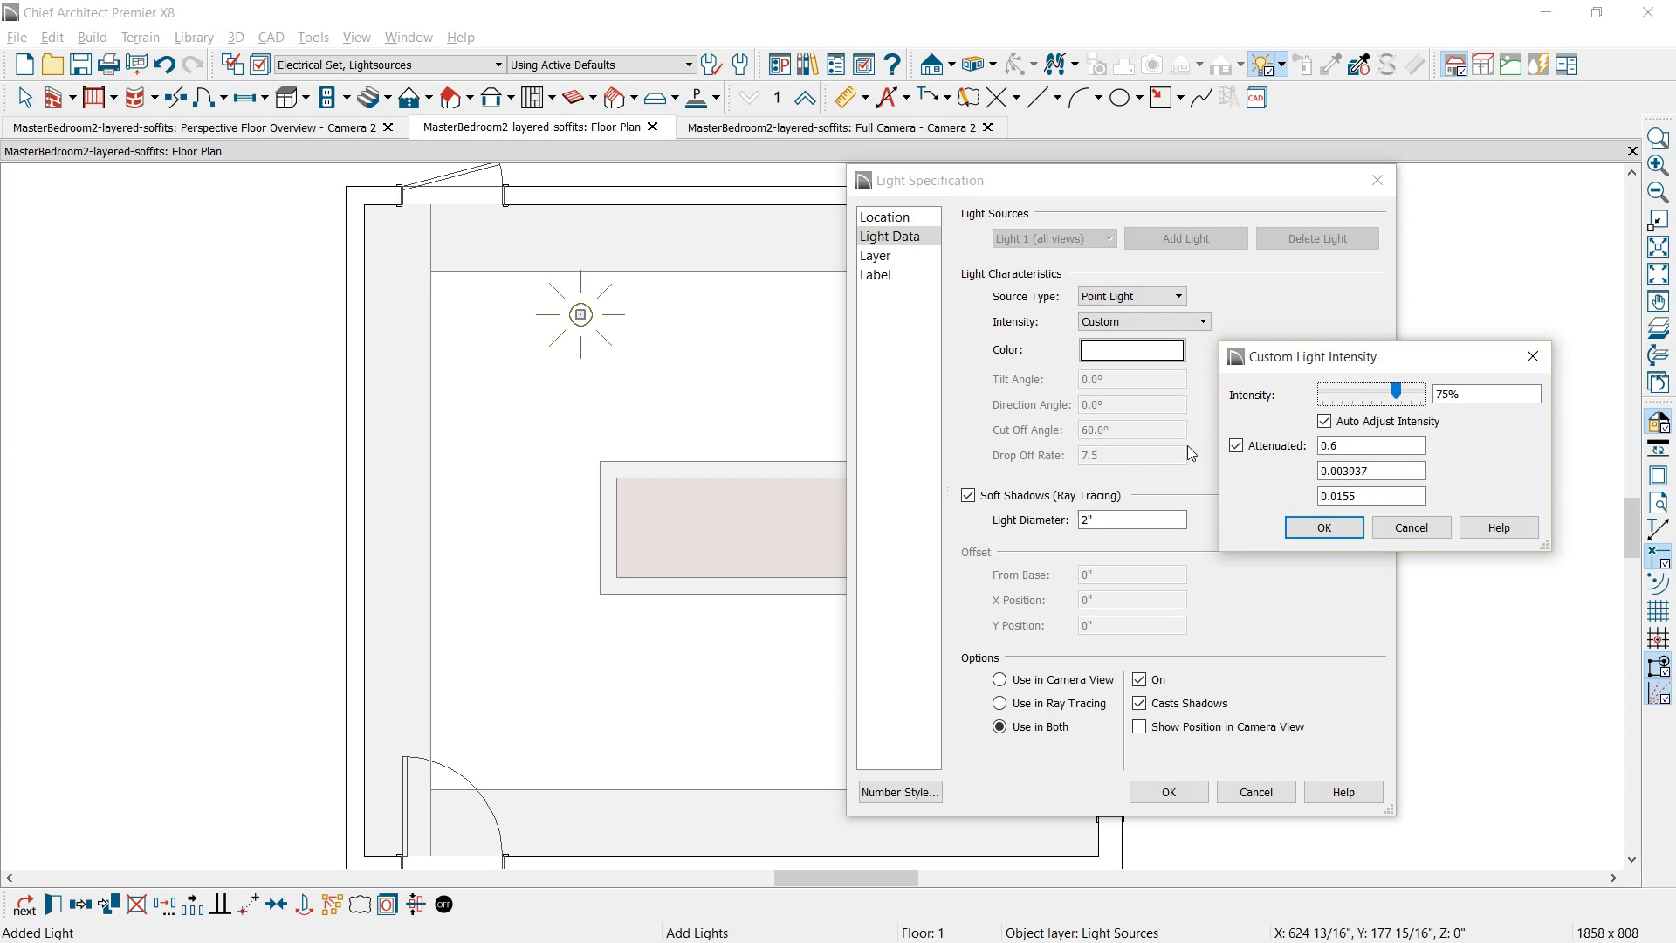
{"action": "double_click", "coordinate": [1484, 394]}
{"action": "type", "text": "3"}
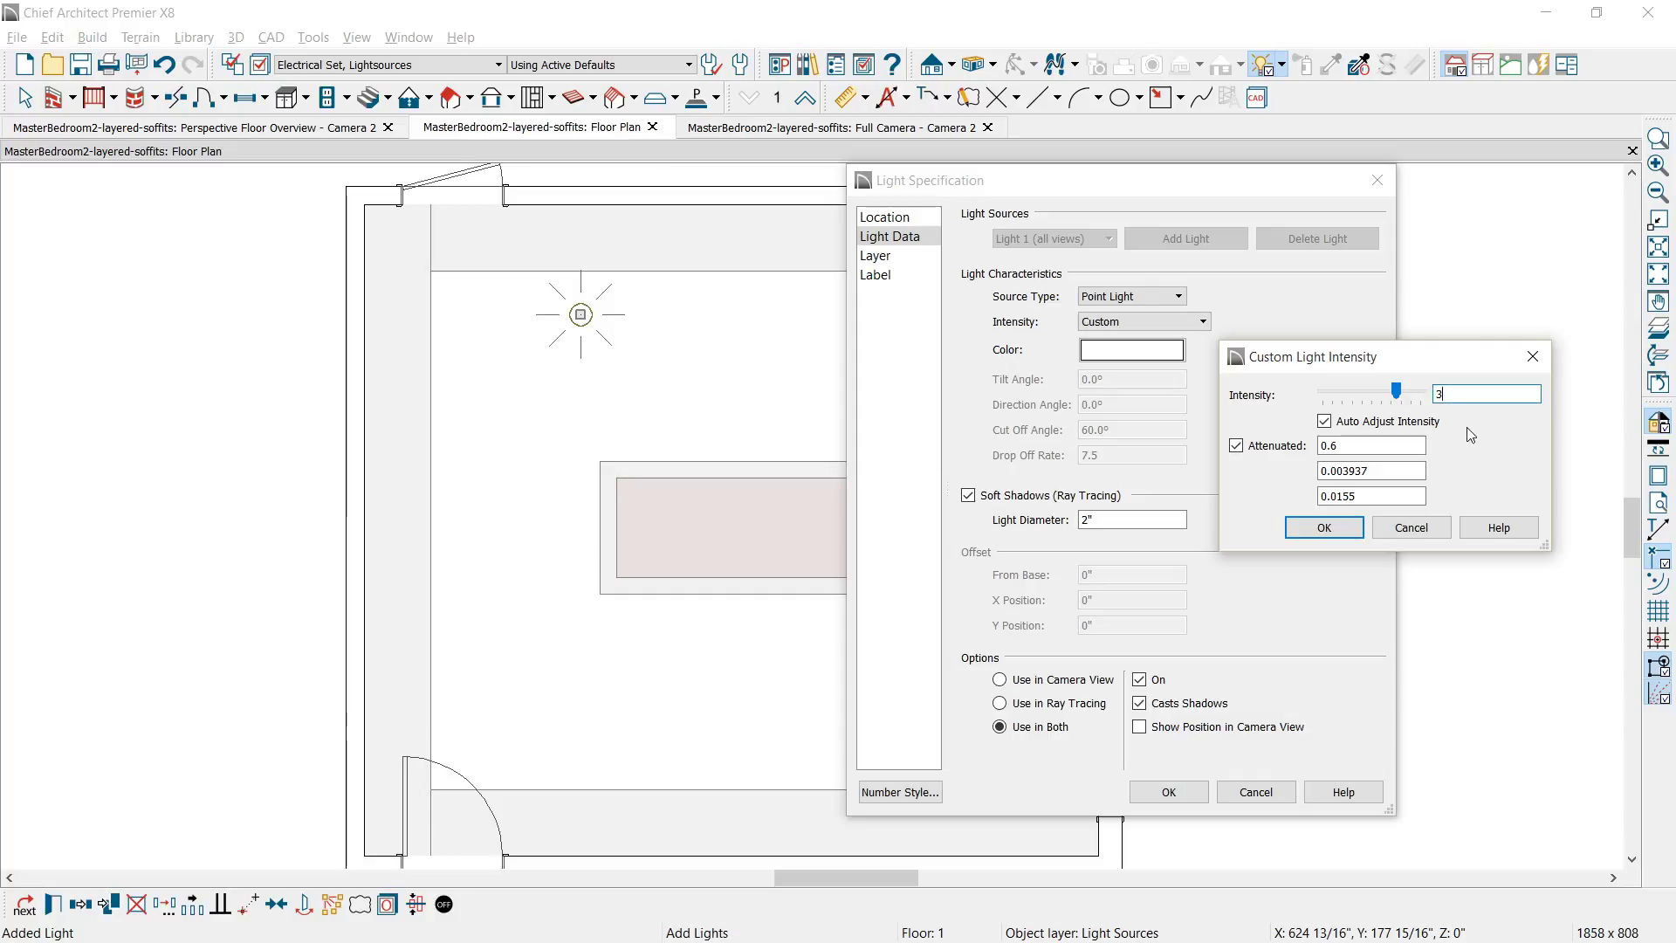
{"action": "left_click", "coordinate": [1324, 528]}
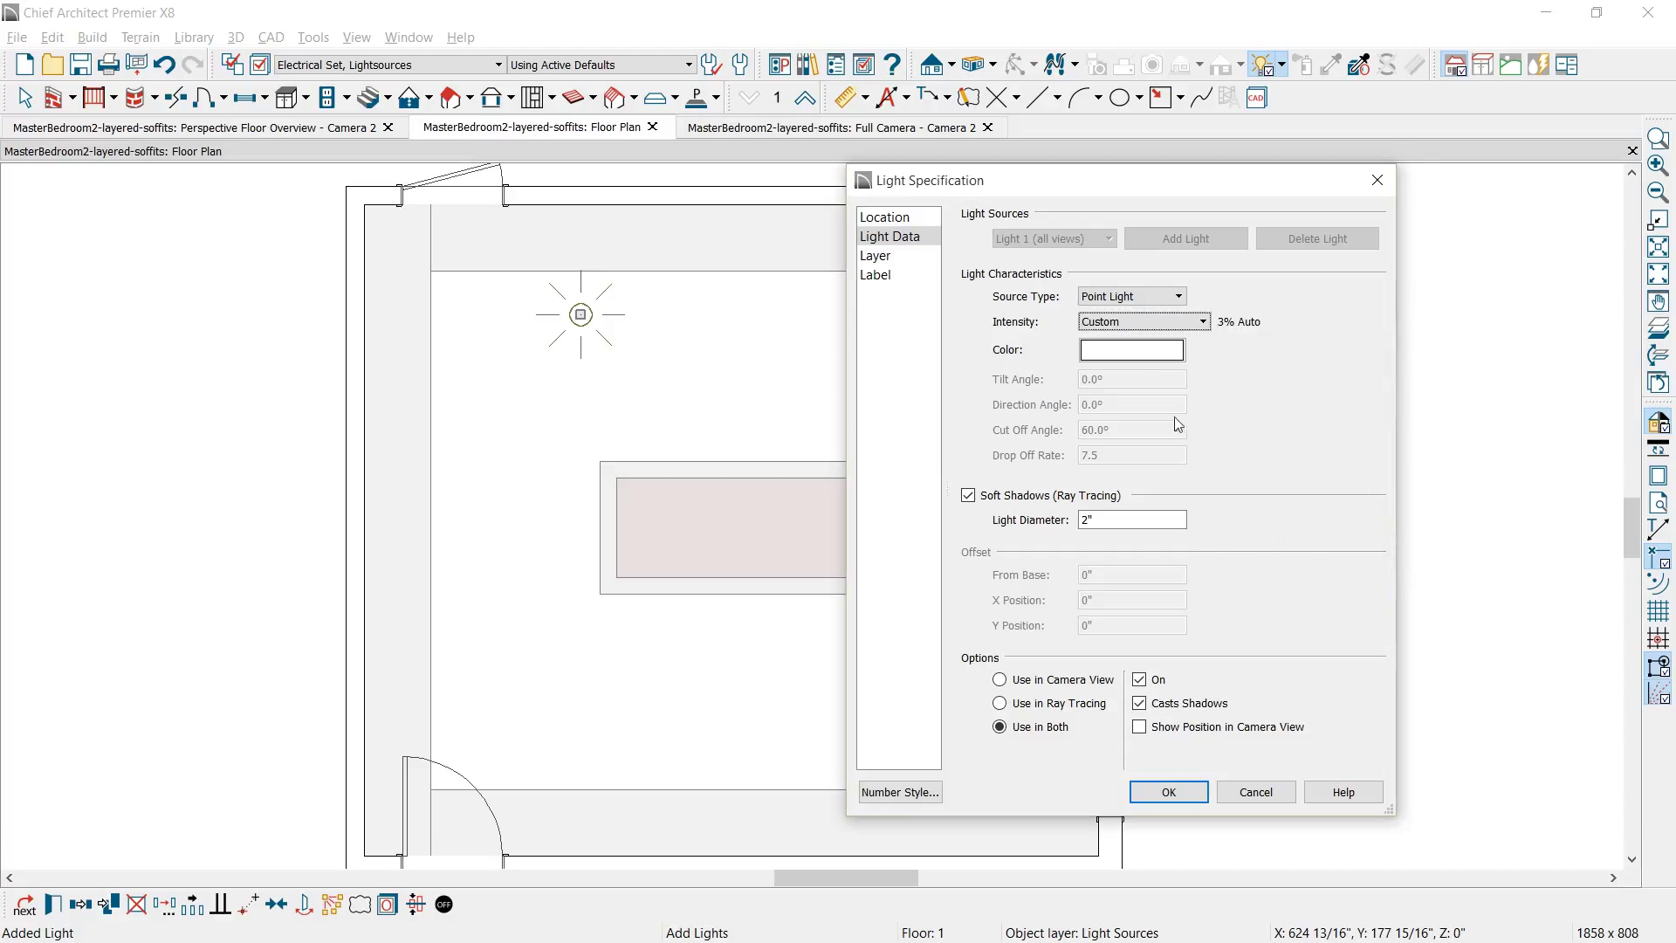
- Set the light's color to a light blue and apply the light specification
{"action": "left_click", "coordinate": [1126, 353]}
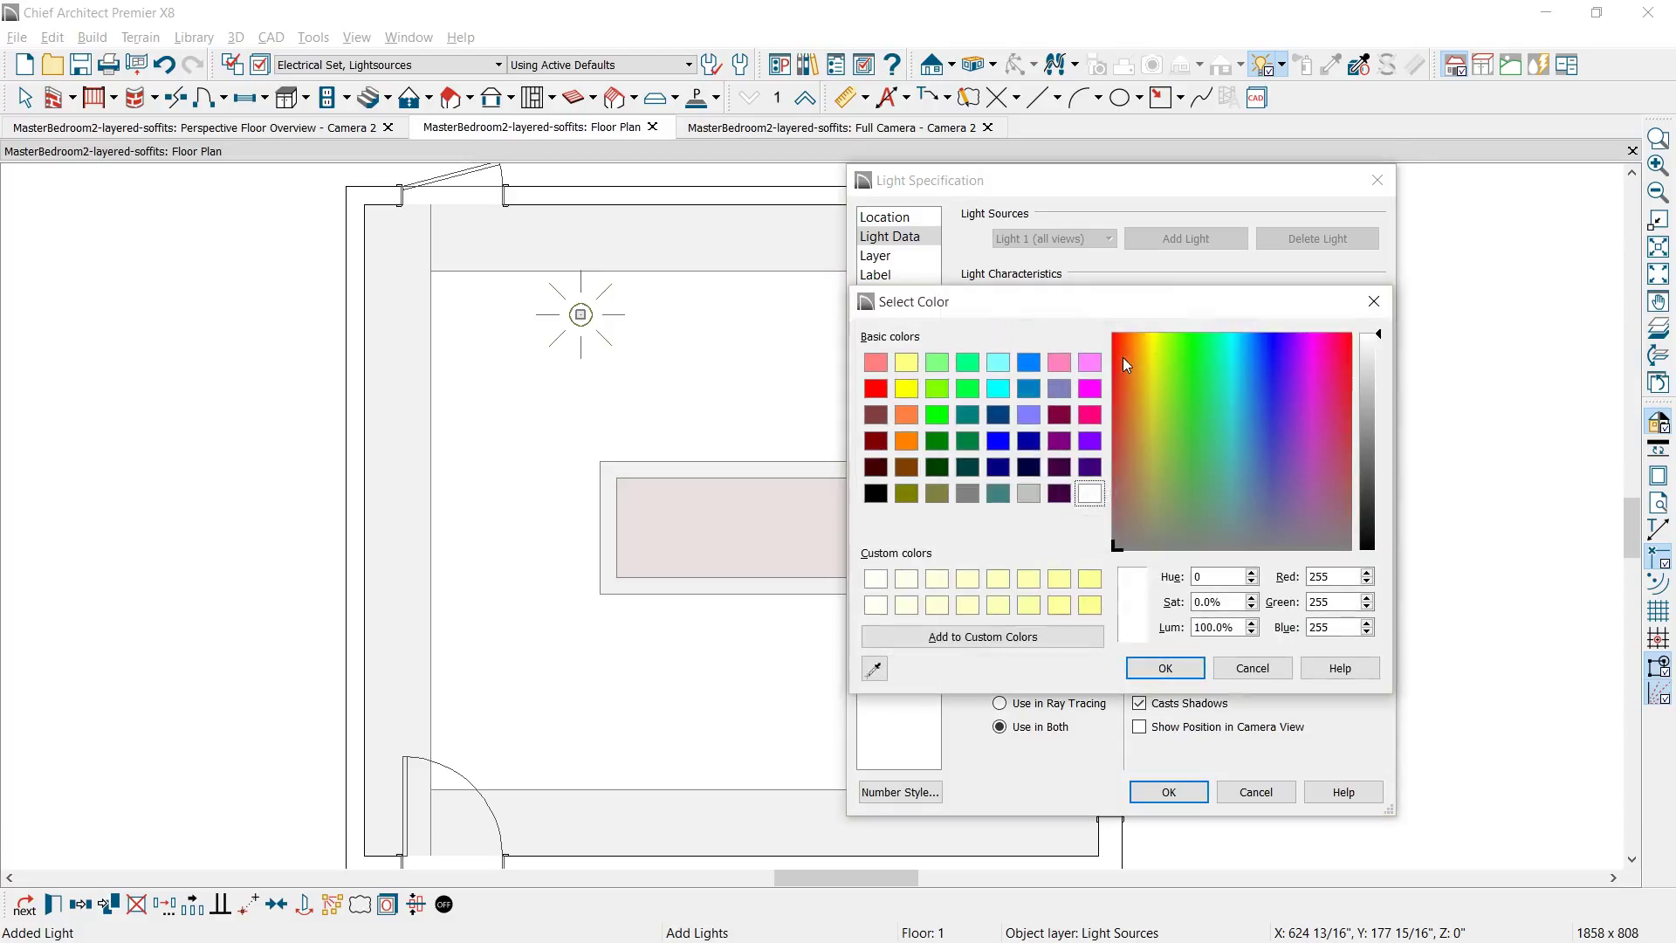
{"action": "left_click", "coordinate": [1243, 401]}
{"action": "left_click", "coordinate": [1164, 667]}
{"action": "left_click", "coordinate": [1168, 791]}
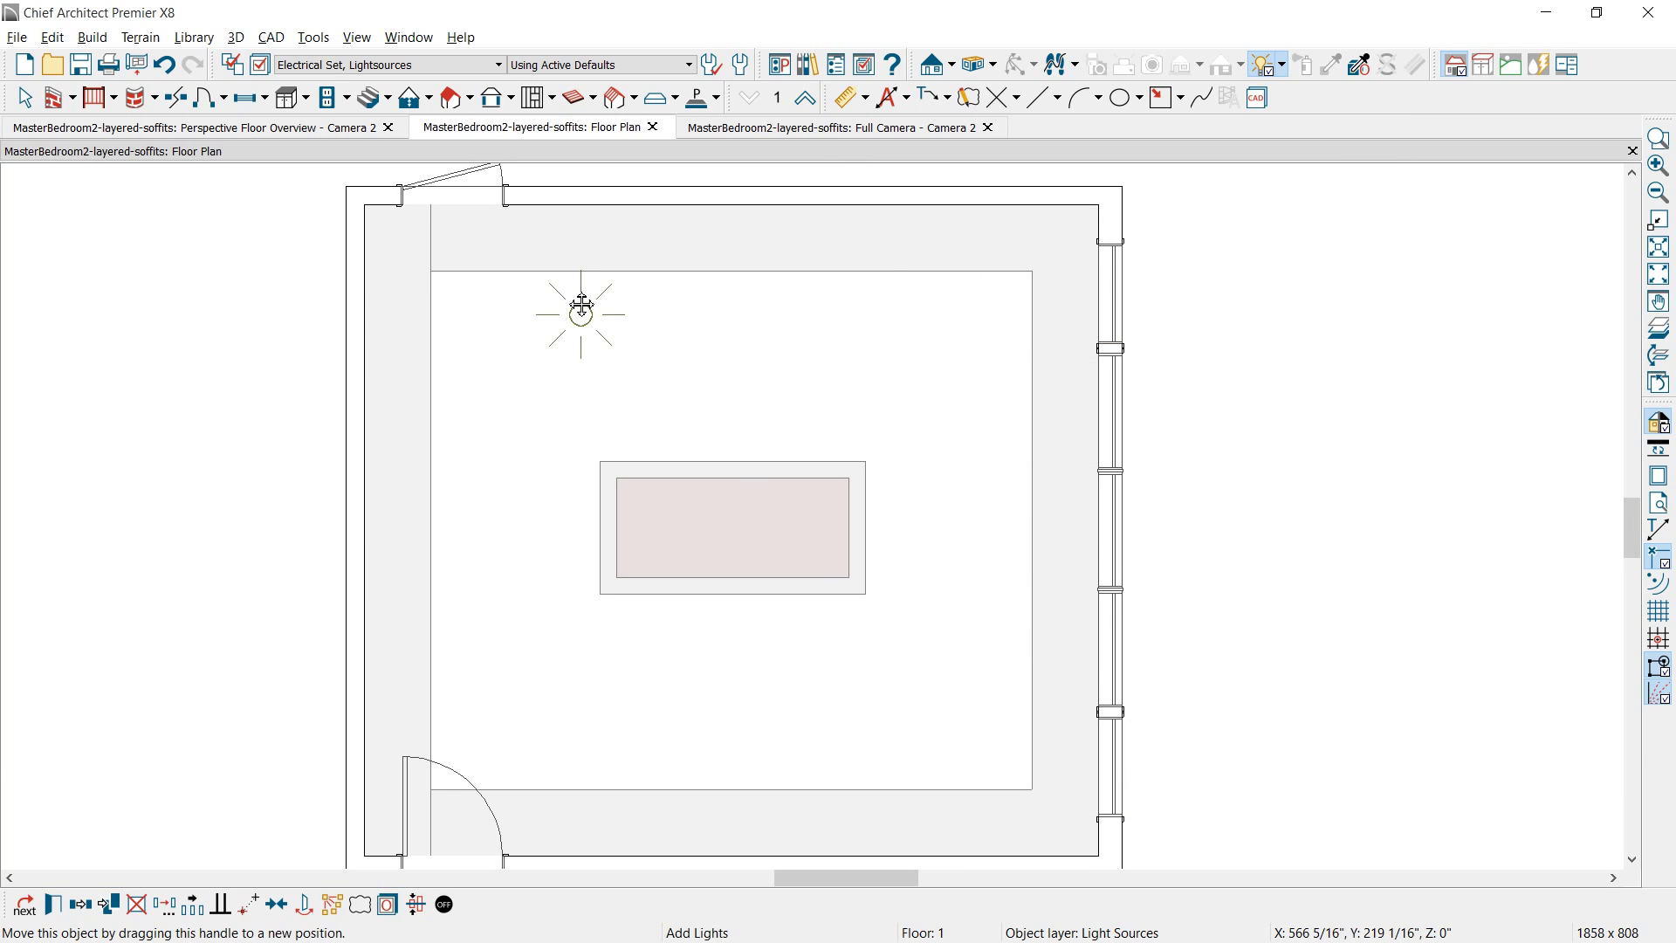
- Move the light onto the upper soffit band and copy it along that band with a 12" offset between copies
{"action": "left_click_drag", "start_coordinate": [582, 305], "coordinate": [581, 231]}
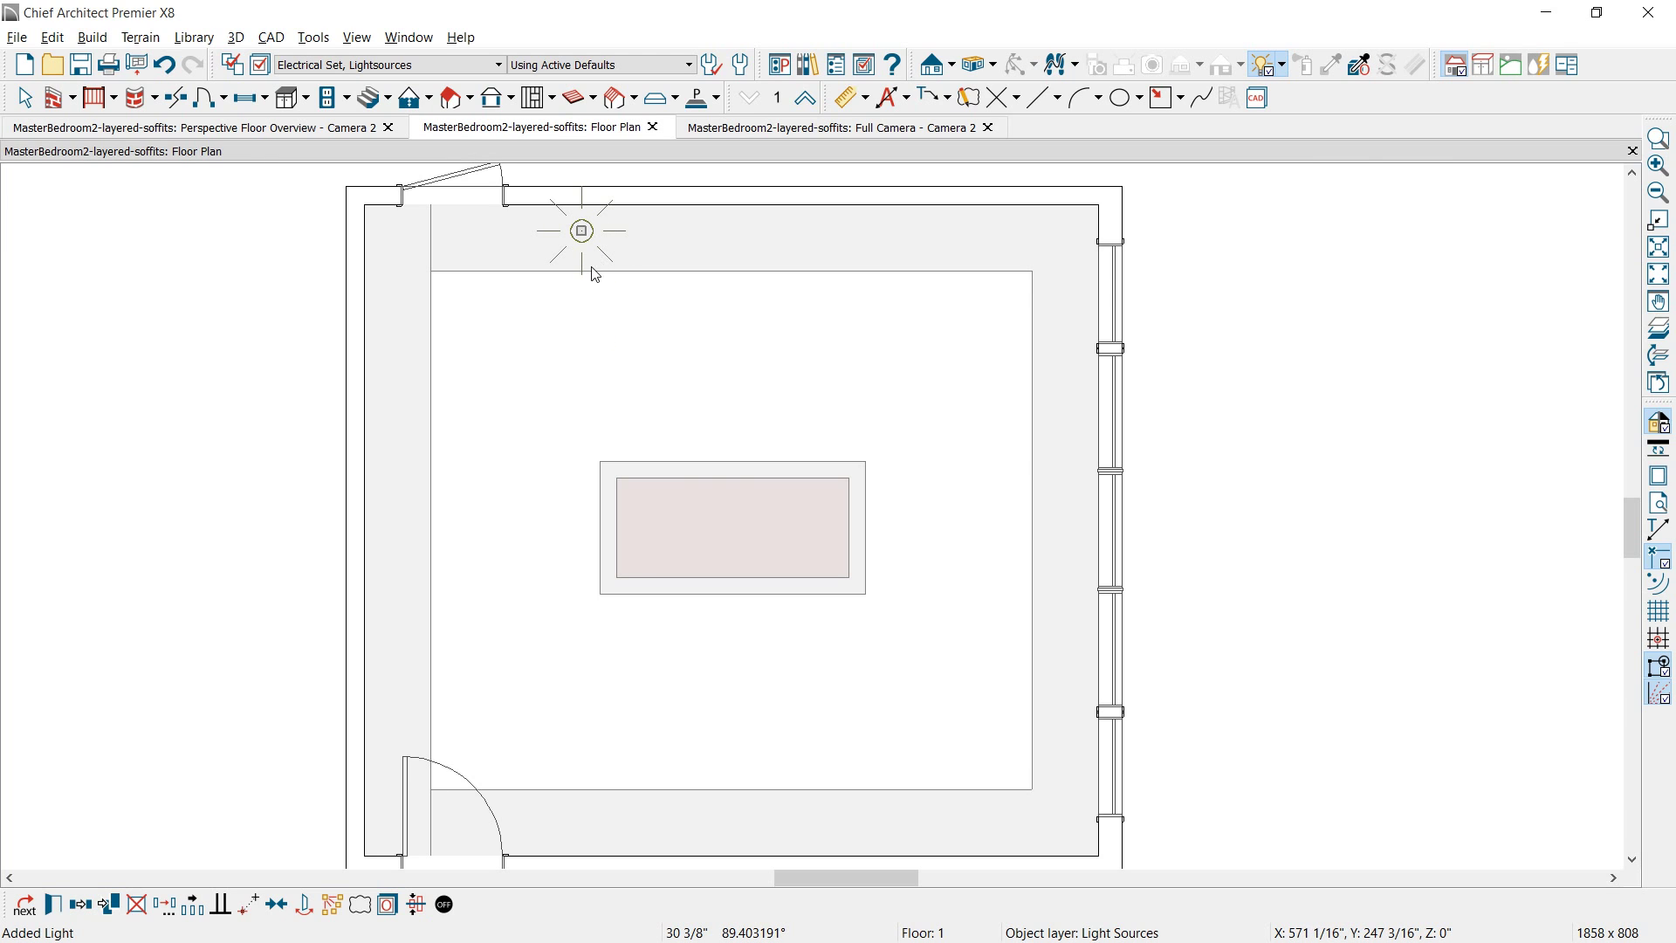
{"action": "left_click", "coordinate": [187, 903]}
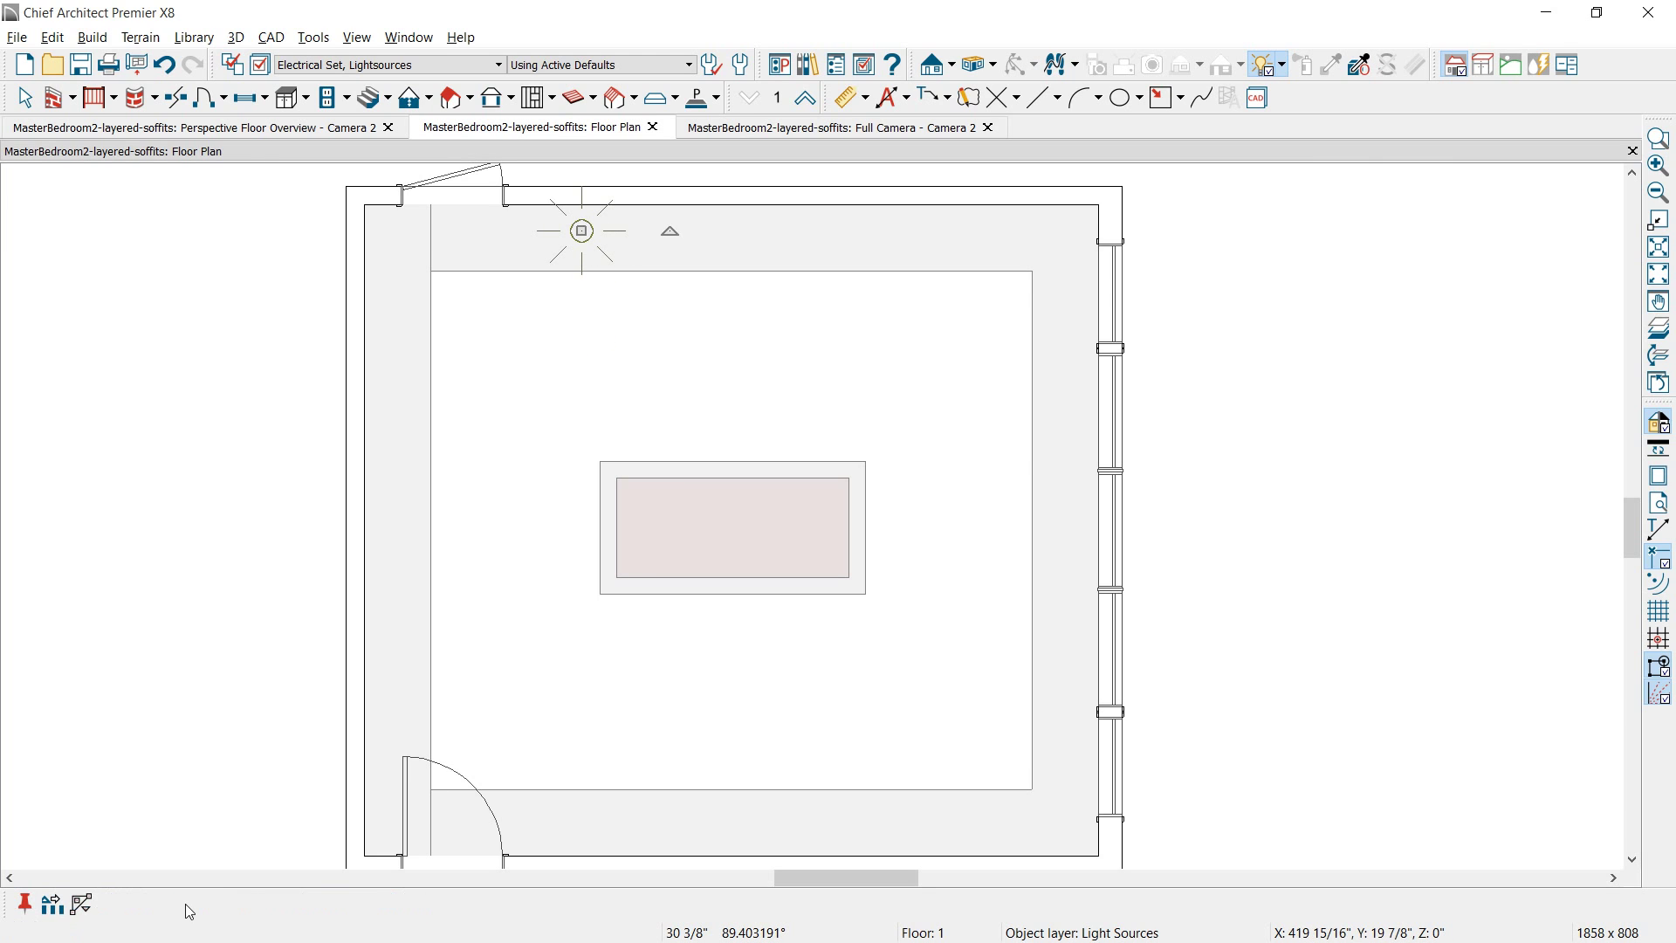
{"action": "left_click", "coordinate": [53, 903]}
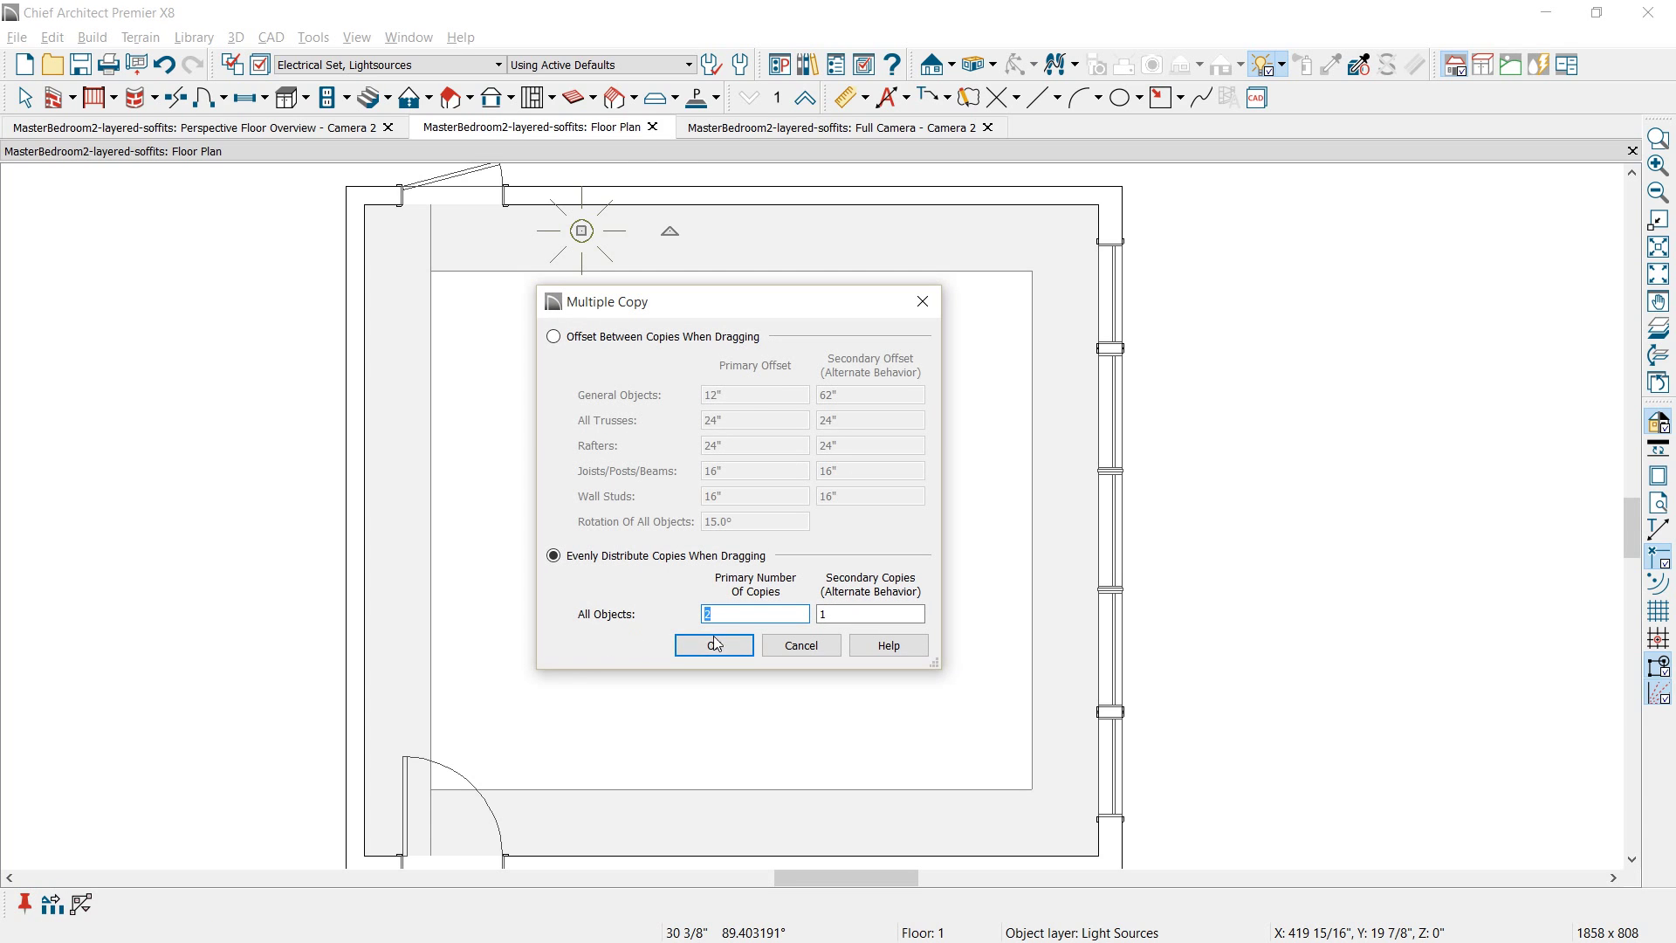
{"action": "left_click", "coordinate": [589, 336]}
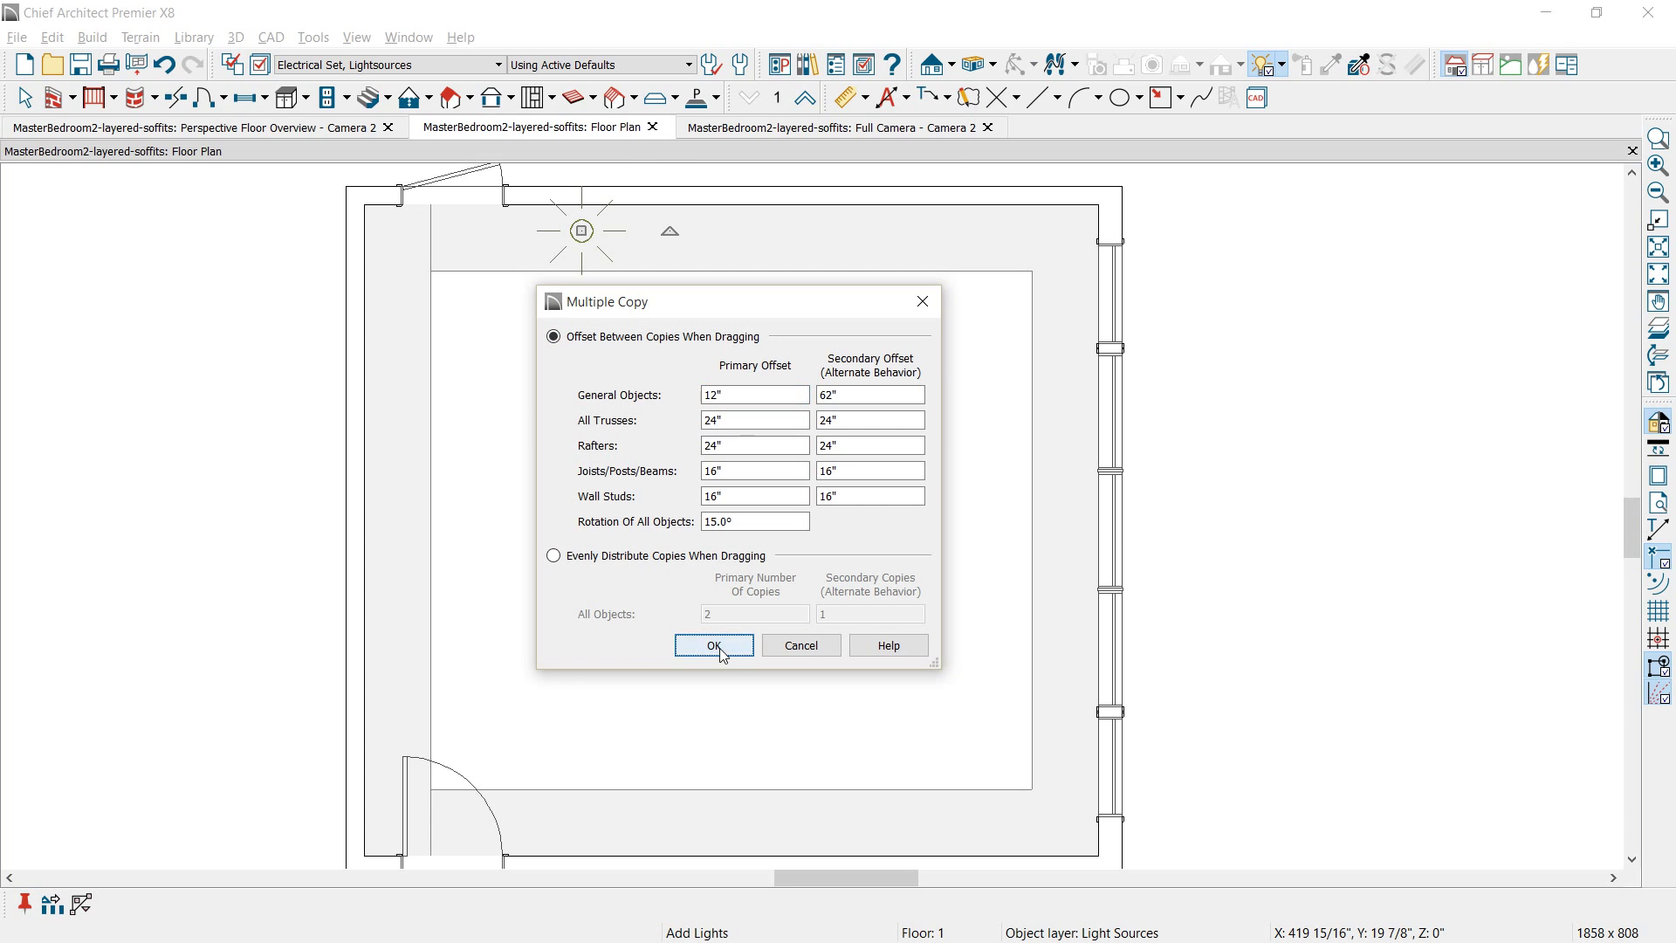
{"action": "left_click", "coordinate": [712, 645]}
{"action": "left_click_drag", "start_coordinate": [691, 246], "coordinate": [1074, 247]}
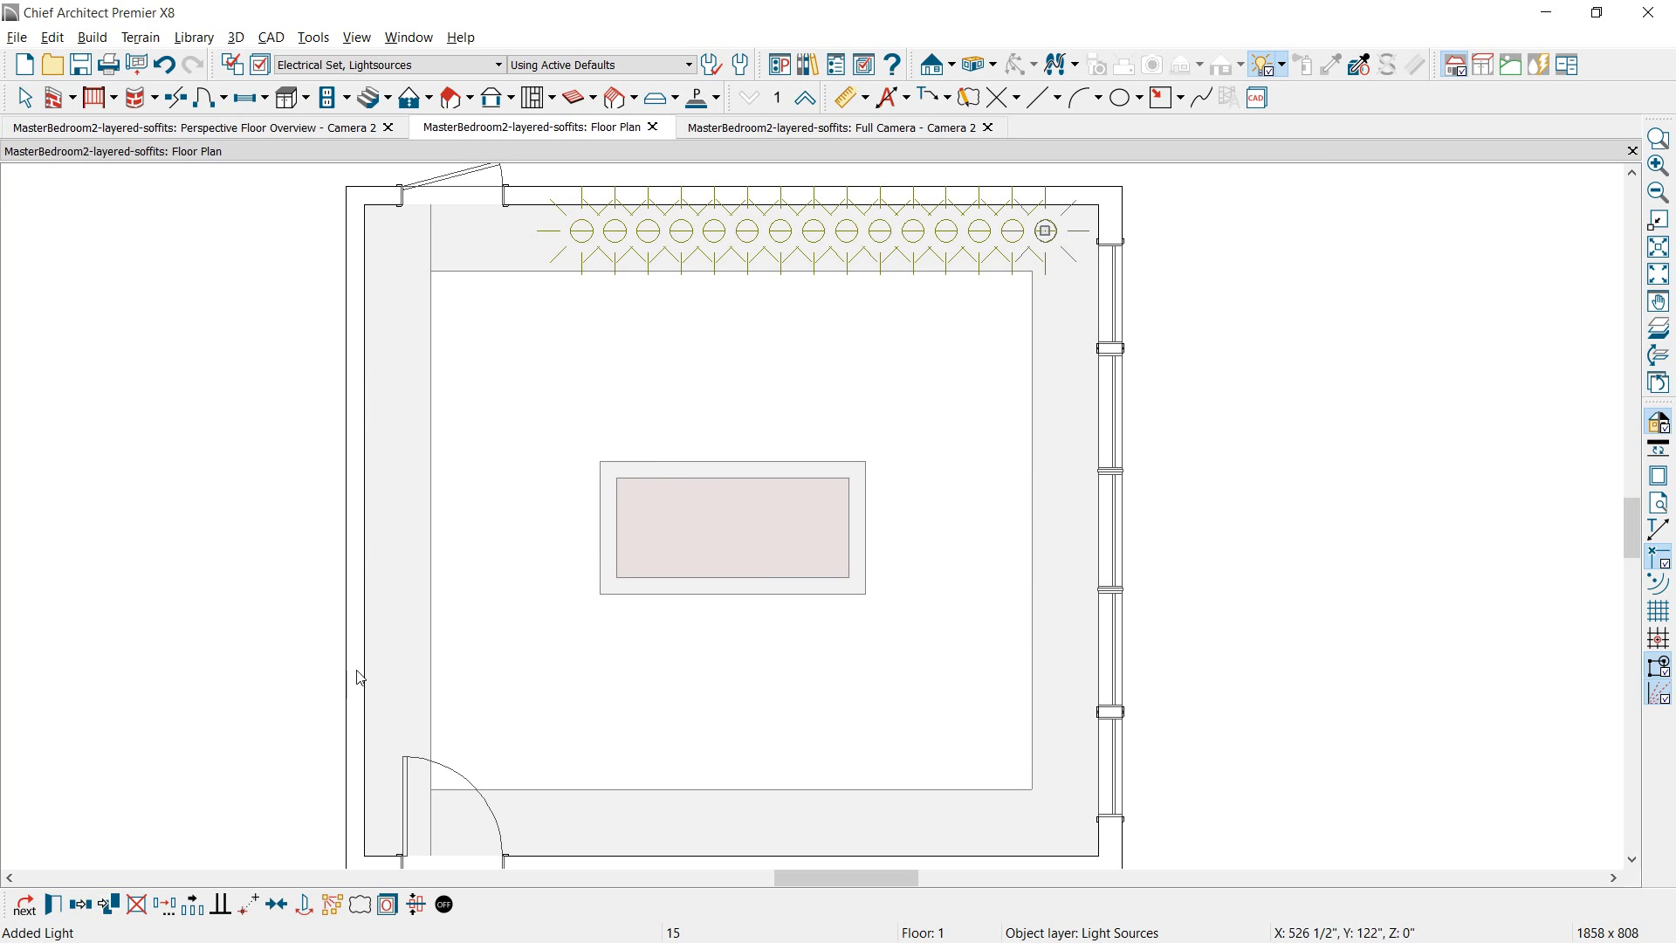
- Continue the 12" light copies down the window-side soffit and back along the lower soffit band
{"action": "left_click", "coordinate": [192, 908]}
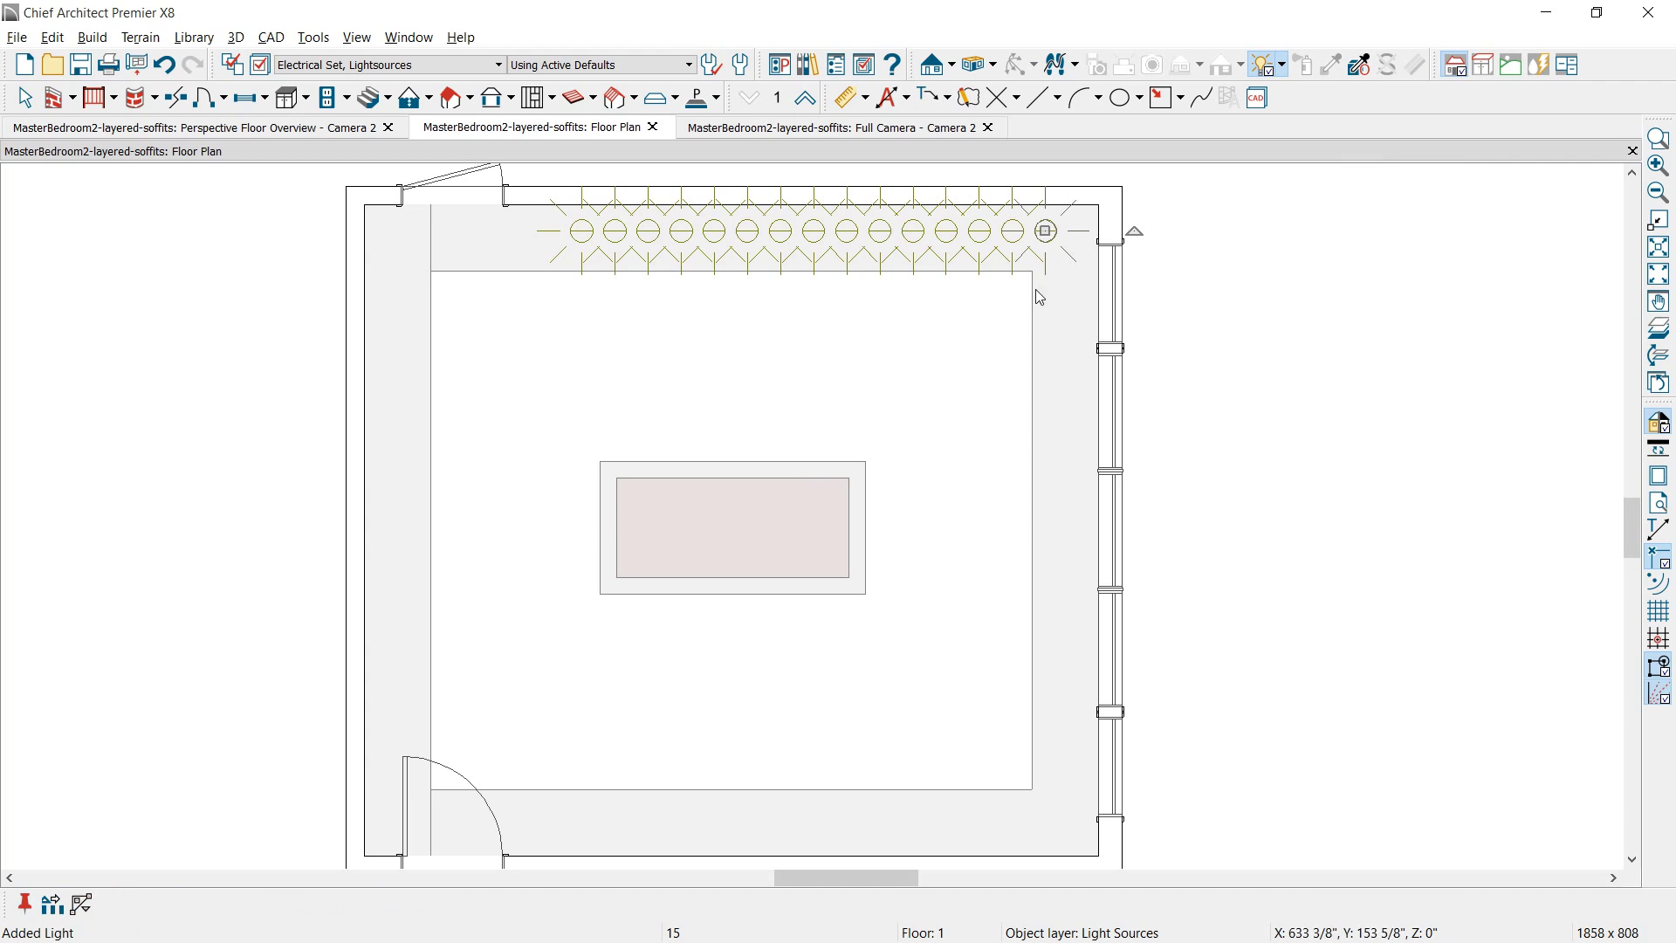
{"action": "mouse_move", "coordinate": [1046, 232]}
{"action": "left_mouse_down"}
{"action": "mouse_move", "coordinate": [1059, 834]}
{"action": "mouse_move", "coordinate": [611, 843]}
{"action": "left_mouse_up"}
{"action": "left_click_drag", "start_coordinate": [604, 835], "coordinate": [585, 835]}
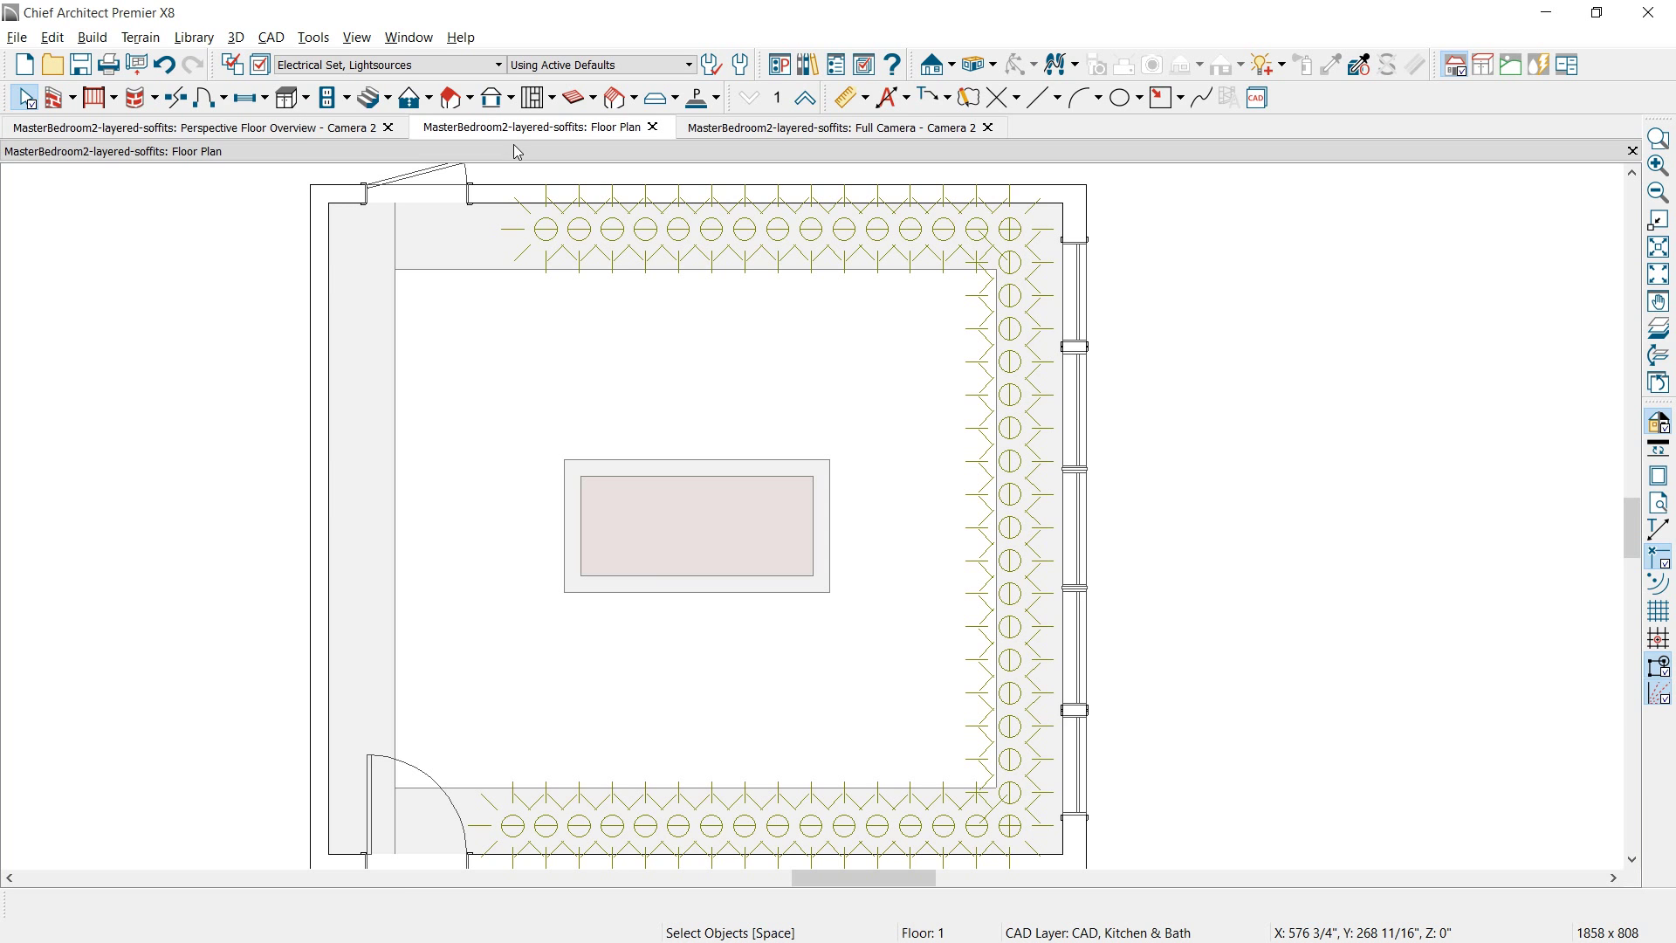
- Show the ceiling tier outlines in the plan and copy the first light inward, just outside the largest outline
{"action": "left_click", "coordinate": [260, 66]}
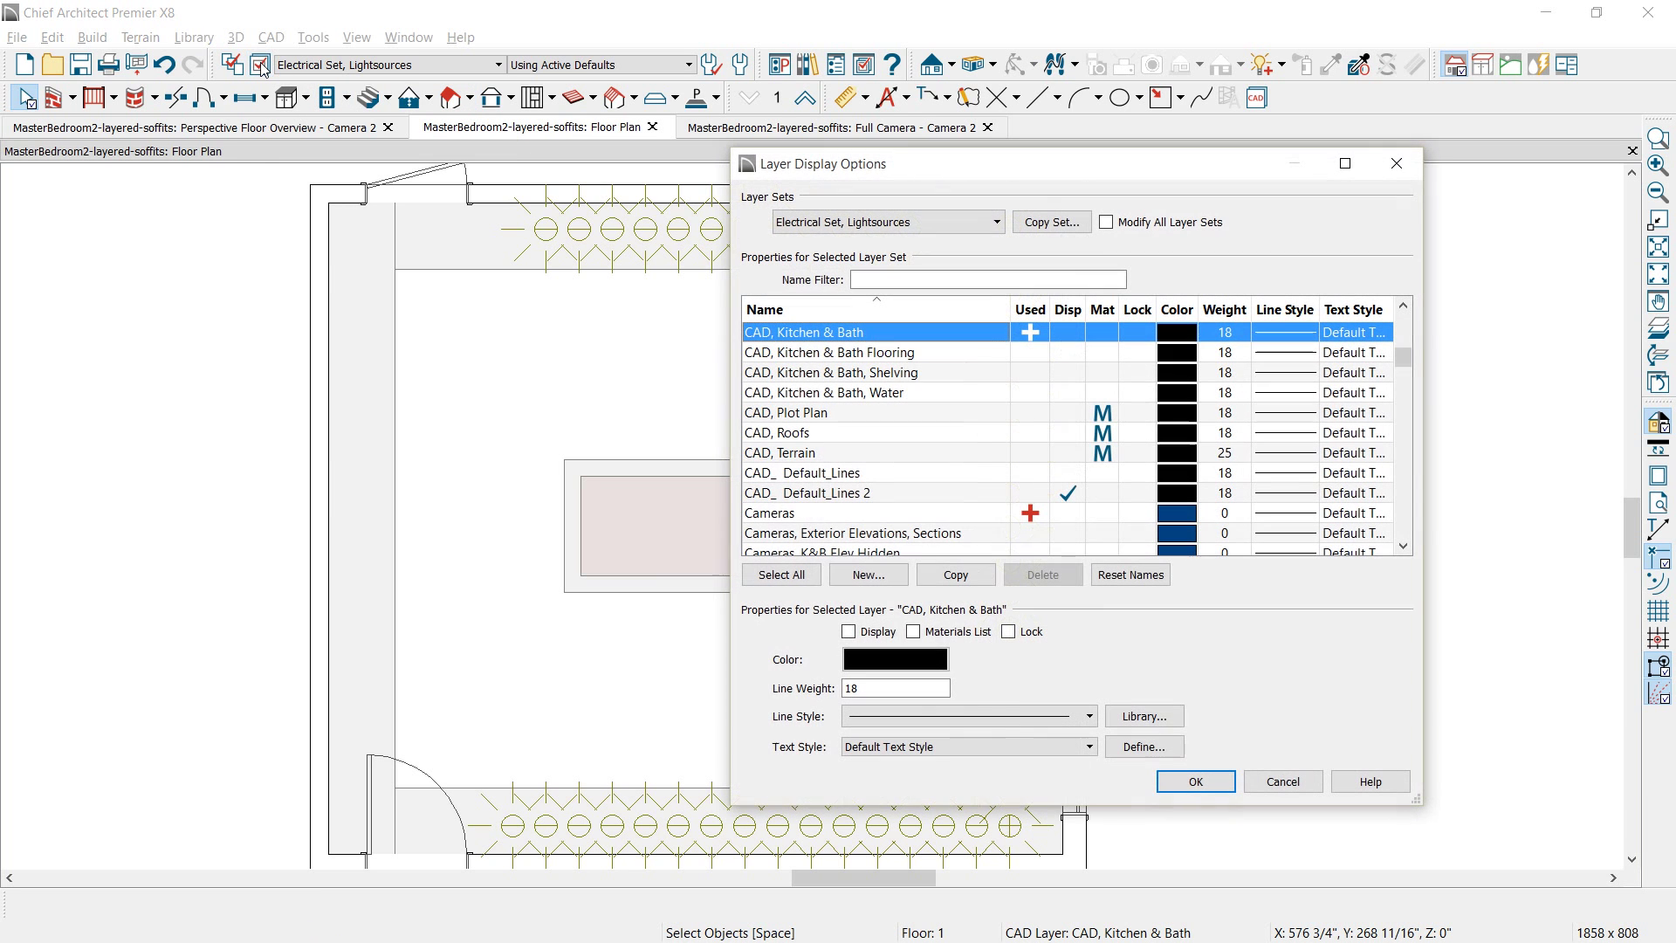
{"action": "left_click", "coordinate": [1195, 781]}
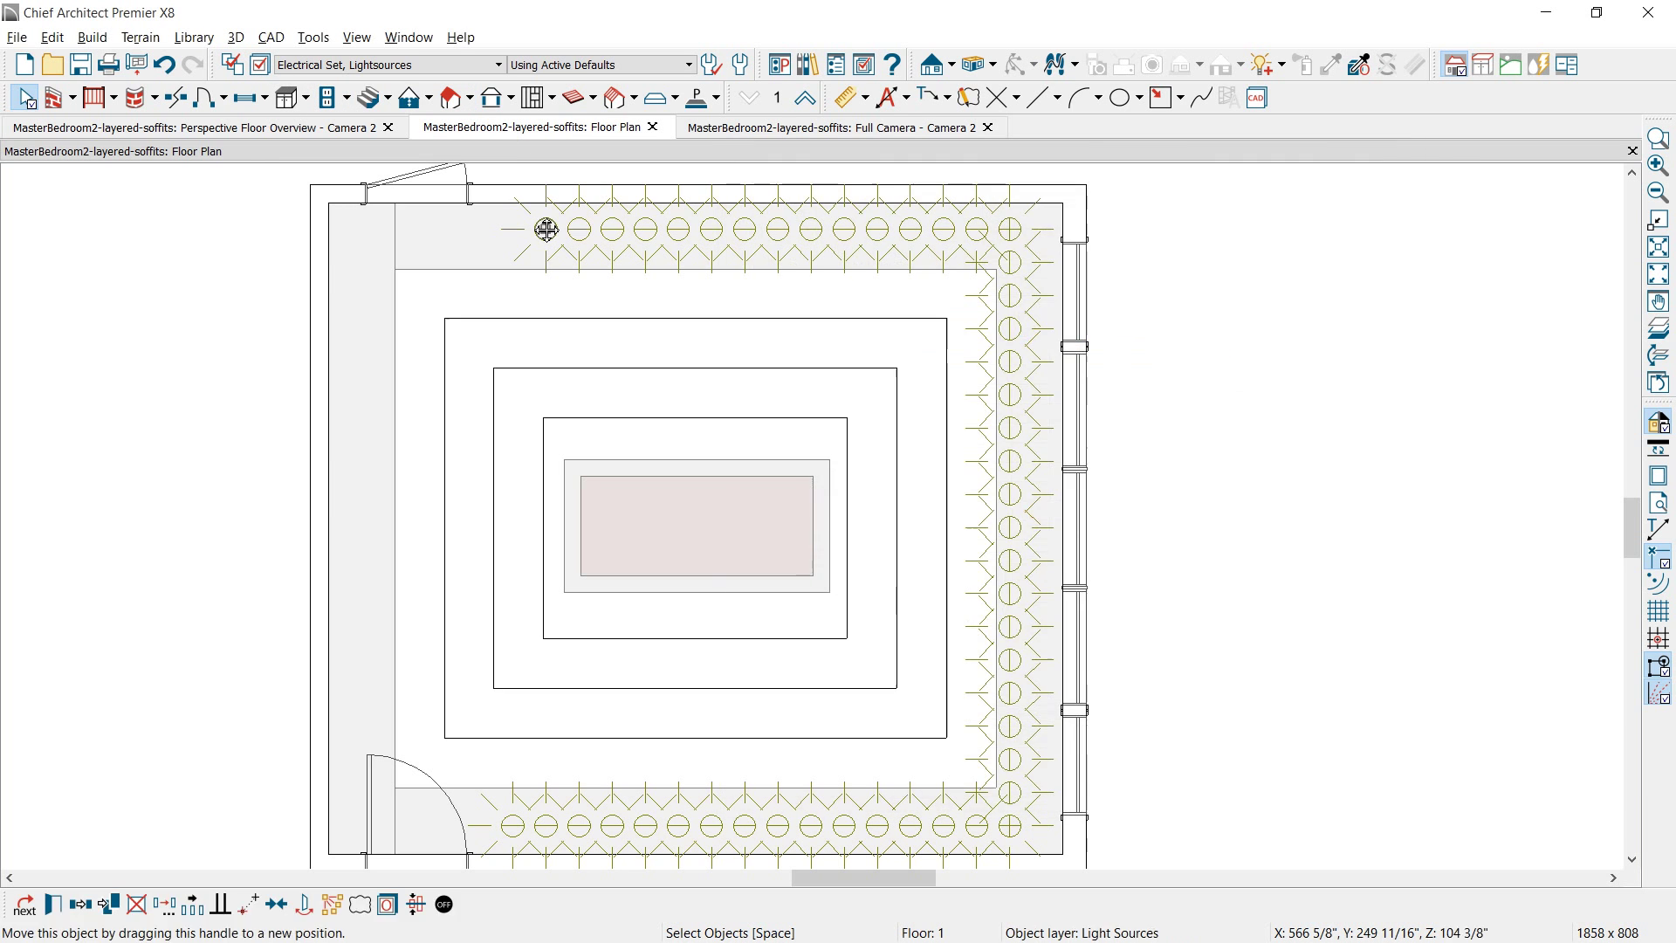
{"action": "left_click", "coordinate": [87, 908]}
{"action": "left_click_drag", "start_coordinate": [545, 229], "coordinate": [545, 293]}
- Raise the copied light's absolute elevation by 12"
{"action": "key", "text": "ctrl+e"}
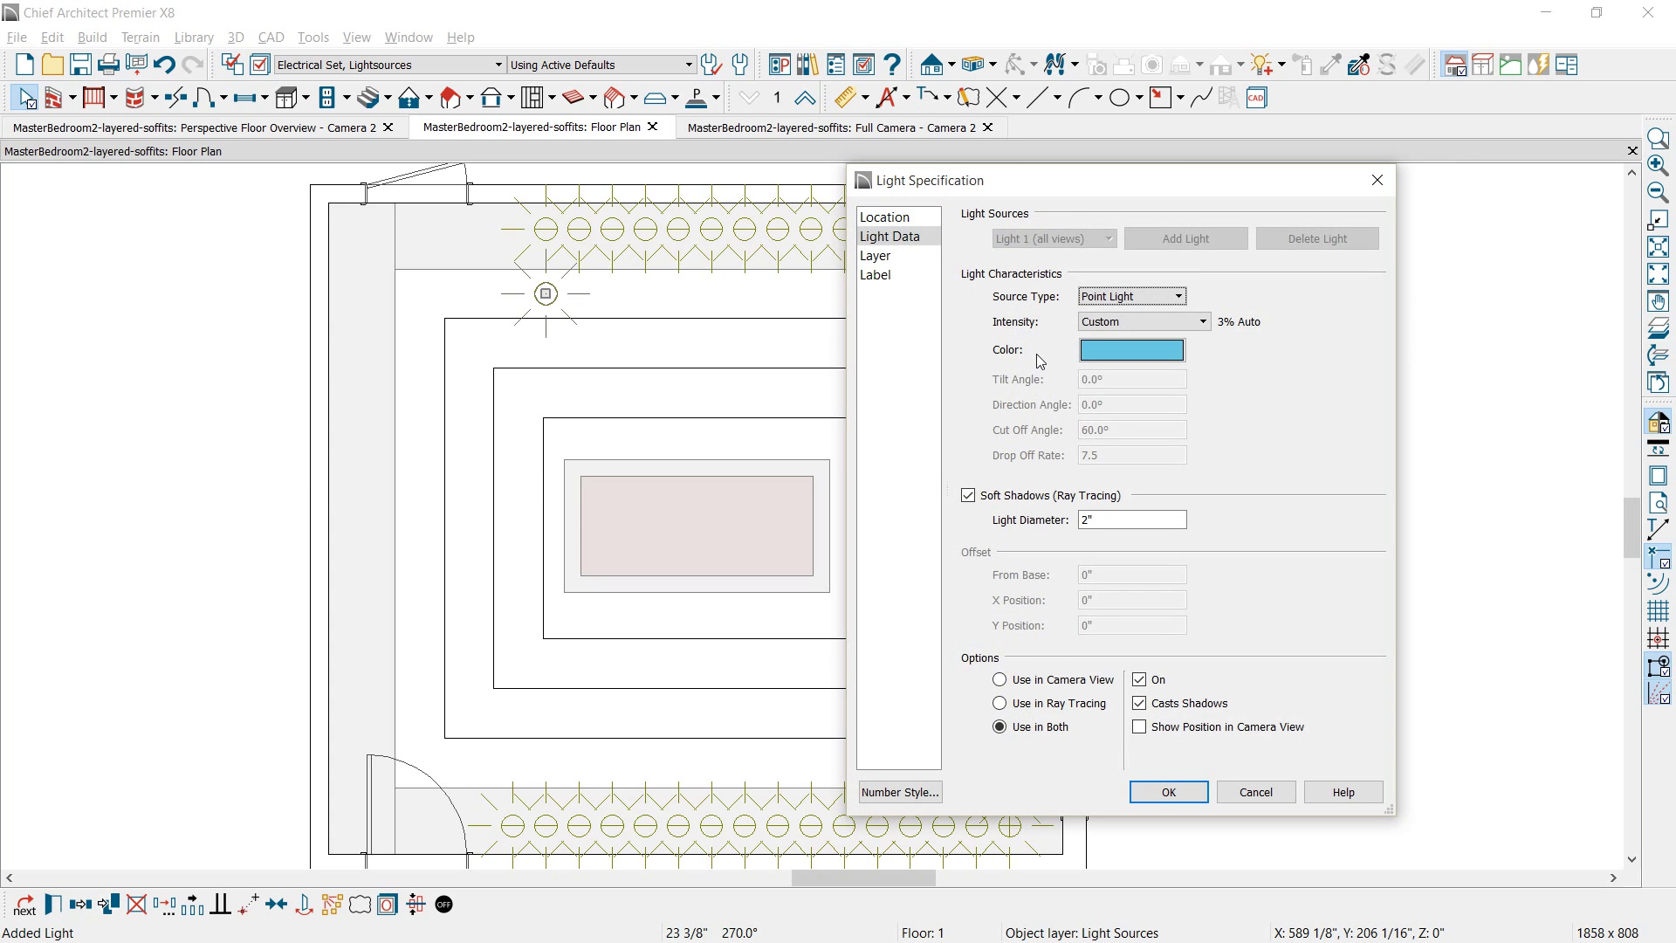
{"action": "left_click", "coordinate": [899, 217]}
{"action": "left_click", "coordinate": [1174, 285]}
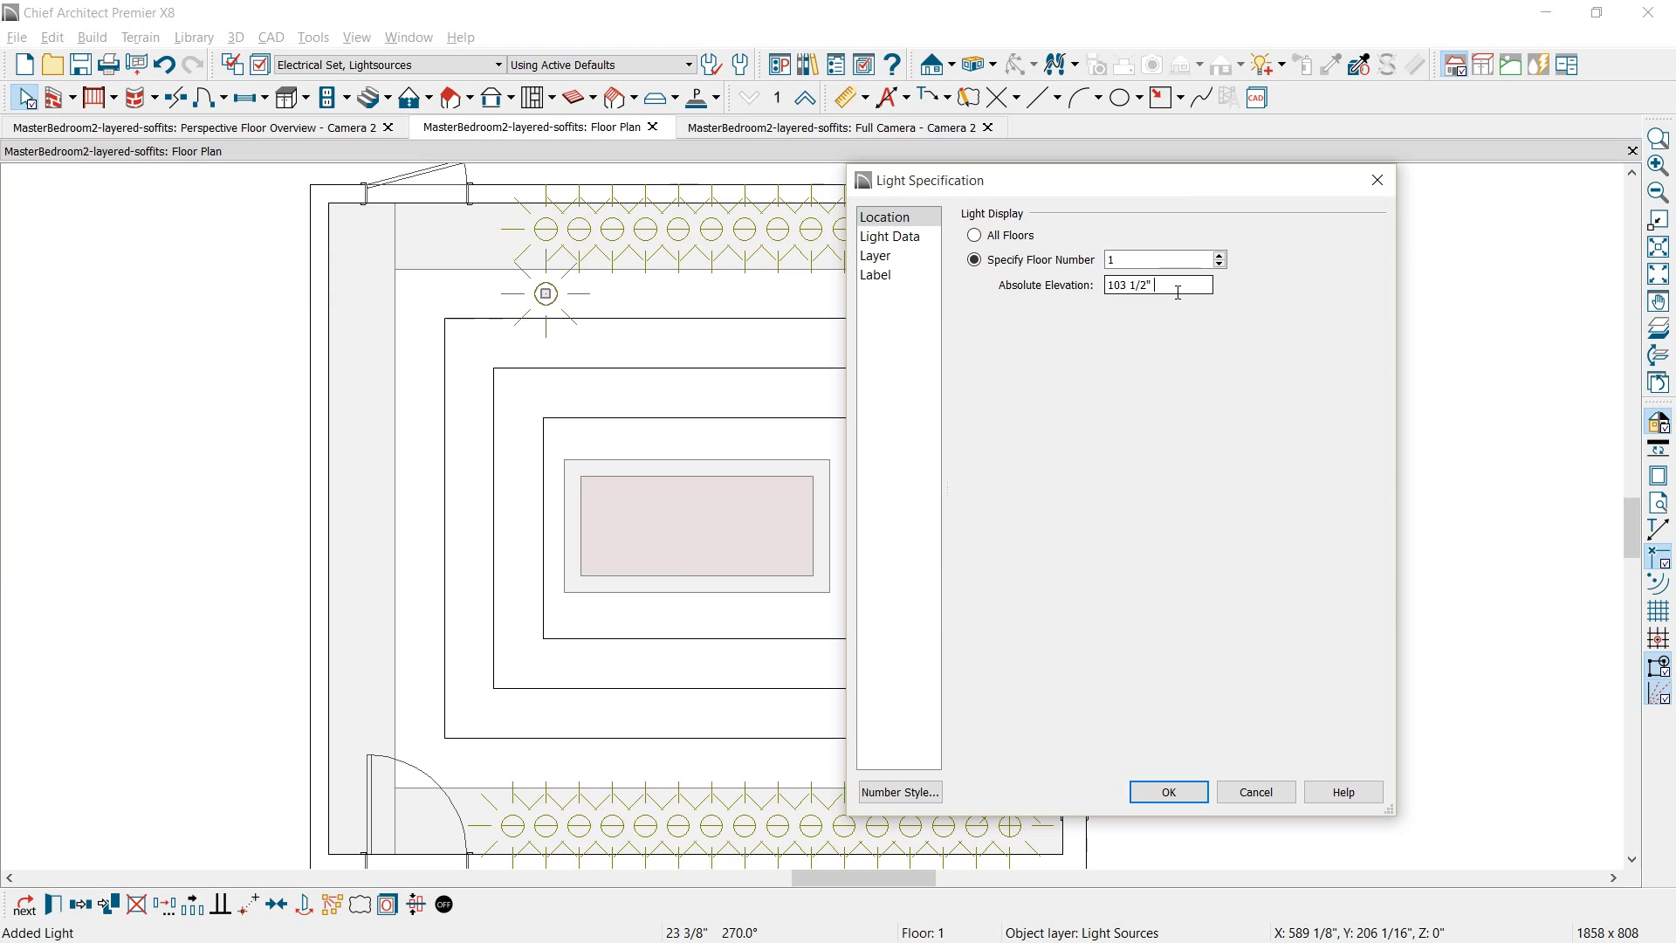
{"action": "type", "text": "+12"}
{"action": "key", "text": "Return"}
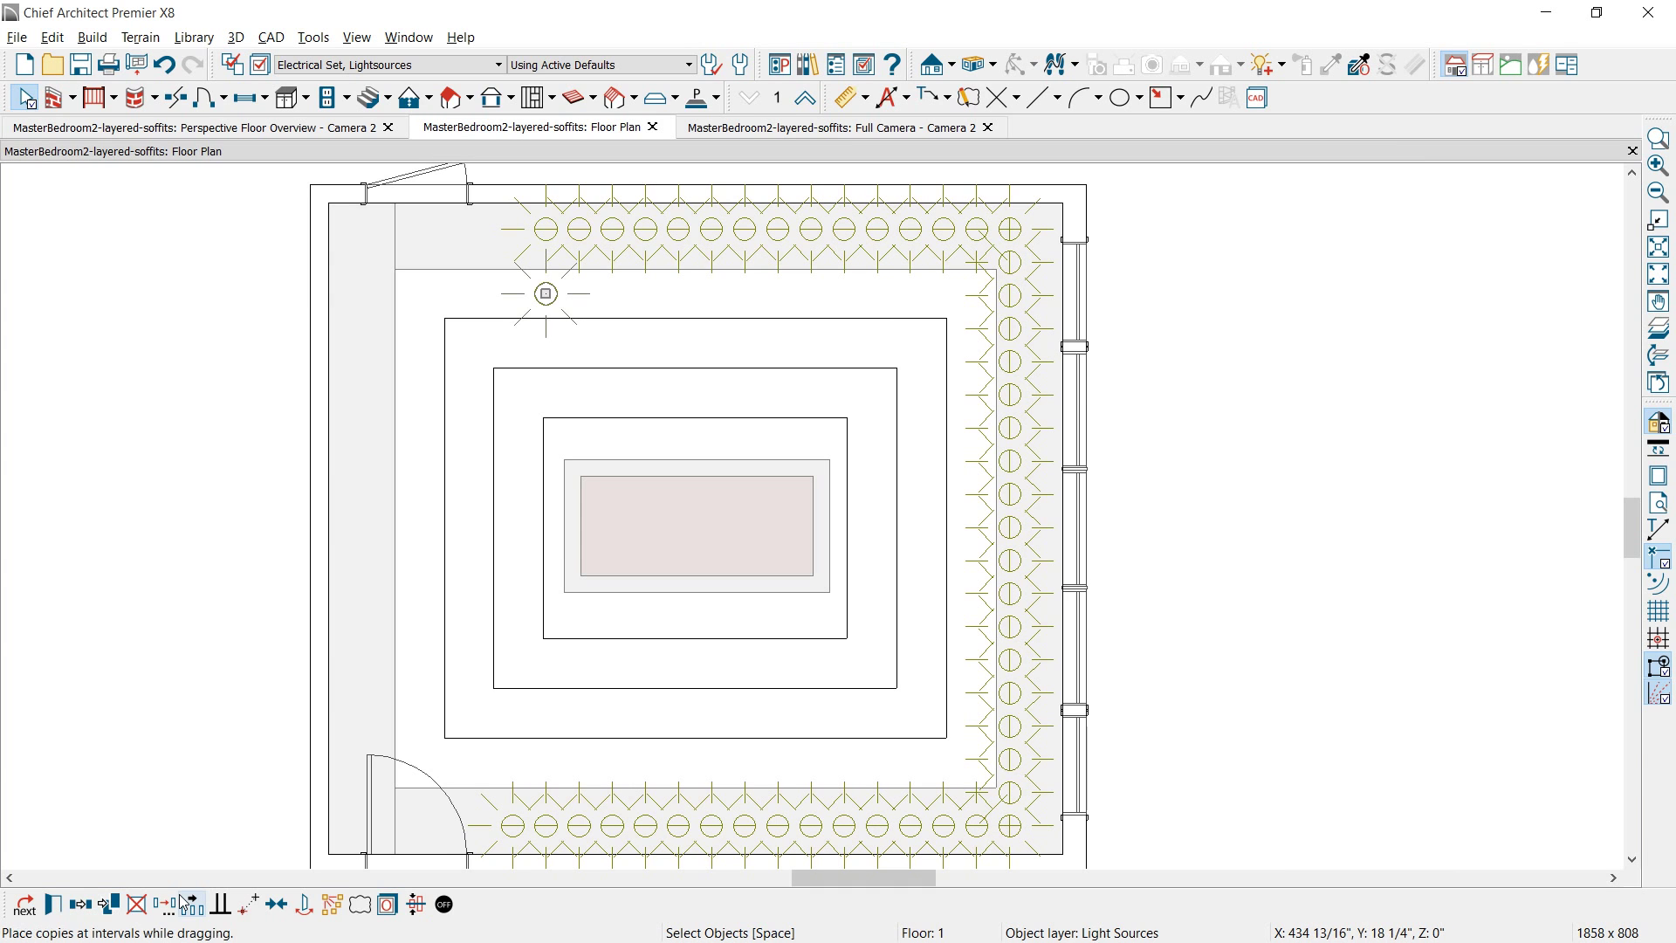
- Make multiple copies of the raised light around the outside of the largest ceiling tier outline
{"action": "left_click", "coordinate": [193, 905]}
{"action": "left_click_drag", "start_coordinate": [545, 293], "coordinate": [546, 757]}
{"action": "left_click", "coordinate": [198, 904]}
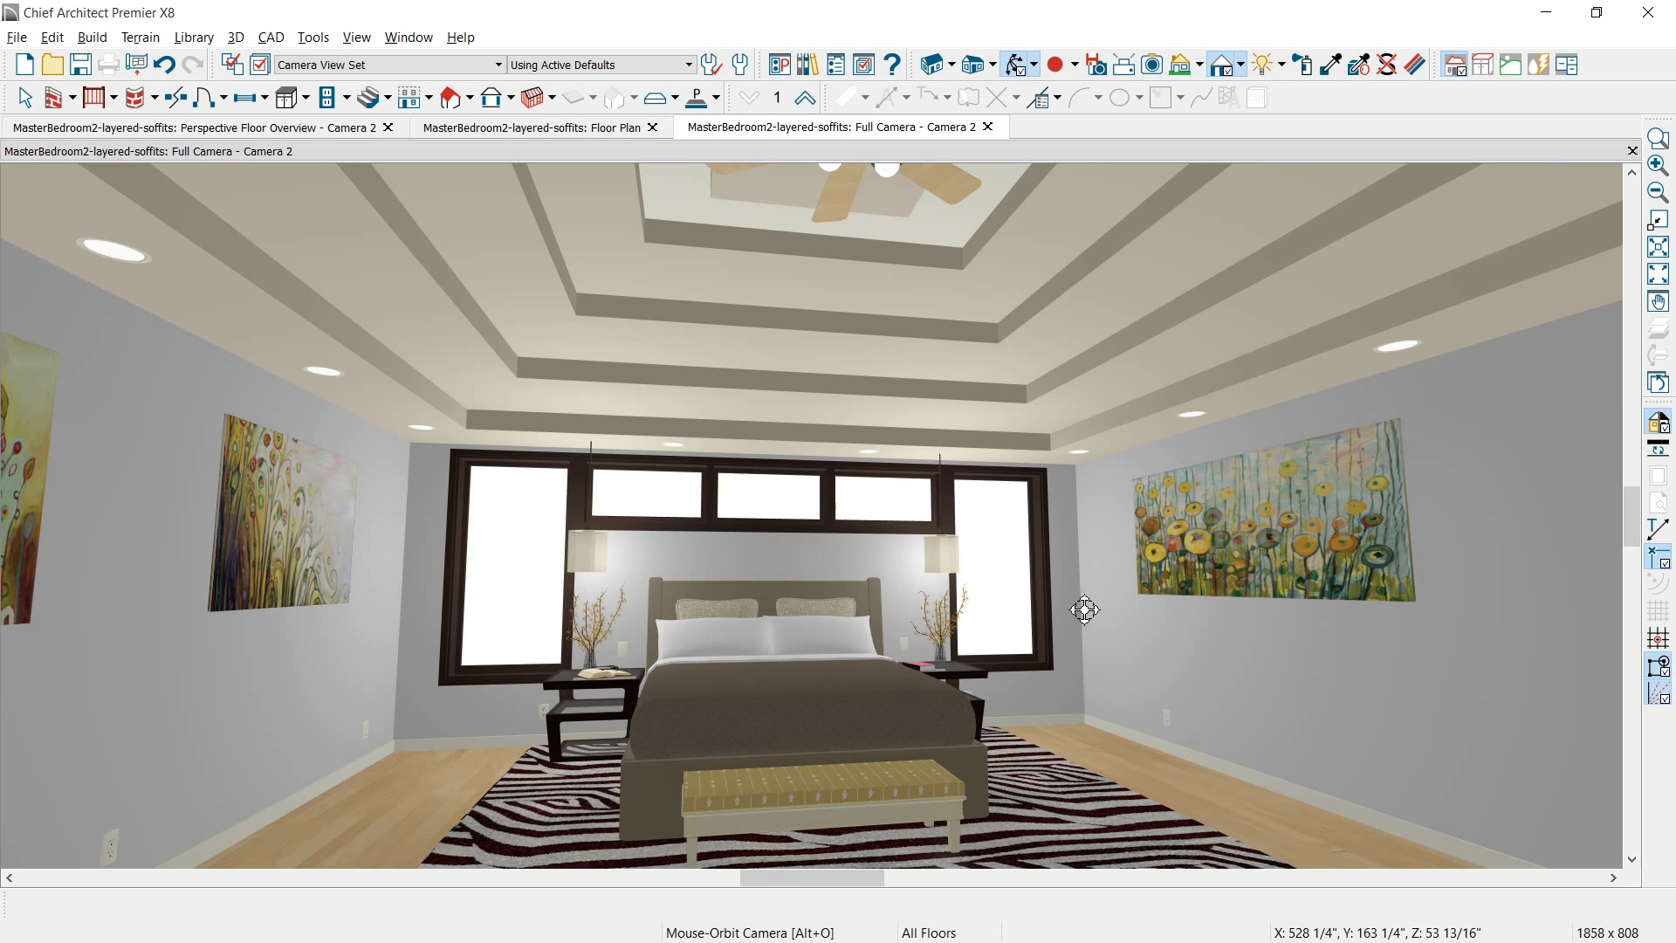
- Examine the stepped ceiling in the full camera view and compare the rendered bedroom ceiling images in Windows Photo Viewer
{"action": "mouse_move", "coordinate": [1085, 609]}
{"action": "left_mouse_down"}
{"action": "mouse_move", "coordinate": [1092, 625]}
{"action": "mouse_move", "coordinate": [996, 621]}
{"action": "mouse_move", "coordinate": [1047, 619]}
{"action": "left_mouse_up"}
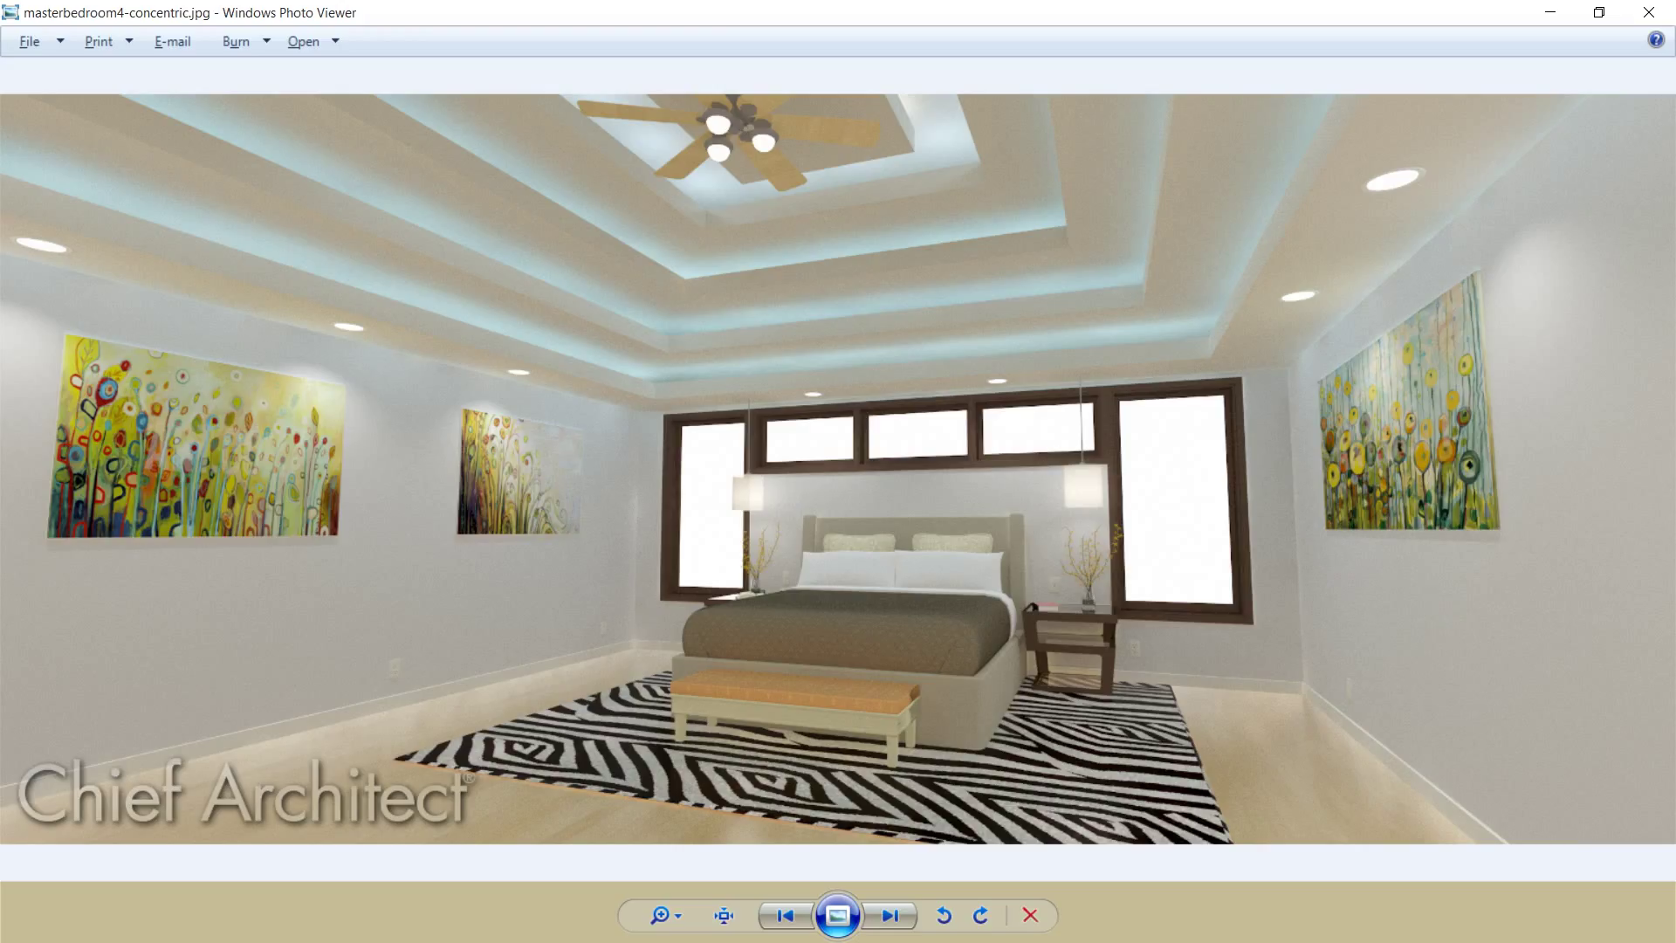
{"action": "key", "text": "Left"}
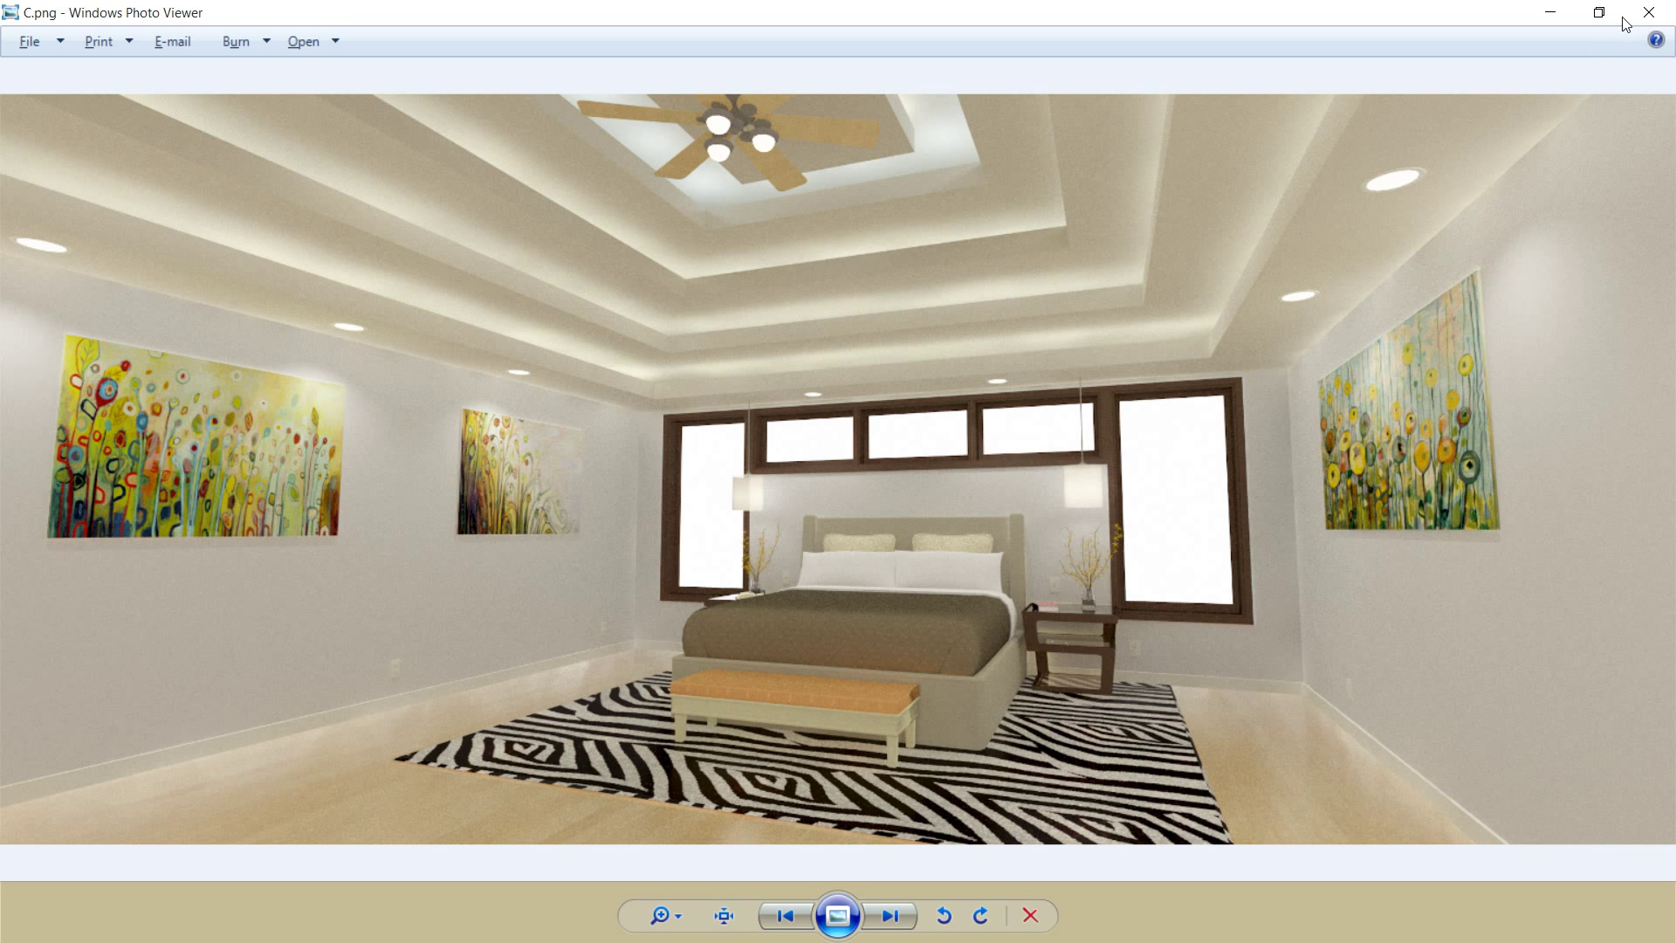
{"action": "key", "text": "Right"}
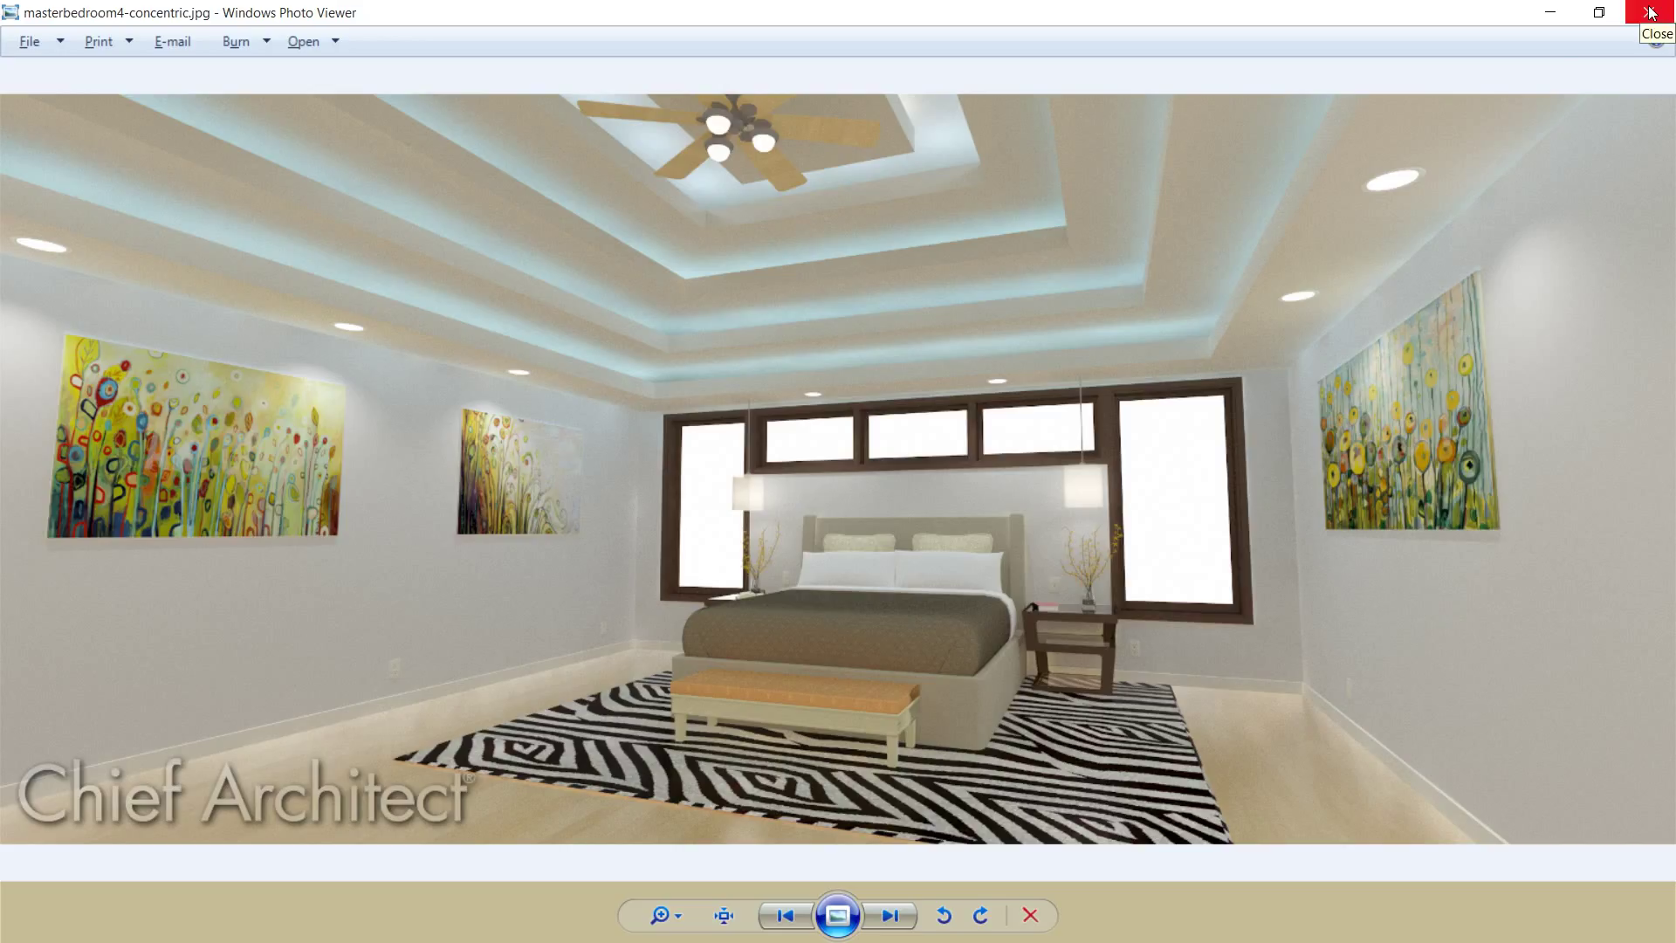
{"action": "left_click", "coordinate": [791, 921]}
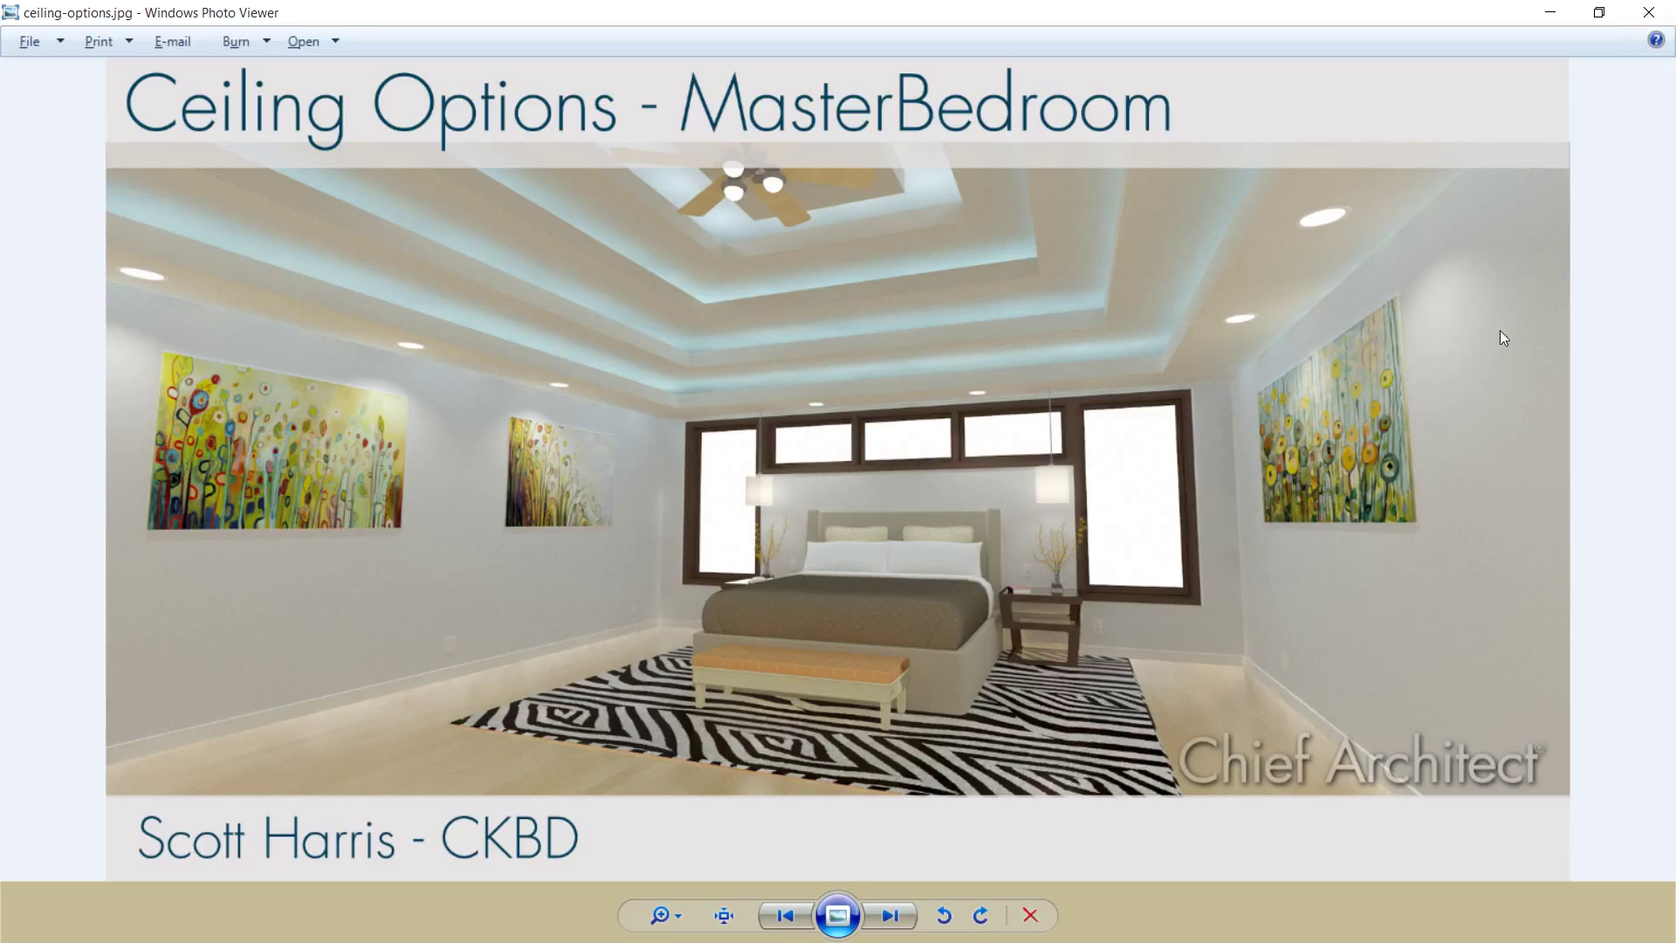
{"action": "key", "text": "Right"}
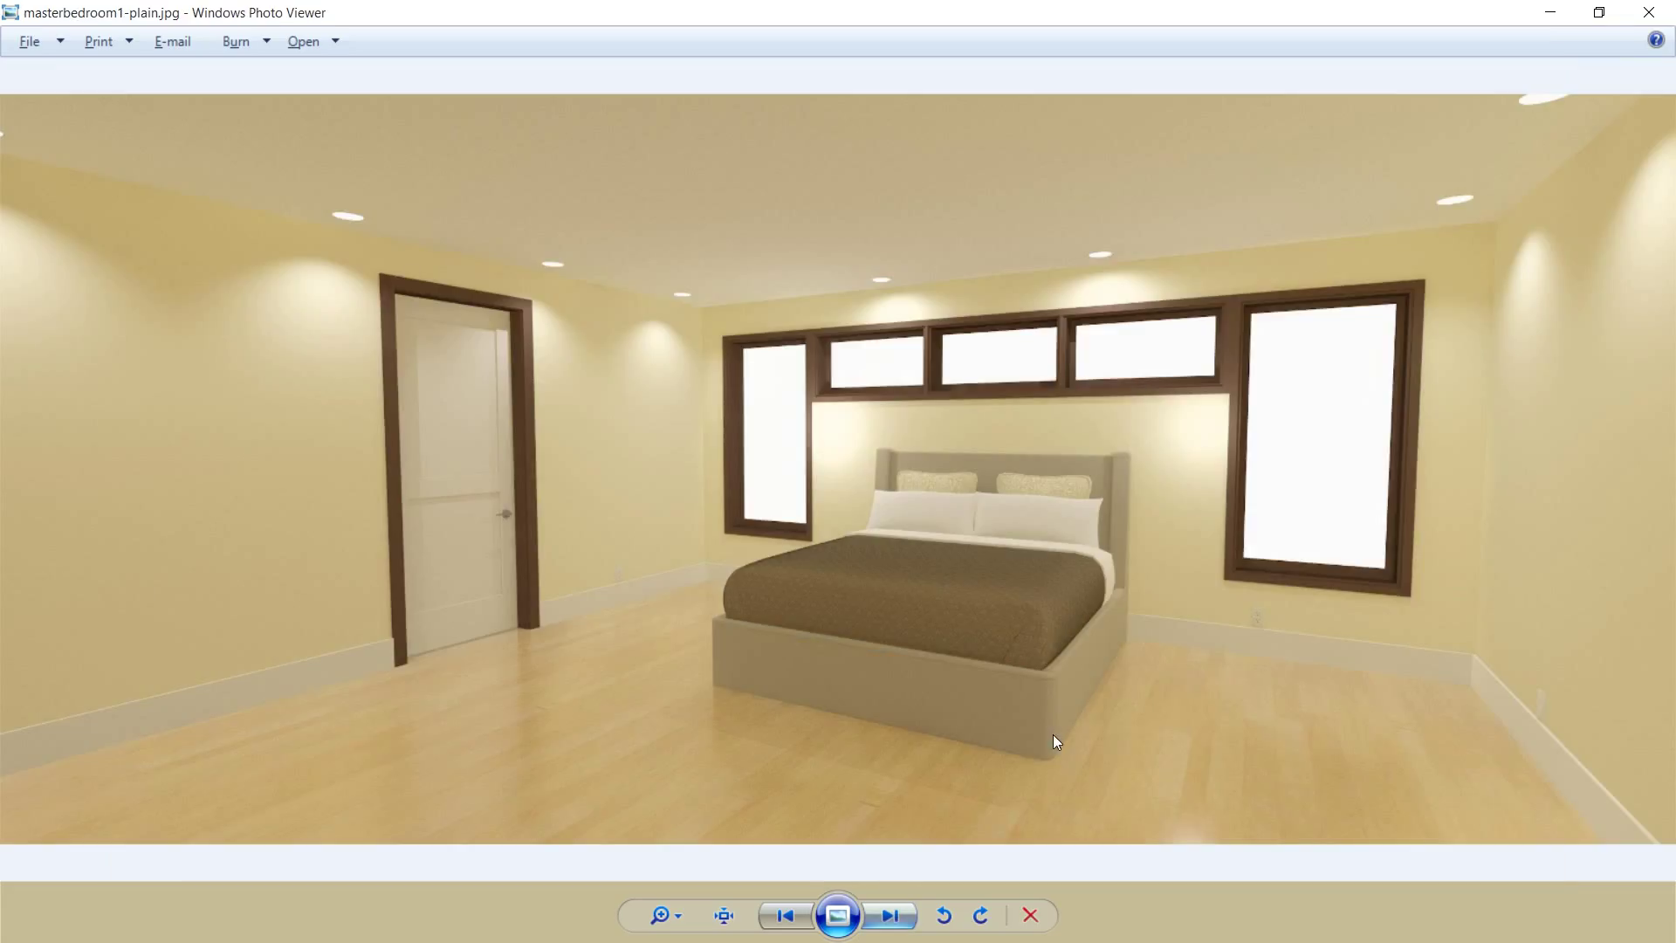
{"action": "key", "text": "Right"}
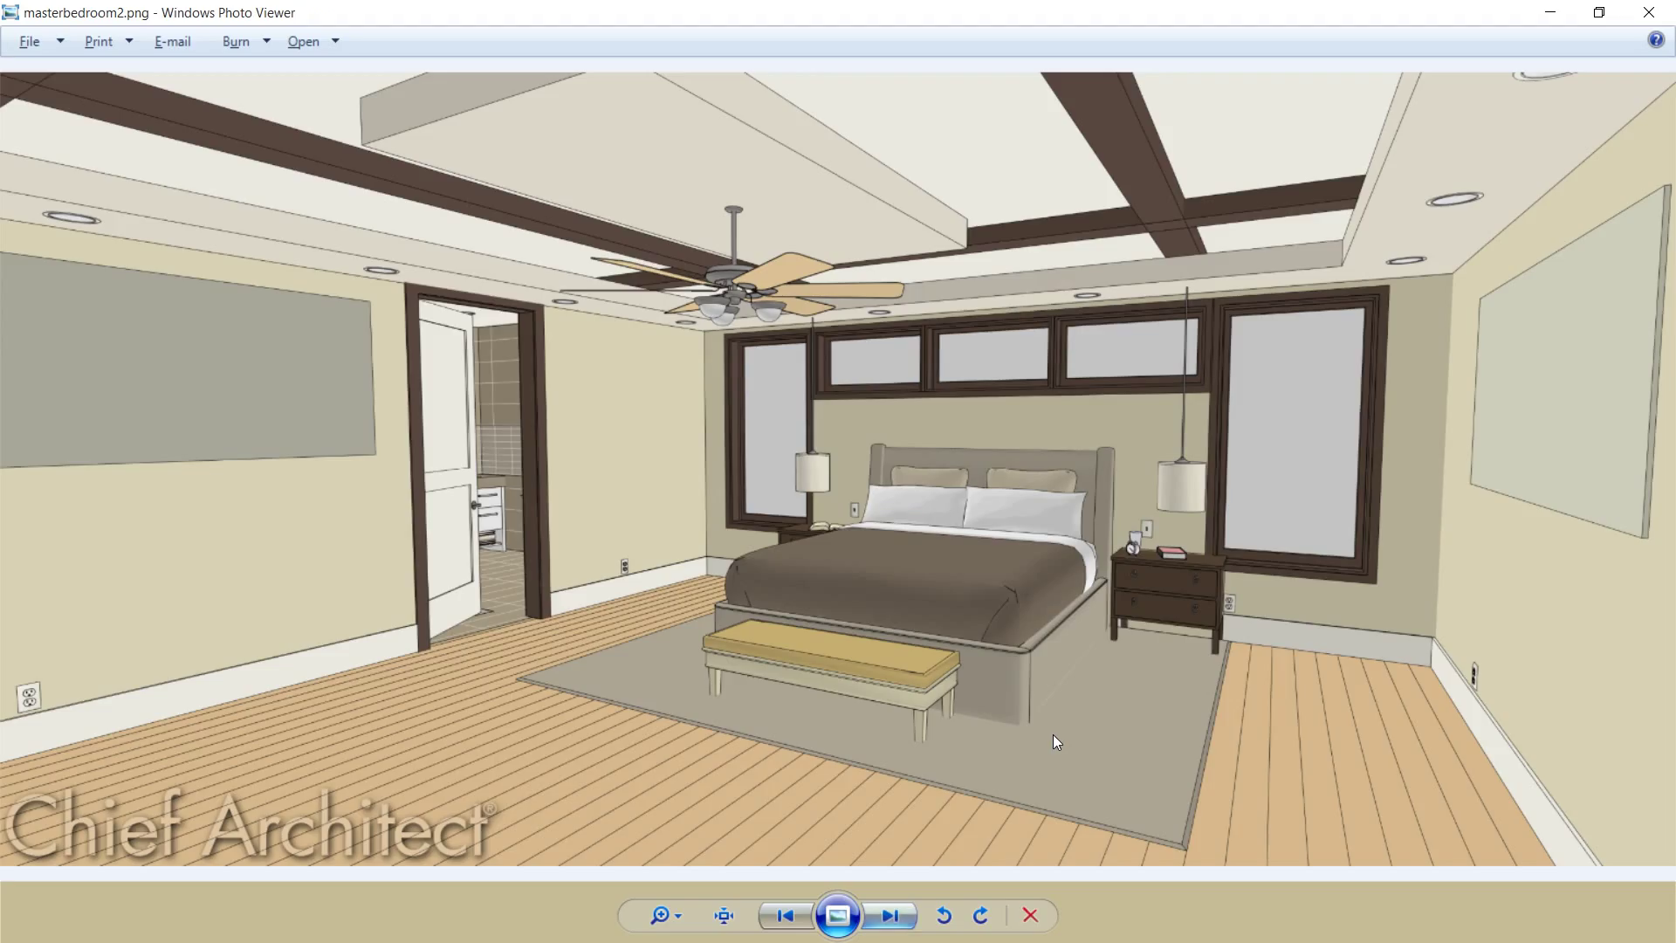
{"action": "key", "text": "Right"}
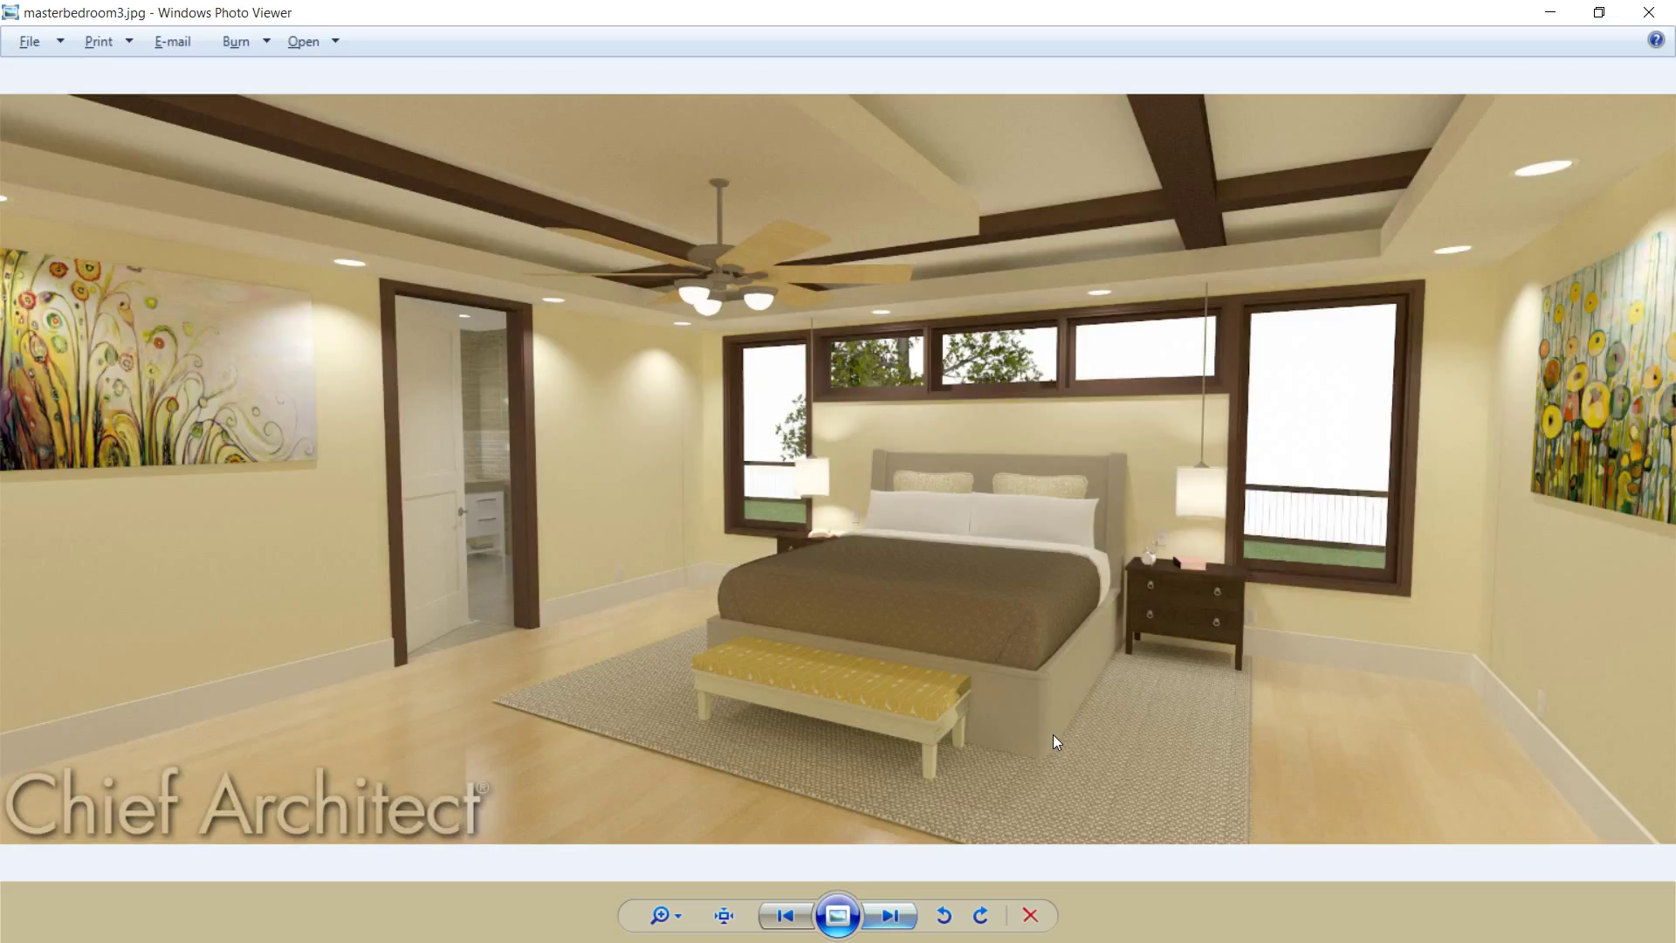
{"action": "key", "text": "Right"}
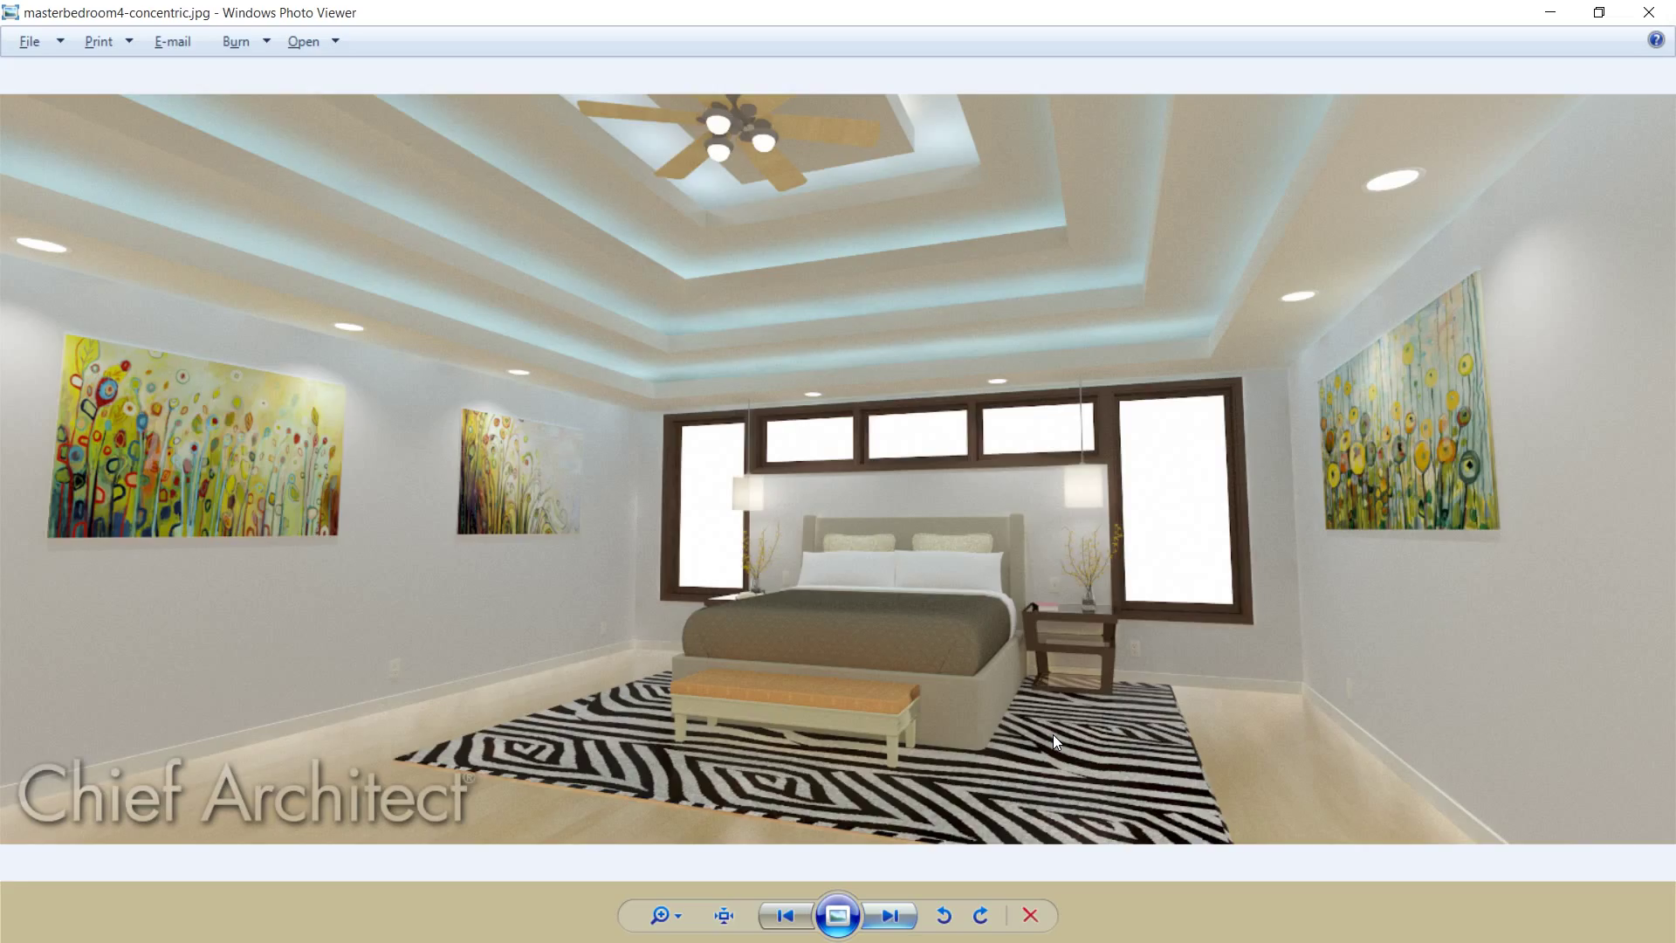
{"action": "left_click", "coordinate": [890, 914]}
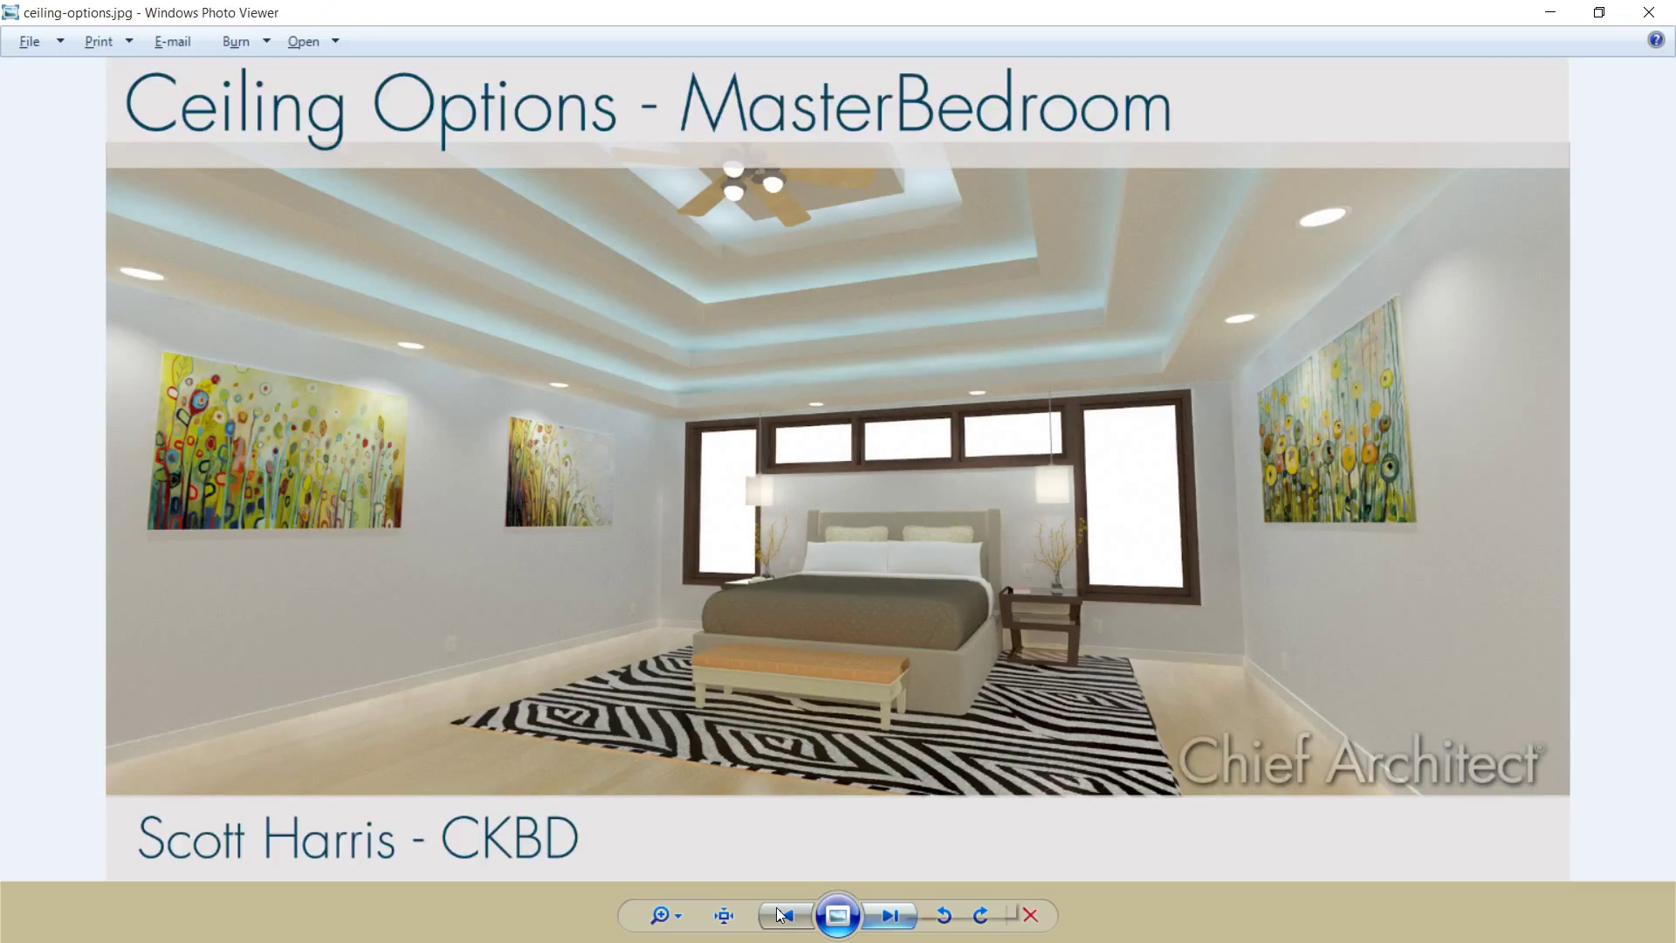